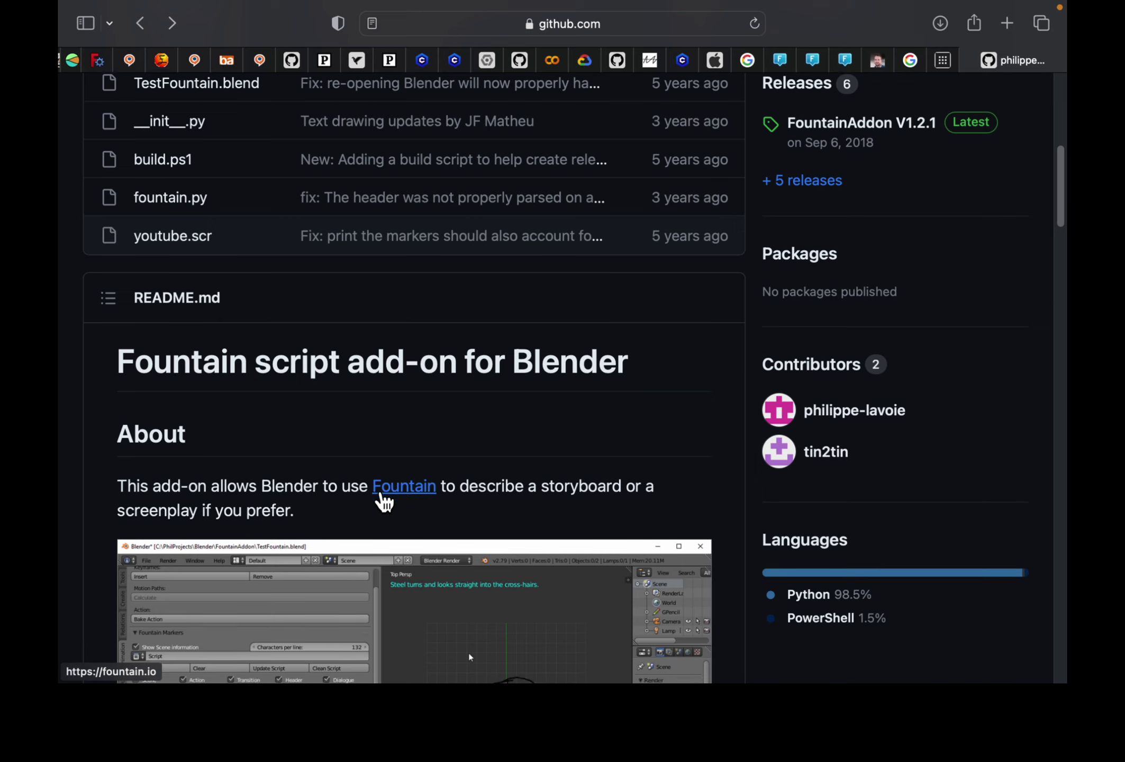
# Read the Fountain add-on README's About section, including its screenshot and introduction video preview, down to Motivation.
pyautogui.scroll(-2, 381, 498)
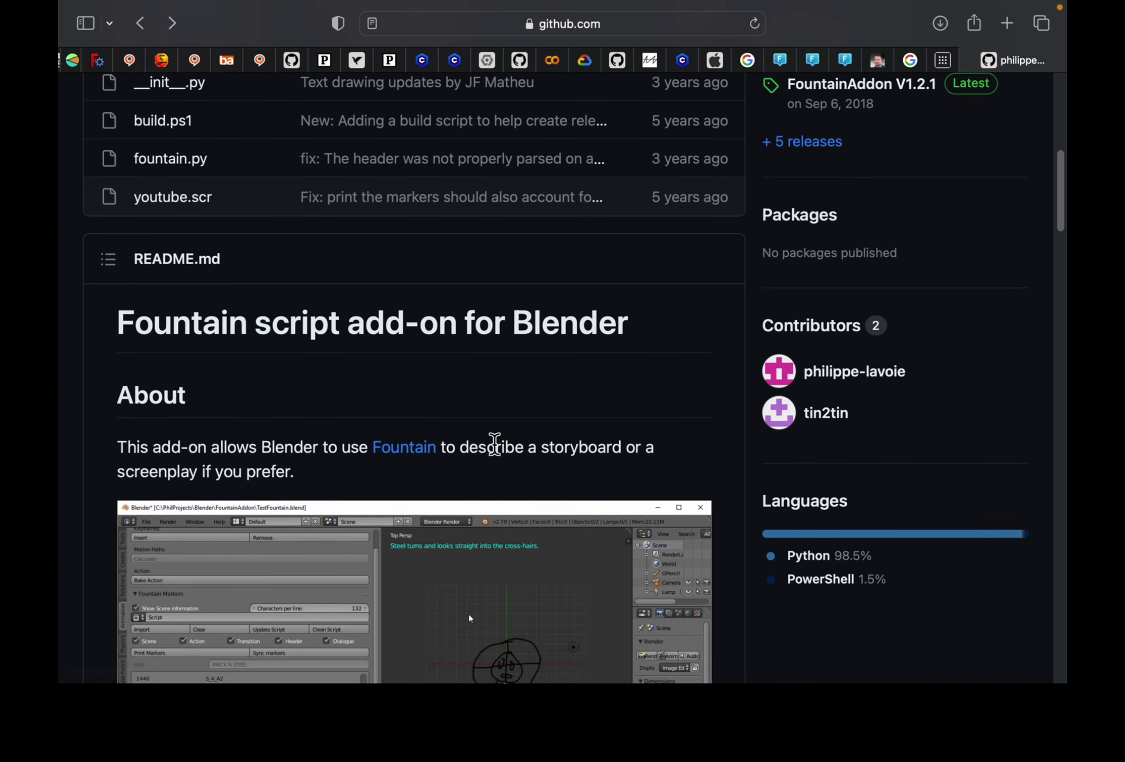
pyautogui.scroll(-1, 496, 447)
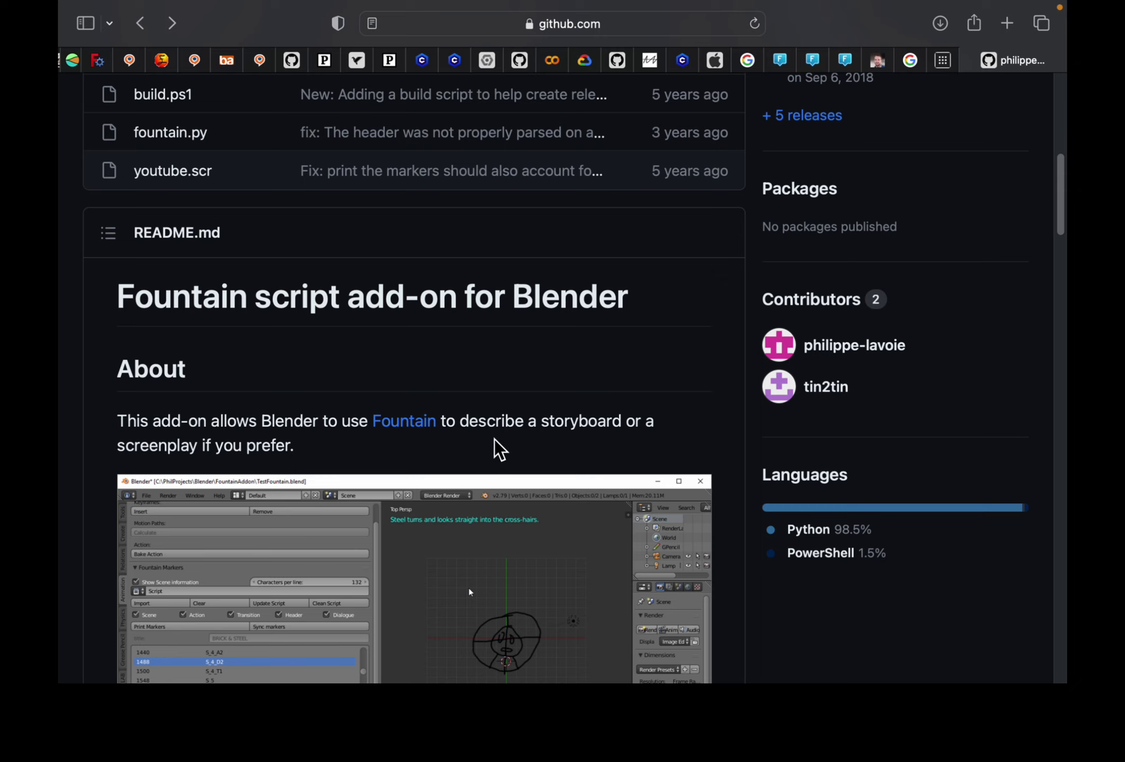
pyautogui.scroll(-1, 529, 424)
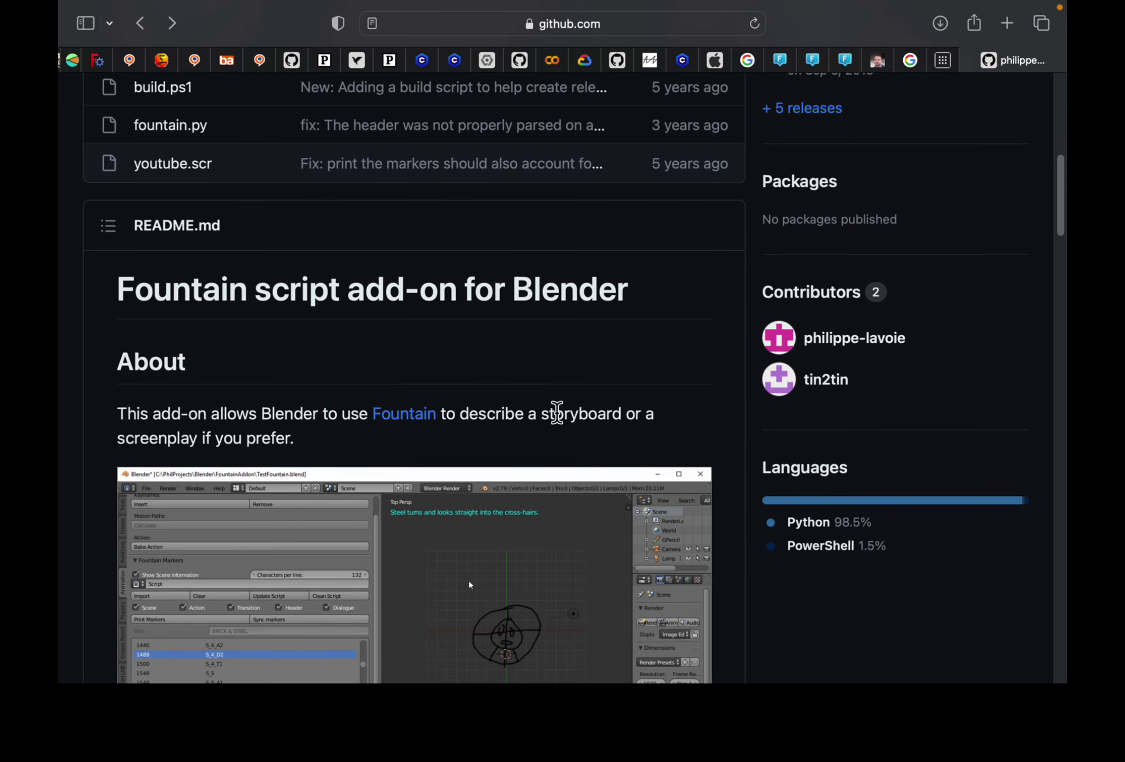
pyautogui.moveTo(557, 412); pyautogui.dragTo(640, 414)
pyautogui.click(140, 434)
pyautogui.scroll(-1, 233, 456)
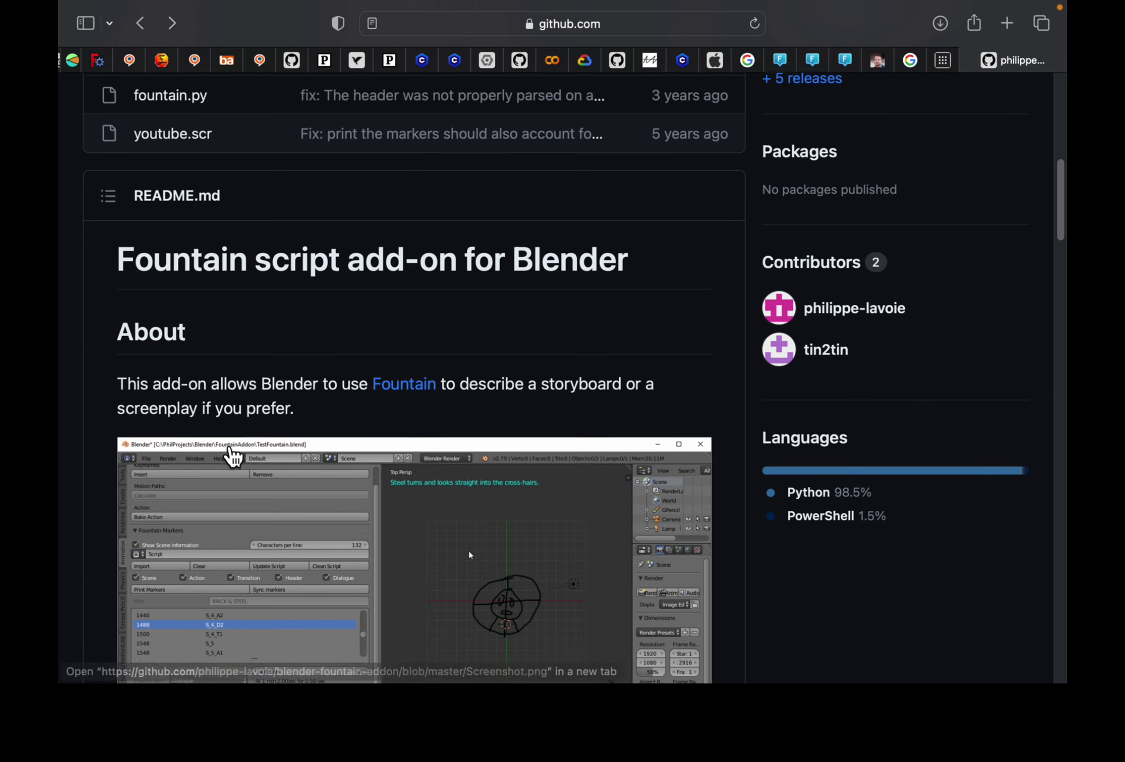
pyautogui.scroll(-10, 233, 456)
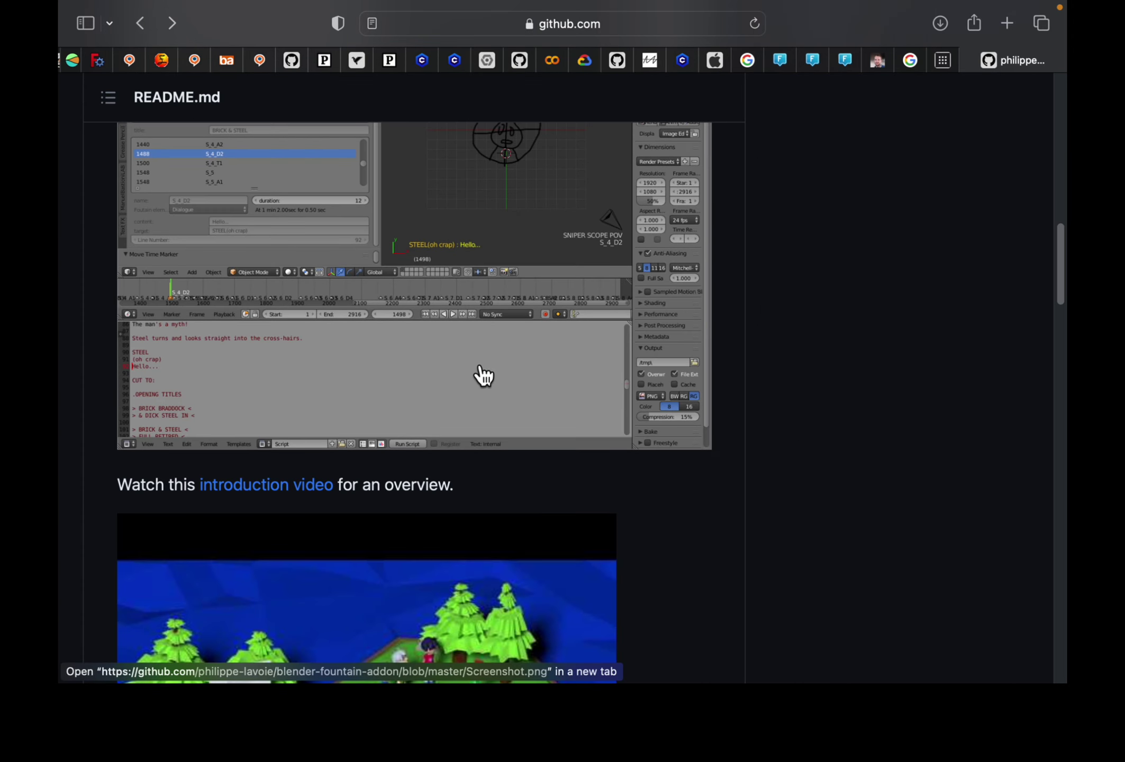
pyautogui.scroll(-2, 482, 376)
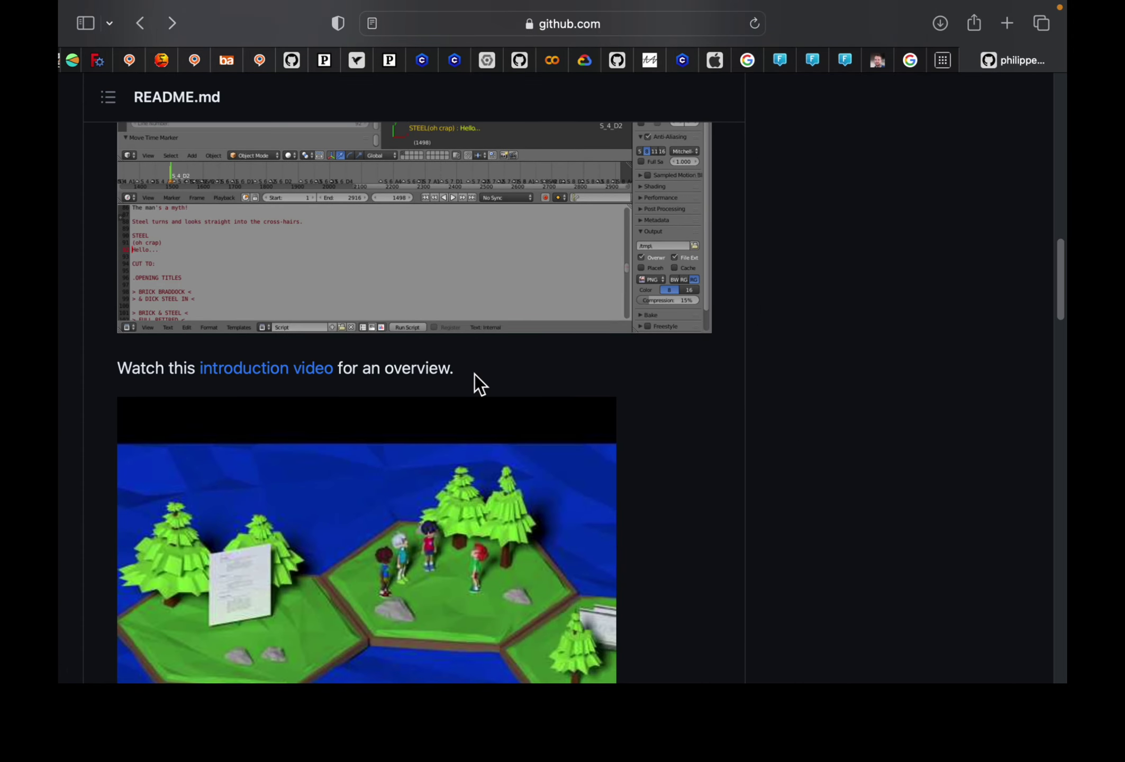
pyautogui.scroll(-1, 638, 387)
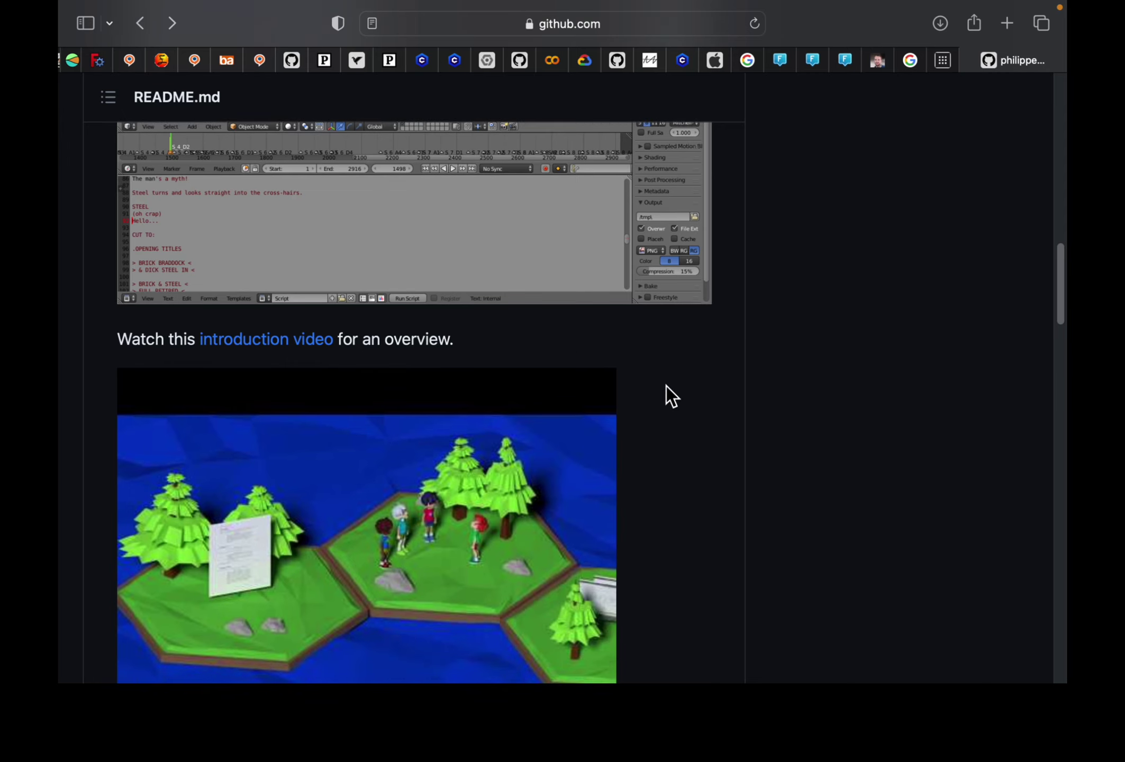
pyautogui.scroll(-4, 666, 392)
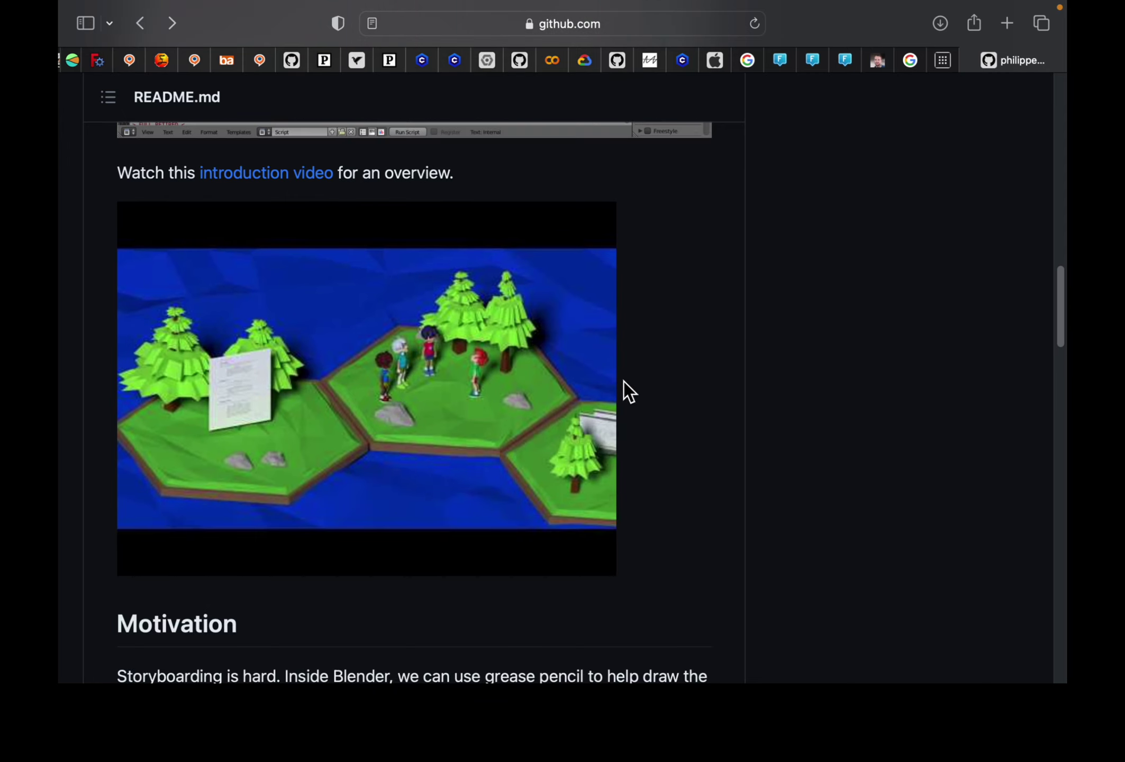
pyautogui.scroll(-5, 454, 382)
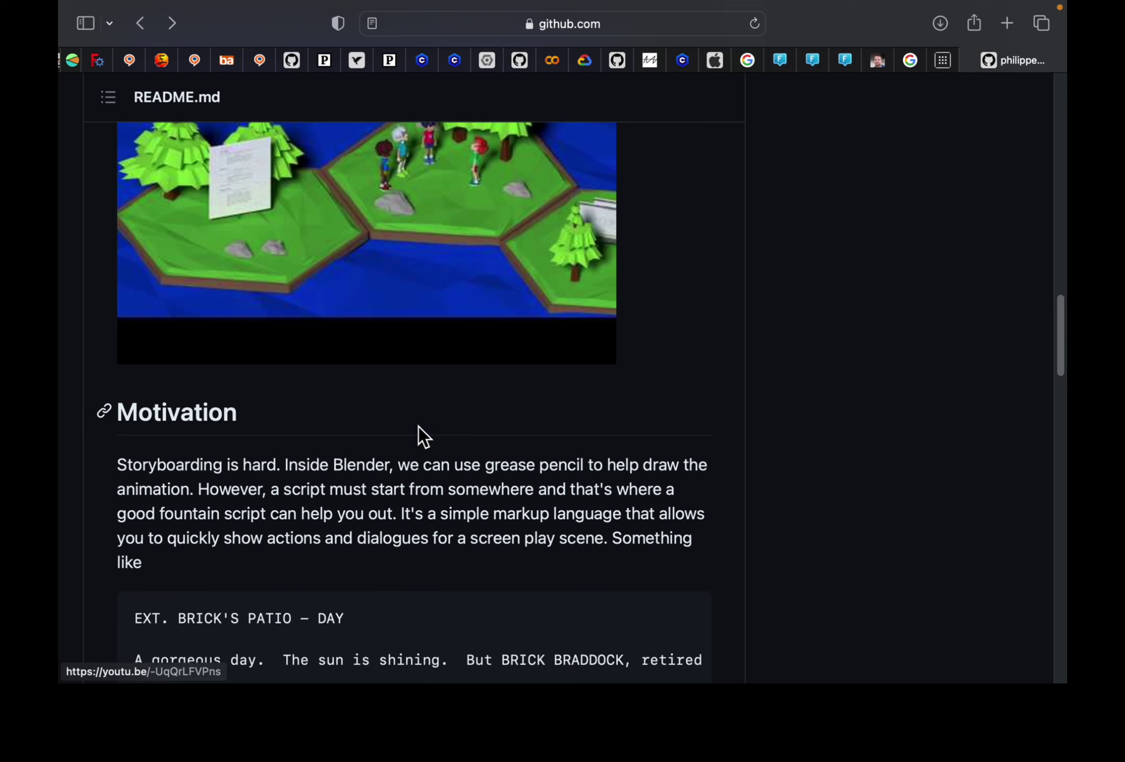
# Select the whole sample Fountain script in the README's Motivation section.
pyautogui.scroll(-7, 219, 440)
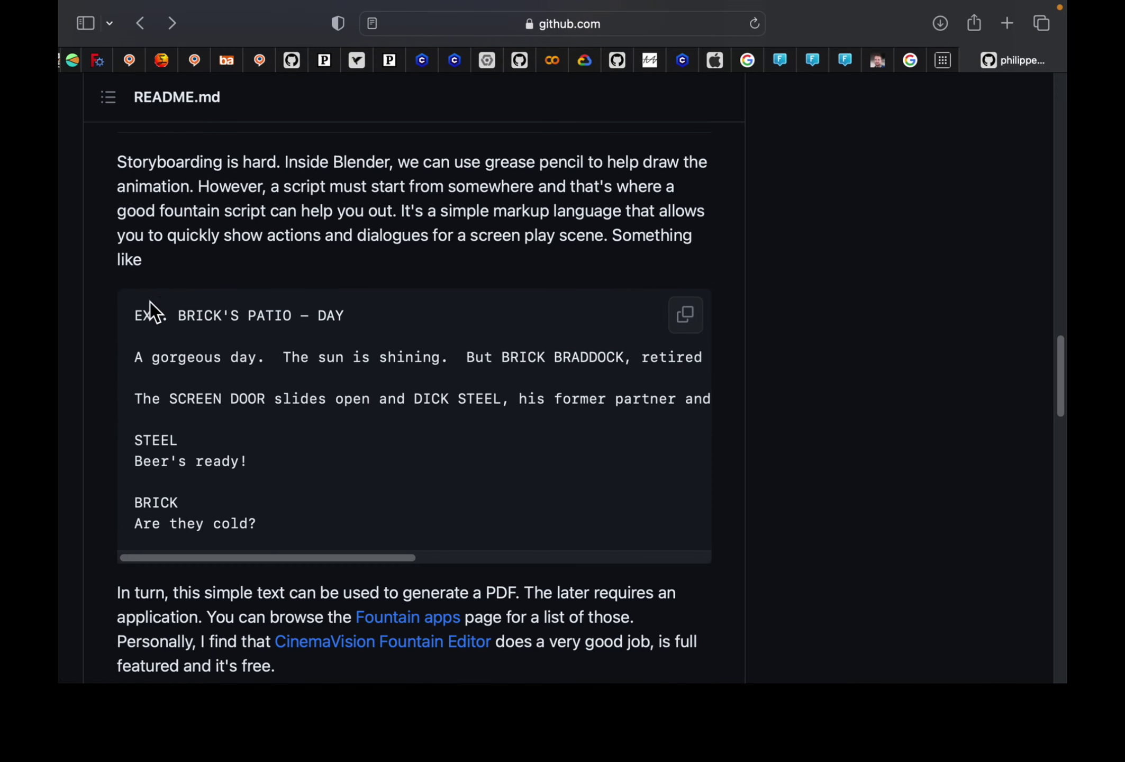
pyautogui.scroll(1, 183, 268)
pyautogui.moveTo(151, 378); pyautogui.dragTo(200, 359)
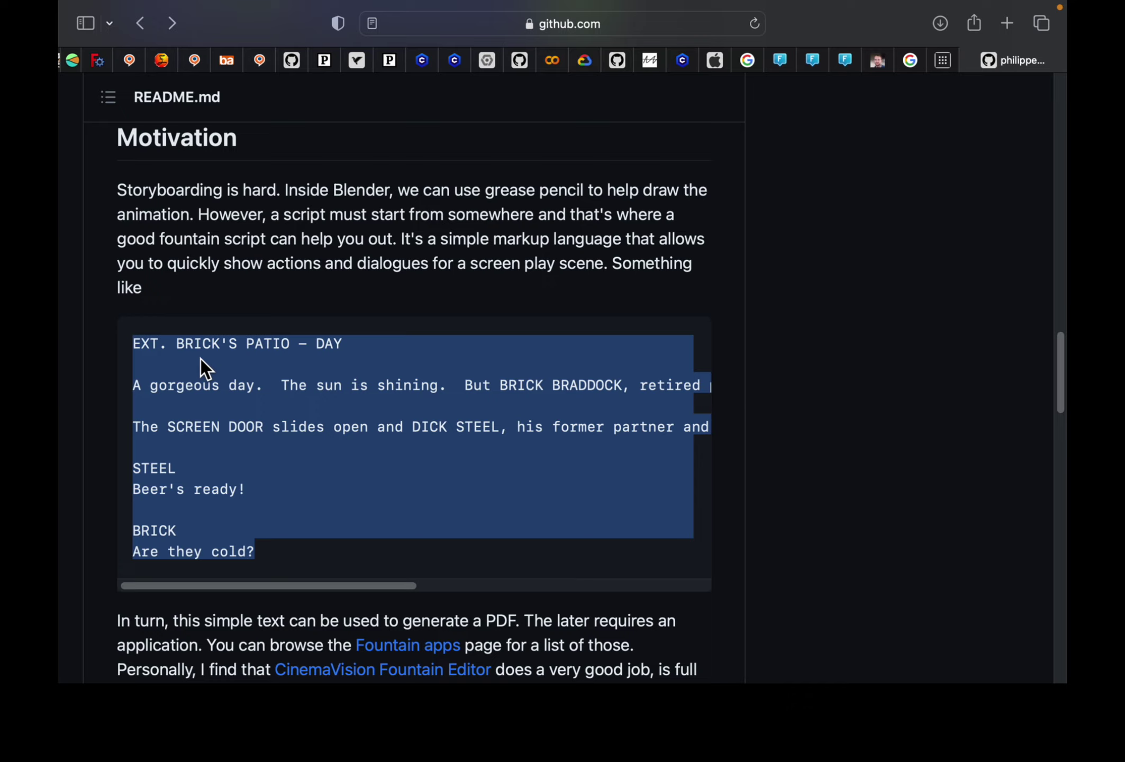
# Review the README's Installation and Features sections, and return to the beginning of the repository page.
pyautogui.scroll(-13, 193, 366)
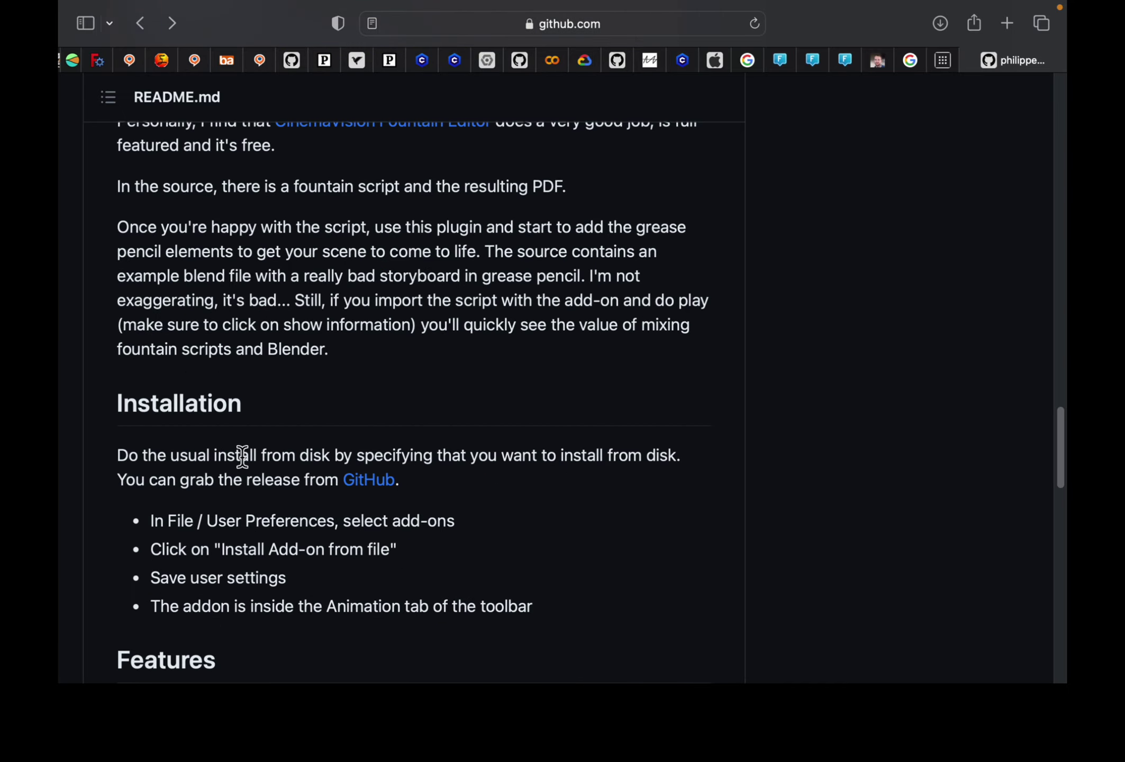
pyautogui.scroll(-12, 279, 451)
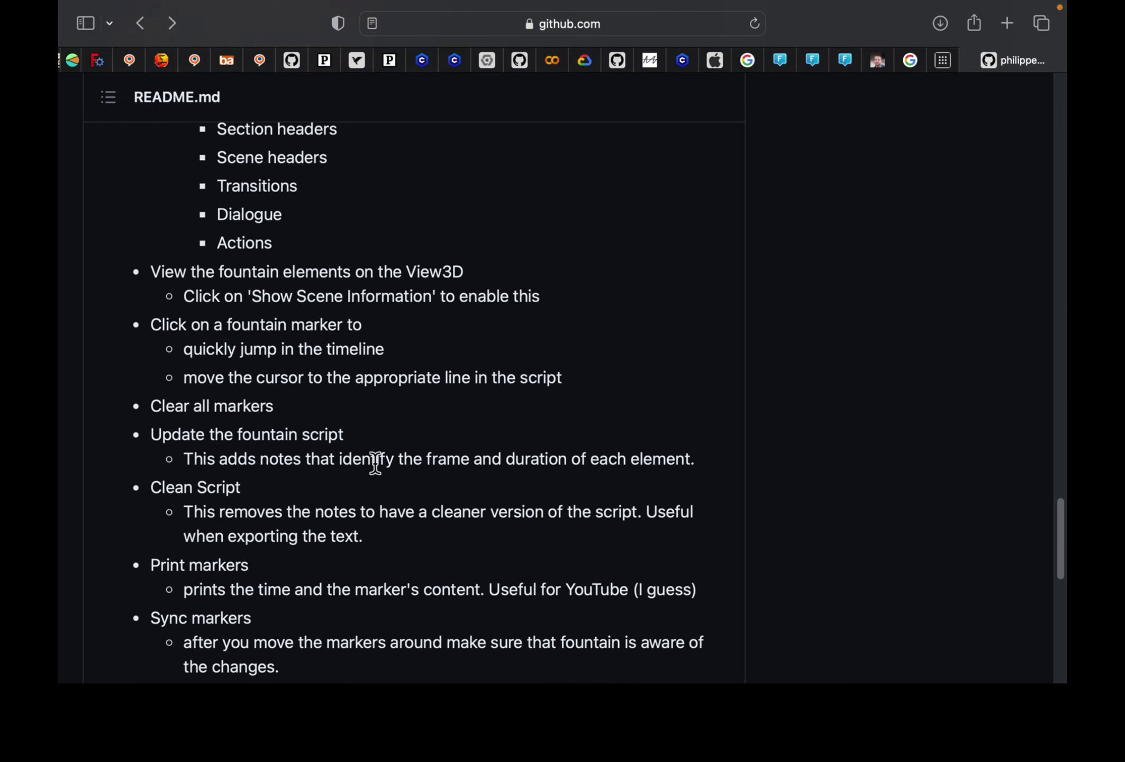
pyautogui.scroll(20, 377, 459)
pyautogui.scroll(15, 380, 459)
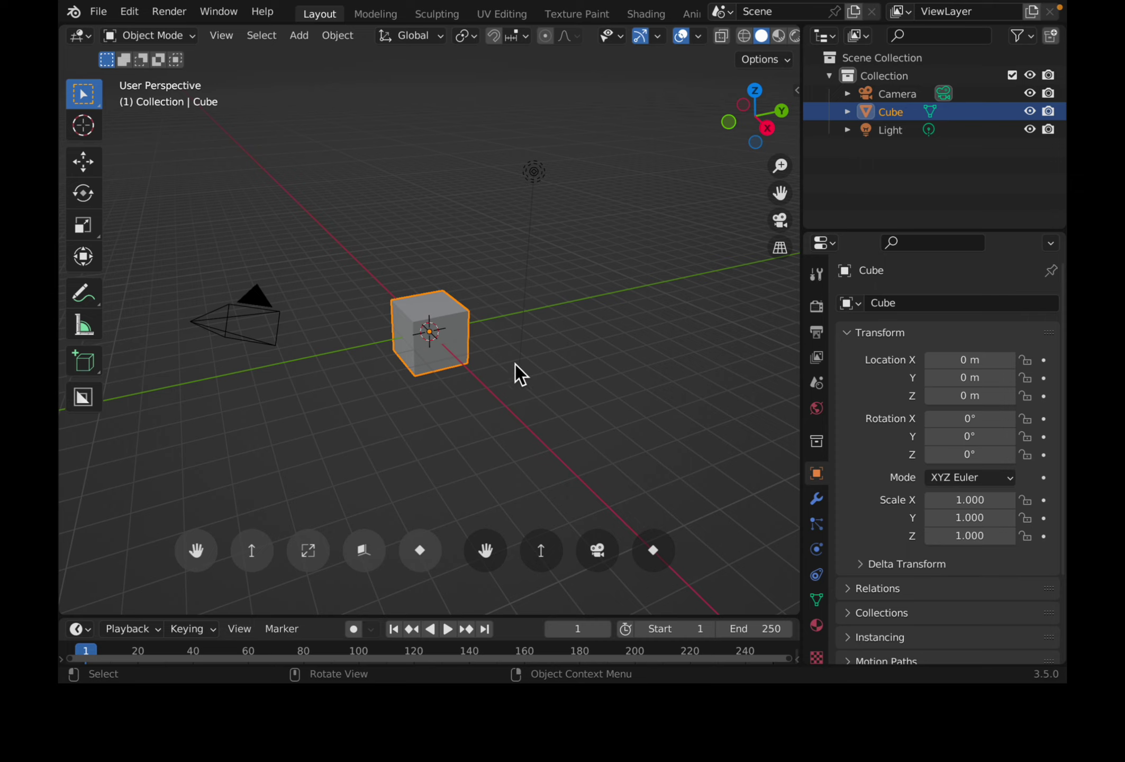
# Switch to Blender, look up "fountain" among the add-ons in the preferences, and inspect the Fountain Script add-on's details.
pyautogui.moveTo(514, 364); pyautogui.dragTo(536, 355, button='middle')
pyautogui.scroll(2, 545, 365)
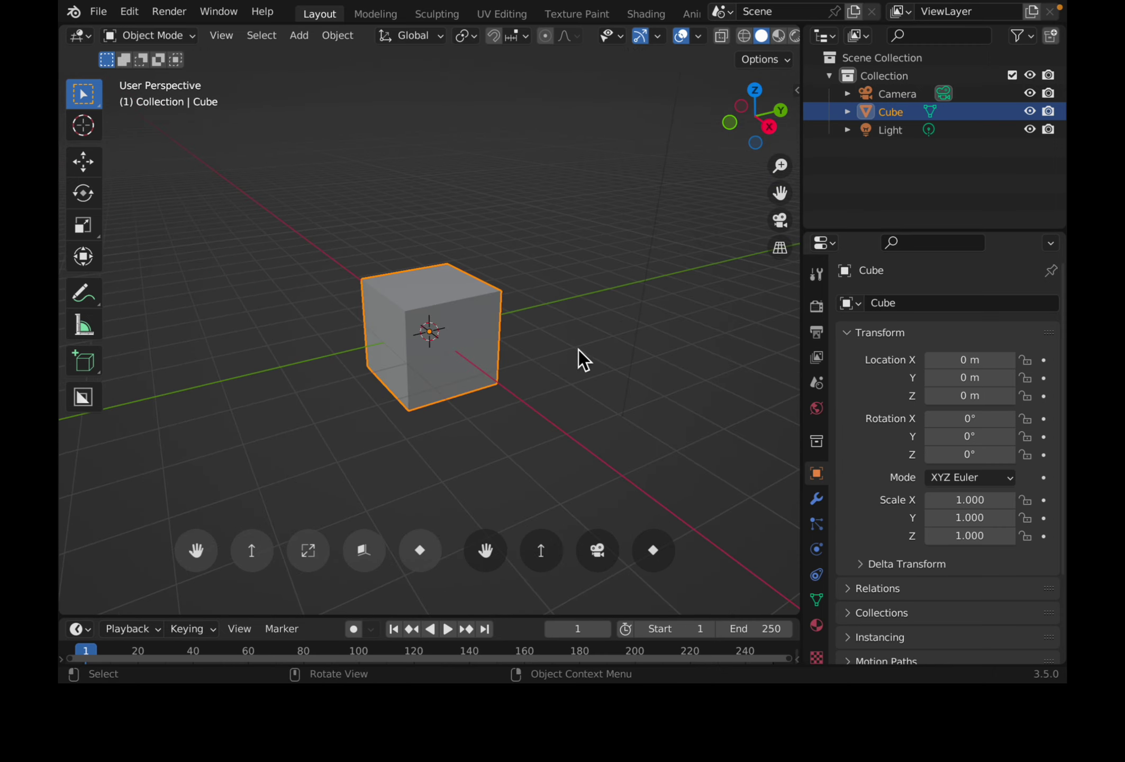
pyautogui.moveTo(803, 220); pyautogui.dragTo(834, 209)
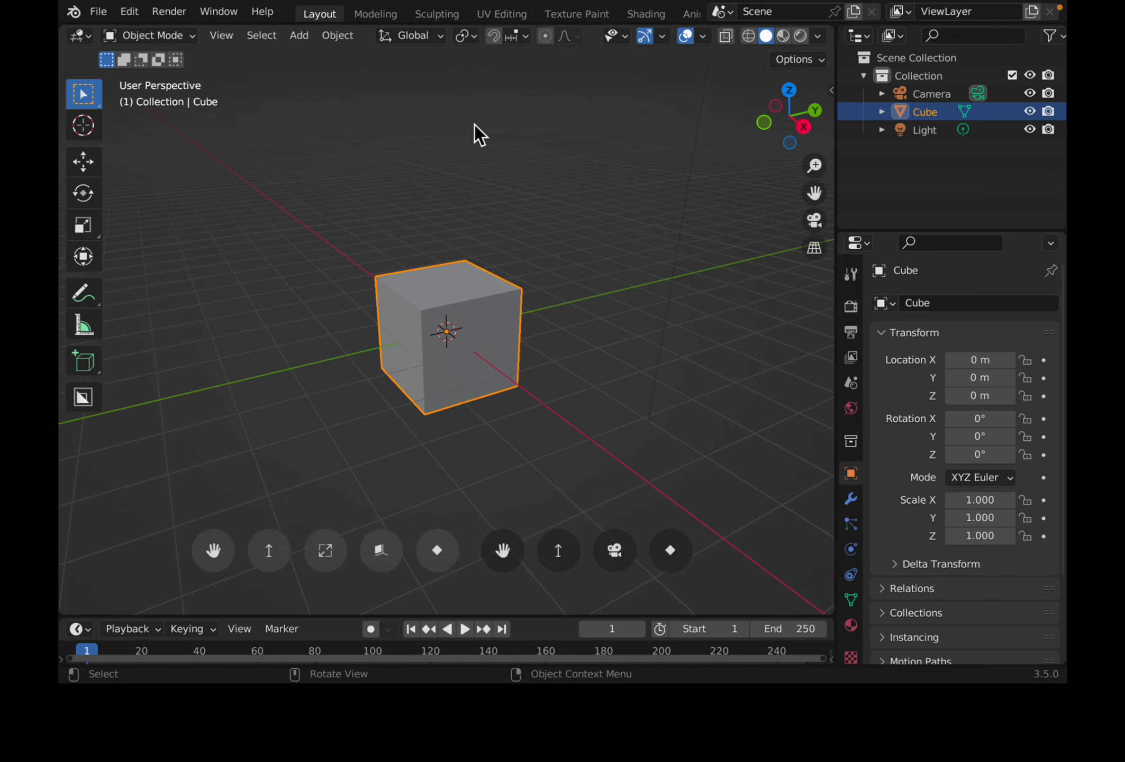
pyautogui.click(134, 12)
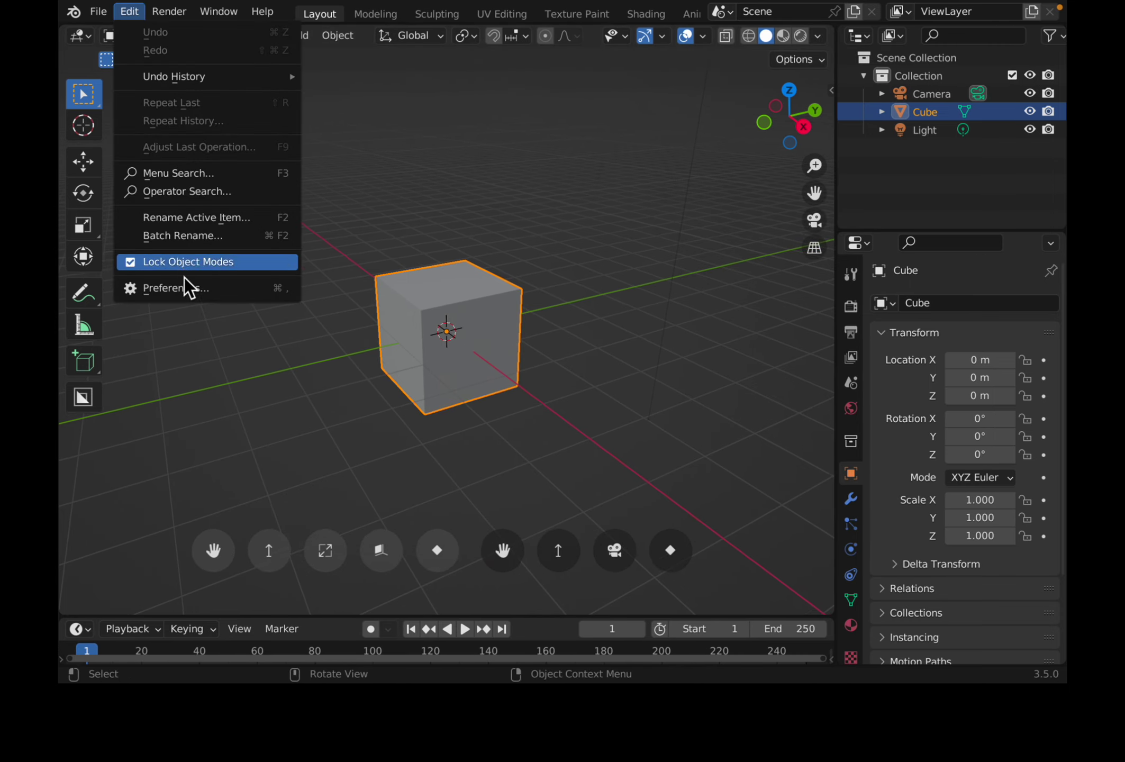
pyautogui.click(187, 288)
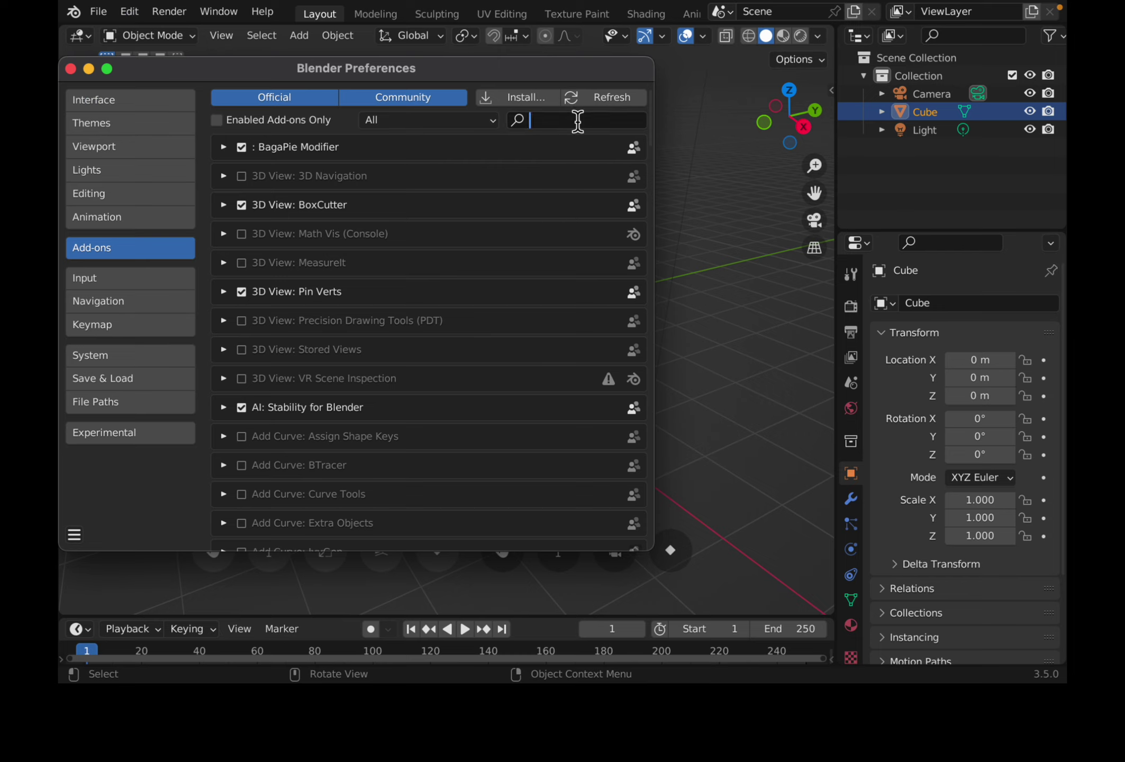
pyautogui.write('fountain')
pyautogui.click(295, 184)
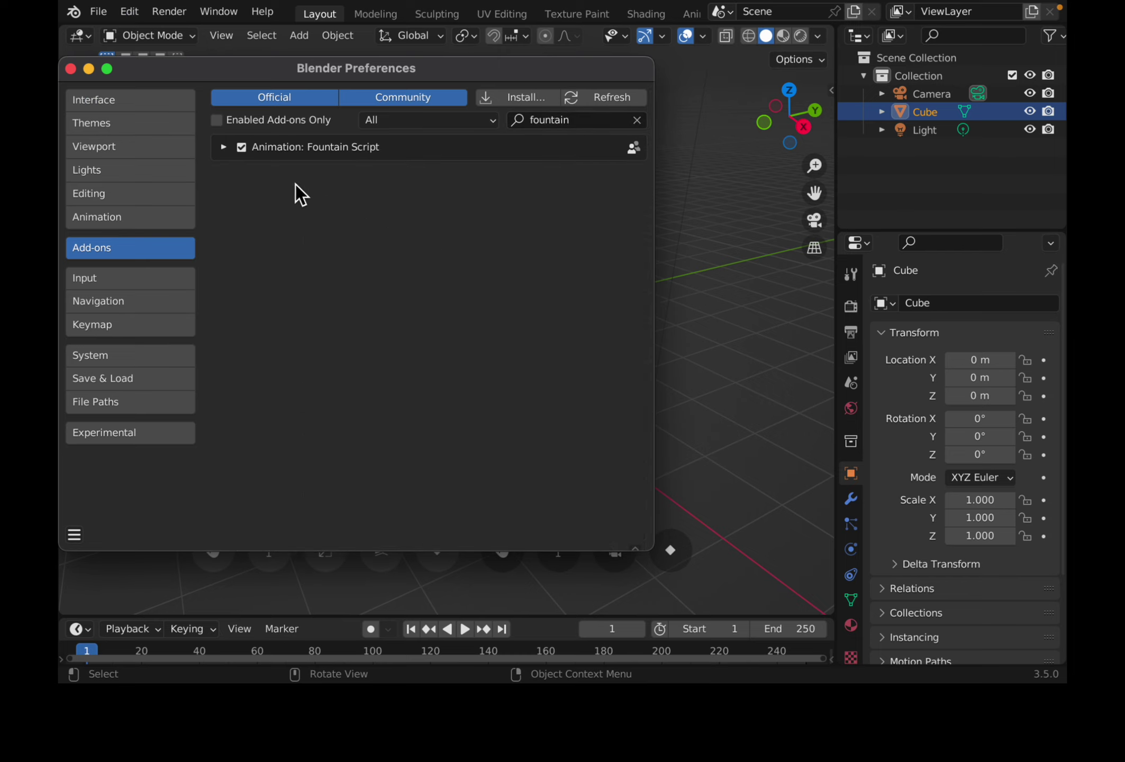
pyautogui.click(219, 148)
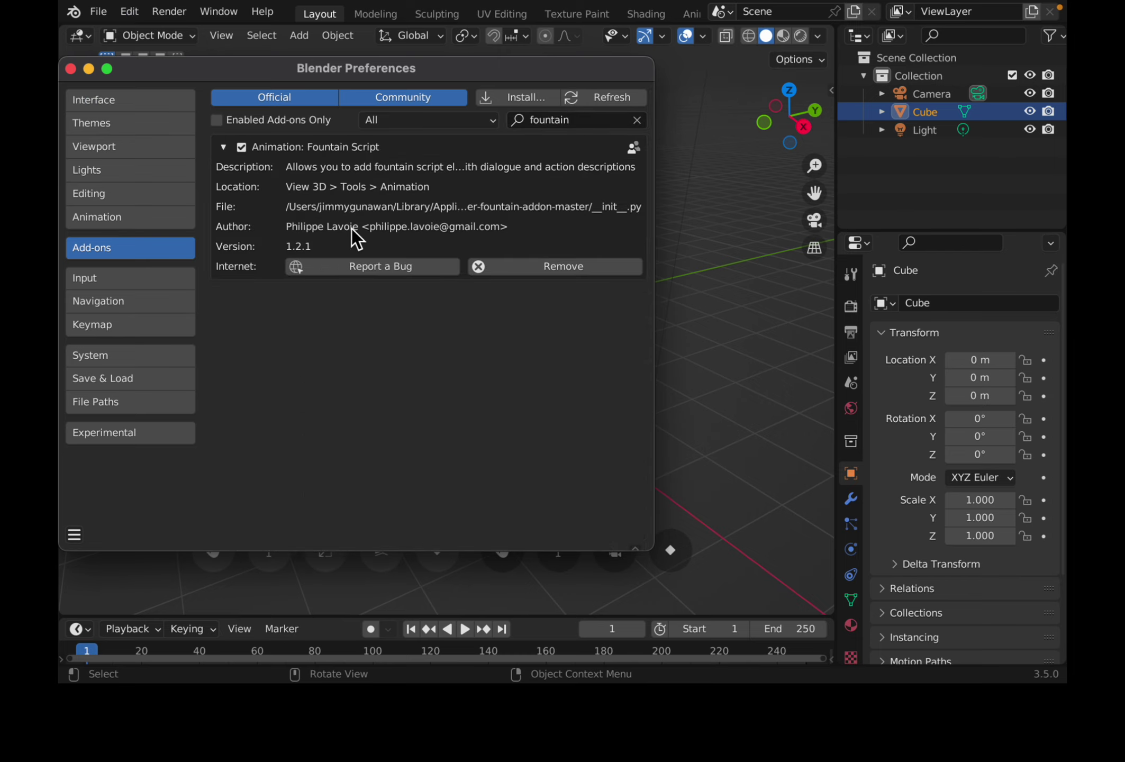
pyautogui.click(70, 69)
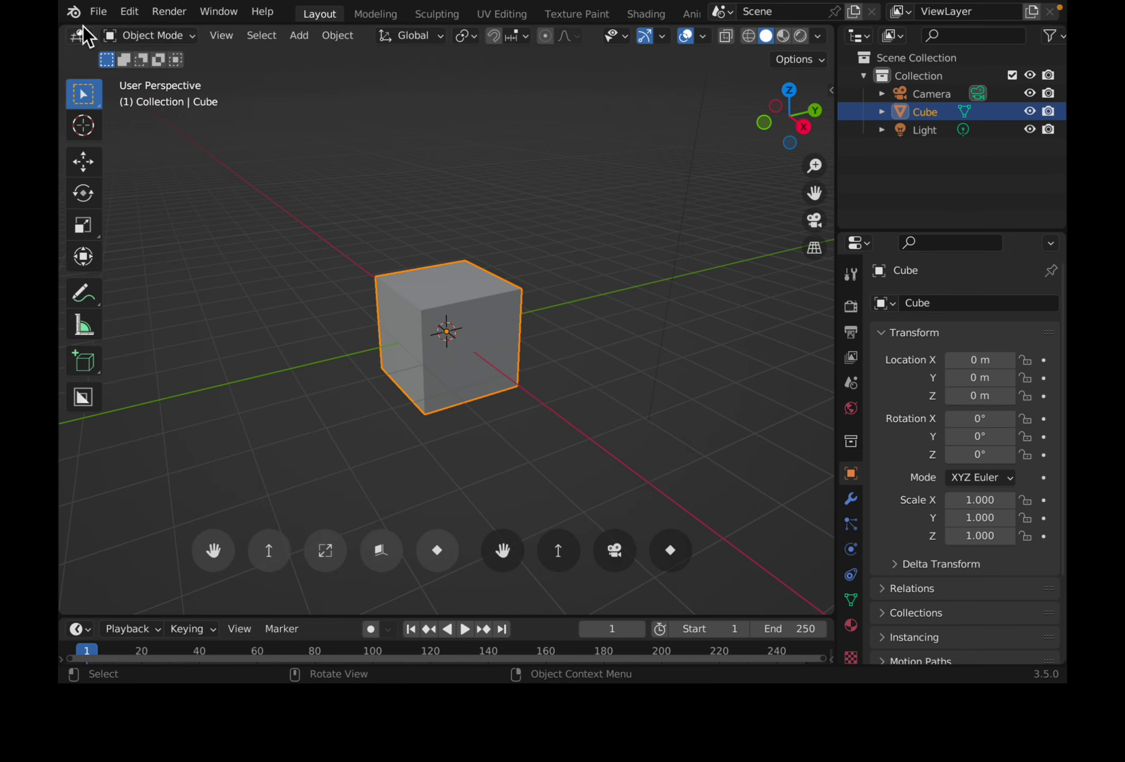
# Show the Blender splash screen to check the version, and dismiss it.
pyautogui.click(73, 11)
pyautogui.click(90, 32)
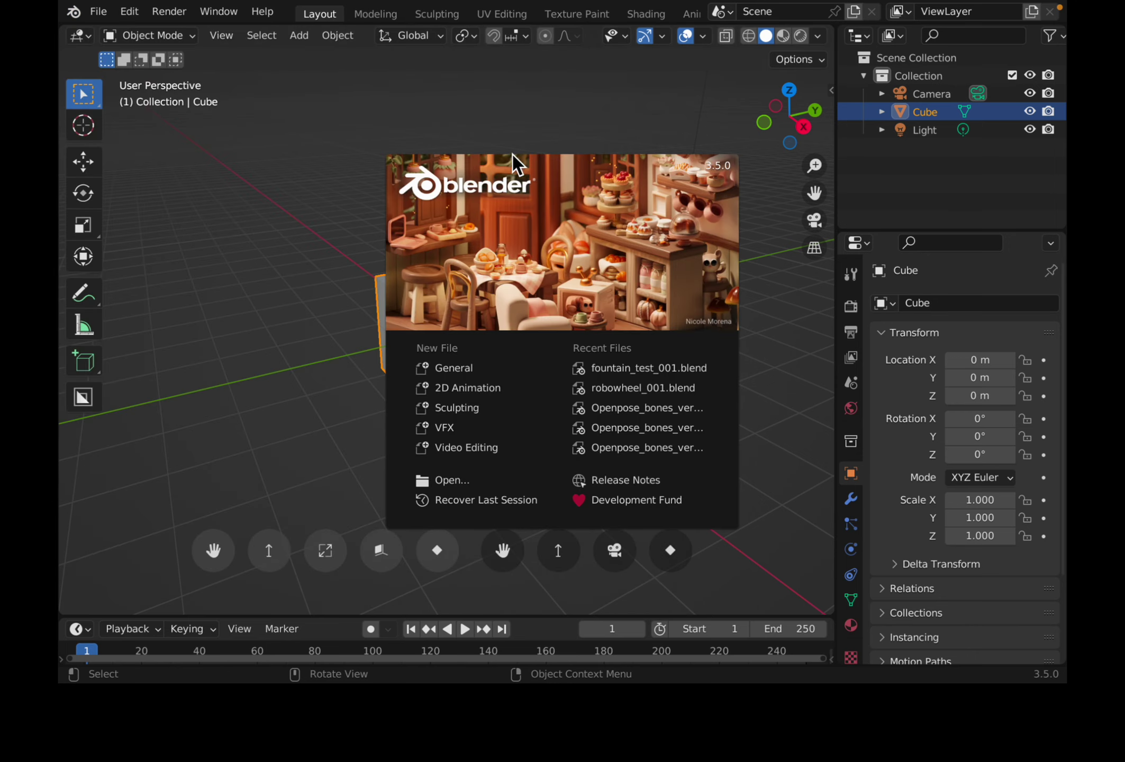
pyautogui.click(646, 115)
# Switch to the browser and review the blender-fountain-addon repository's releases, header and file list.
pyautogui.hotkey('ctrl', 'Left')
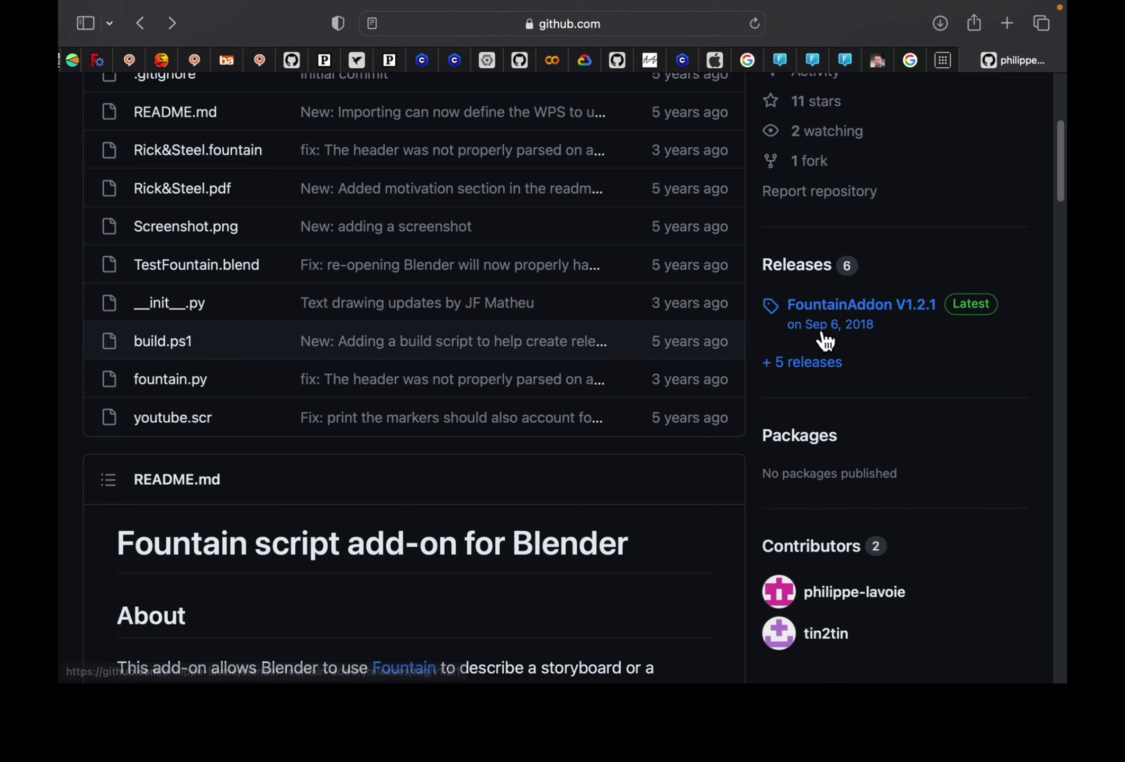
pyautogui.scroll(3, 825, 341)
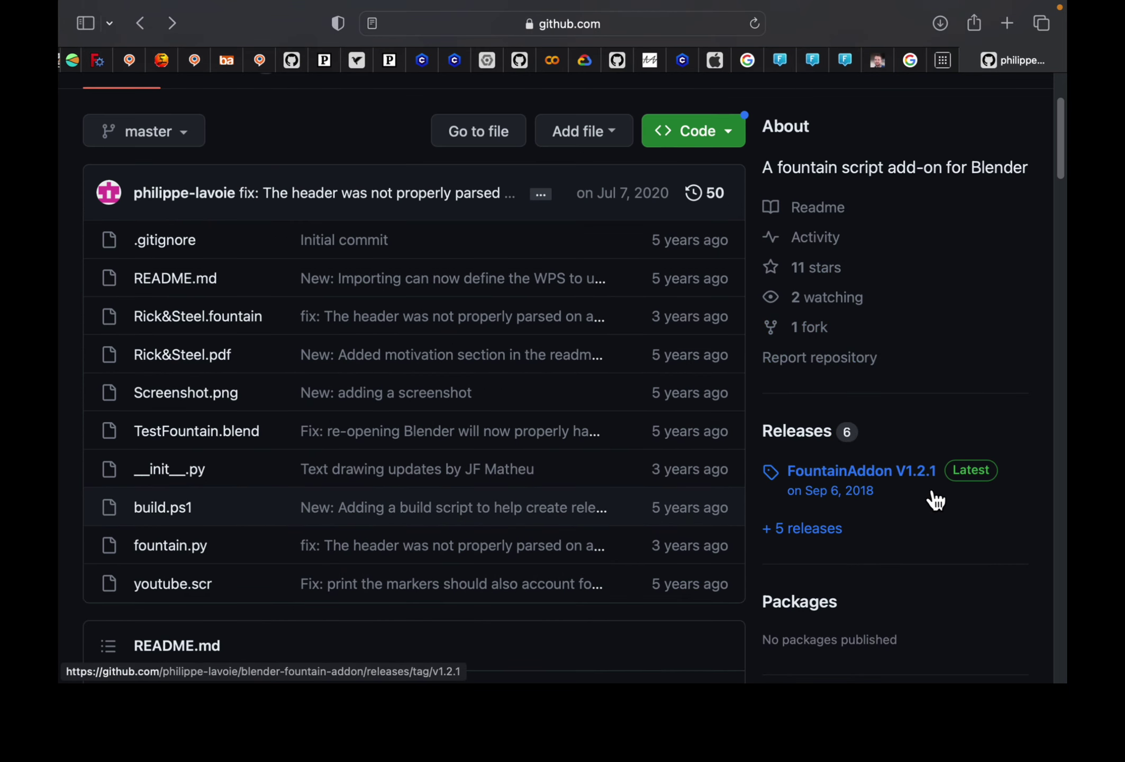
pyautogui.scroll(3, 851, 497)
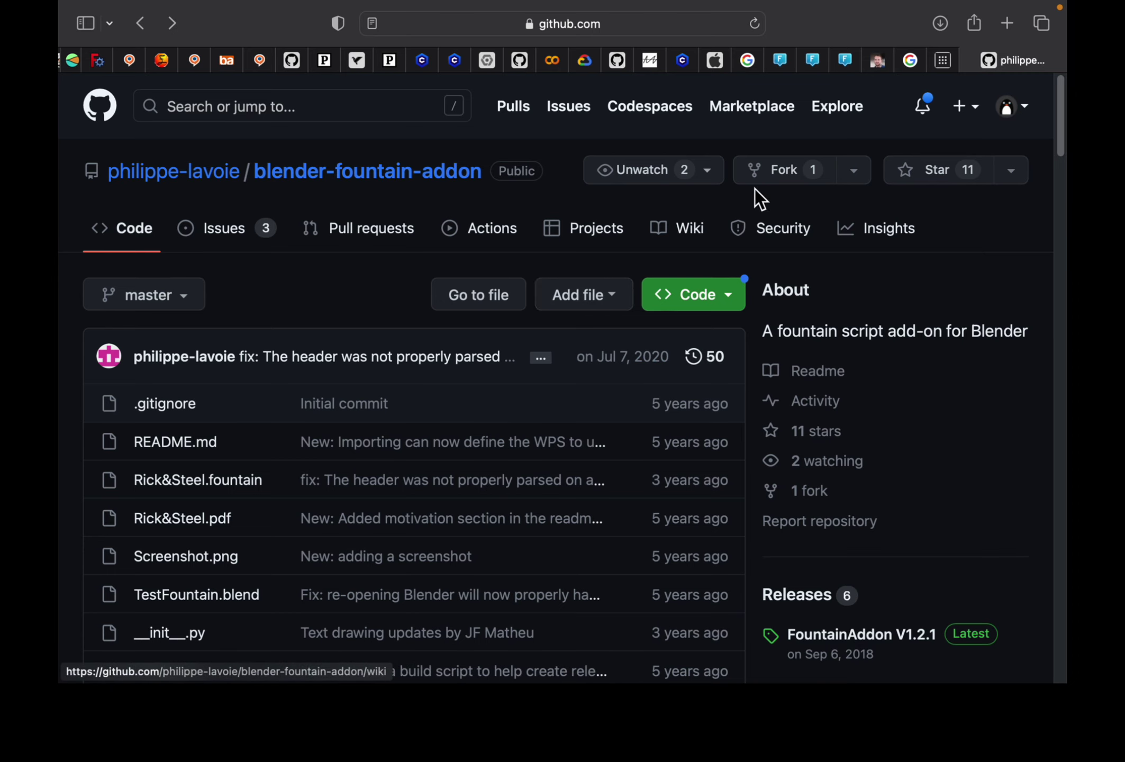
pyautogui.click(925, 174)
pyautogui.scroll(-9, 464, 394)
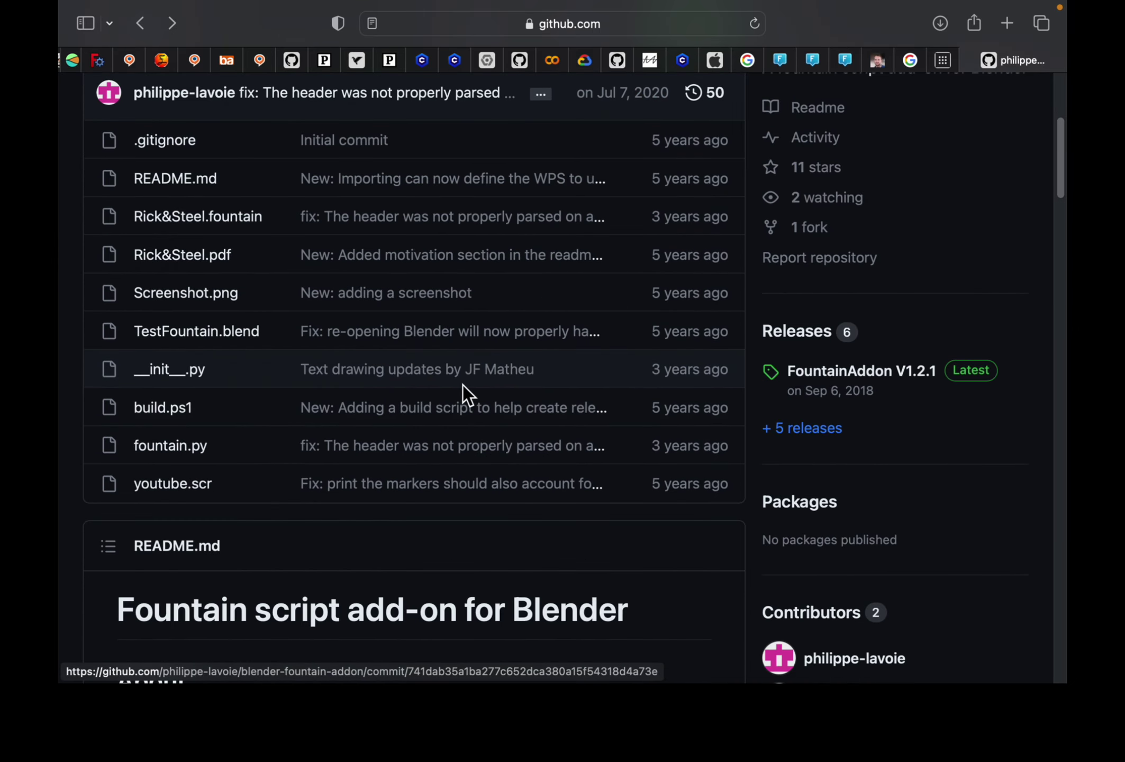
# Switch to Blender, view the Storytools controls in the 3D viewport's sidebar at a wider size, and hide the sidebar.
pyautogui.press('super+Tab')
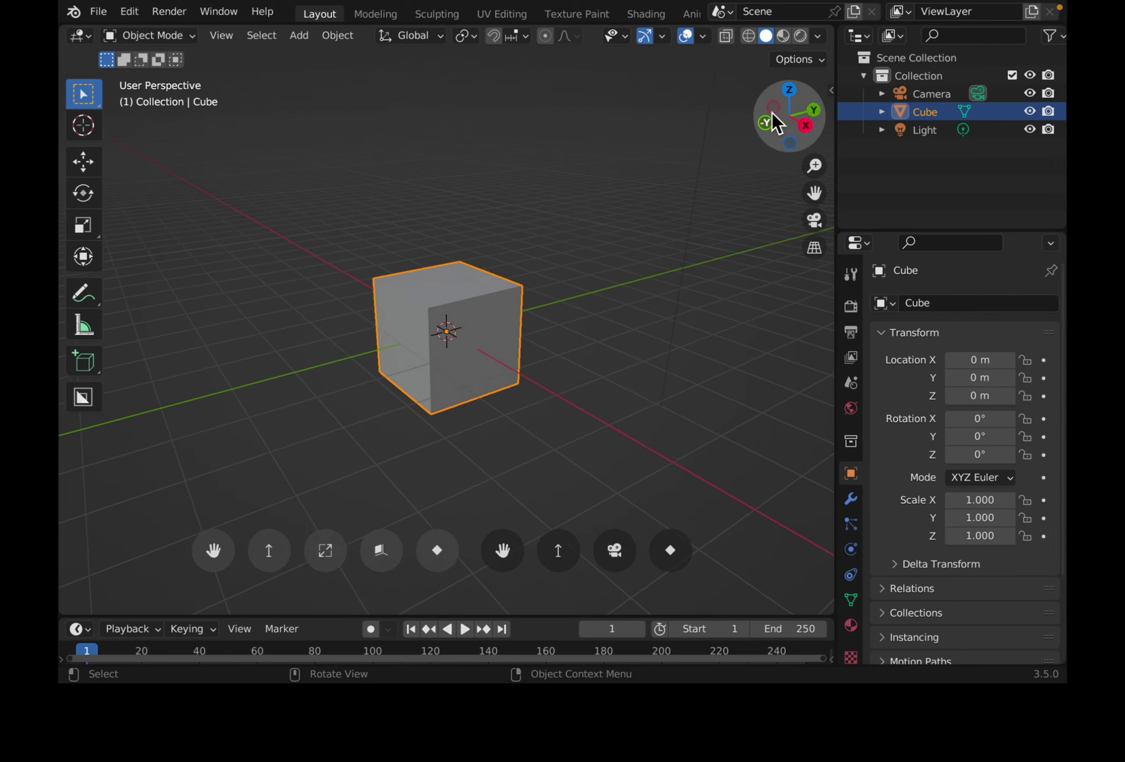
pyautogui.press('n')
pyautogui.click(824, 556)
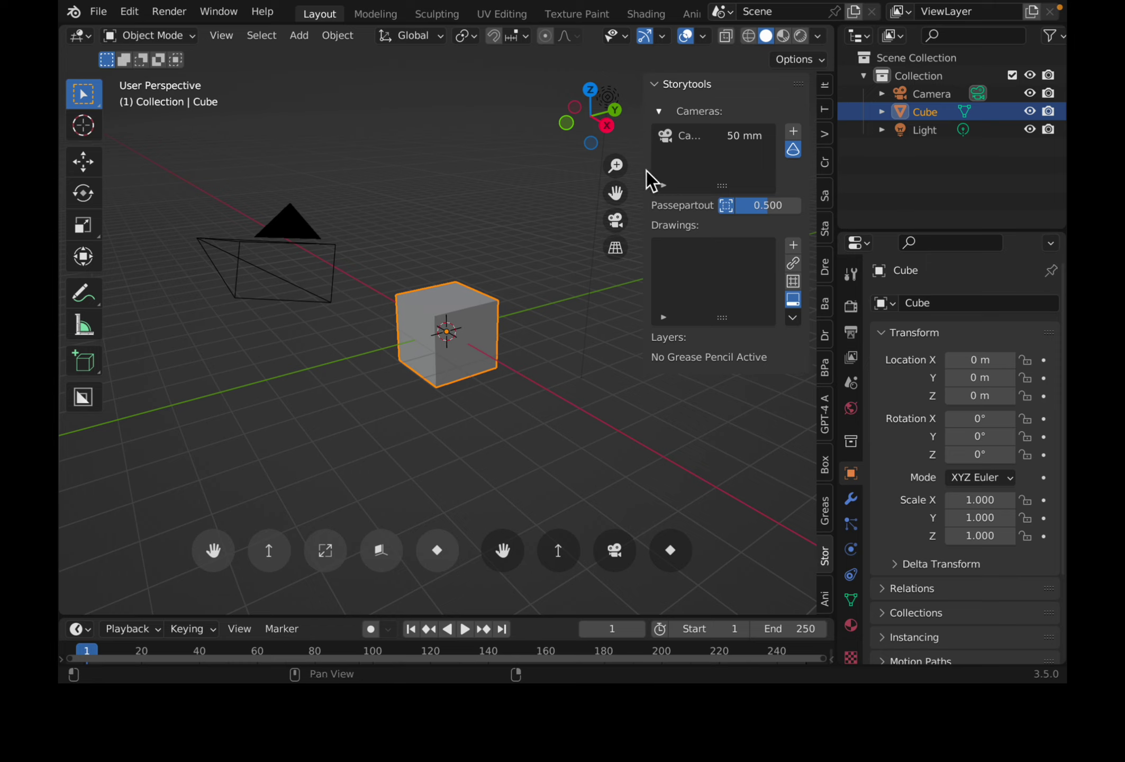
pyautogui.moveTo(641, 171); pyautogui.dragTo(583, 168)
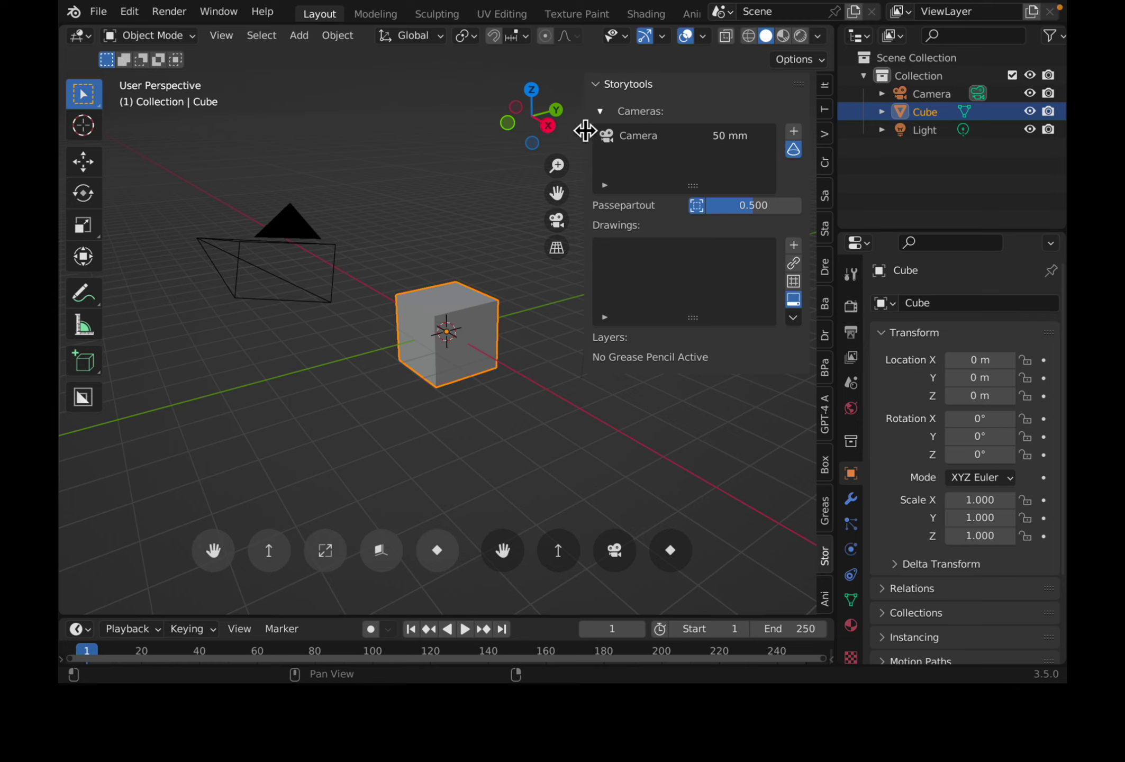
pyautogui.moveTo(586, 131); pyautogui.dragTo(897, 147)
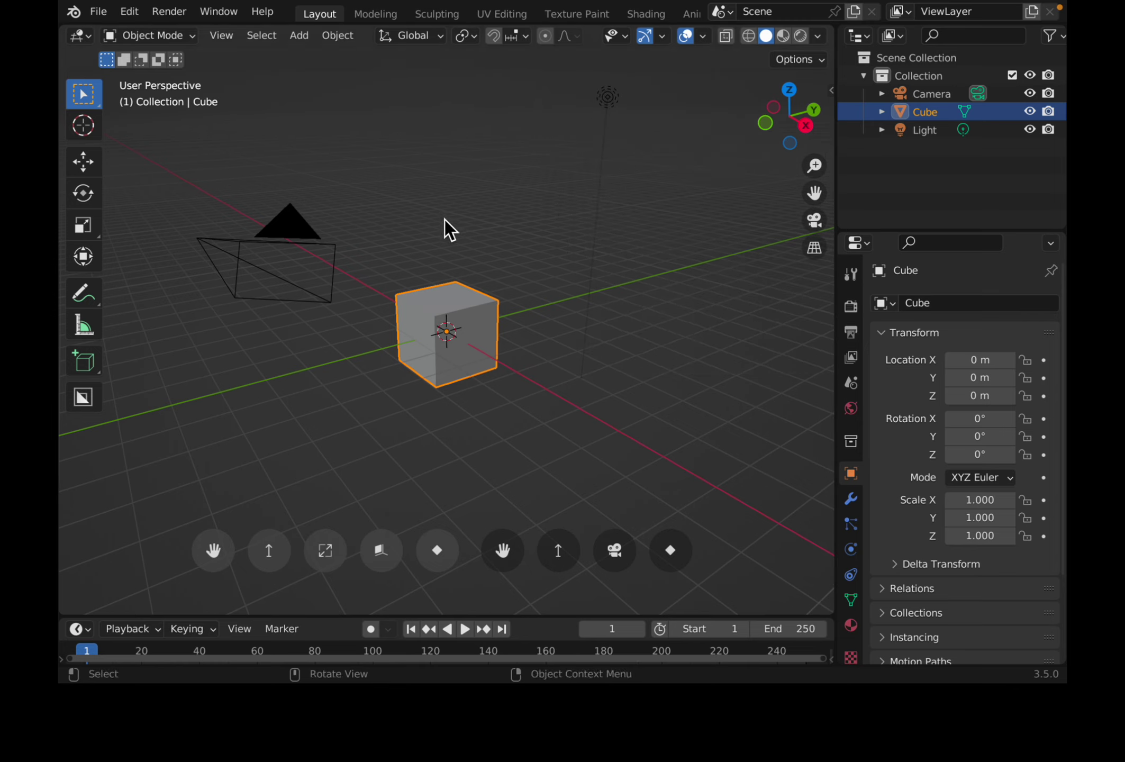
# Create a new Blender file from the General template.
pyautogui.moveTo(444, 225); pyautogui.dragTo(317, 175, button='middle')
pyautogui.scroll(-3, 494, 255)
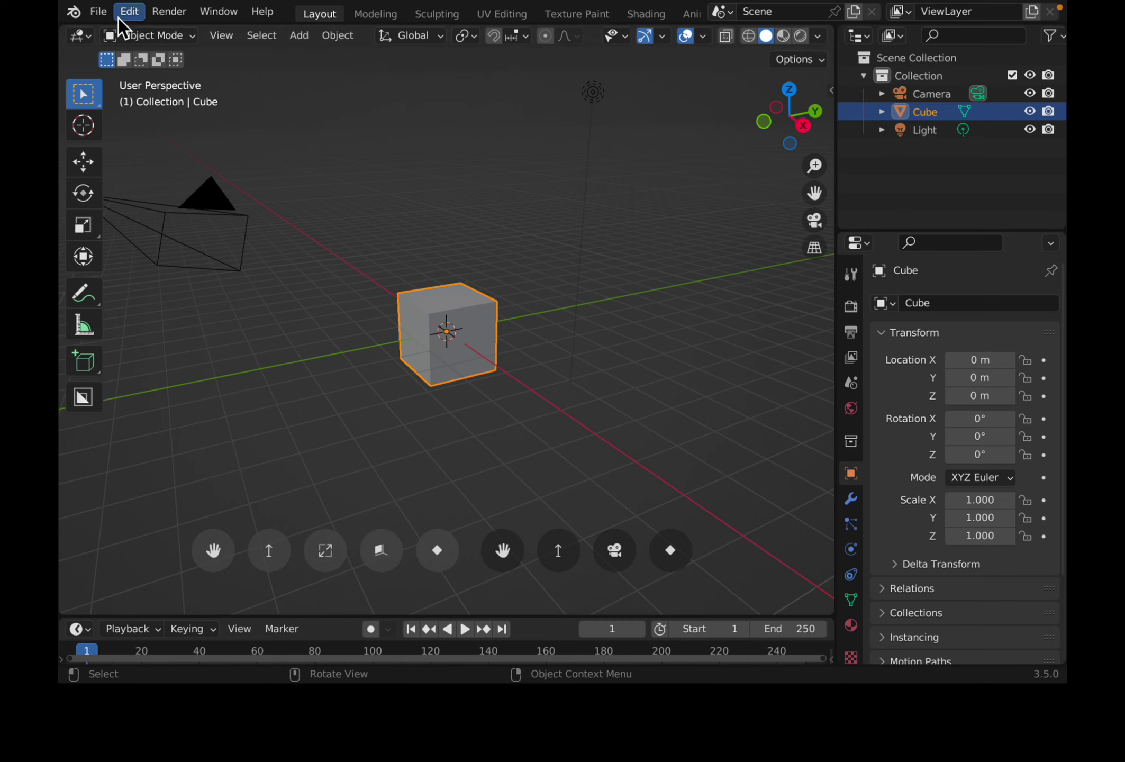
pyautogui.click(100, 12)
pyautogui.moveTo(108, 29)
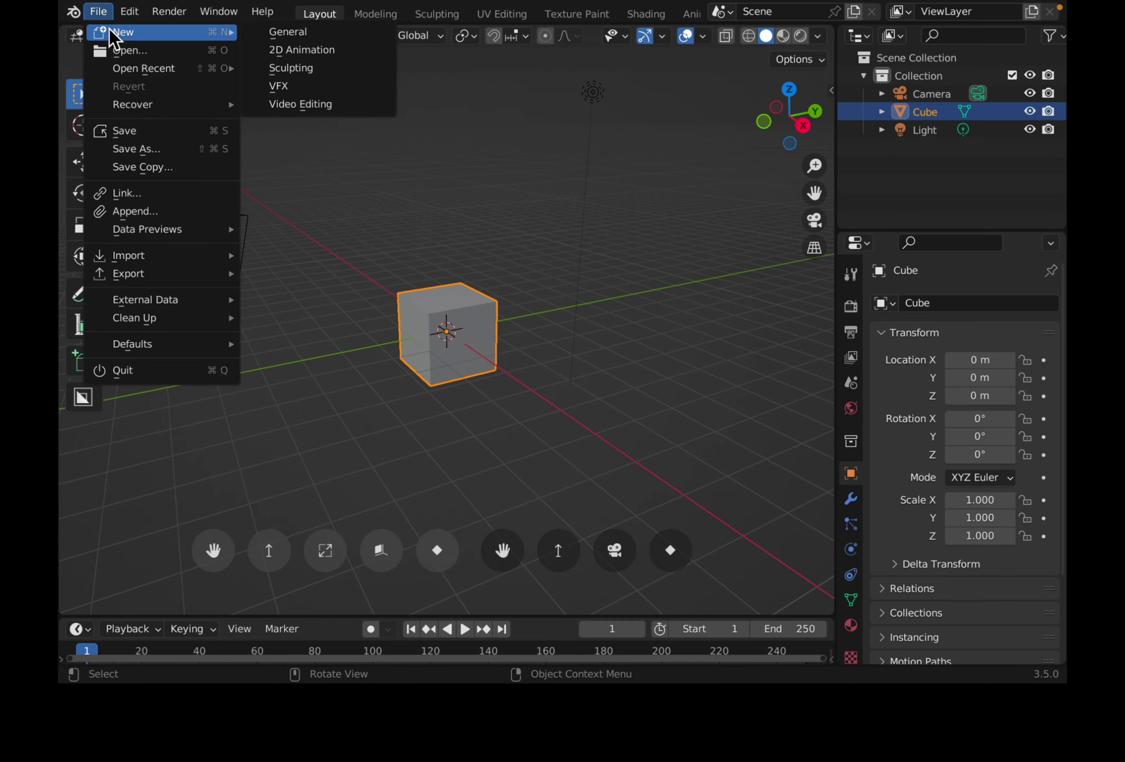
pyautogui.click(268, 31)
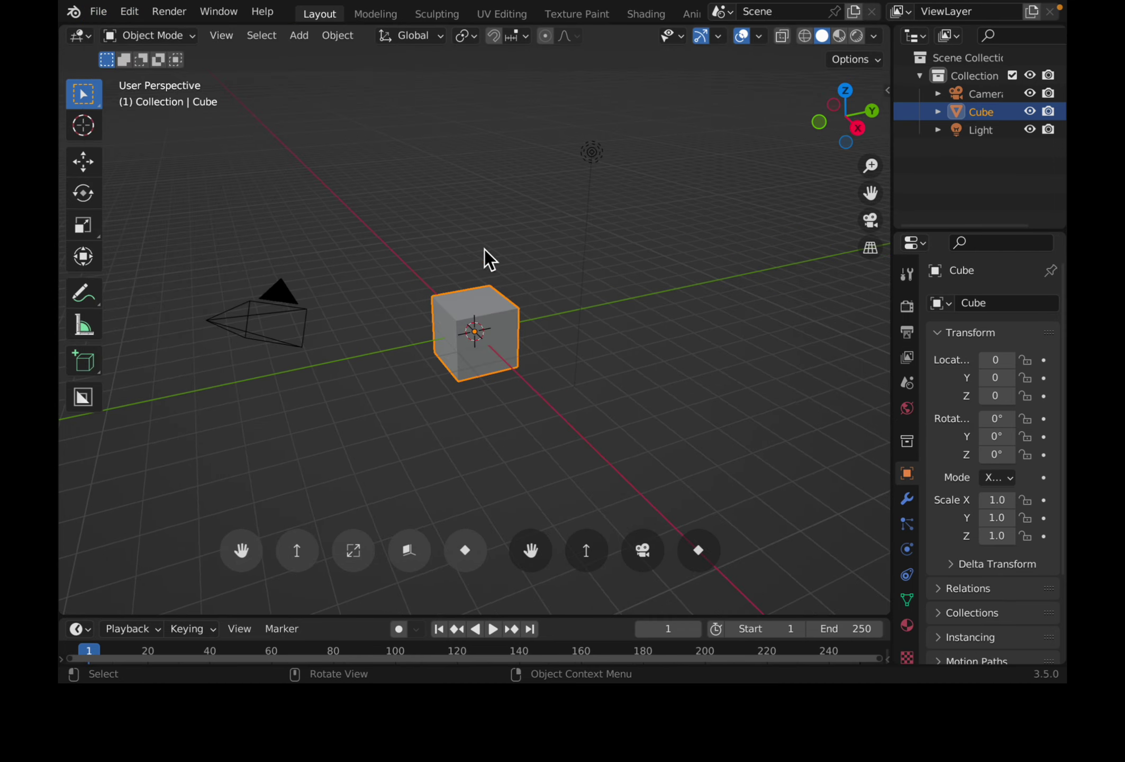
pyautogui.scroll(2, 578, 252)
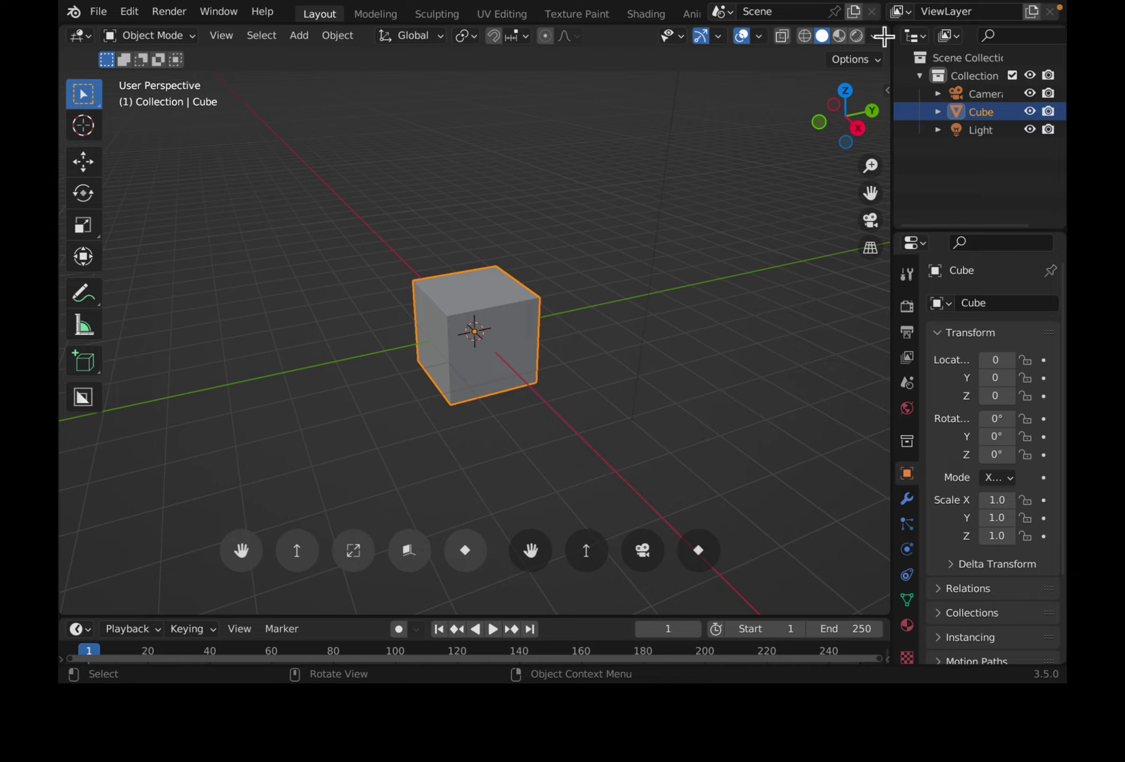
# Split the 3D viewport horizontally, turning the upper area into a Text Editor with a new text block.
pyautogui.moveTo(883, 36); pyautogui.dragTo(857, 338)
pyautogui.click(80, 36)
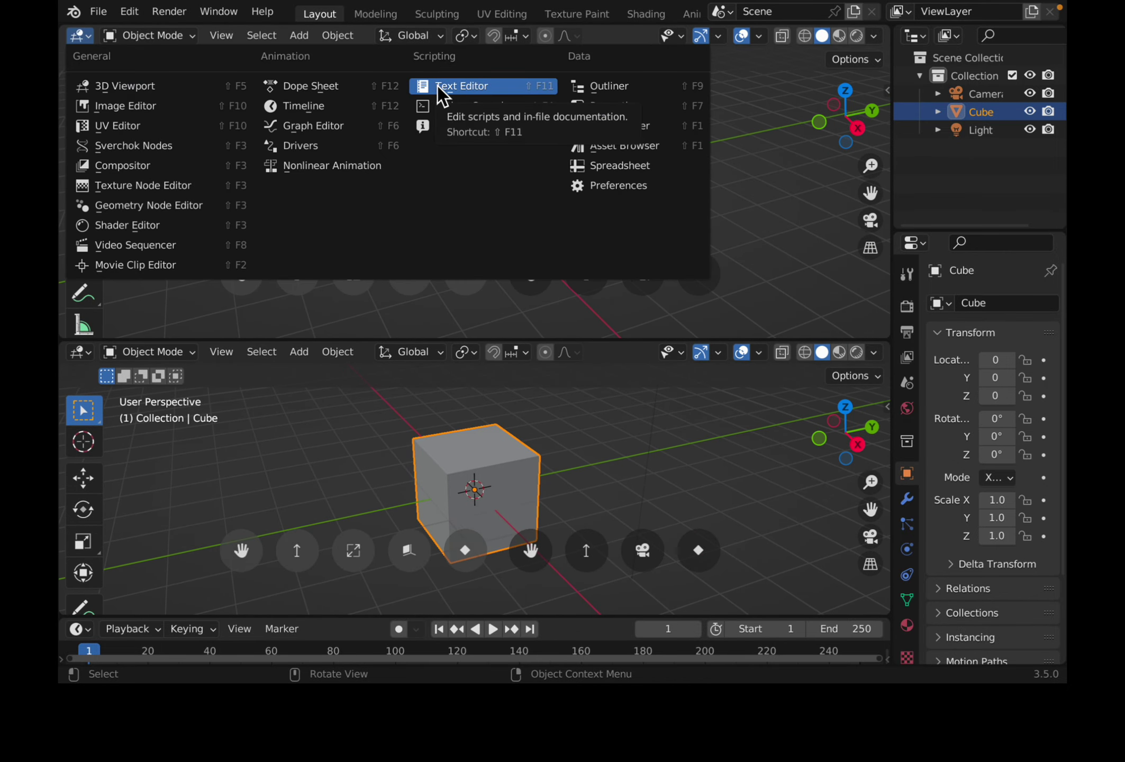
pyautogui.click(458, 86)
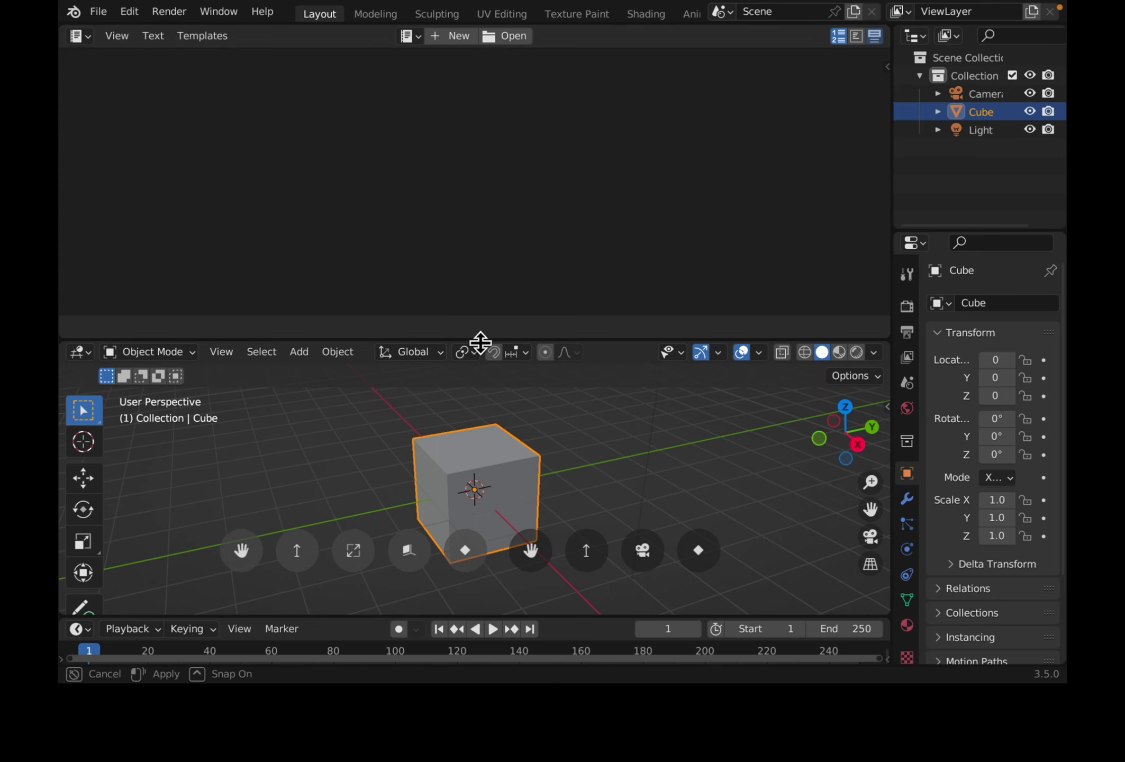
pyautogui.moveTo(479, 340); pyautogui.dragTo(480, 356)
pyautogui.click(449, 36)
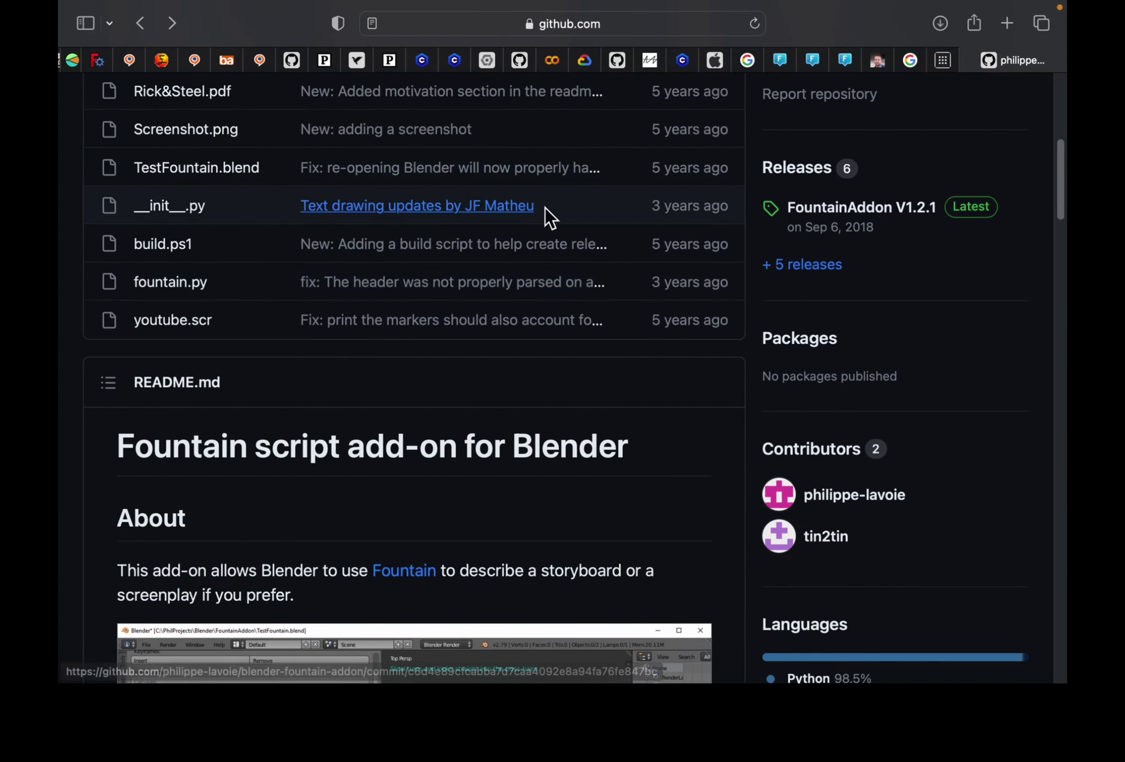
# Switch to the browser, view the Fountain syntax overview, and examine the title section of the Big Fish sample screenplay.
pyautogui.click(845, 60)
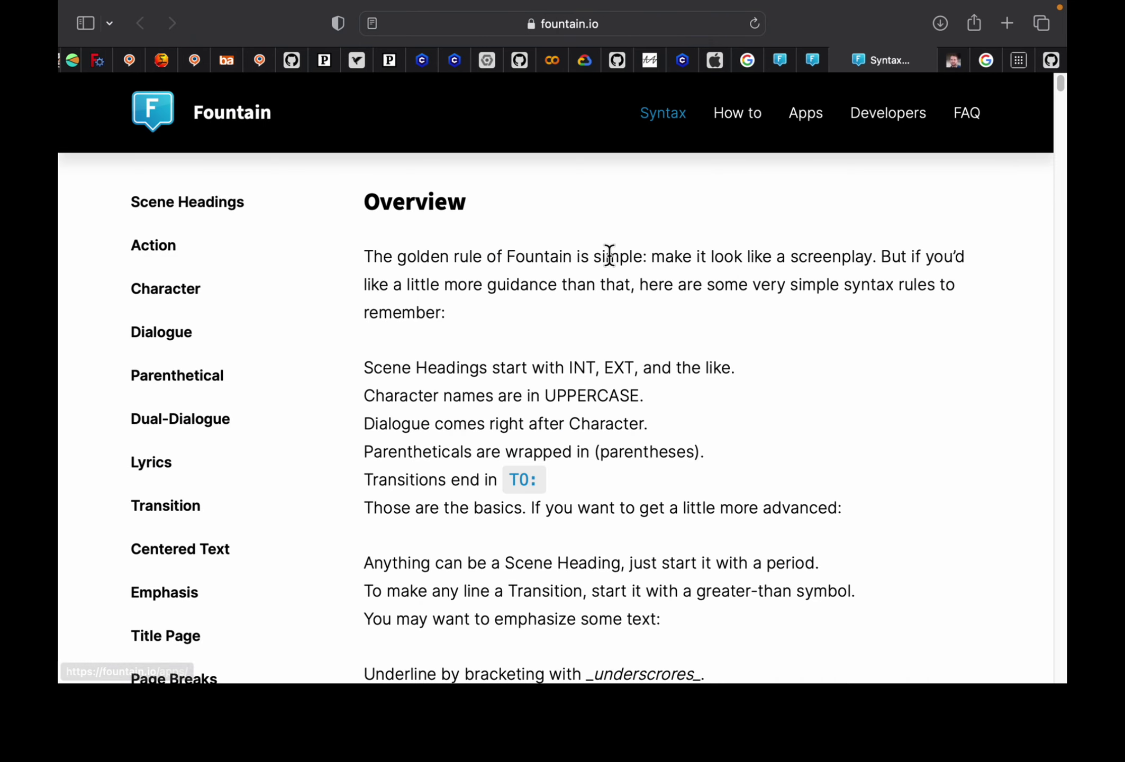
pyautogui.click(815, 59)
pyautogui.scroll(15, 783, 151)
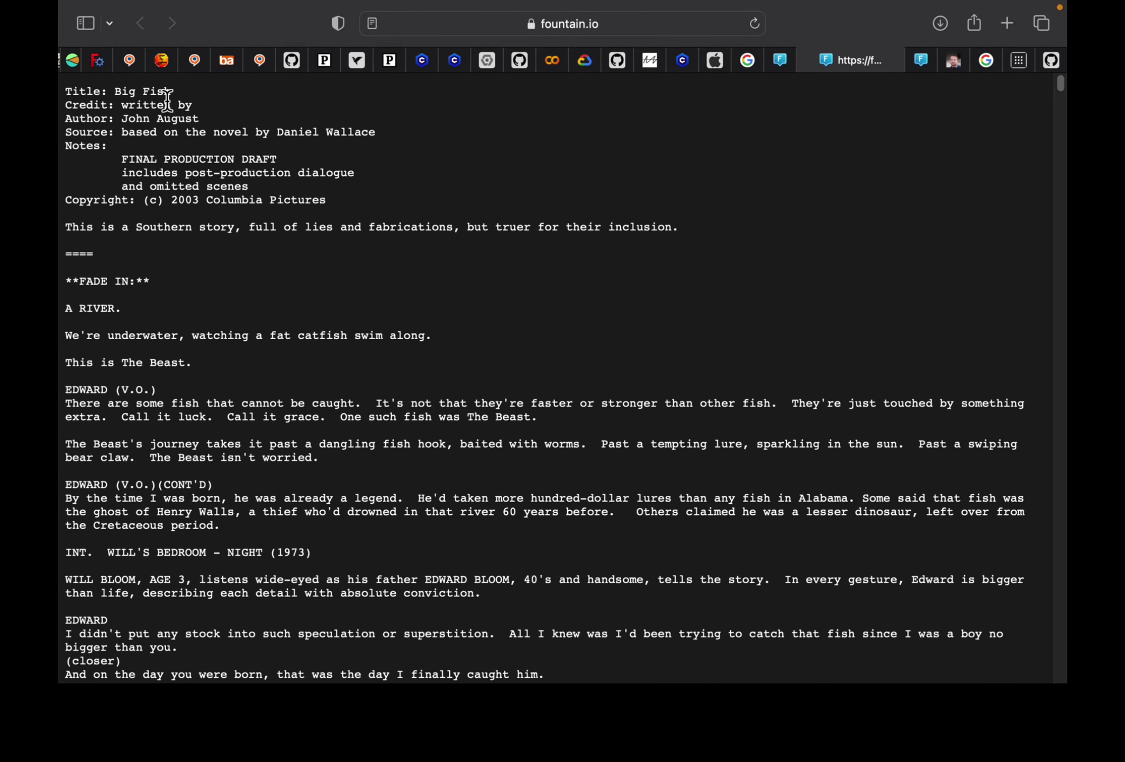
pyautogui.tripleClick(186, 101)
pyautogui.click(110, 91)
pyautogui.moveTo(127, 91); pyautogui.dragTo(187, 91)
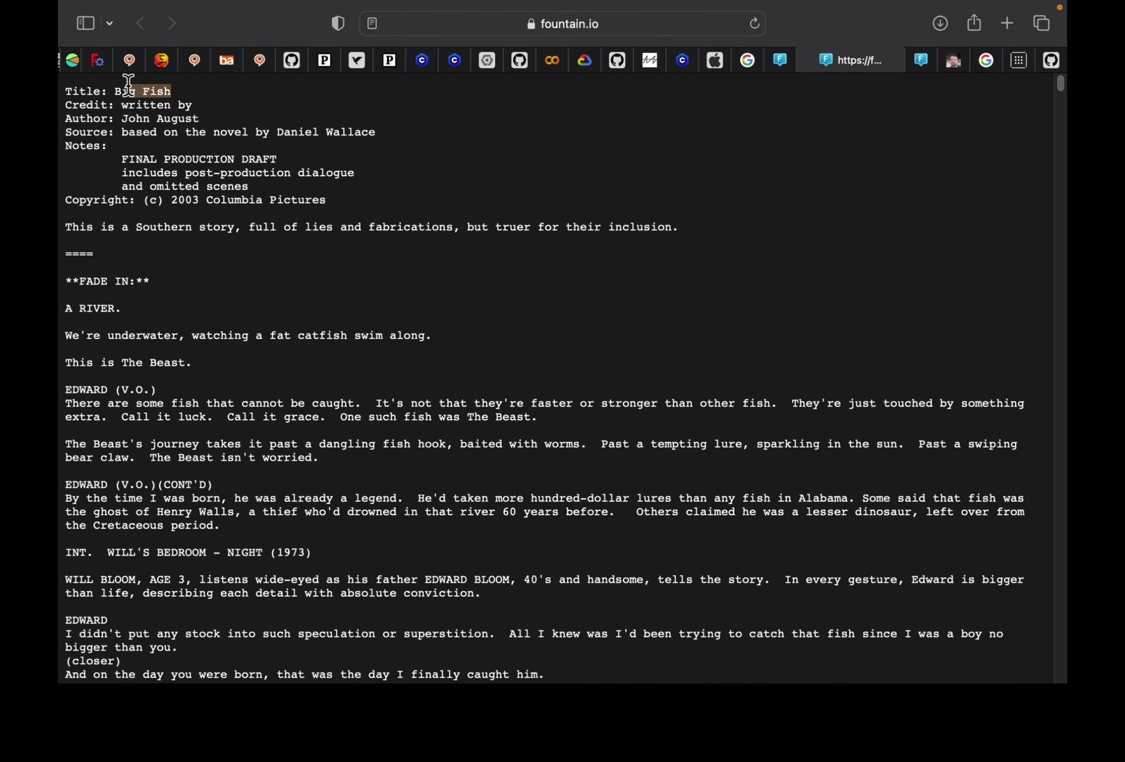
pyautogui.click(128, 84)
pyautogui.scroll(-3, 254, 370)
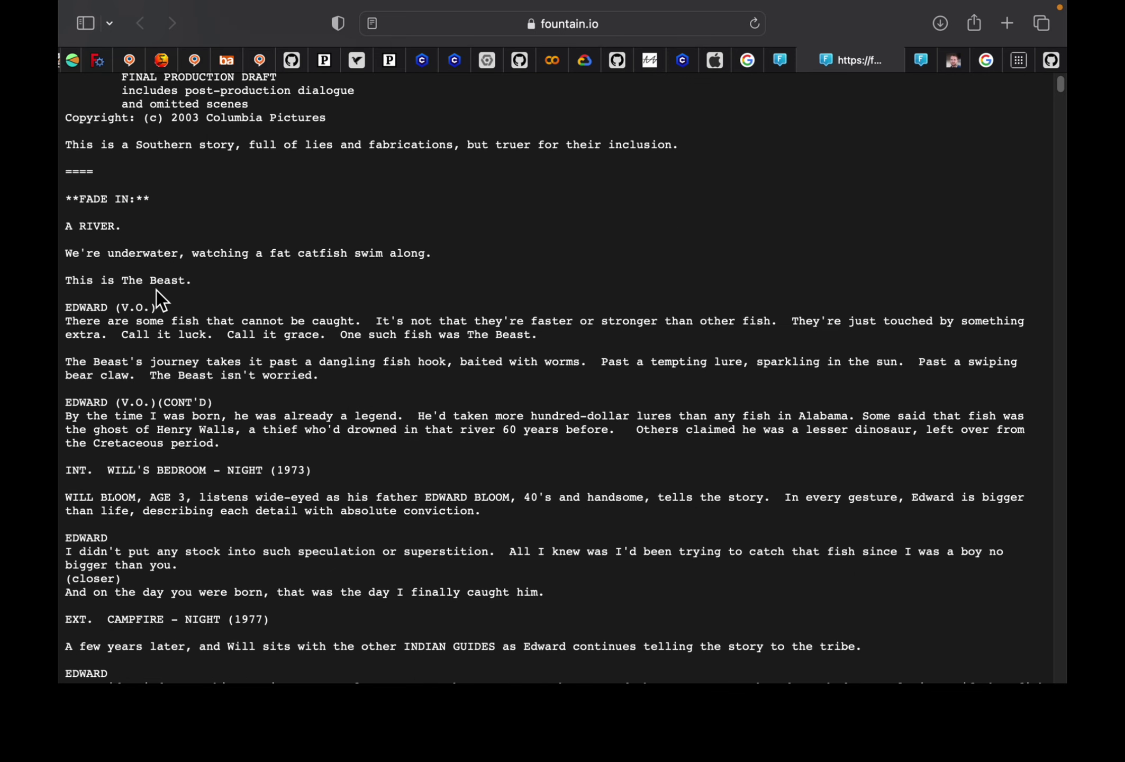
# Examine the FADE IN transition, the A RIVER heading and the action lines that follow in the sample screenplay.
pyautogui.moveTo(145, 197); pyautogui.dragTo(62, 195)
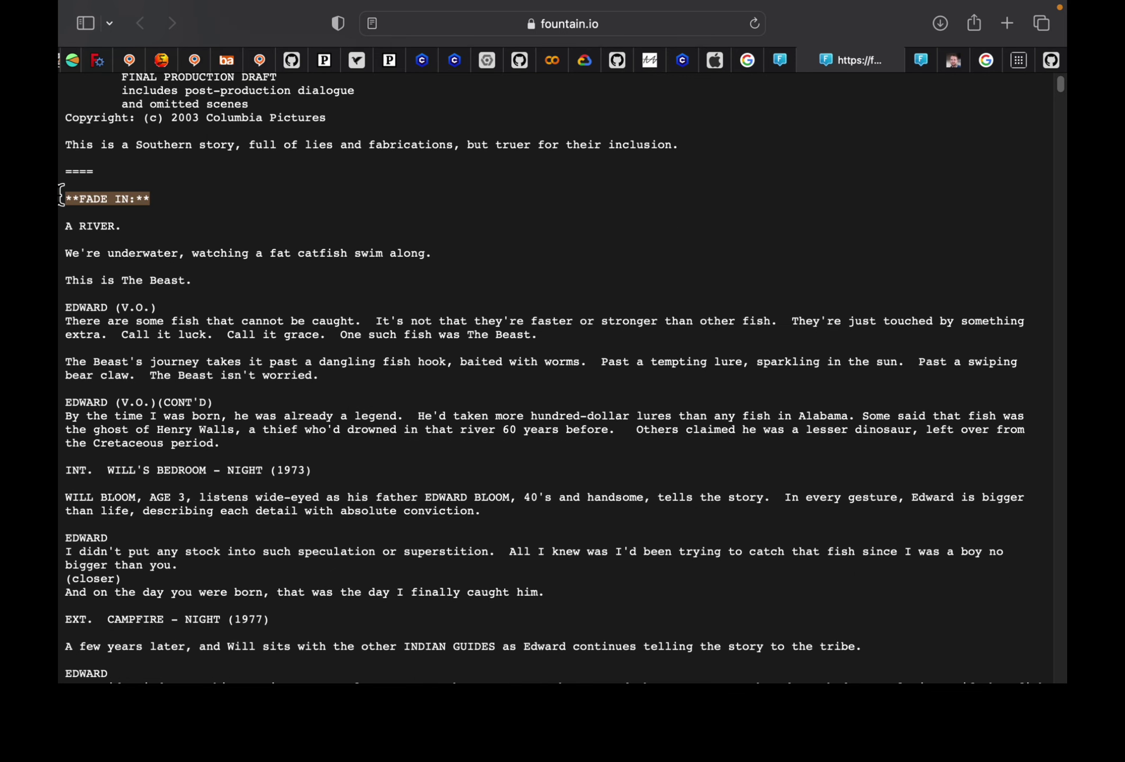
pyautogui.moveTo(127, 226); pyautogui.dragTo(61, 226)
pyautogui.scroll(-1, 133, 257)
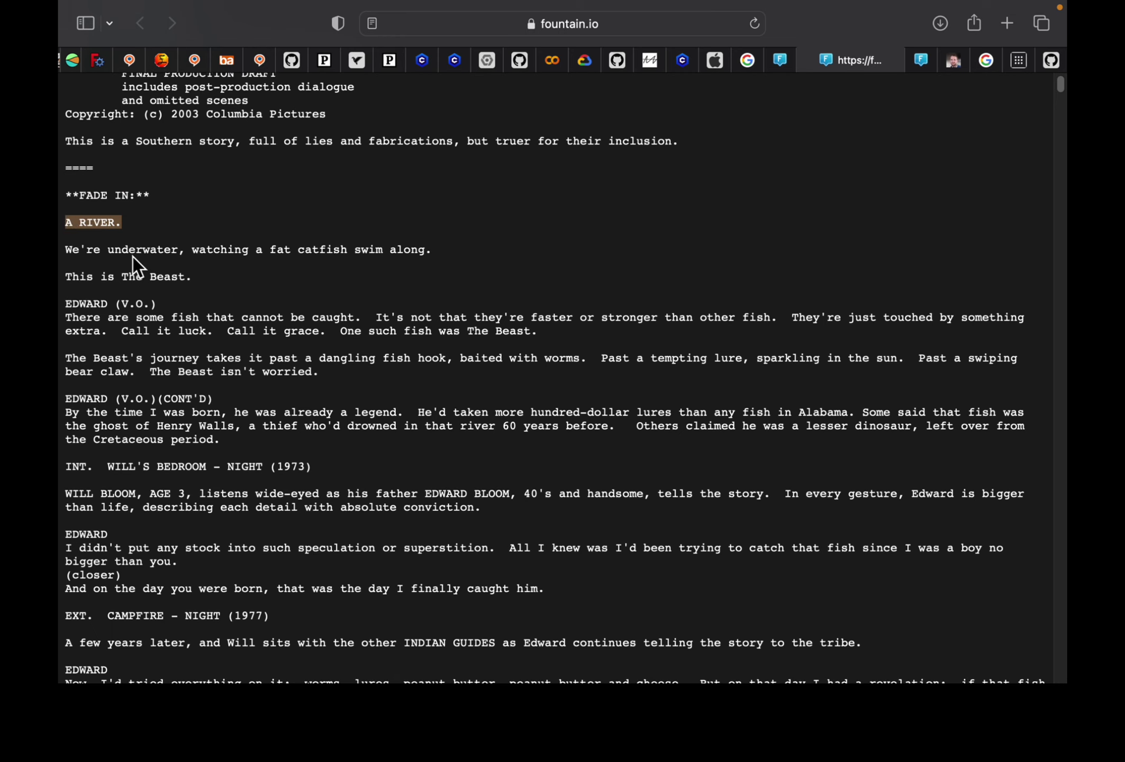
pyautogui.click(176, 273)
pyautogui.moveTo(197, 275); pyautogui.dragTo(64, 219)
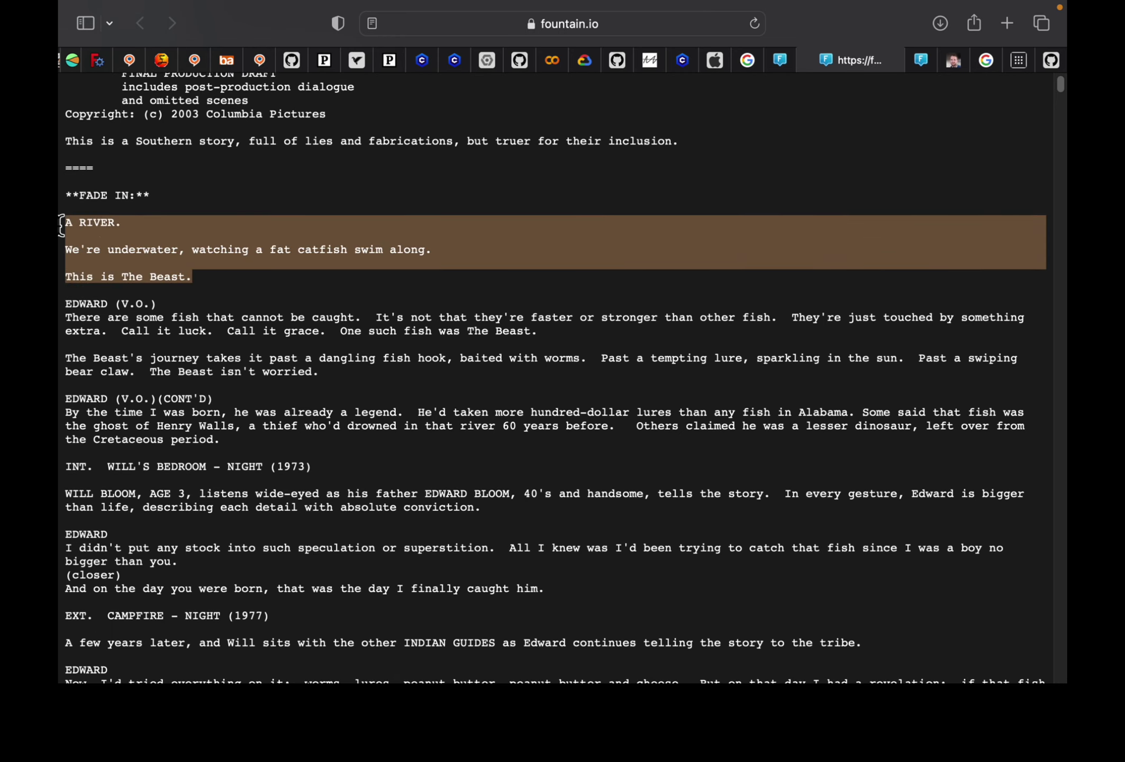
pyautogui.click(227, 274)
pyautogui.scroll(-1, 227, 276)
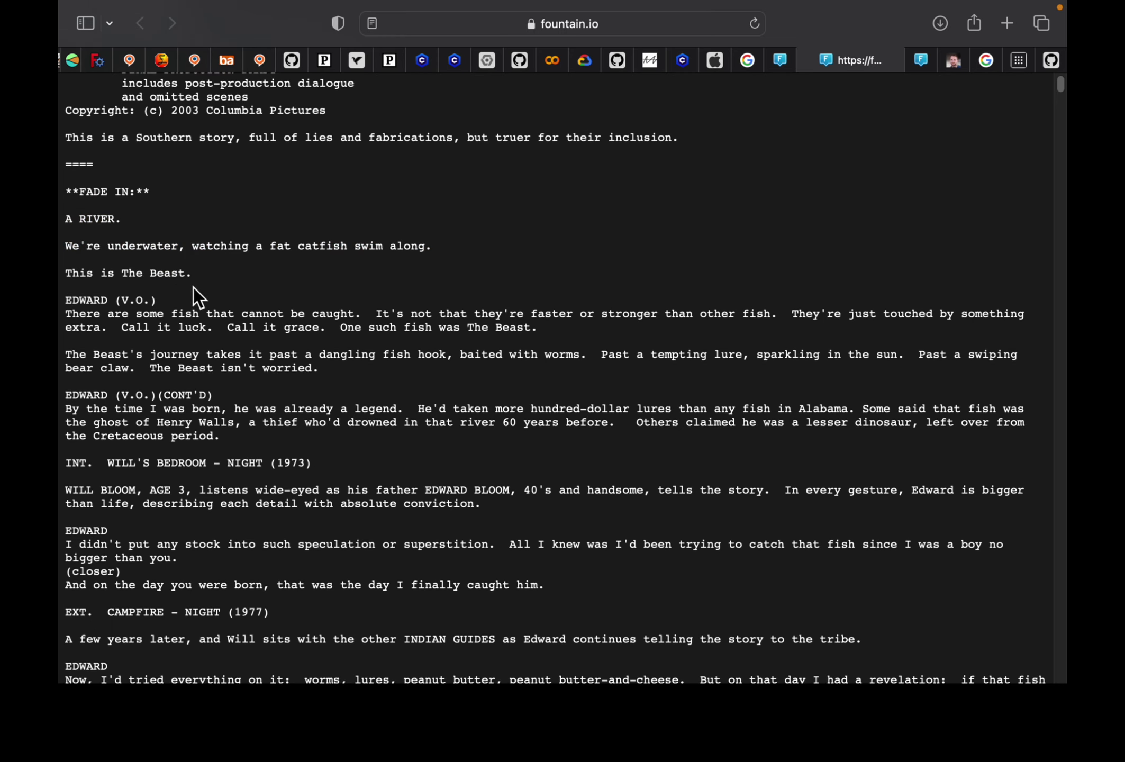
# Examine the sample's voice-over character cues, dialogue and the INT. WILL'S BEDROOM scene heading, and return to the beginning of the script.
pyautogui.moveTo(157, 300); pyautogui.dragTo(64, 300)
pyautogui.scroll(-1, 400, 330)
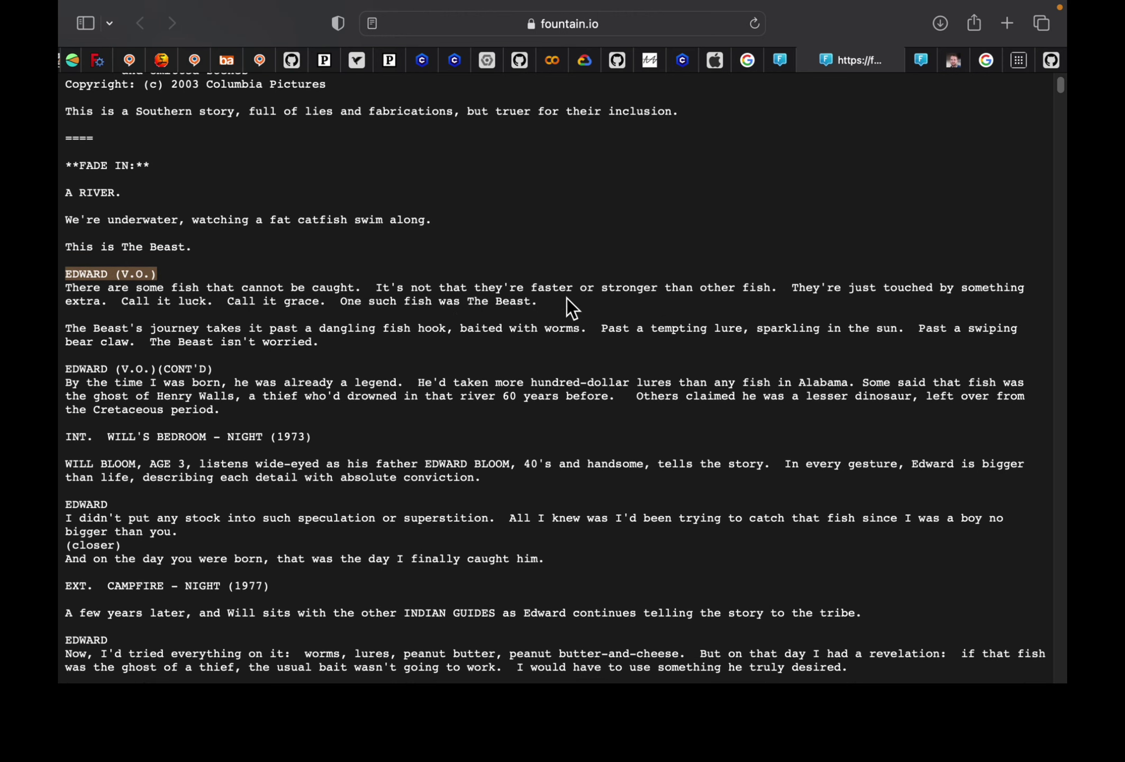
pyautogui.moveTo(566, 299); pyautogui.dragTo(67, 286)
pyautogui.moveTo(214, 369); pyautogui.dragTo(121, 368)
pyautogui.scroll(-1, 142, 367)
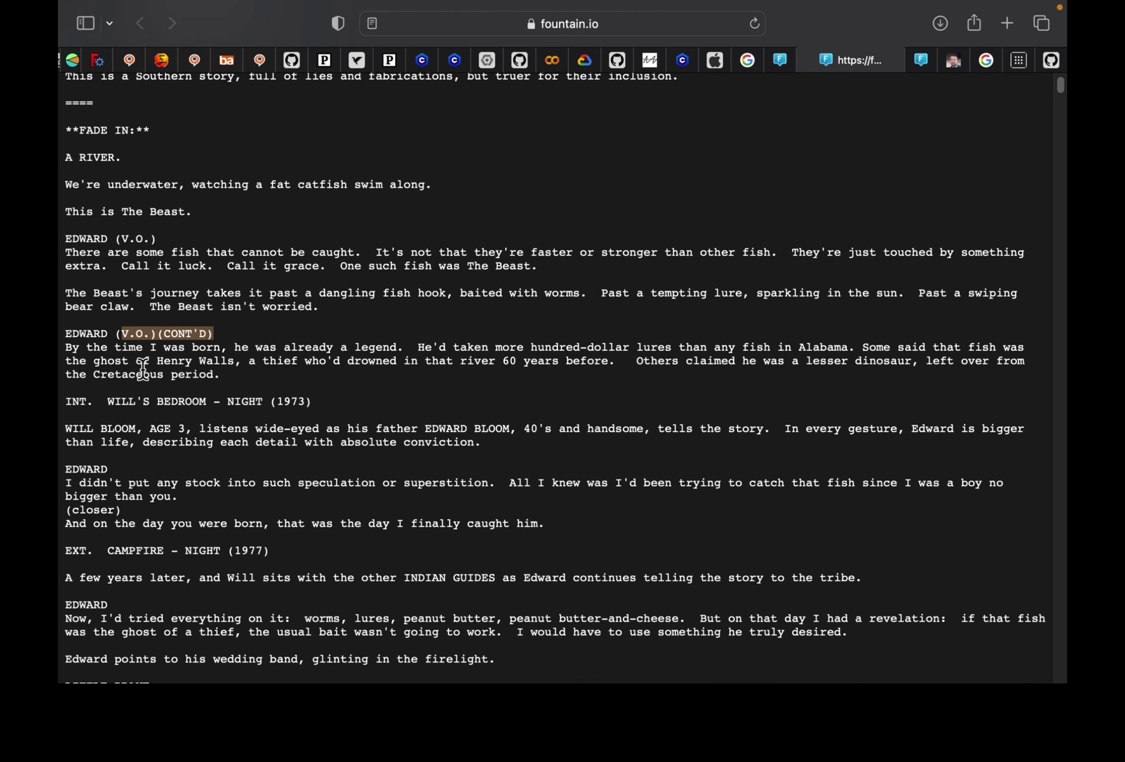
pyautogui.scroll(-5, 143, 367)
pyautogui.moveTo(331, 249); pyautogui.dragTo(64, 249)
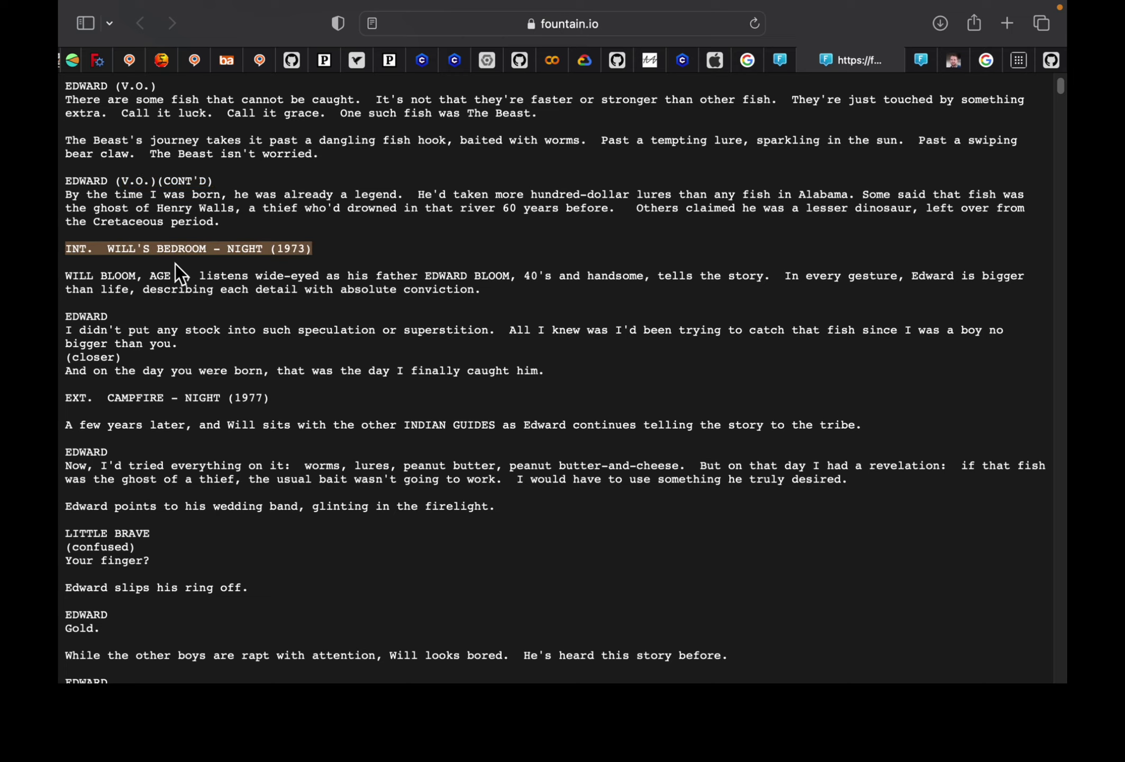
pyautogui.scroll(-4, 193, 354)
pyautogui.scroll(10, 216, 408)
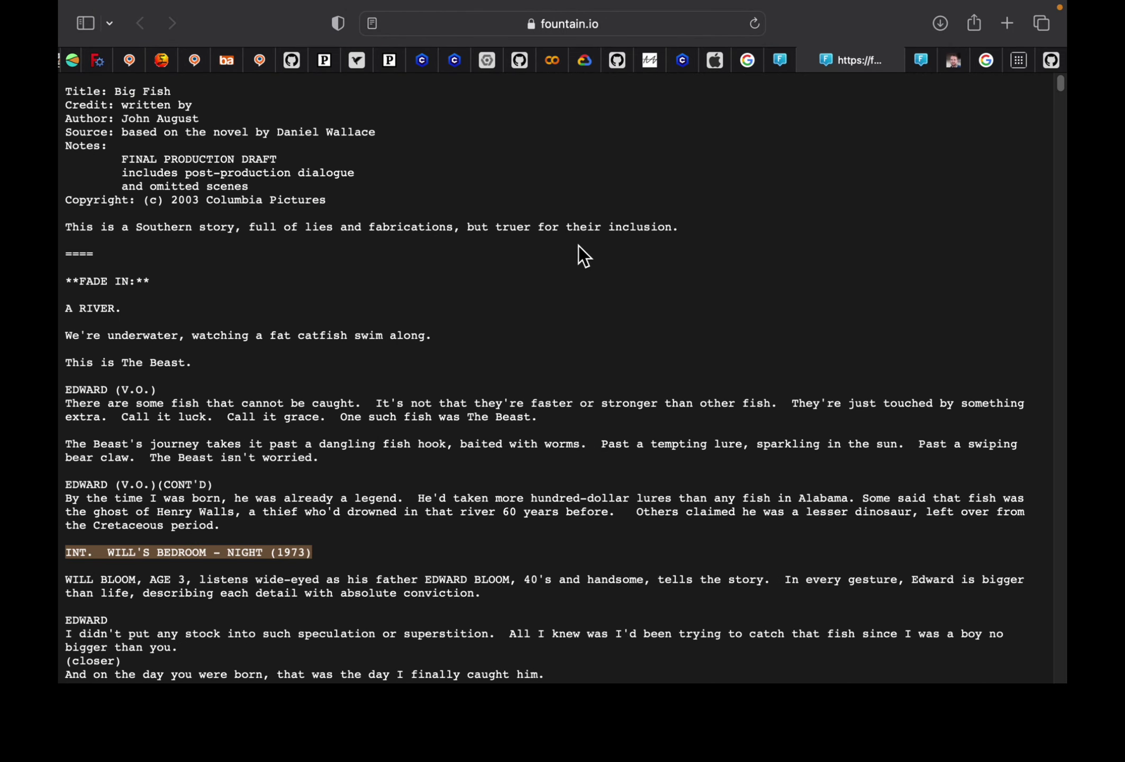
# Open the Perplexity thread and review the prompt for a short story in Fountain markup and the generated screenplay.
pyautogui.click(1019, 62)
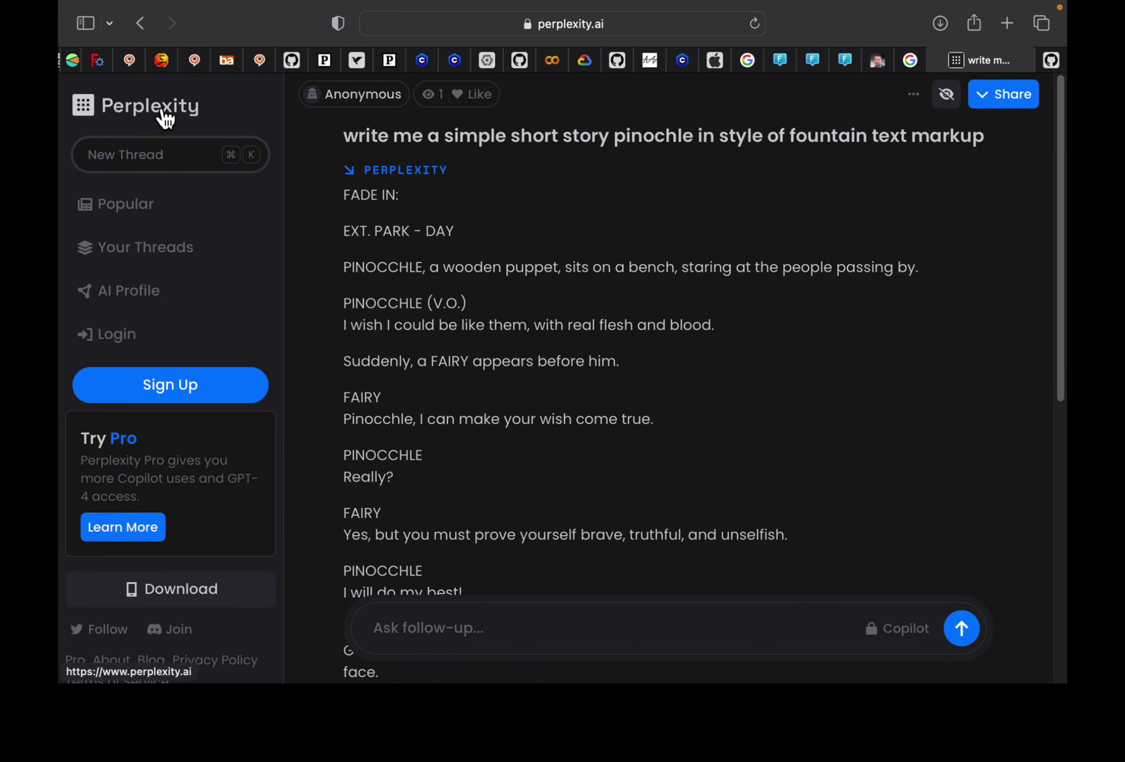
pyautogui.scroll(-1, 497, 343)
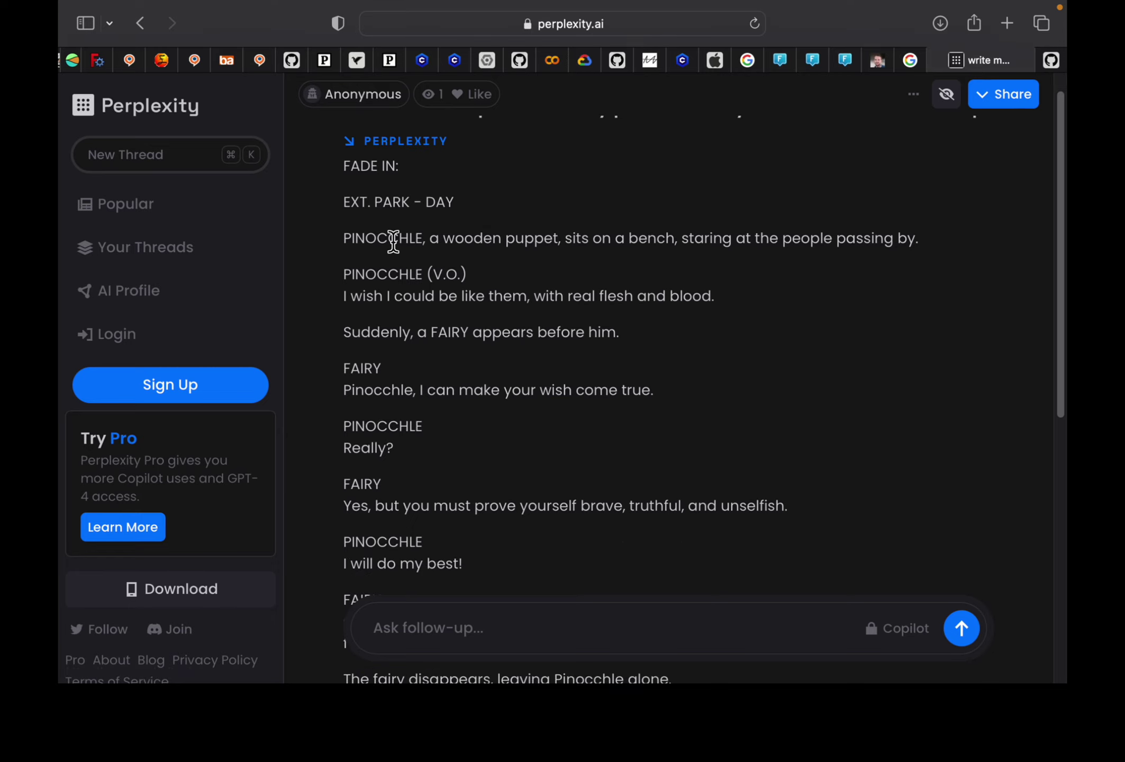
pyautogui.scroll(1, 394, 246)
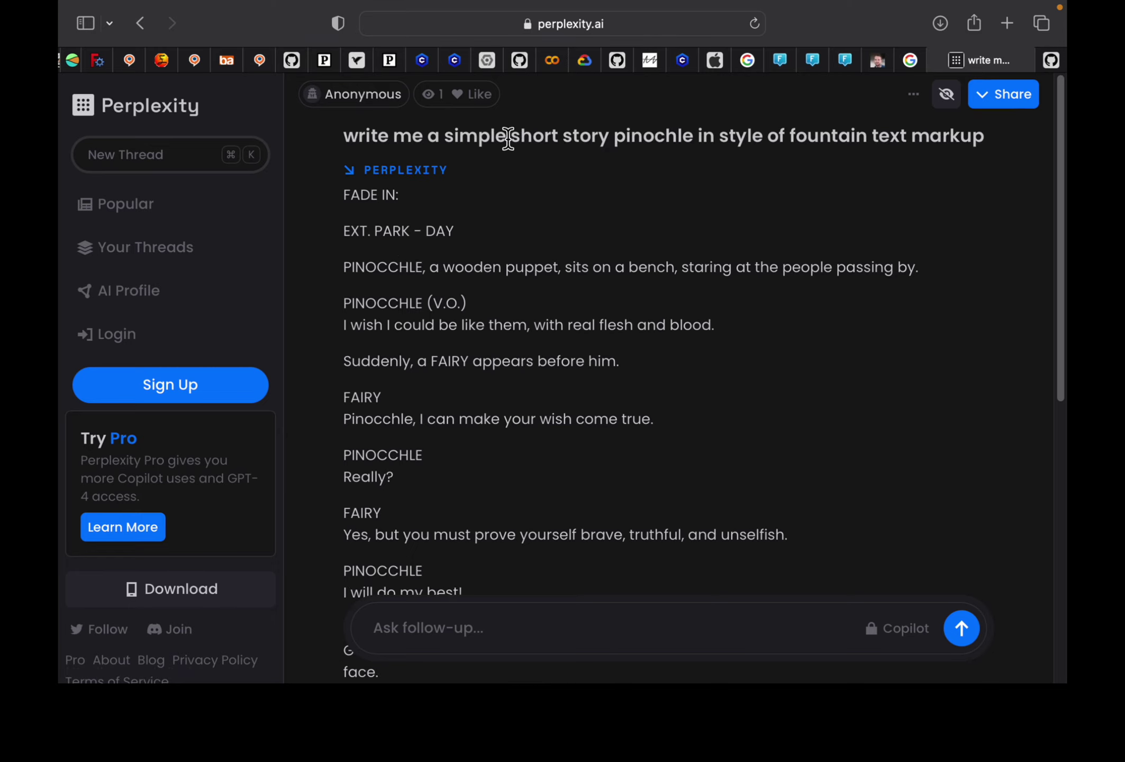
pyautogui.moveTo(642, 135); pyautogui.dragTo(699, 134)
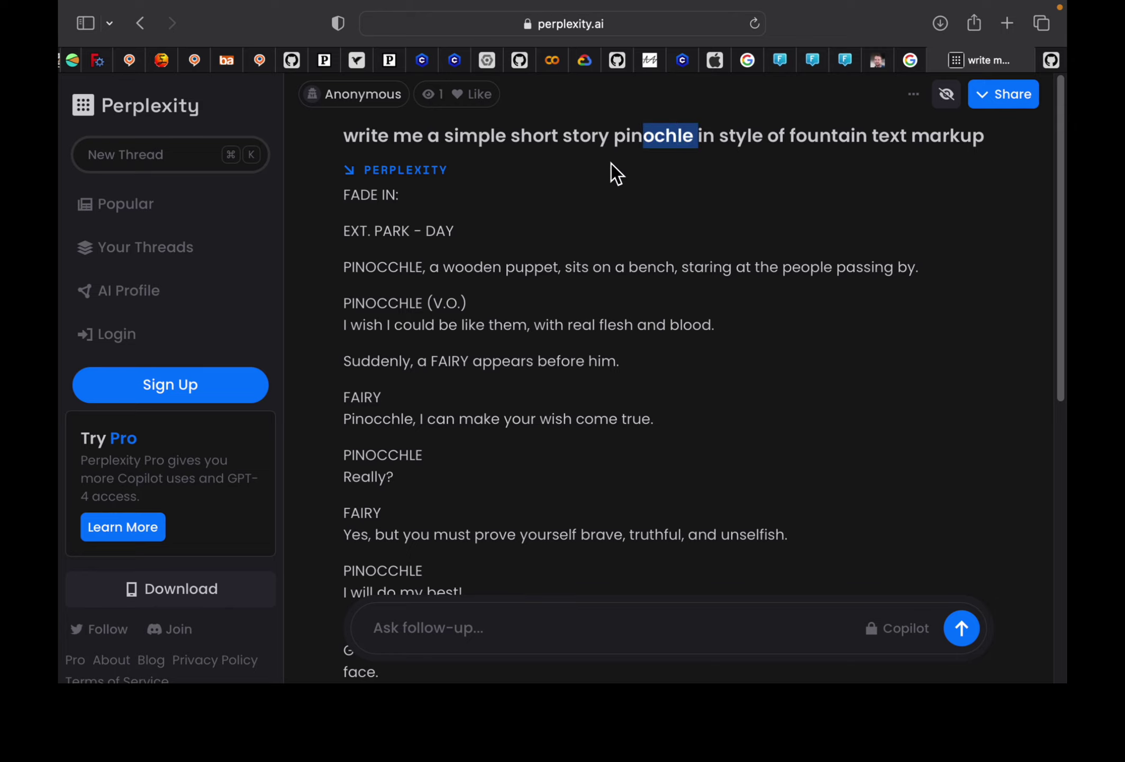
pyautogui.click(641, 320)
pyautogui.scroll(-10, 418, 381)
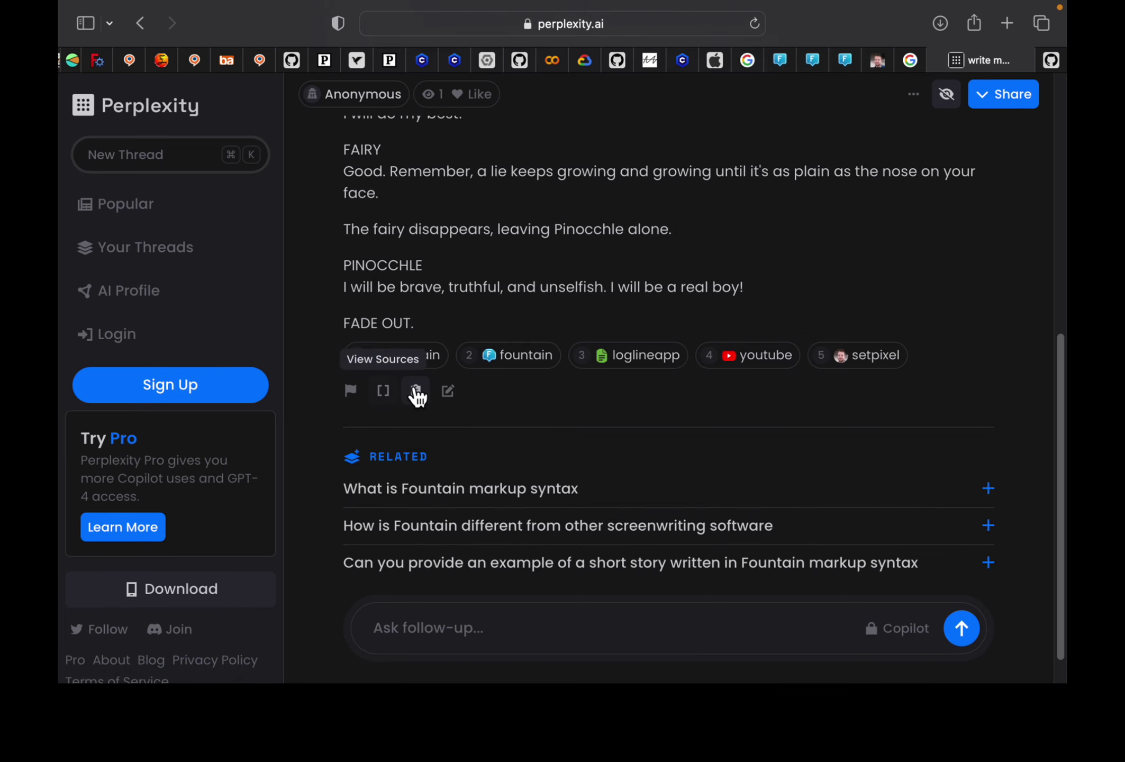
# Copy the generated Pinocchle screenplay from Perplexity and paste it into the empty text block in Blender.
pyautogui.click(417, 394)
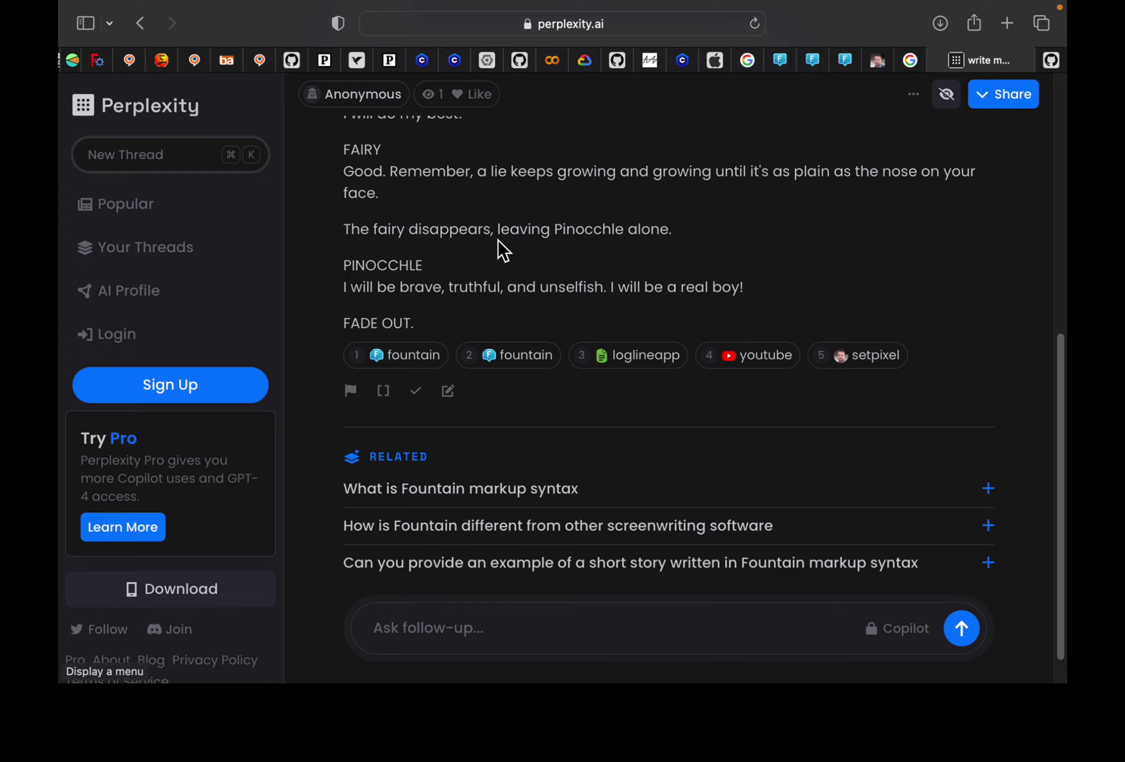
pyautogui.press('super+Tab')
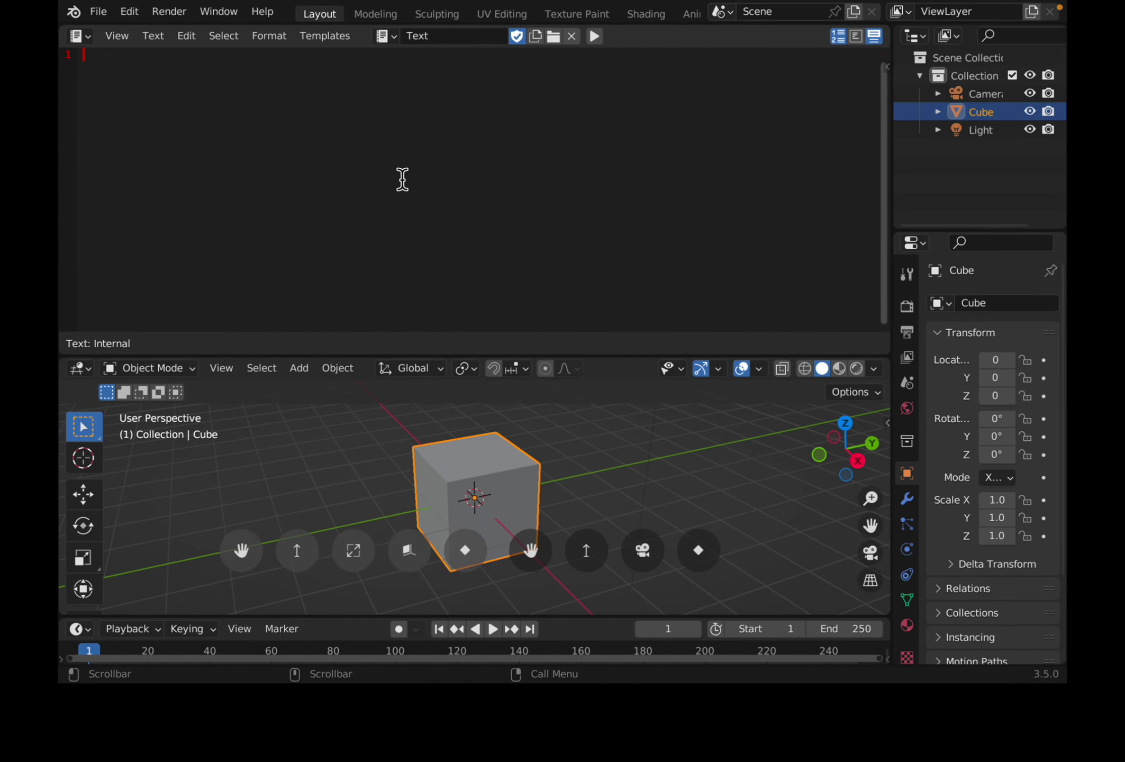
pyautogui.press('super+v')
pyautogui.scroll(10, 403, 180)
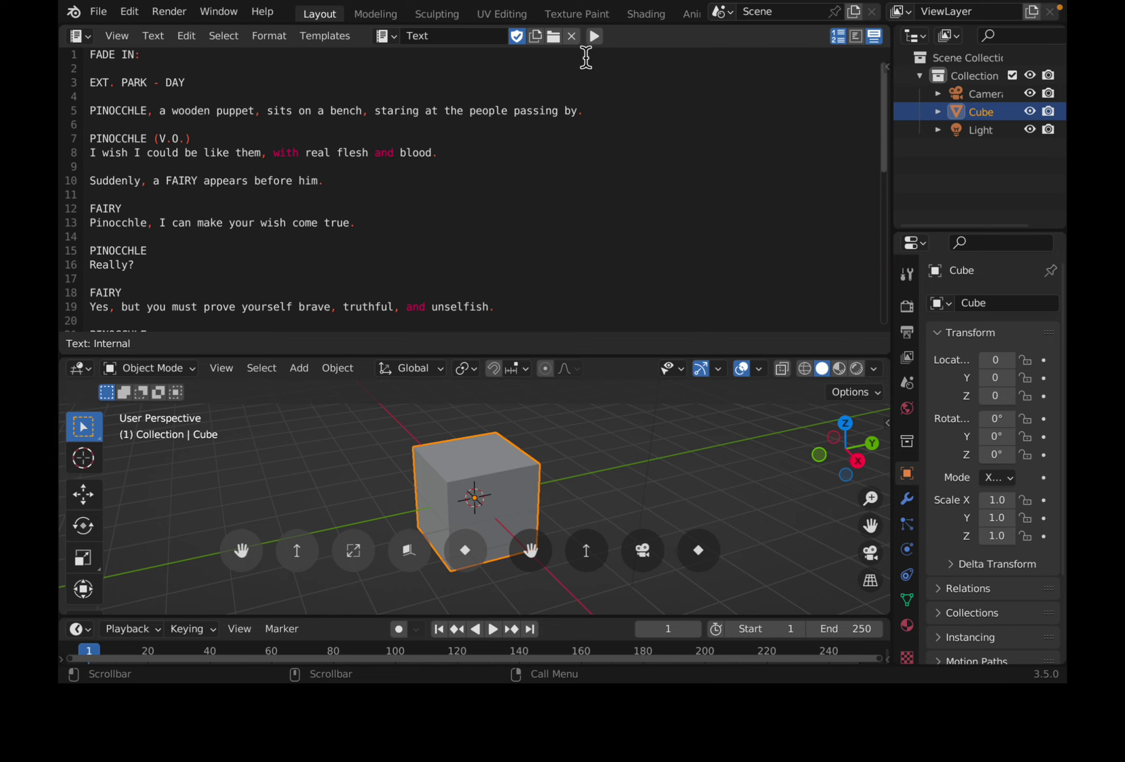
# Enlarge the 3D viewport and show the Fountain Markers controls in its sidebar.
pyautogui.click(888, 66)
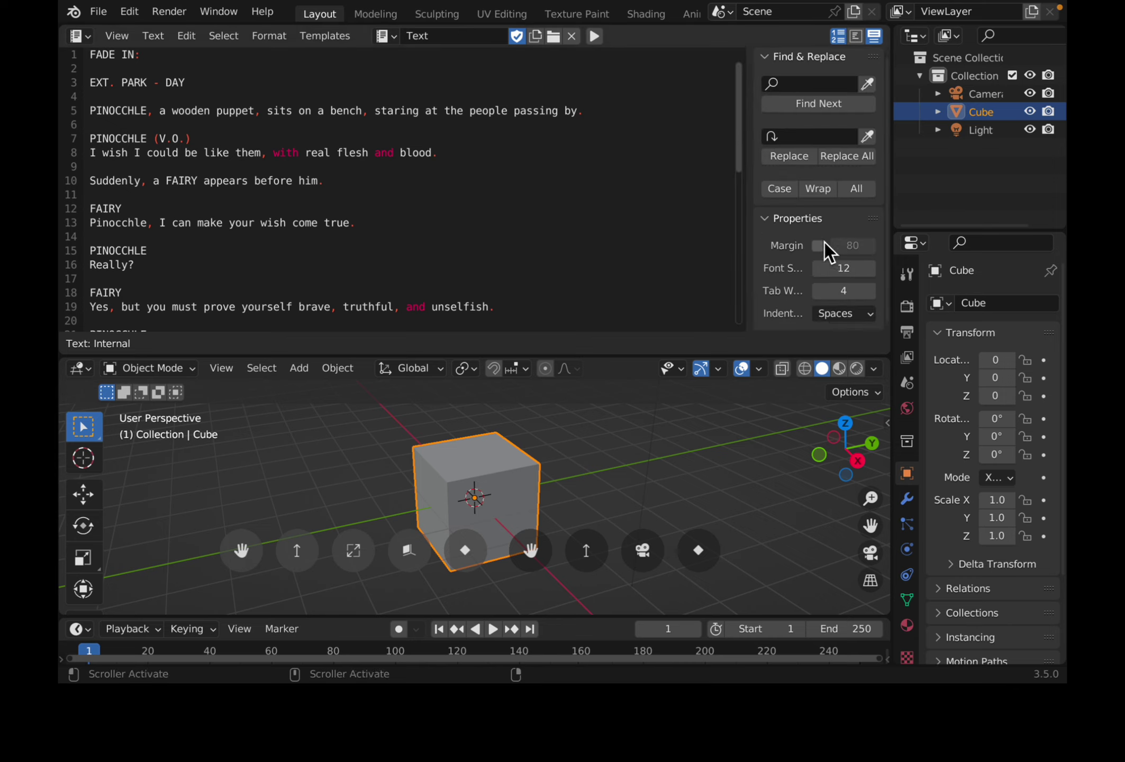
pyautogui.moveTo(744, 169); pyautogui.dragTo(783, 98)
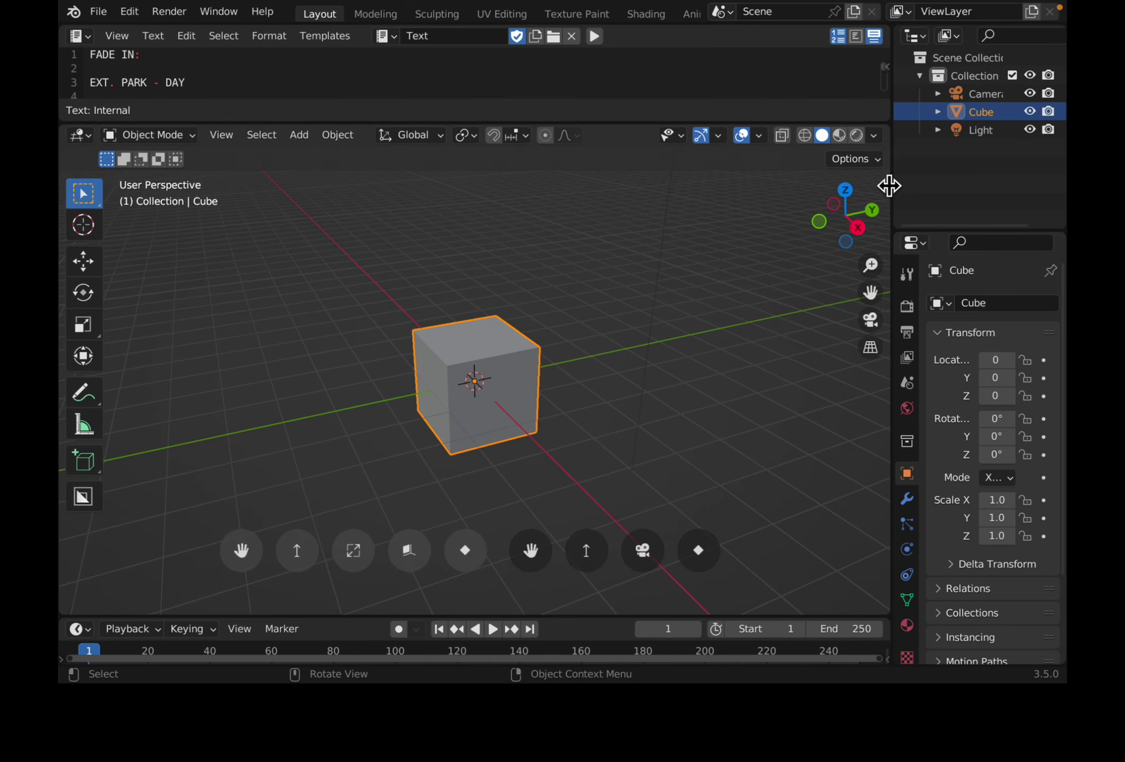
pyautogui.click(888, 186)
pyautogui.click(873, 603)
pyautogui.click(877, 595)
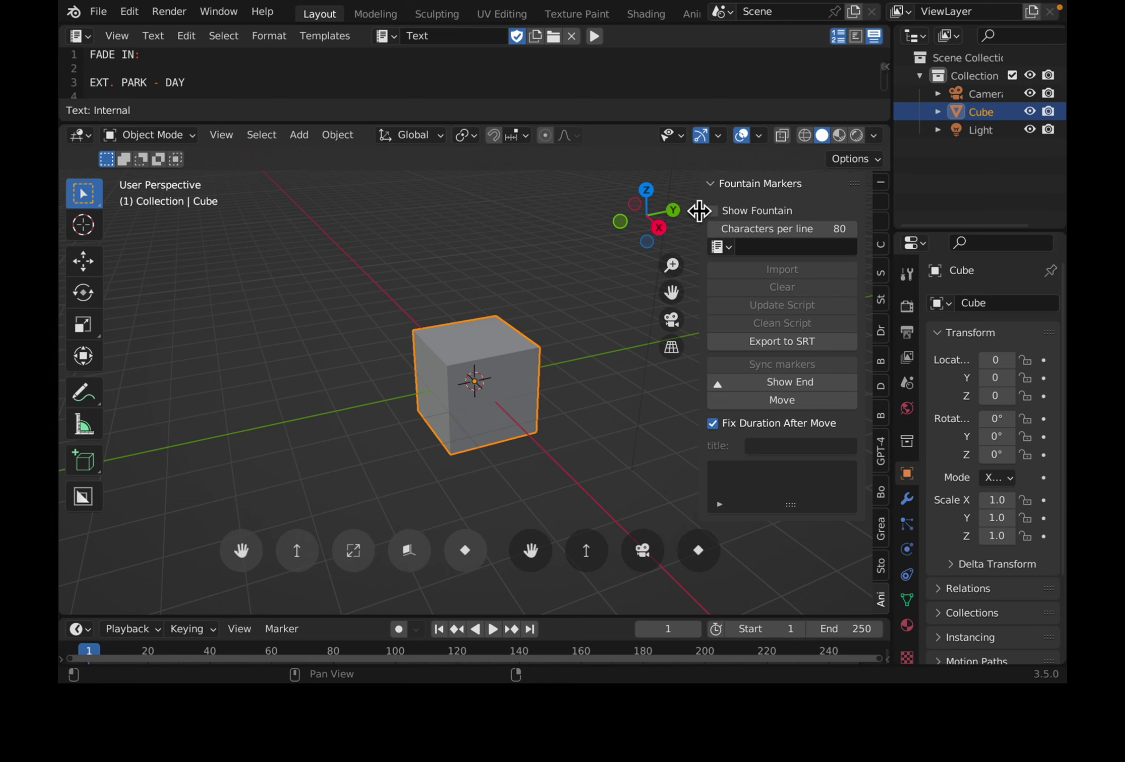
# Rename the text block as pino.fountain and choose it as the script in Fountain Markers.
pyautogui.moveTo(638, 122); pyautogui.dragTo(656, 354)
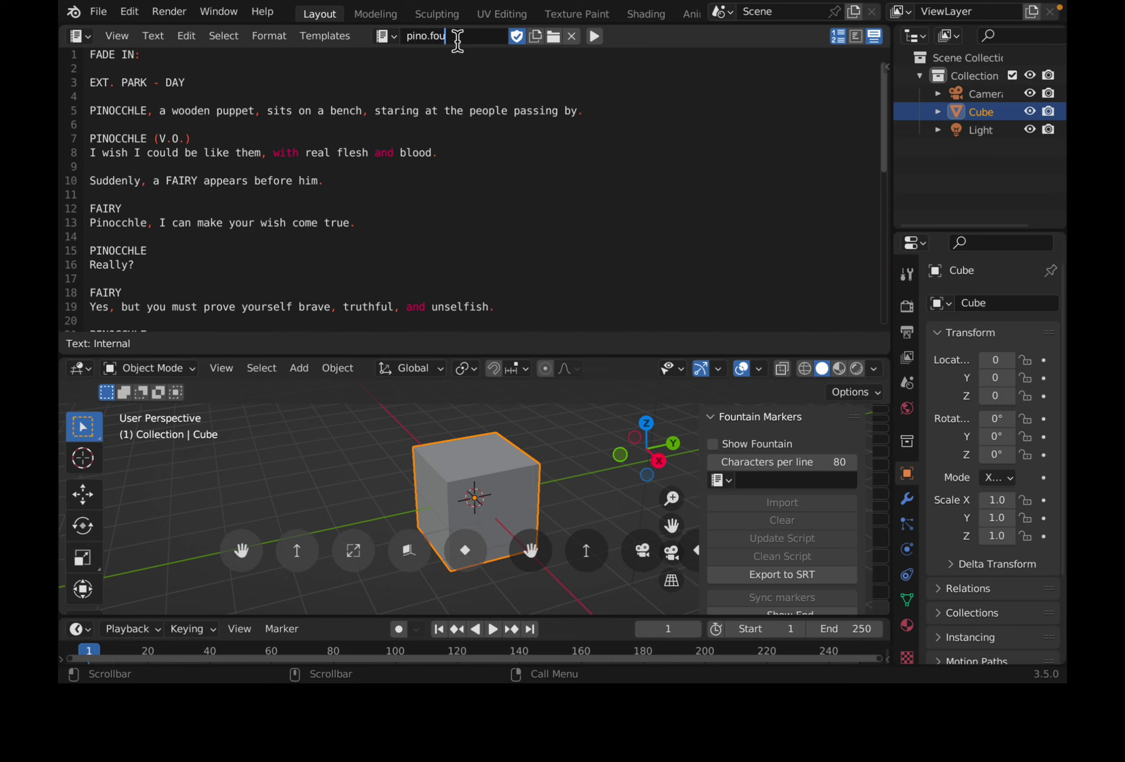
pyautogui.press('Return')
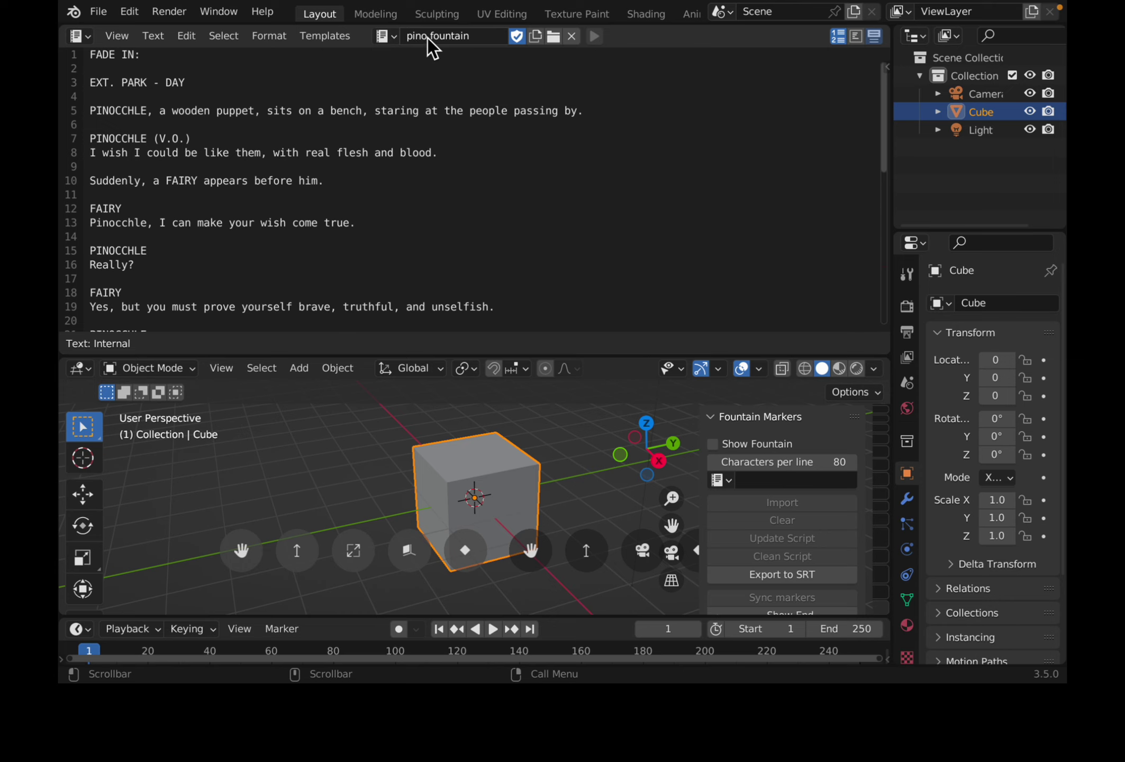
pyautogui.moveTo(585, 354); pyautogui.dragTo(582, 212)
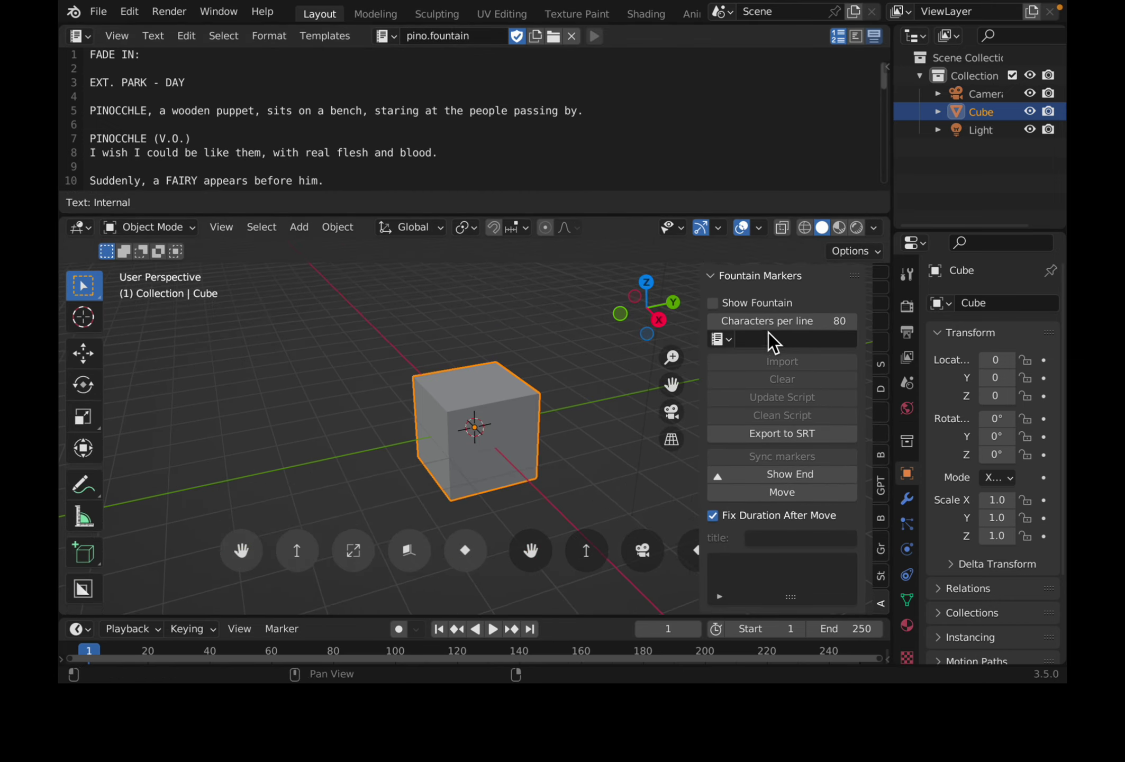
pyautogui.click(722, 338)
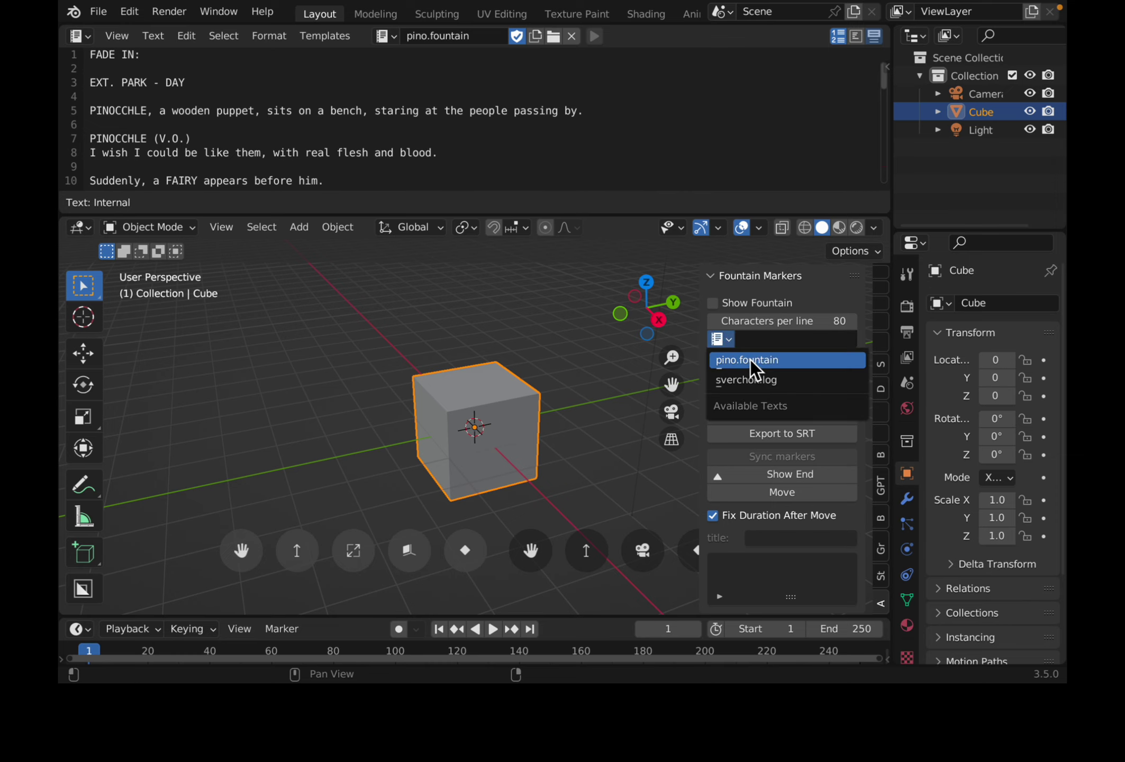
pyautogui.click(750, 360)
# Close the Text Editor area so the 3D viewport fills the space, and enable Show Fountain.
pyautogui.moveTo(773, 213); pyautogui.dragTo(769, 103)
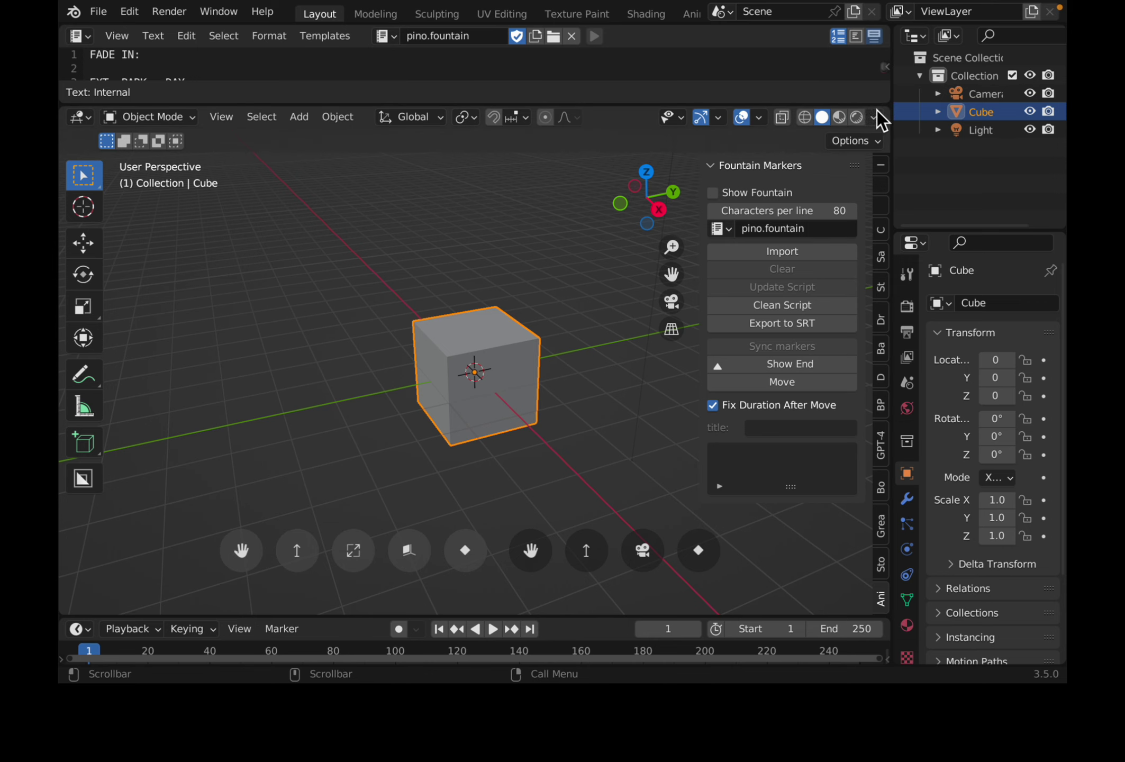
pyautogui.moveTo(885, 108); pyautogui.dragTo(882, 66)
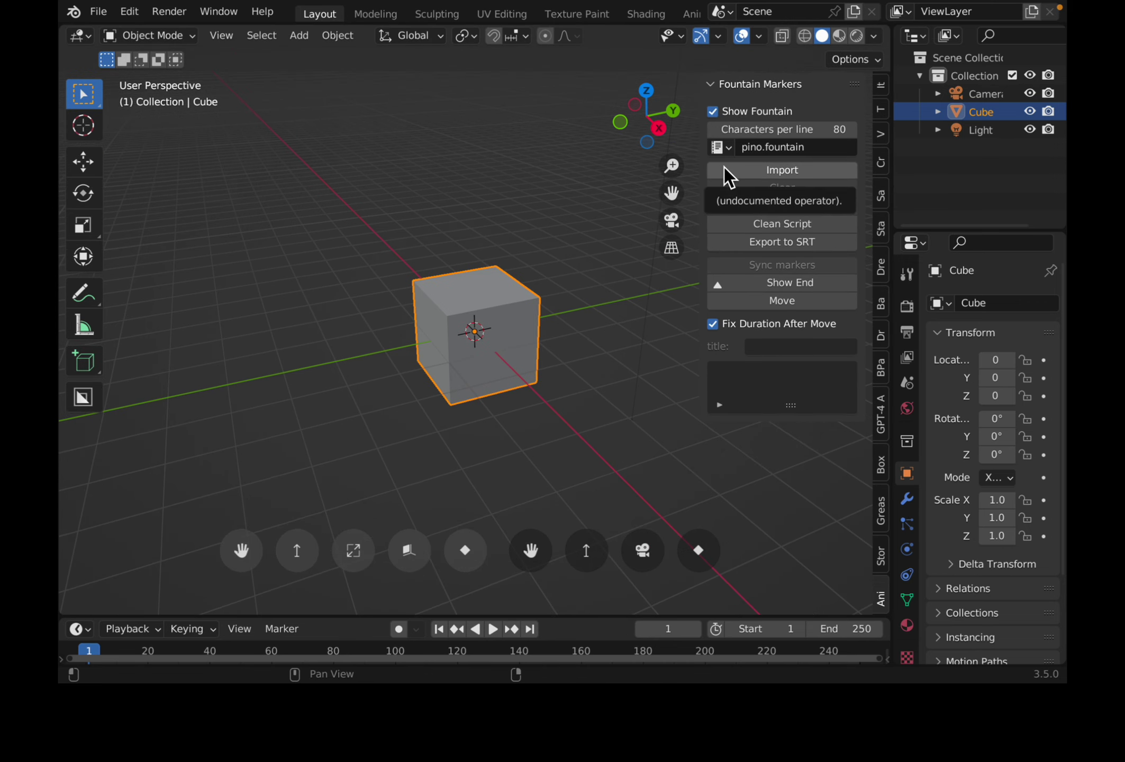
# Import the script with scene, transition, section, action and dialogue markers, and enlarge the timeline to show all of them.
pyautogui.click(782, 170)
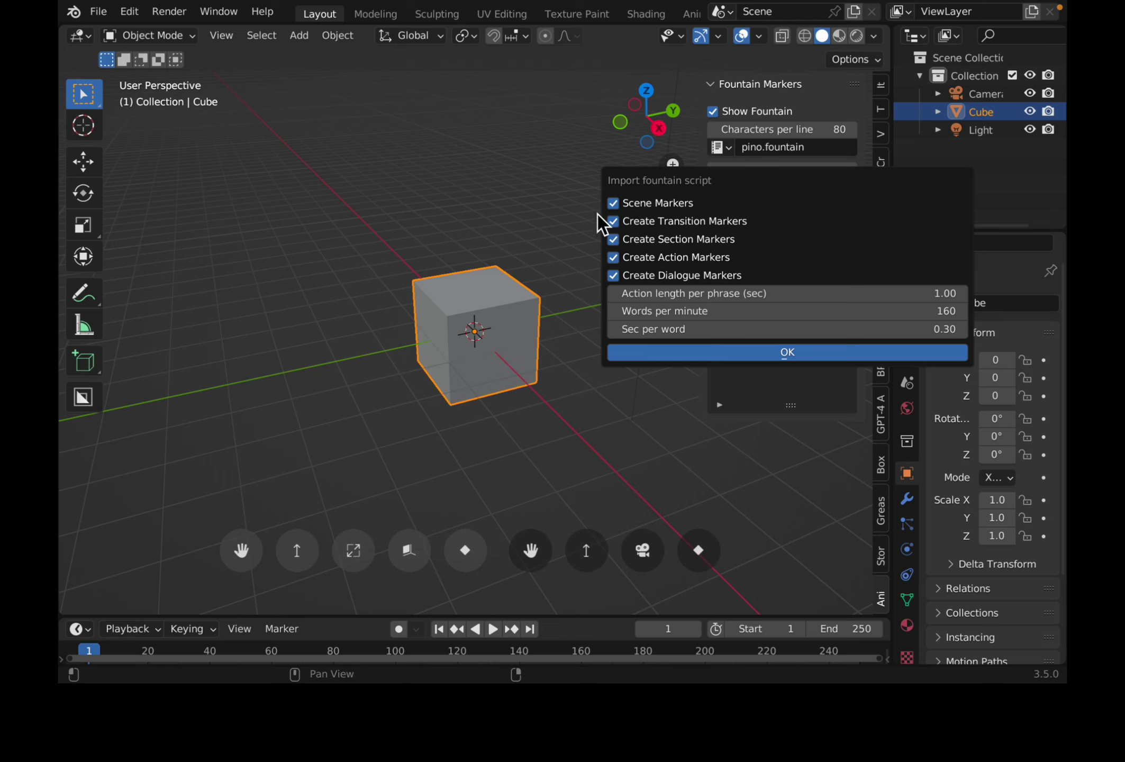
pyautogui.click(787, 350)
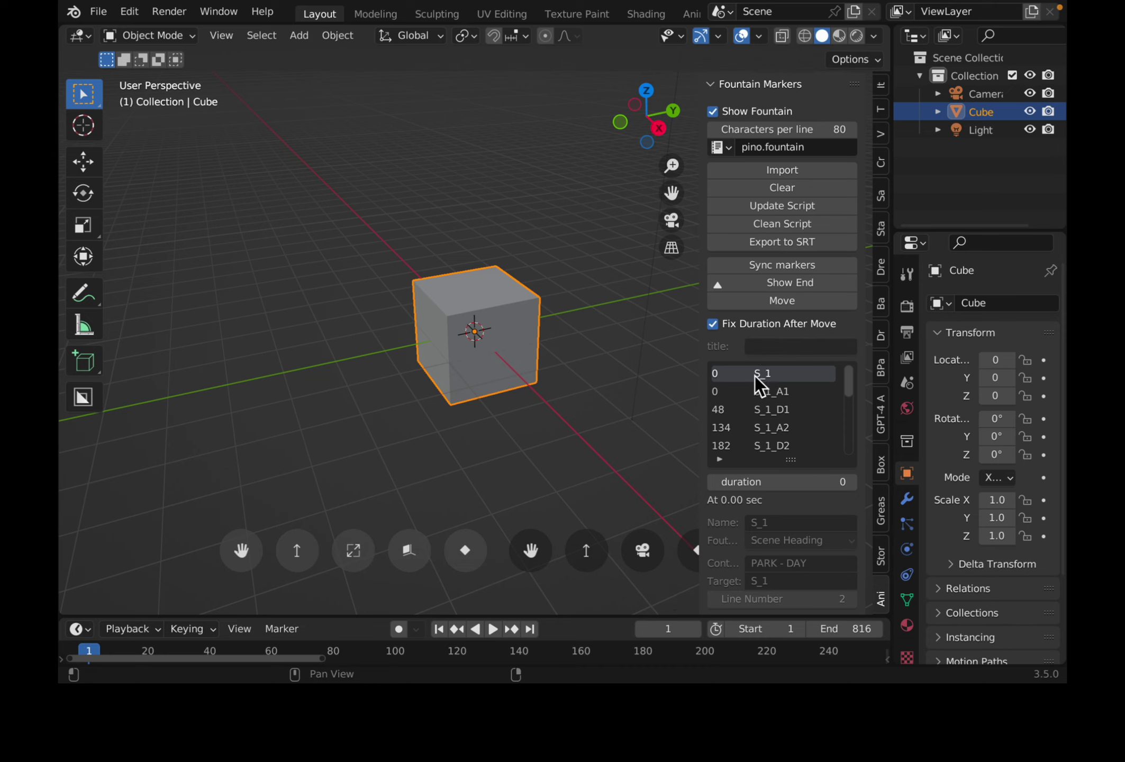
pyautogui.moveTo(585, 615); pyautogui.dragTo(598, 470)
pyautogui.scroll(-8, 594, 576)
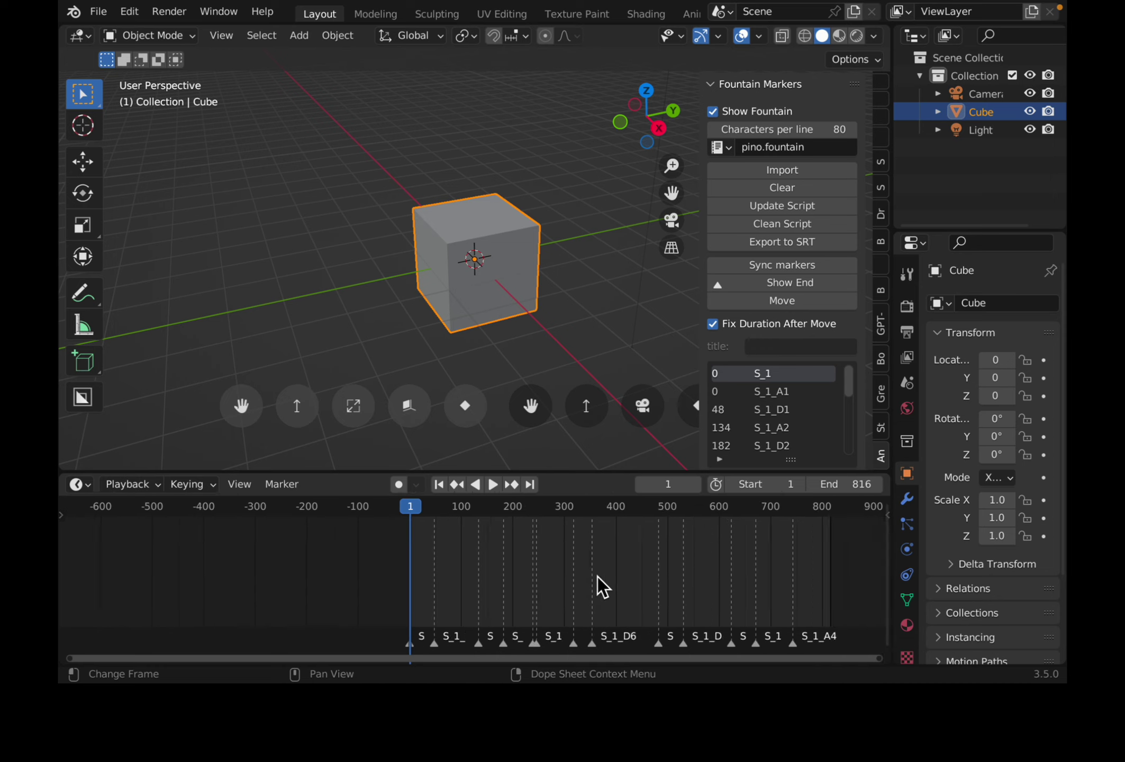
# Move the playhead to frame 224 and enlarge the 3D viewport by reducing the timeline's height.
pyautogui.scroll(5, 417, 576)
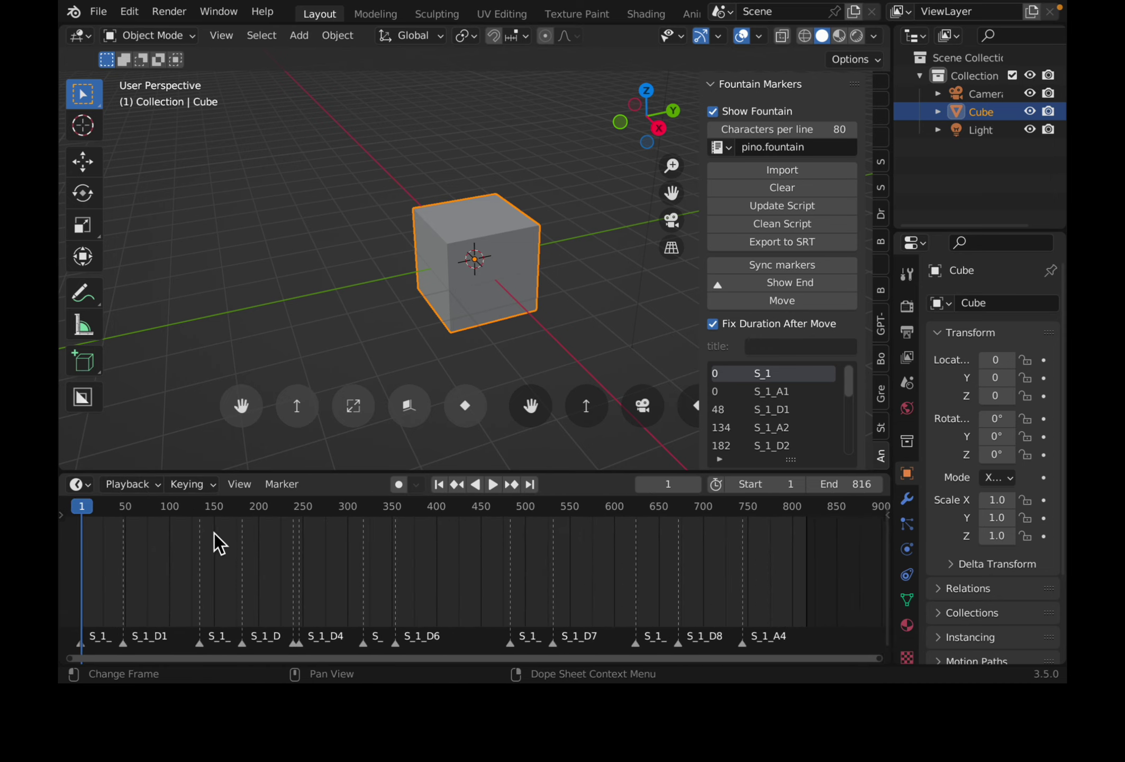
pyautogui.moveTo(91, 503)
pyautogui.mouseDown()
pyautogui.moveTo(760, 491)
pyautogui.moveTo(160, 498)
pyautogui.moveTo(280, 500)
pyautogui.mouseUp()
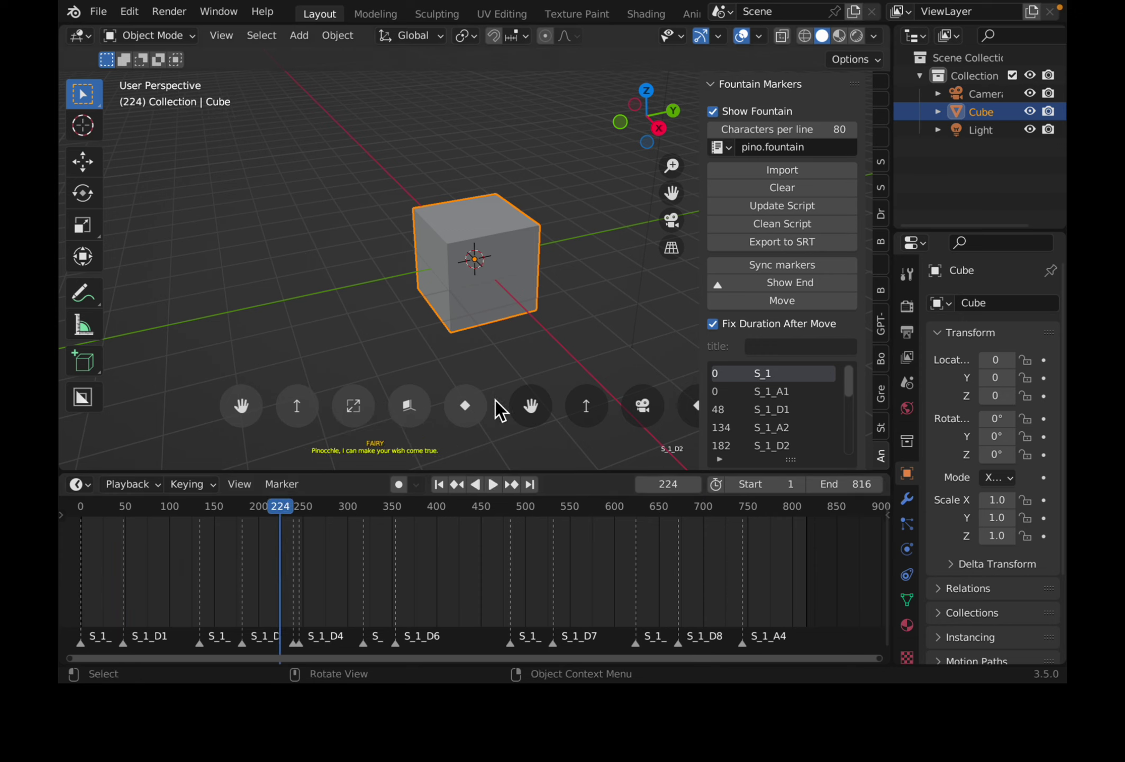
pyautogui.moveTo(530, 471); pyautogui.dragTo(542, 530)
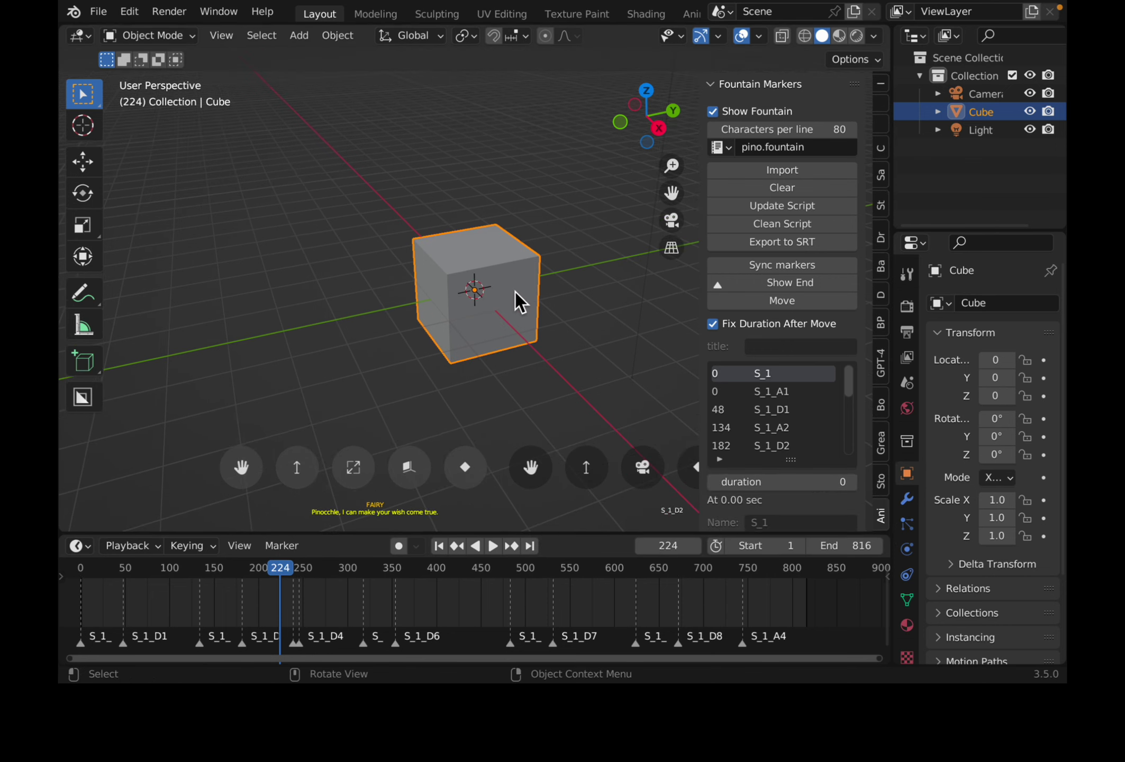
pyautogui.scroll(5, 517, 291)
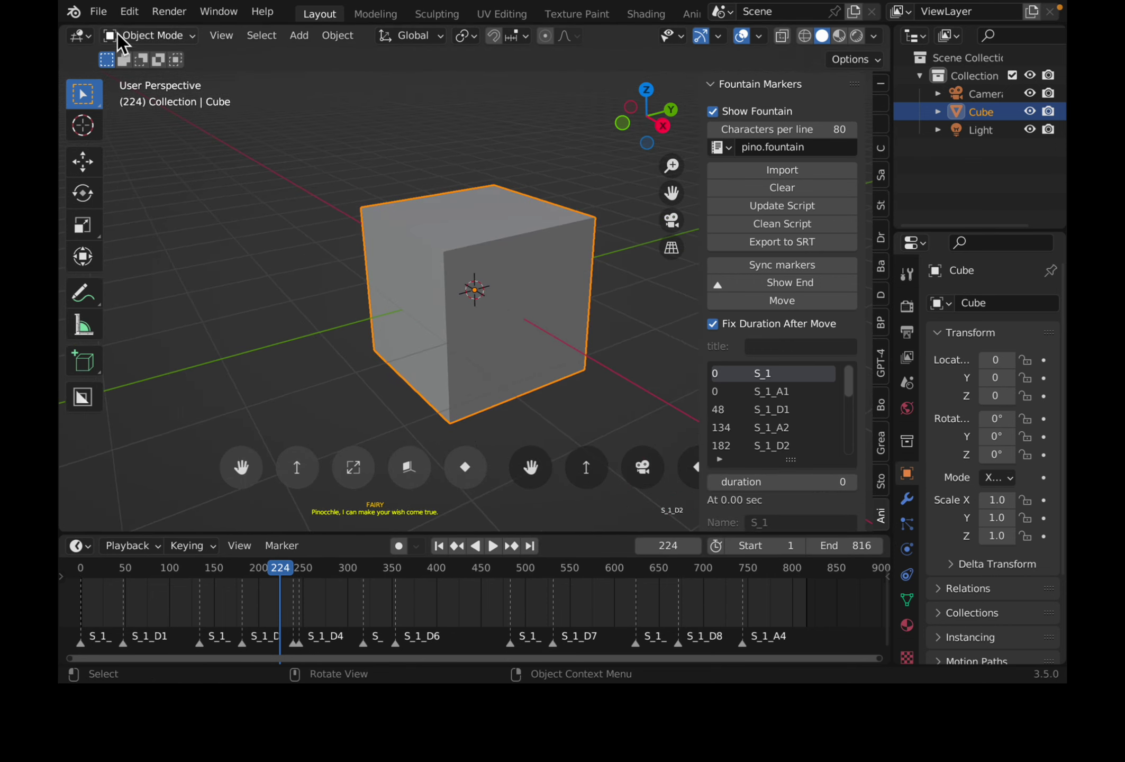
# Save the Blender file on the Desktop as storyfountain_001.blend, written without the first underscore: storyfountain_001.blend.
pyautogui.click(101, 12)
pyautogui.click(153, 149)
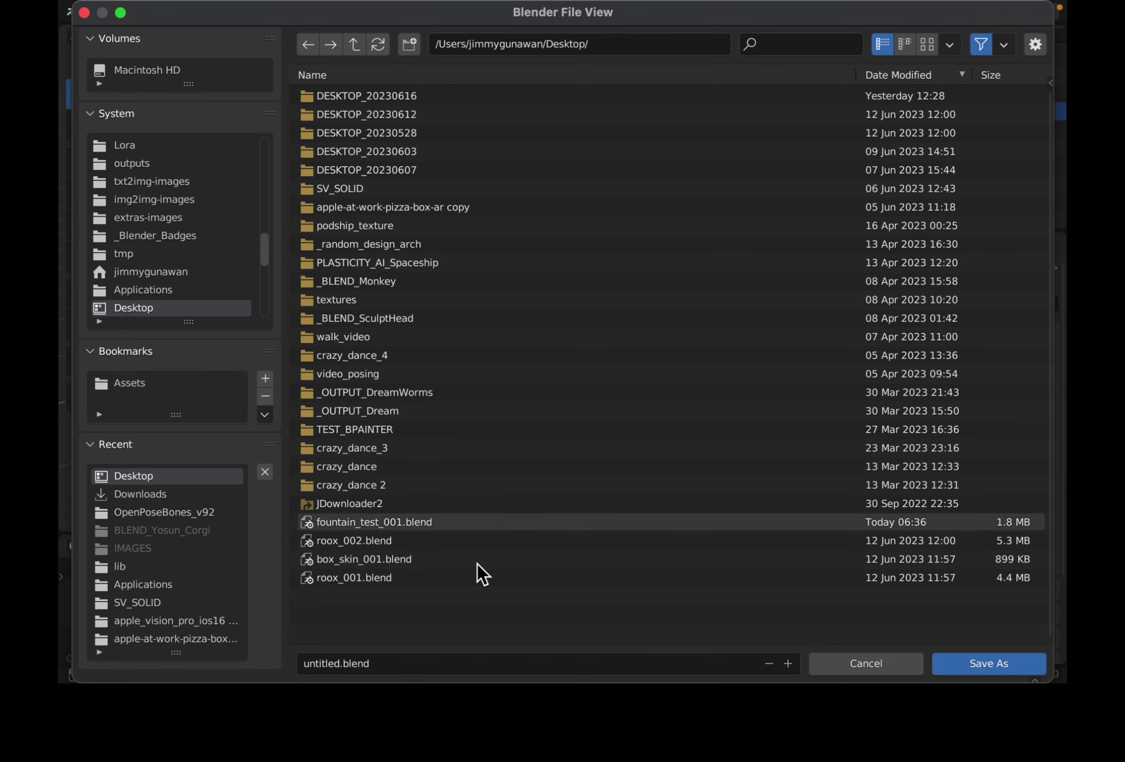
pyautogui.click(326, 663)
pyautogui.doubleClick(328, 663)
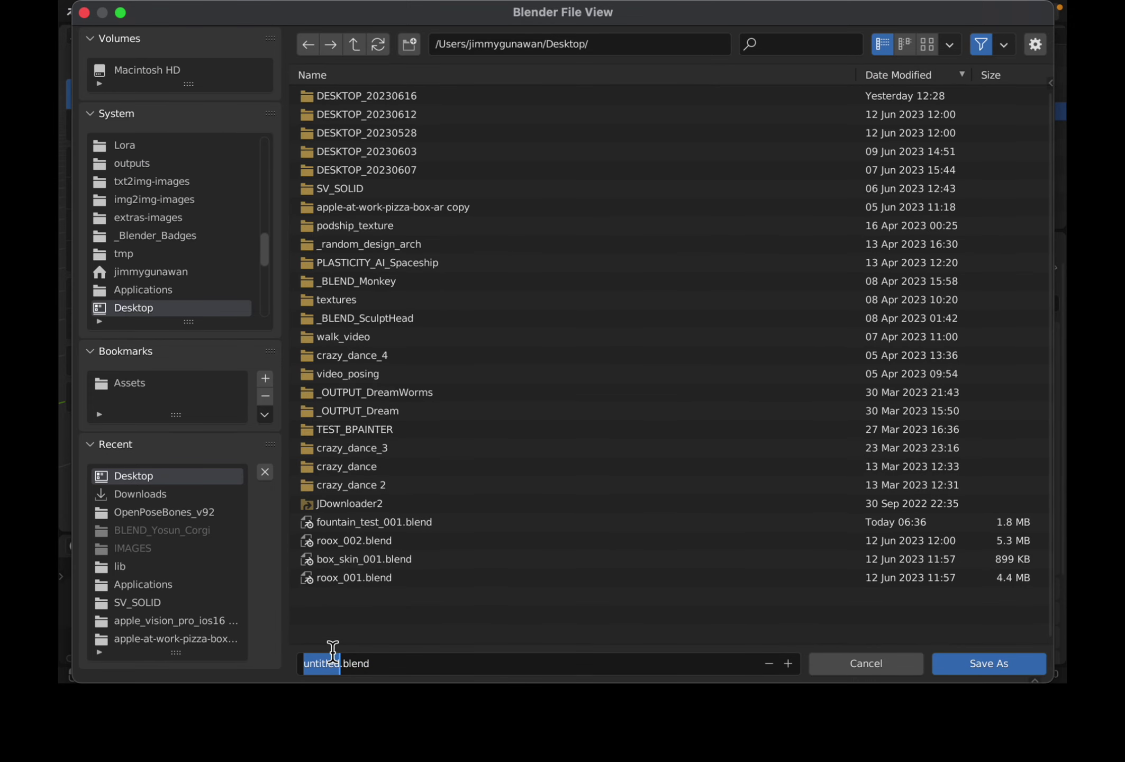
pyautogui.write('story_fountain_001')
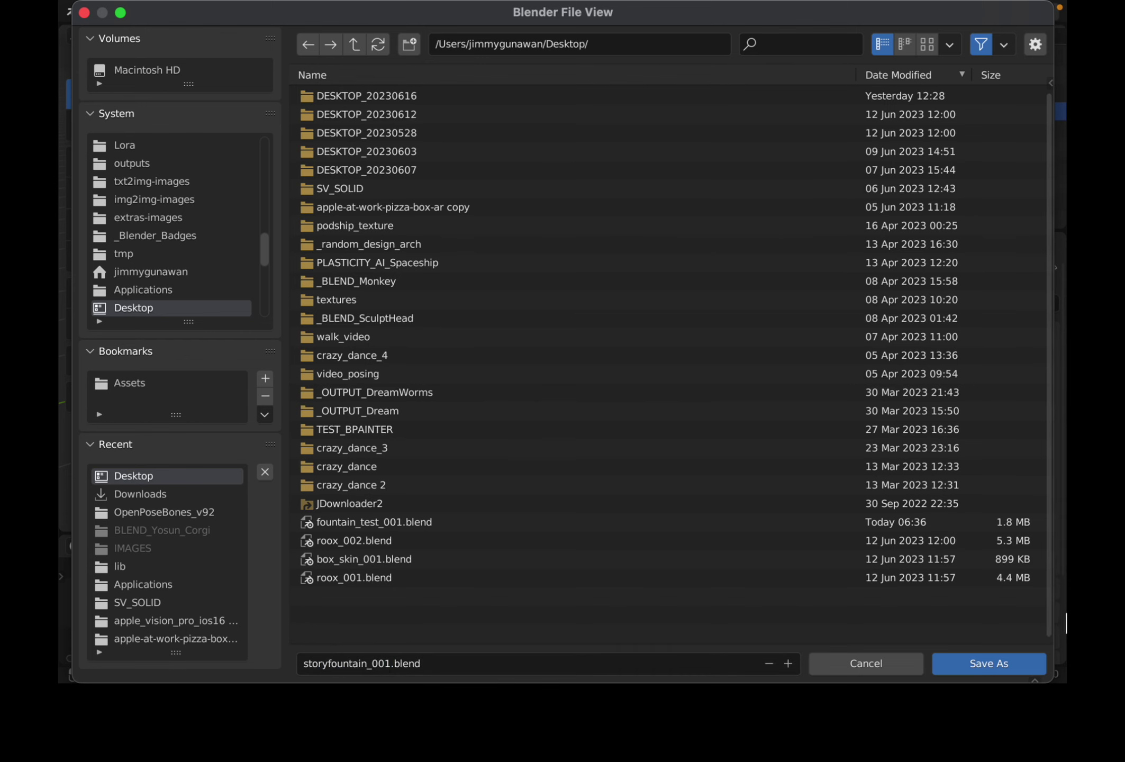
pyautogui.click(997, 665)
# Delete the default cube and add a Monkey mesh in its place.
pyautogui.scroll(-4, 436, 346)
pyautogui.moveTo(403, 279); pyautogui.dragTo(445, 265, button='middle')
pyautogui.scroll(2, 445, 266)
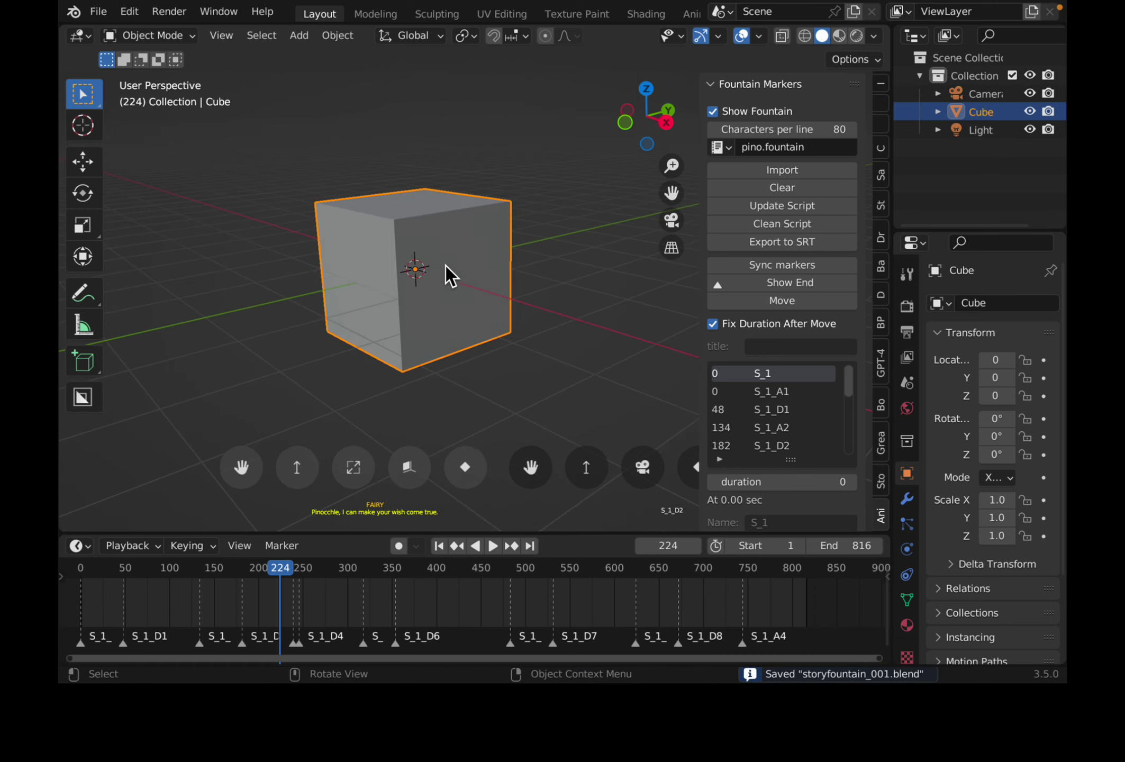
pyautogui.click(470, 169)
pyautogui.moveTo(439, 230); pyautogui.dragTo(457, 230, button='middle')
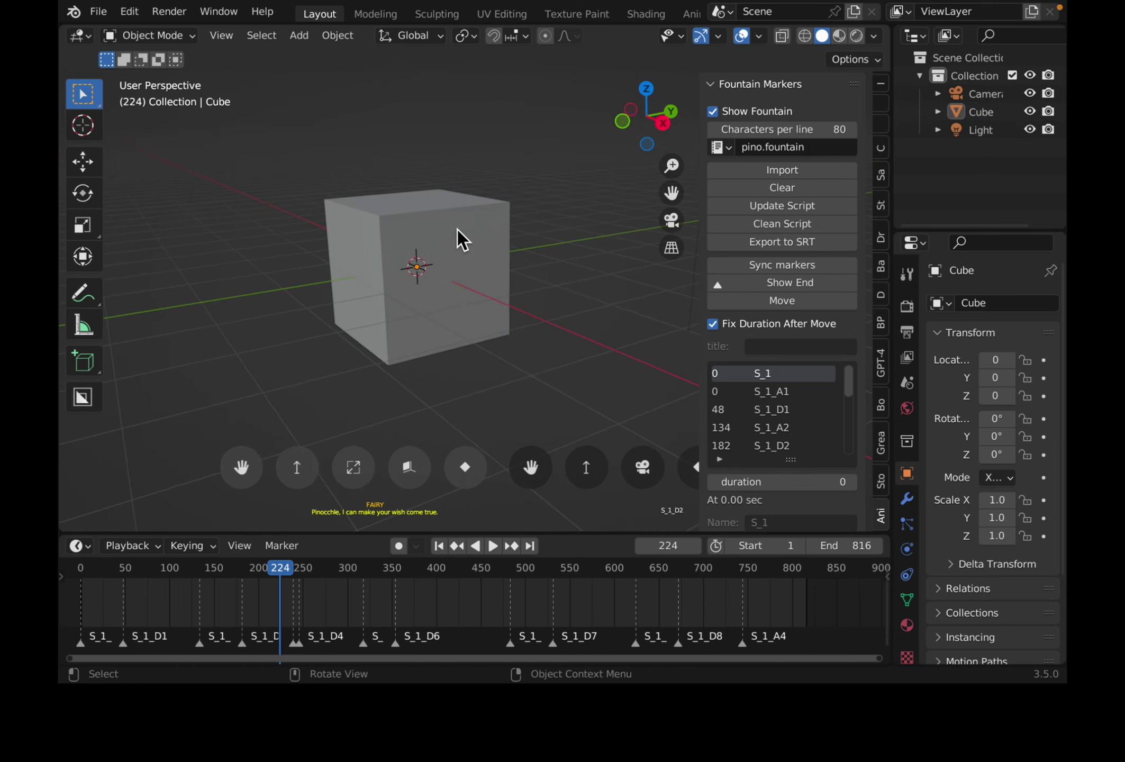
pyautogui.click(457, 229)
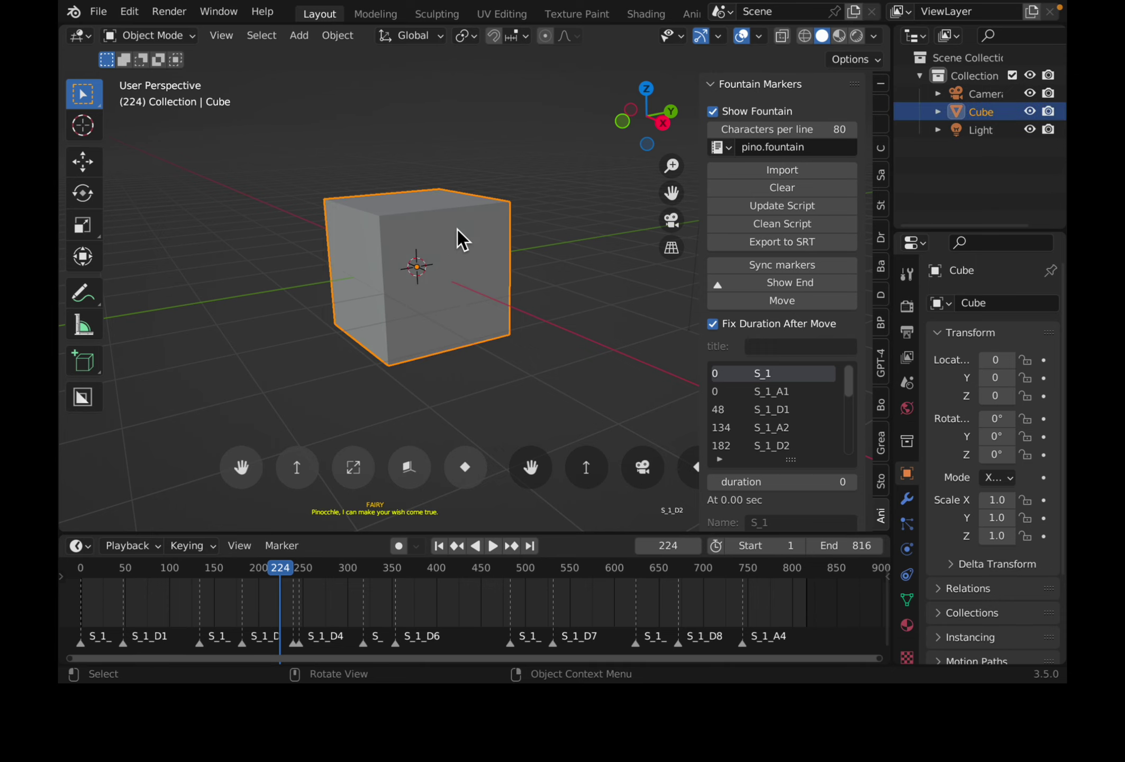
pyautogui.press('x')
pyautogui.click(457, 229)
pyautogui.hotkey('shift', 'a')
pyautogui.moveTo(398, 200)
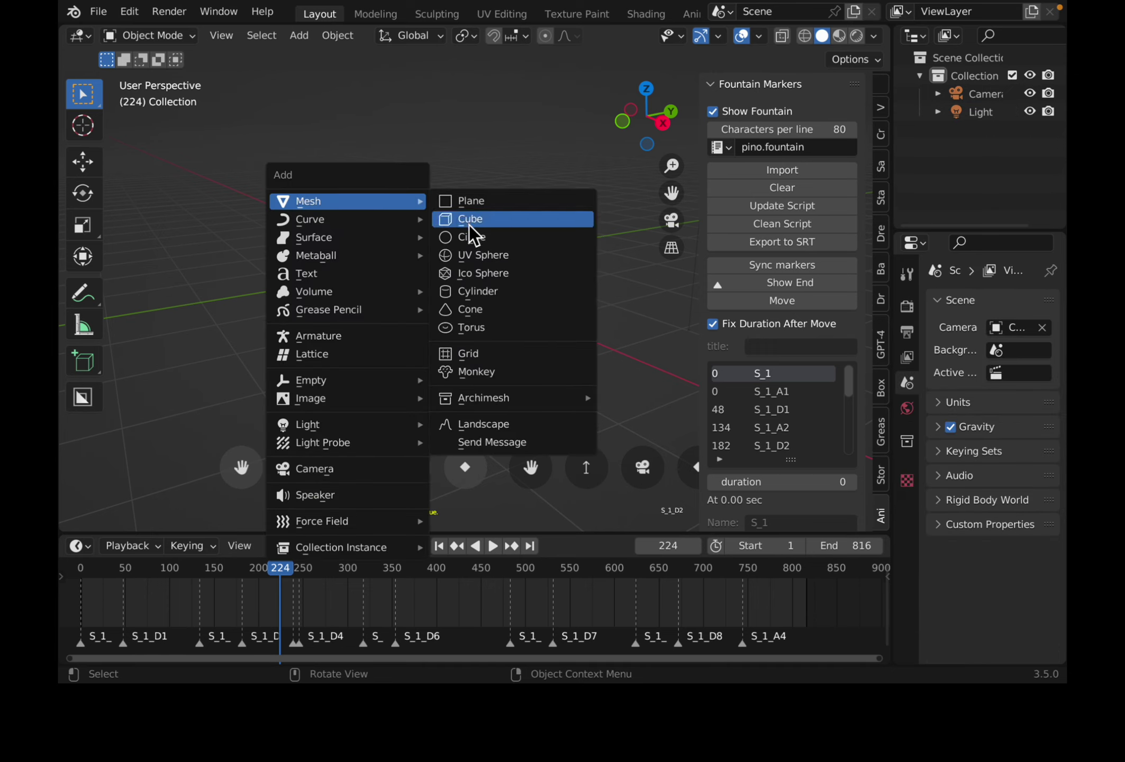
pyautogui.click(479, 370)
pyautogui.moveTo(477, 286); pyautogui.dragTo(487, 209, button='middle')
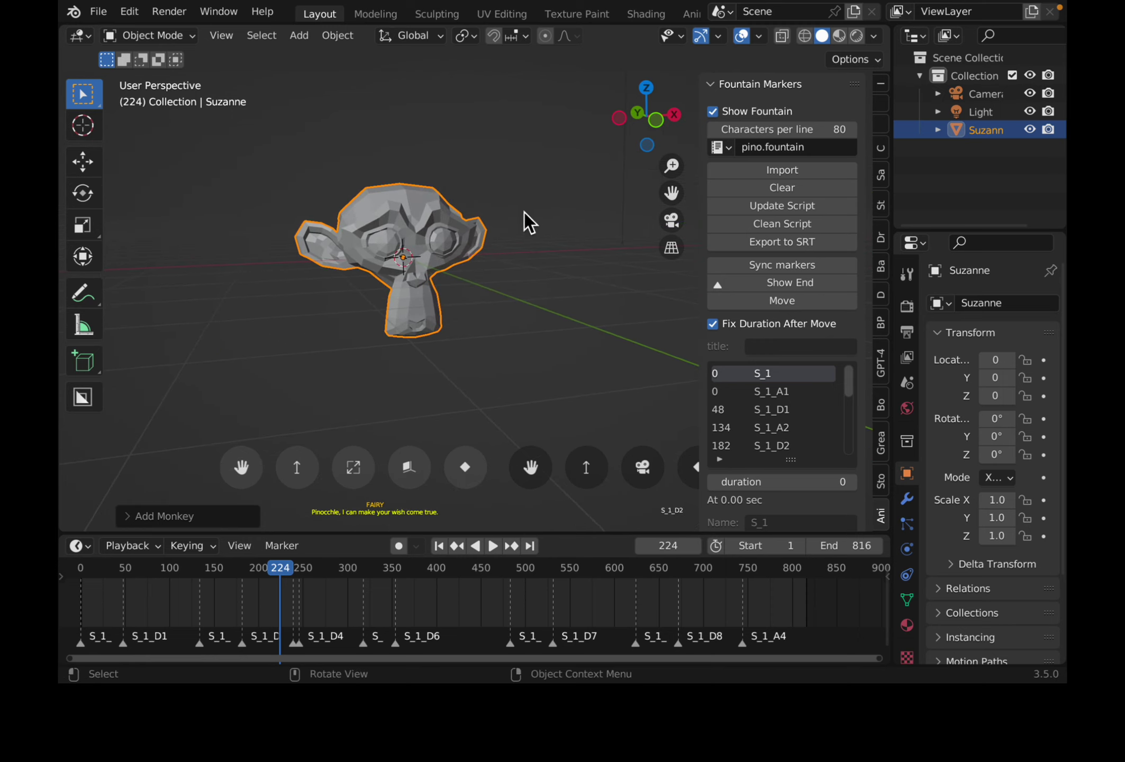
# Look through the scene camera and lock the camera to the view, narrowing the sidebar to uncover the frame.
pyautogui.click(221, 35)
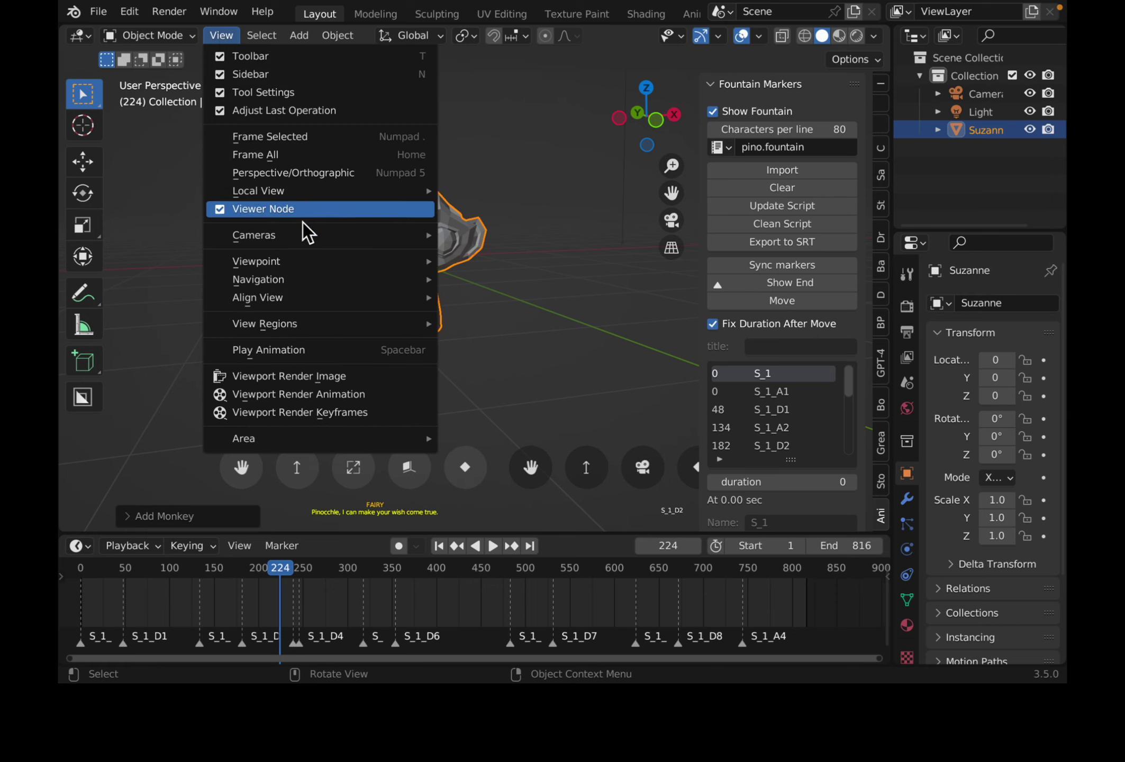
pyautogui.moveTo(309, 247)
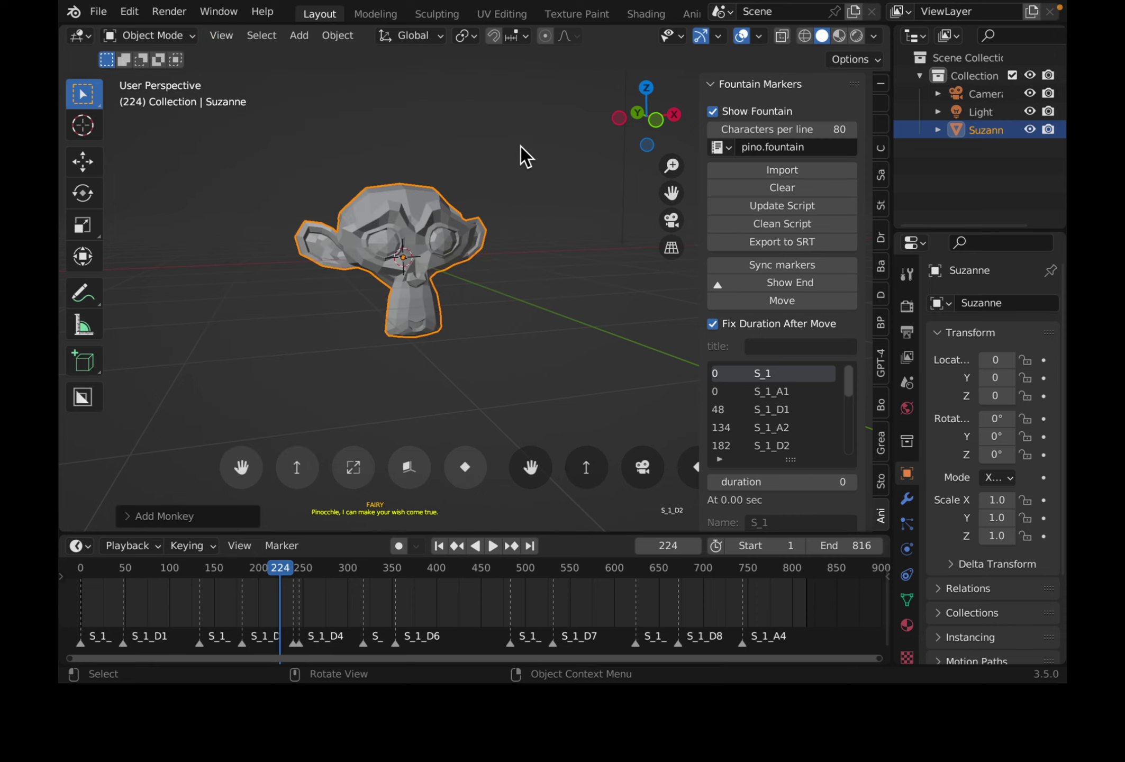
pyautogui.press('KP_0')
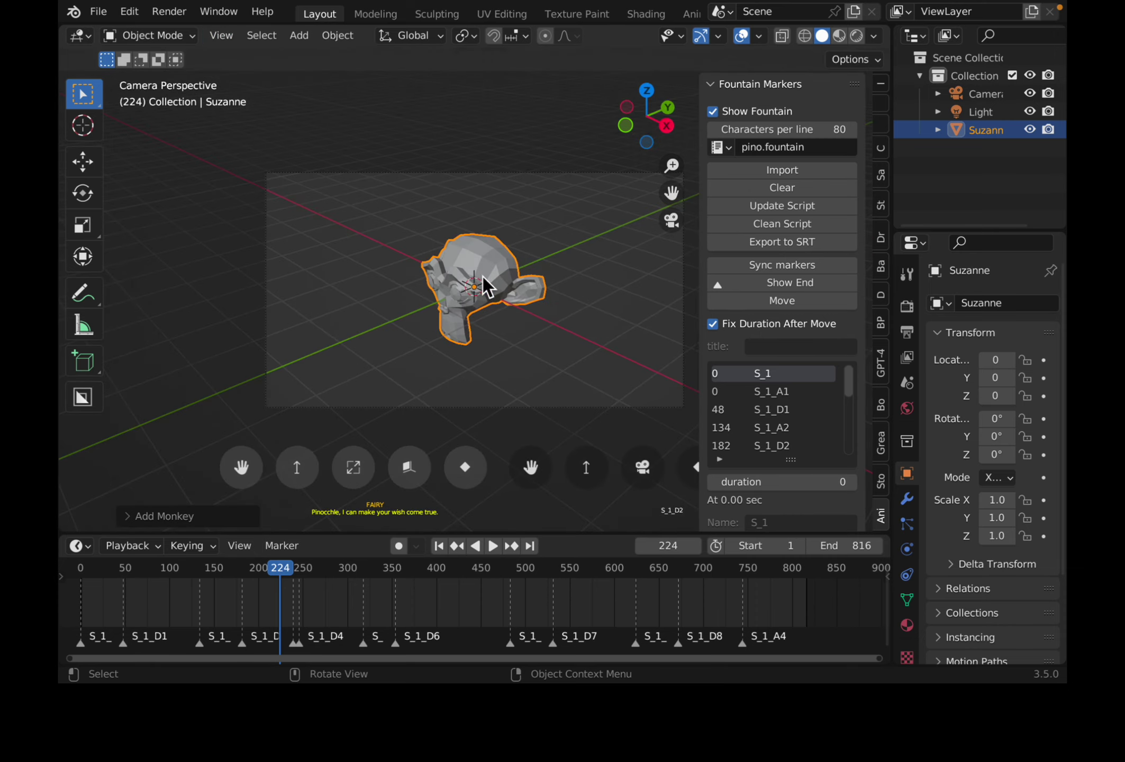
pyautogui.scroll(1, 571, 281)
pyautogui.scroll(-1, 565, 282)
pyautogui.scroll(1, 635, 281)
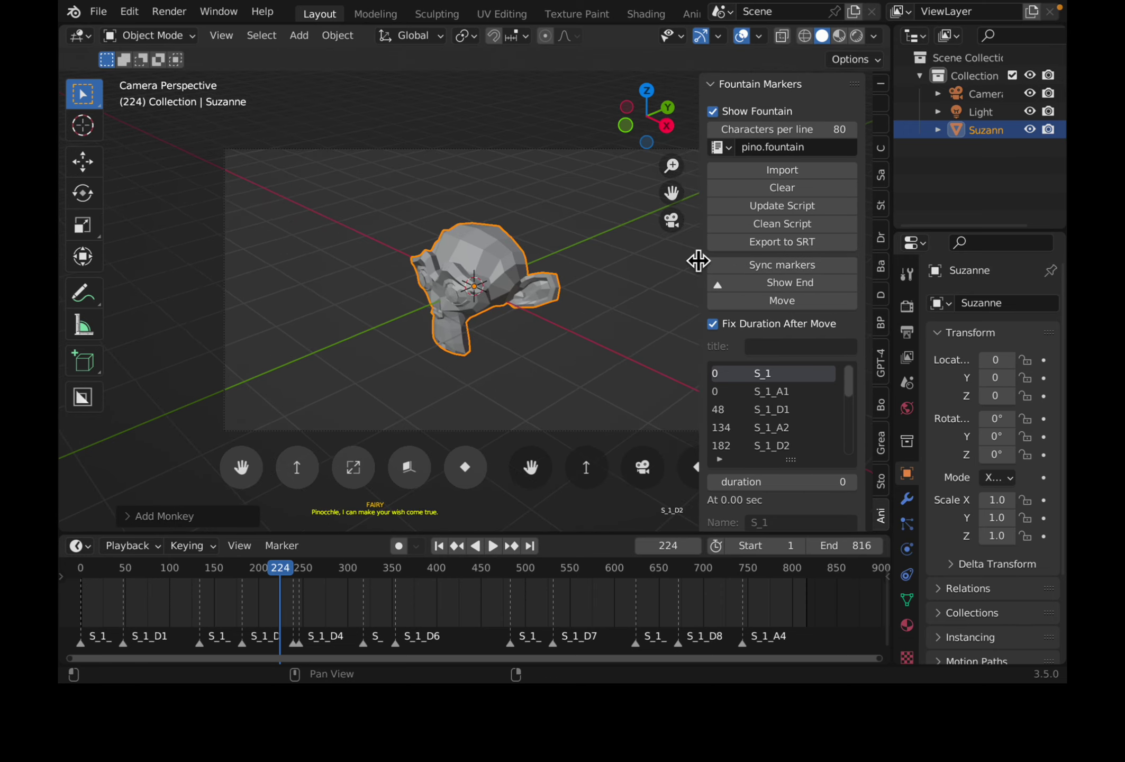
pyautogui.moveTo(699, 261); pyautogui.dragTo(744, 259)
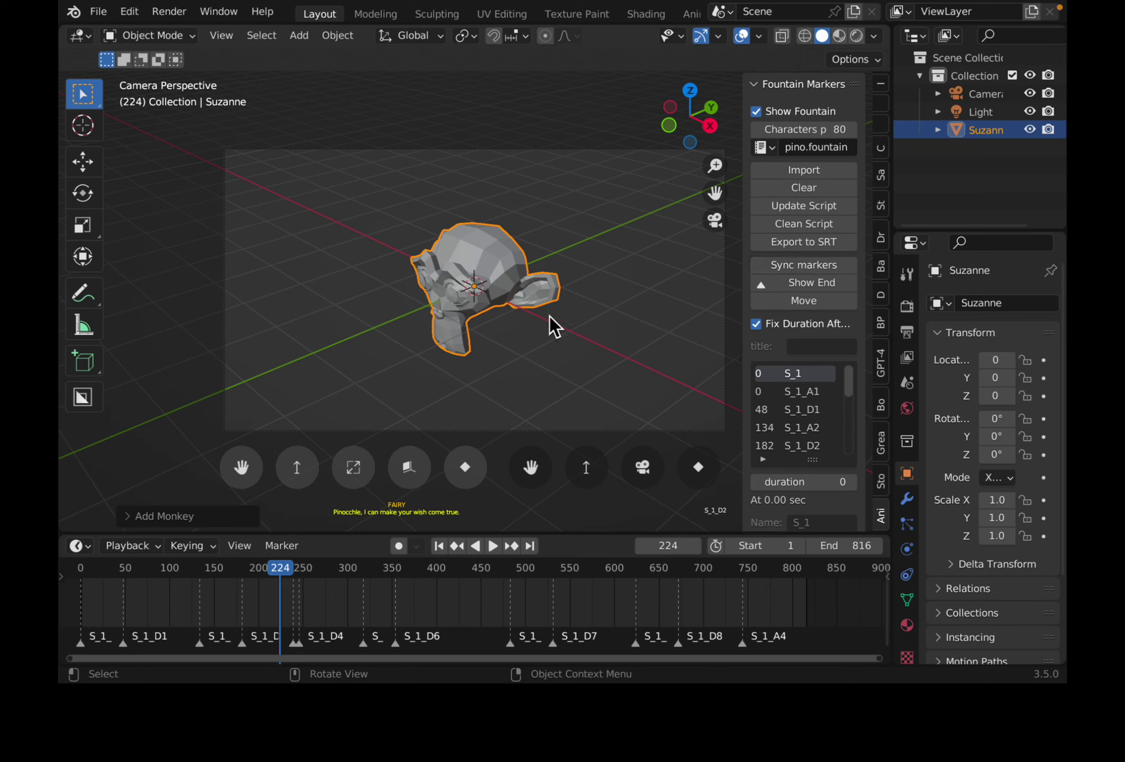
pyautogui.click(640, 459)
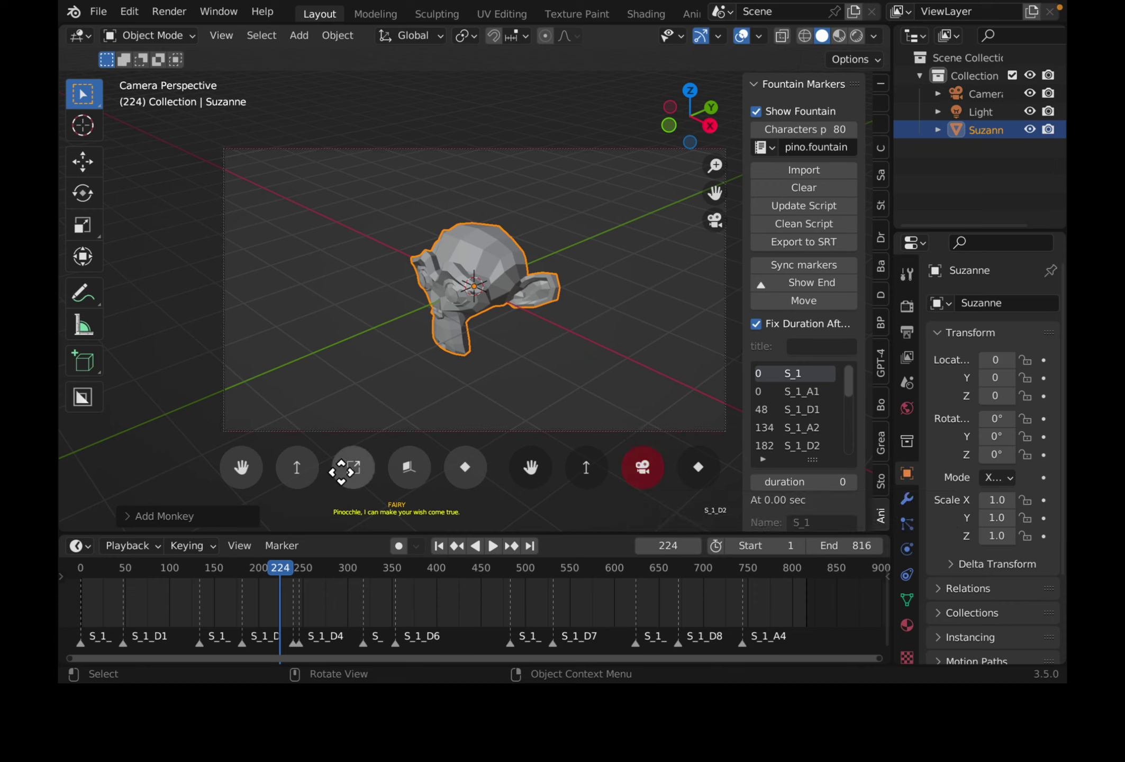
# Show the Storytools controls in a wider sidebar and orbit the locked camera around to the front of the monkey.
pyautogui.click(882, 481)
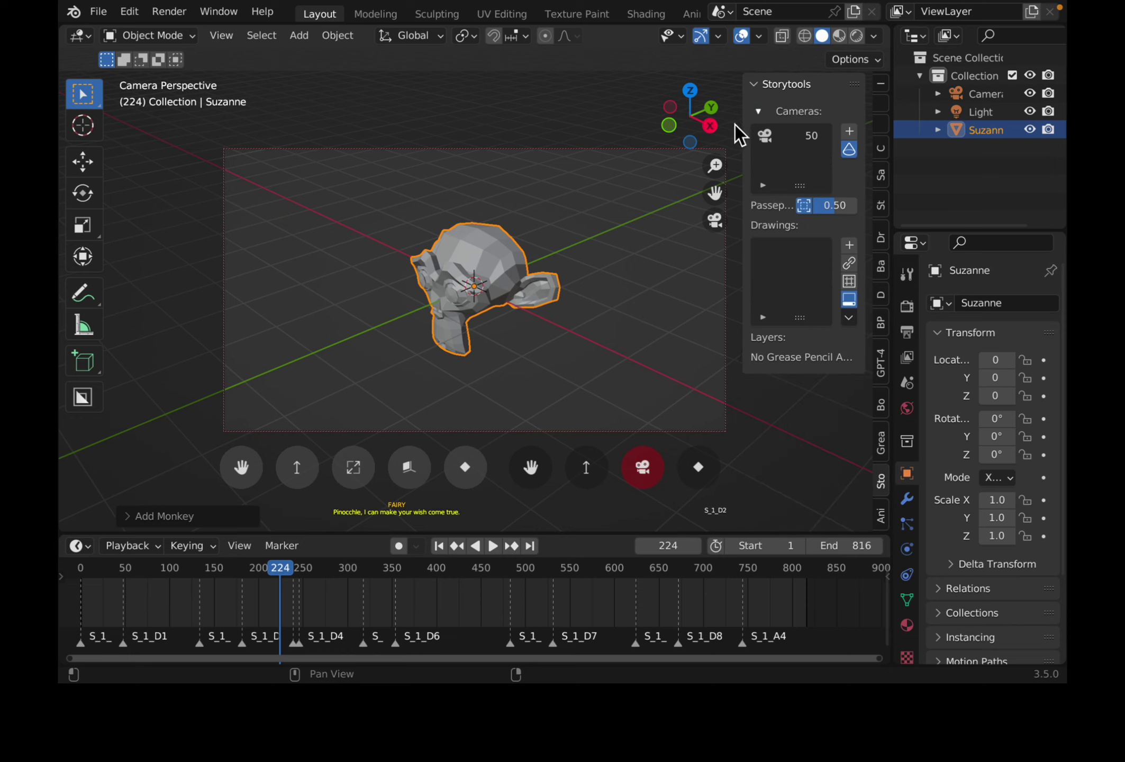
pyautogui.moveTo(743, 122); pyautogui.dragTo(662, 123)
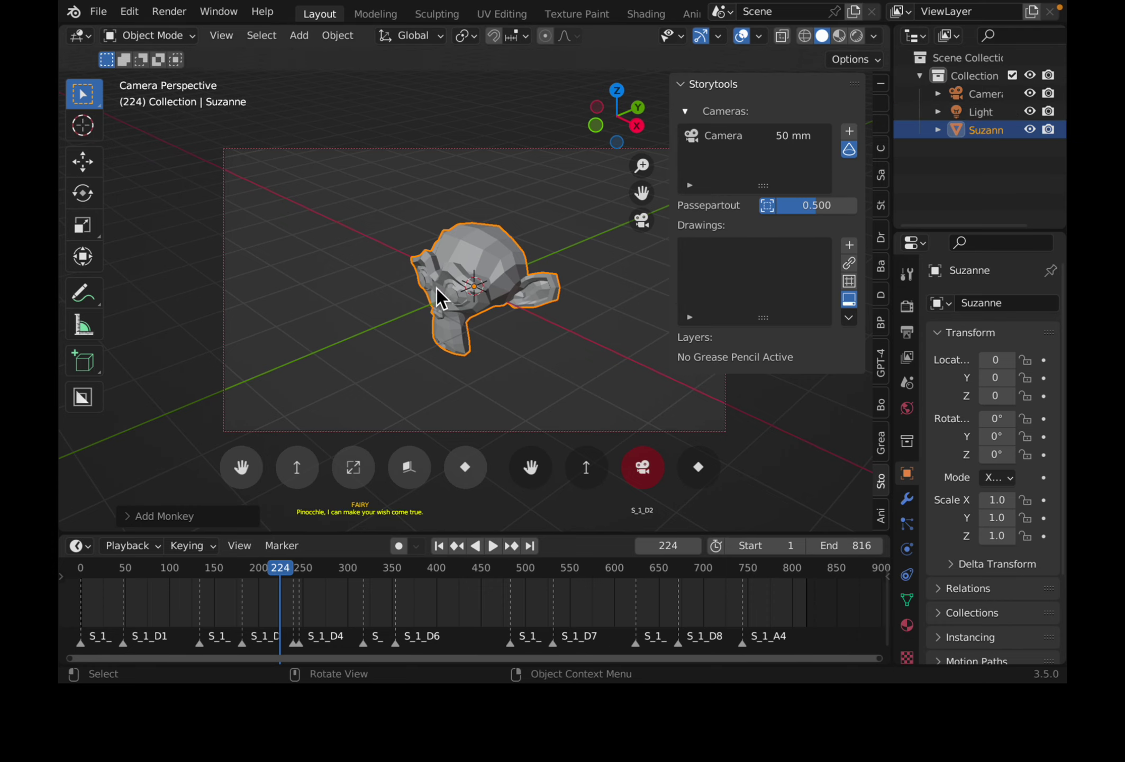
pyautogui.moveTo(454, 338); pyautogui.dragTo(528, 271, button='middle')
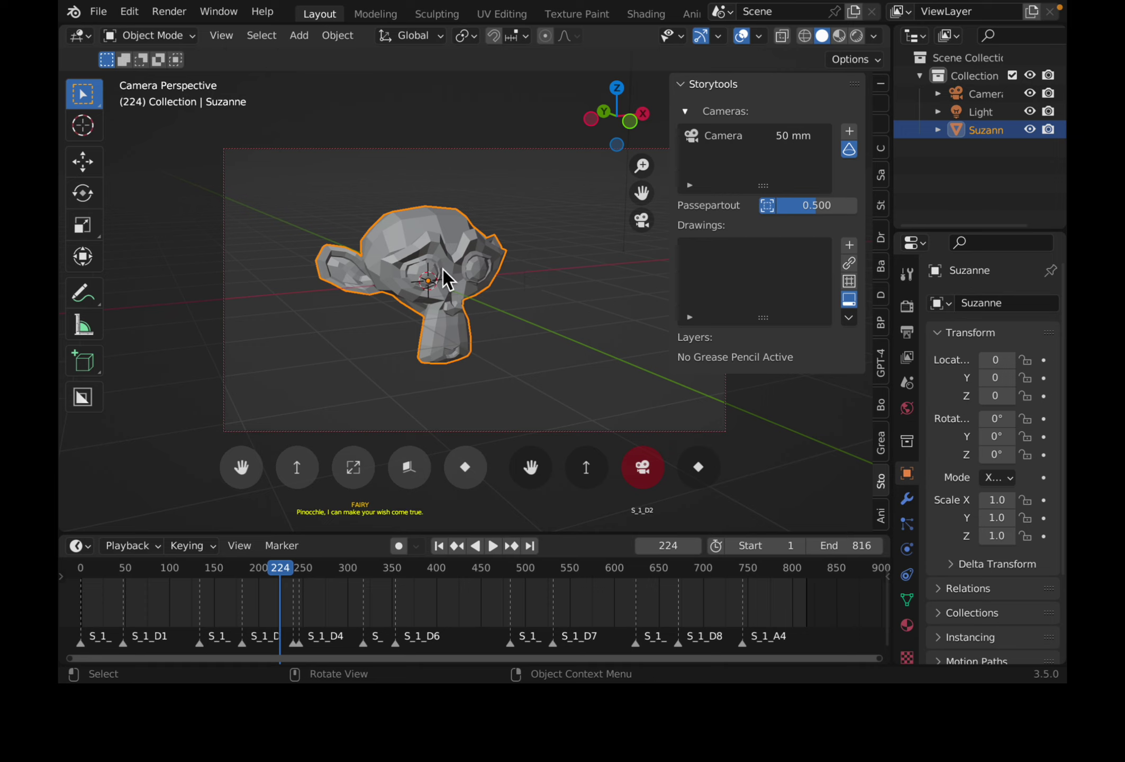
pyautogui.moveTo(443, 269)
pyautogui.mouseDown(button='middle')
pyautogui.moveTo(441, 250)
pyautogui.moveTo(452, 274)
pyautogui.moveTo(450, 260)
pyautogui.mouseUp(button='middle')
pyautogui.click(459, 195)
pyautogui.click(449, 250)
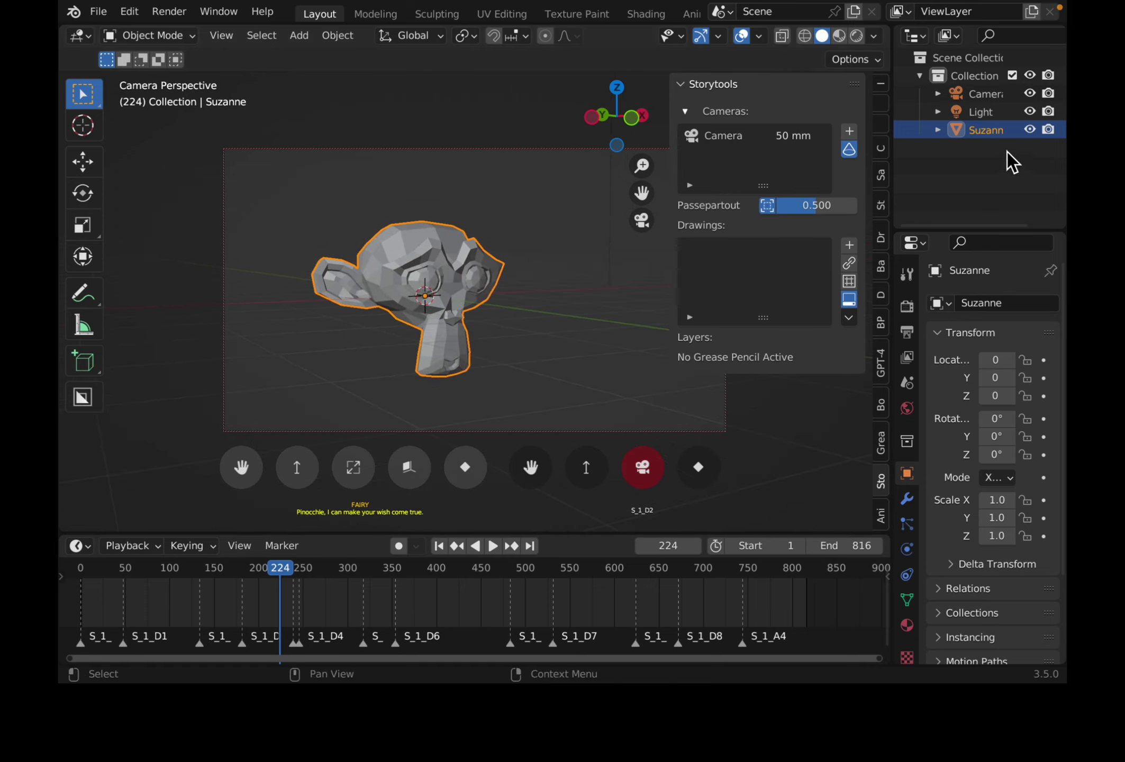
# Hide the monkey in the viewport and save the file.
pyautogui.click(1030, 130)
pyautogui.hotkey('ctrl', 's')
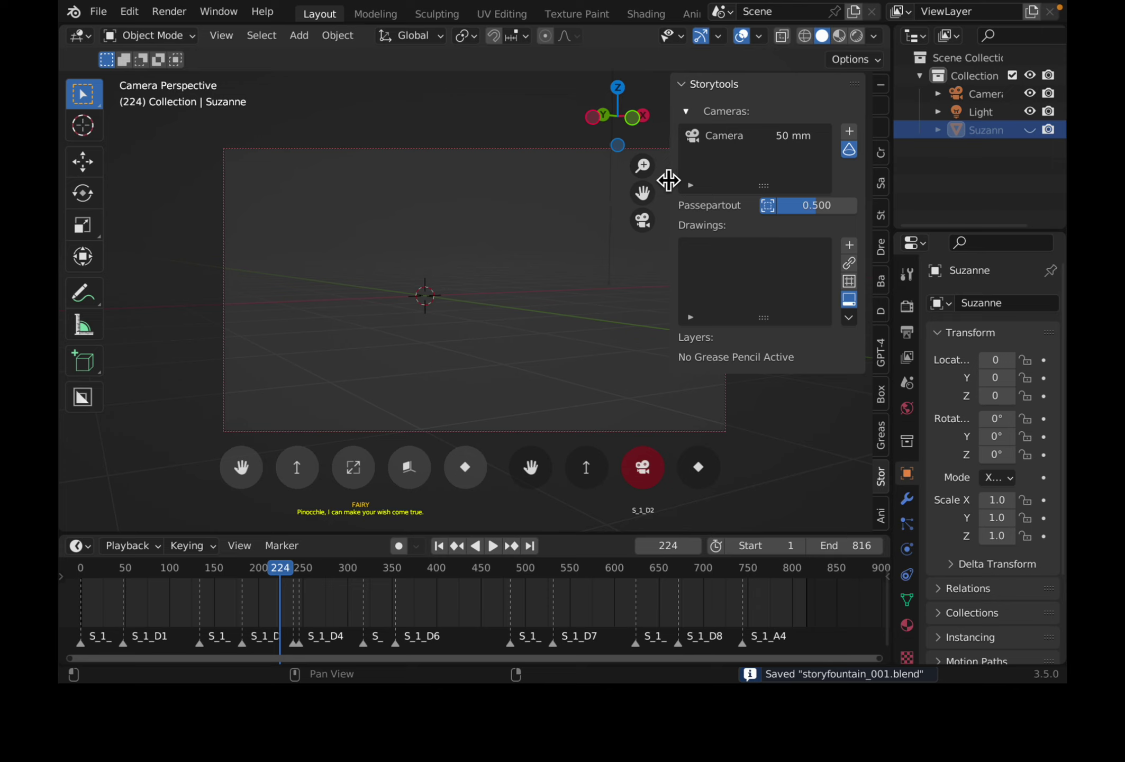
# Create a new Storytools drawing with the default name, placement and distance, and adjust the sidebar's width.
pyautogui.moveTo(669, 182); pyautogui.dragTo(587, 177)
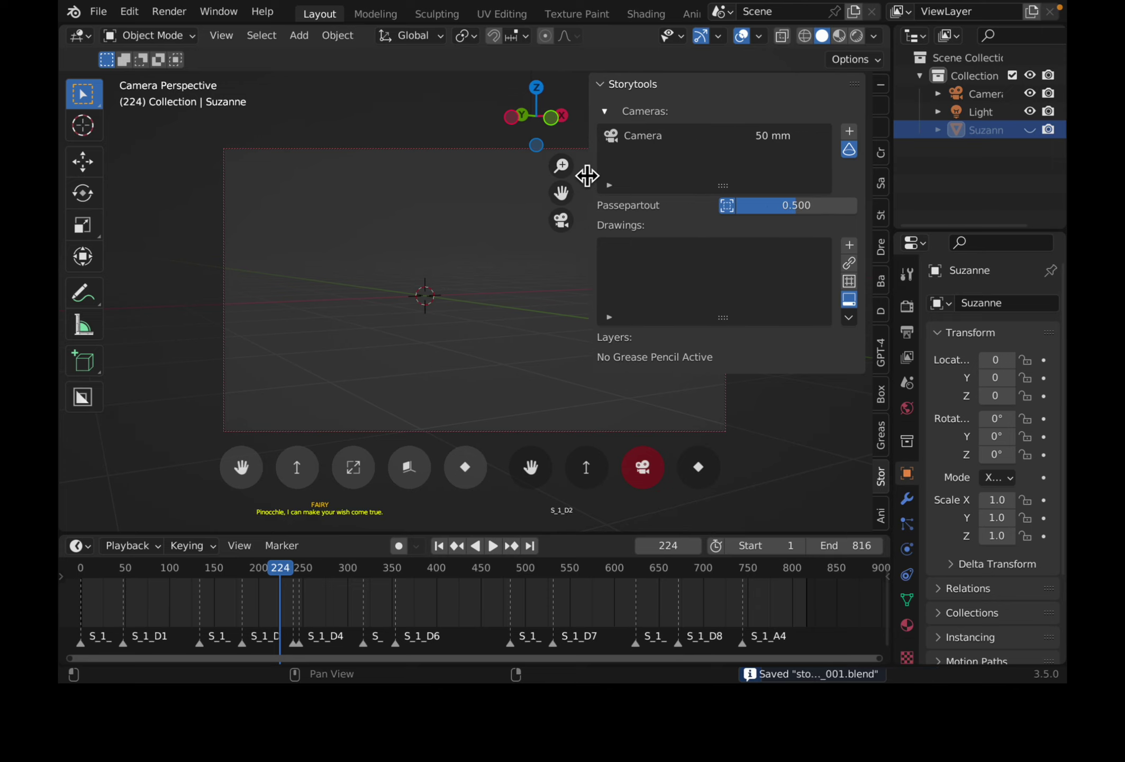
pyautogui.click(849, 244)
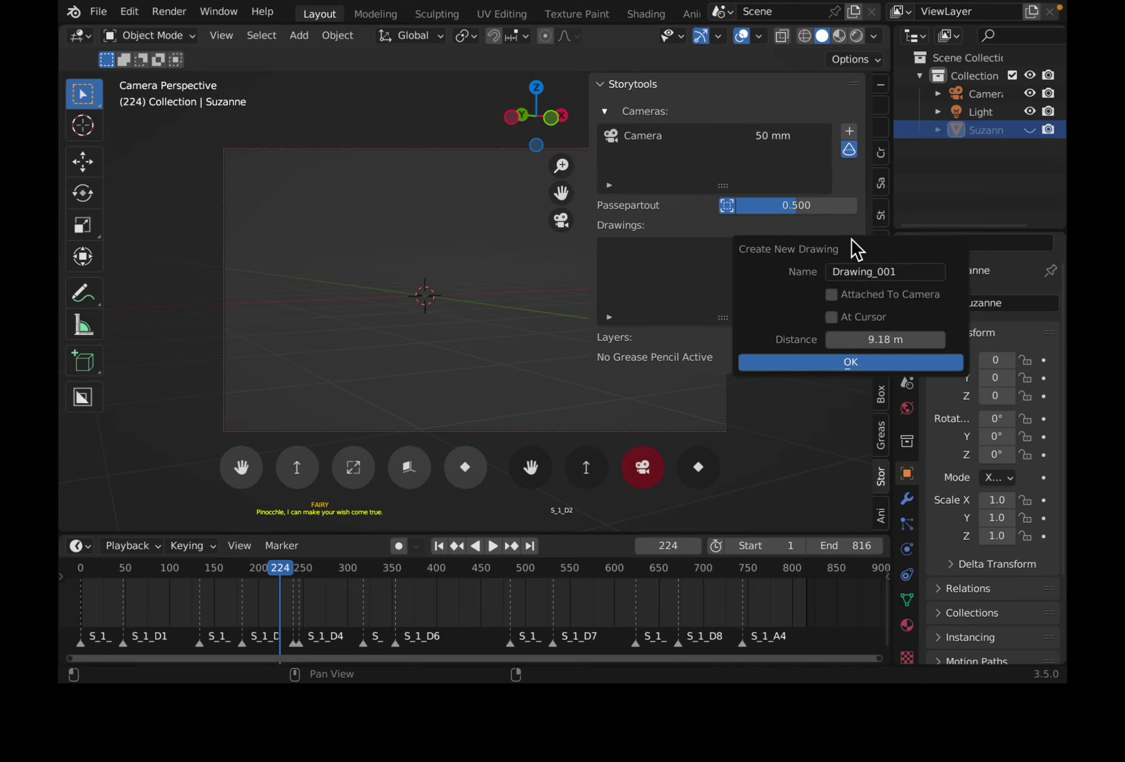
pyautogui.click(833, 362)
pyautogui.moveTo(589, 226); pyautogui.dragTo(644, 227)
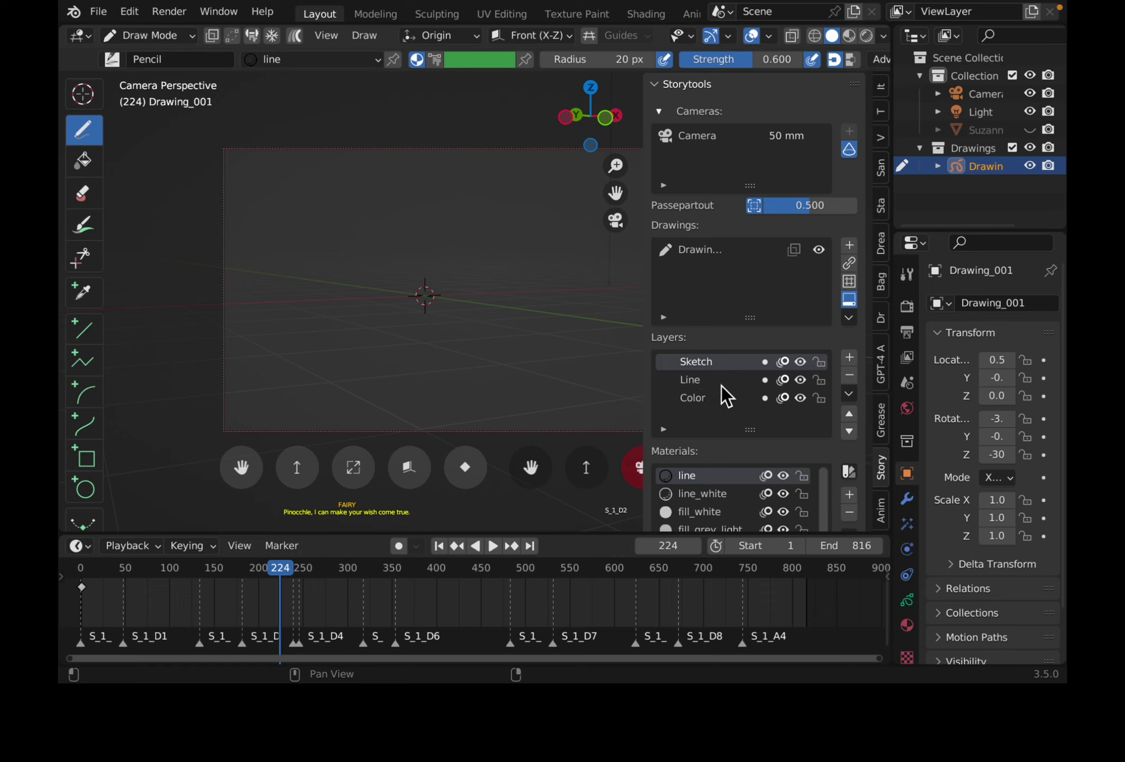
# Show the drawing's Layers and Materials lists, and widen the 3D viewport by shrinking the Outliner and Properties areas.
pyautogui.scroll(-4, 725, 377)
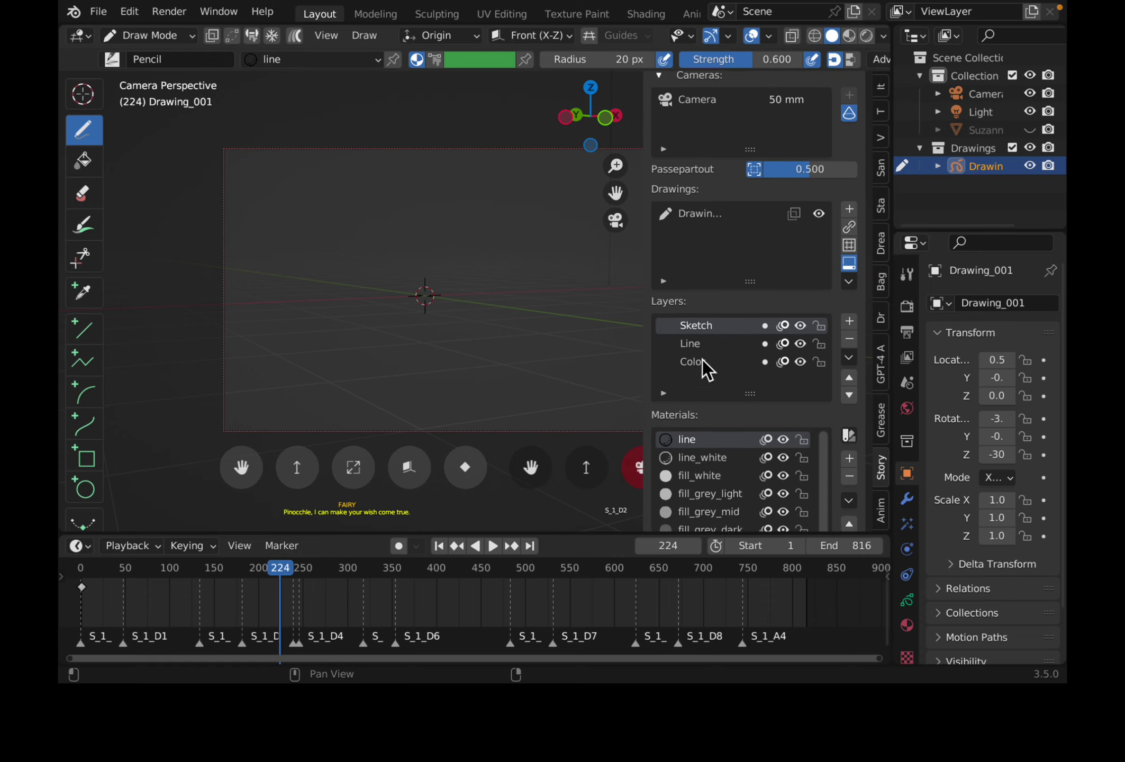
pyautogui.scroll(-1, 720, 340)
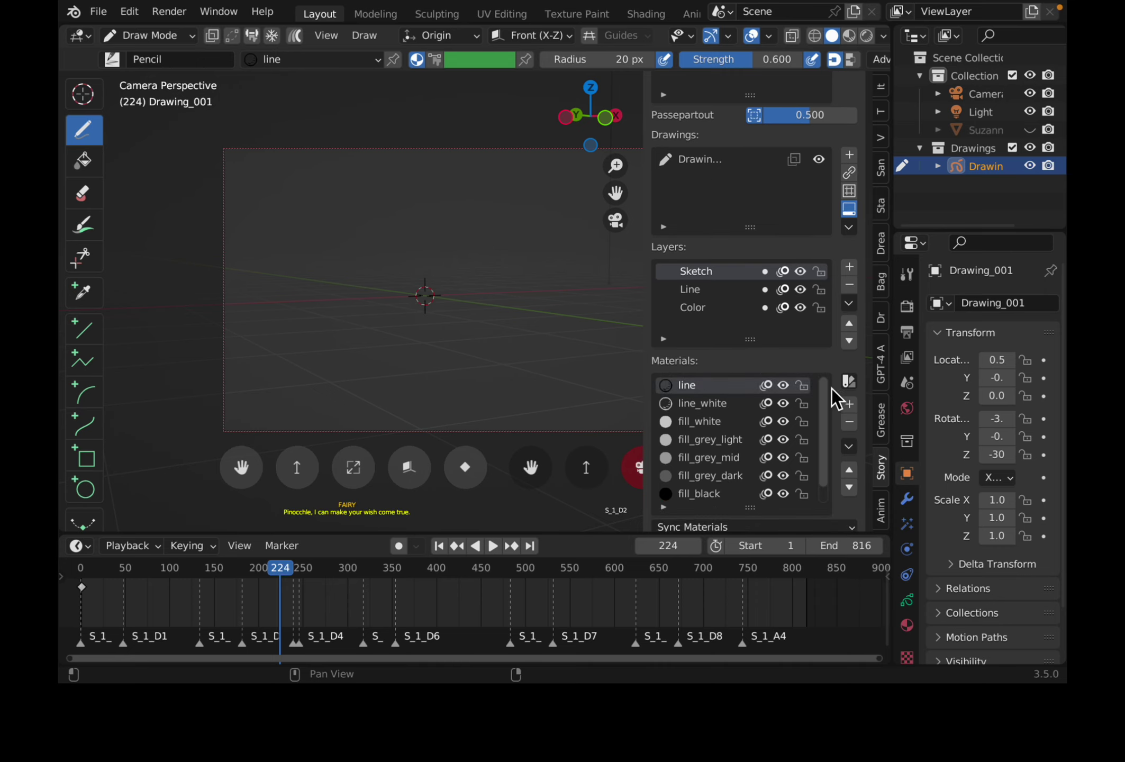
pyautogui.moveTo(888, 208); pyautogui.dragTo(1059, 214)
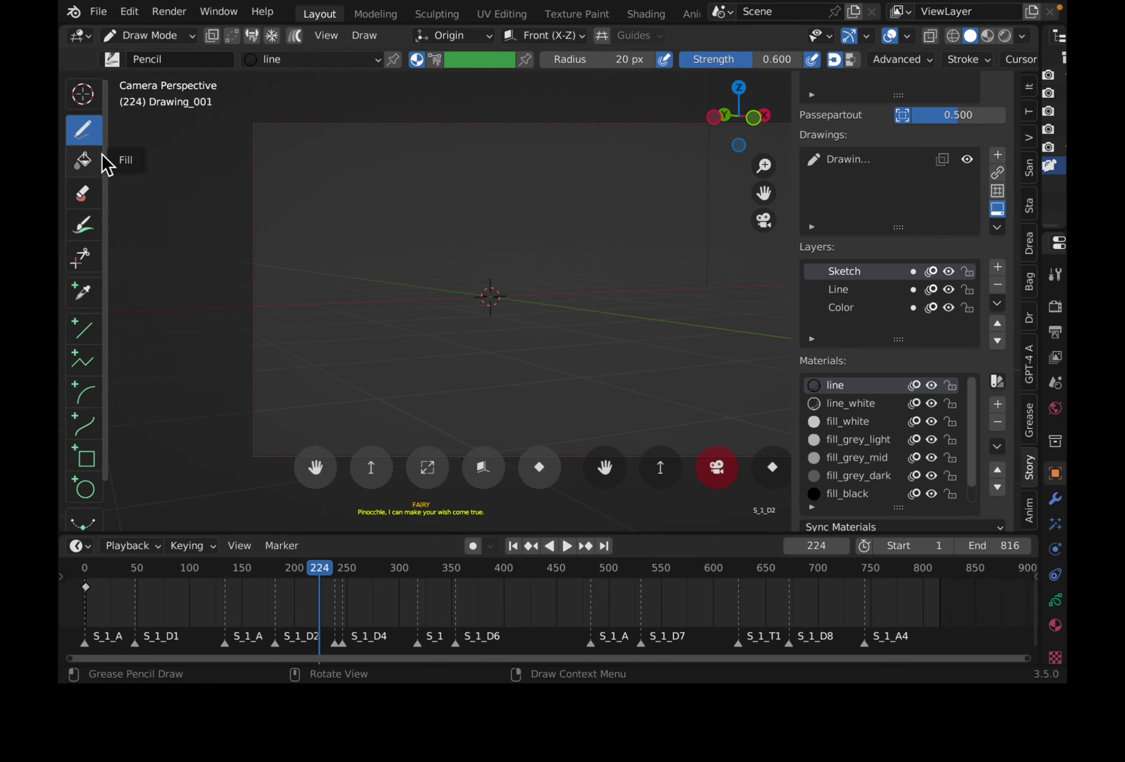
pyautogui.moveTo(108, 162)
pyautogui.mouseDown()
pyautogui.moveTo(110, 151)
pyautogui.moveTo(153, 151)
pyautogui.moveTo(100, 155)
pyautogui.mouseUp()
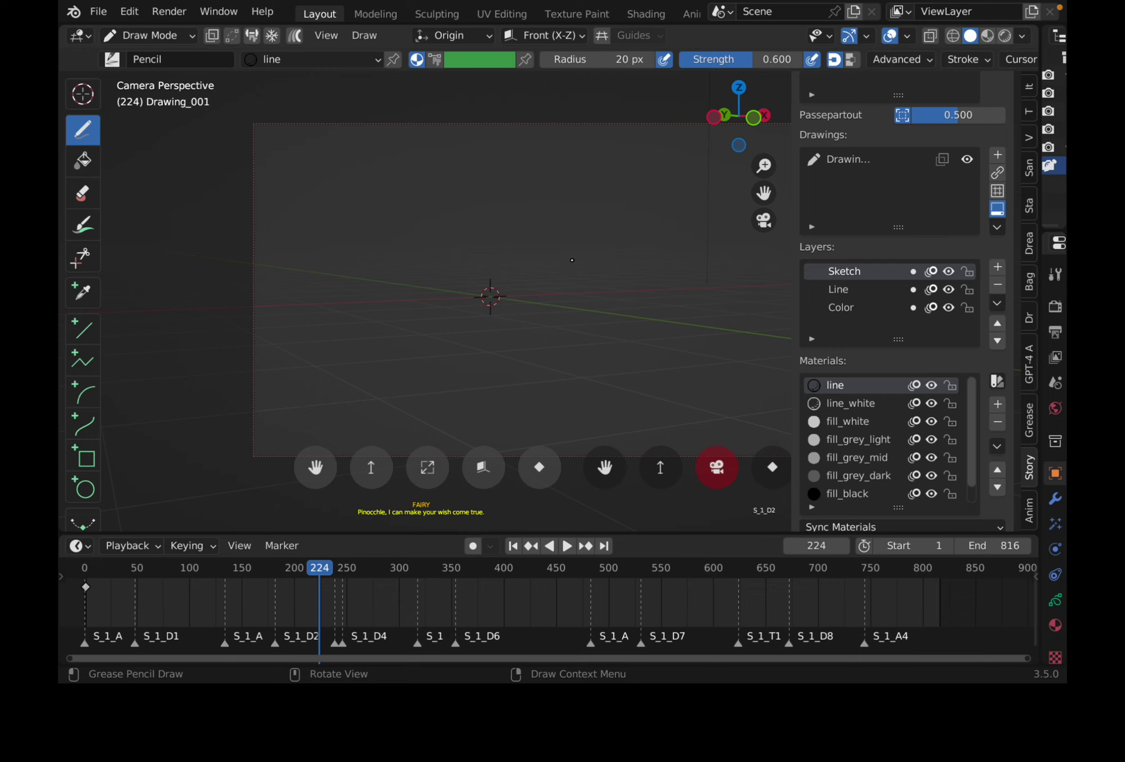
# Unlock the camera from the view and move the playhead to frame 68 within the S_1_D1 dialogue.
pyautogui.click(717, 467)
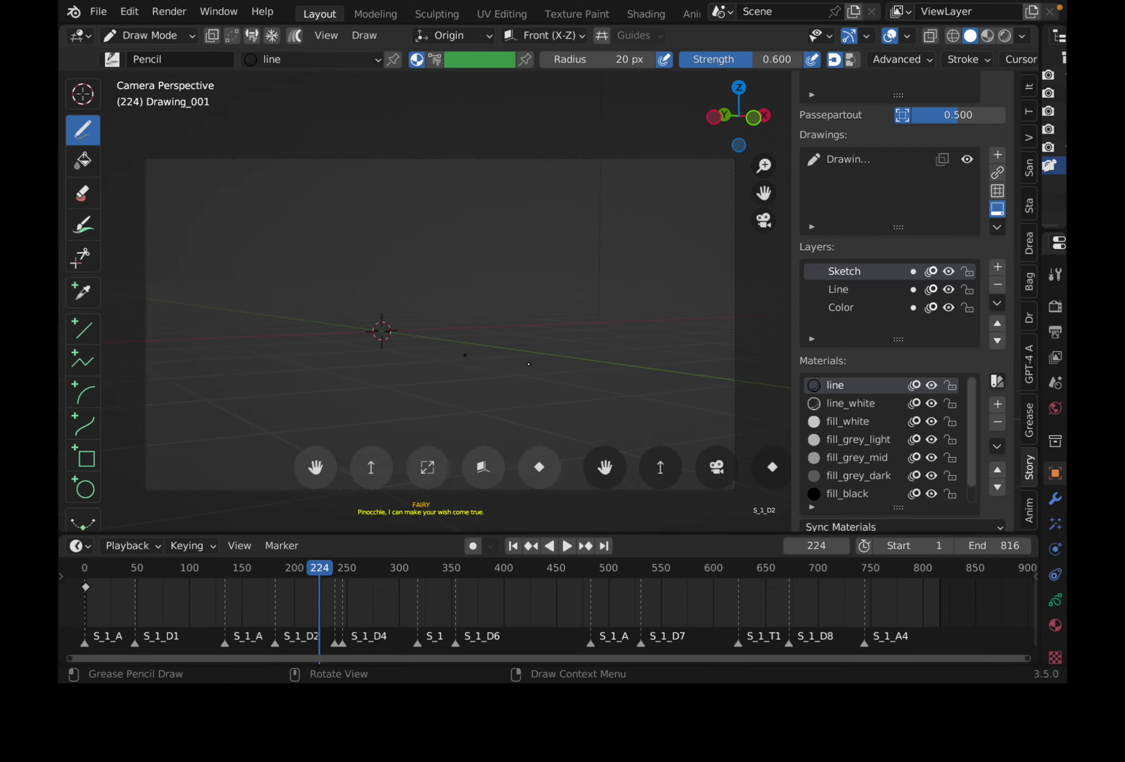
pyautogui.moveTo(652, 533); pyautogui.dragTo(653, 531)
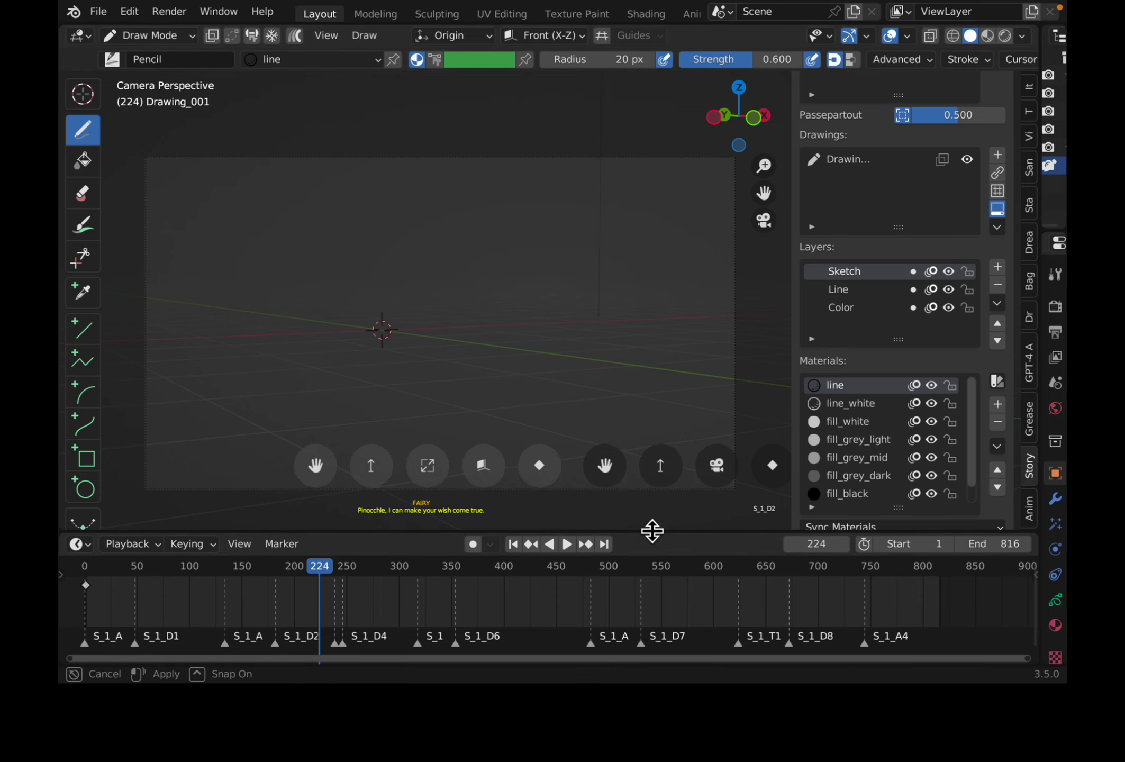
pyautogui.scroll(-2, 267, 608)
pyautogui.moveTo(190, 563); pyautogui.dragTo(238, 571)
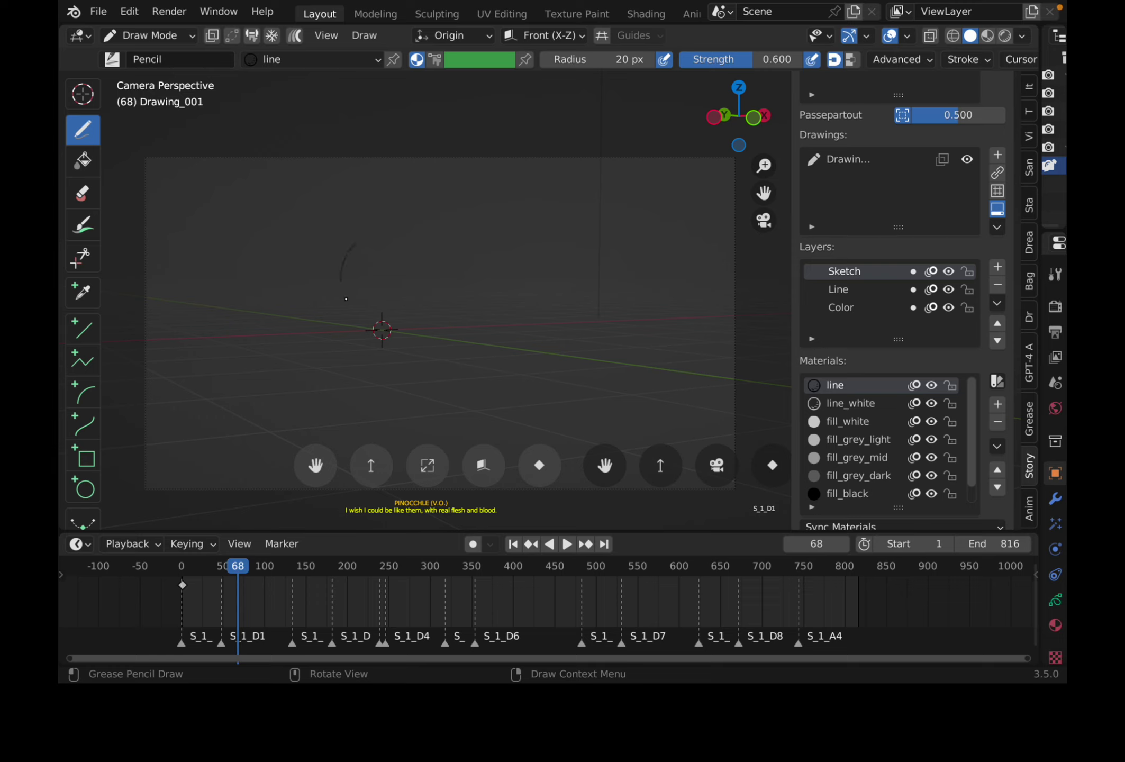
# Undo a test pencil stroke inside the camera frame and set the Pencil radius to 54 px.
pyautogui.moveTo(463, 297); pyautogui.dragTo(529, 285)
pyautogui.hotkey('ctrl', 'z')
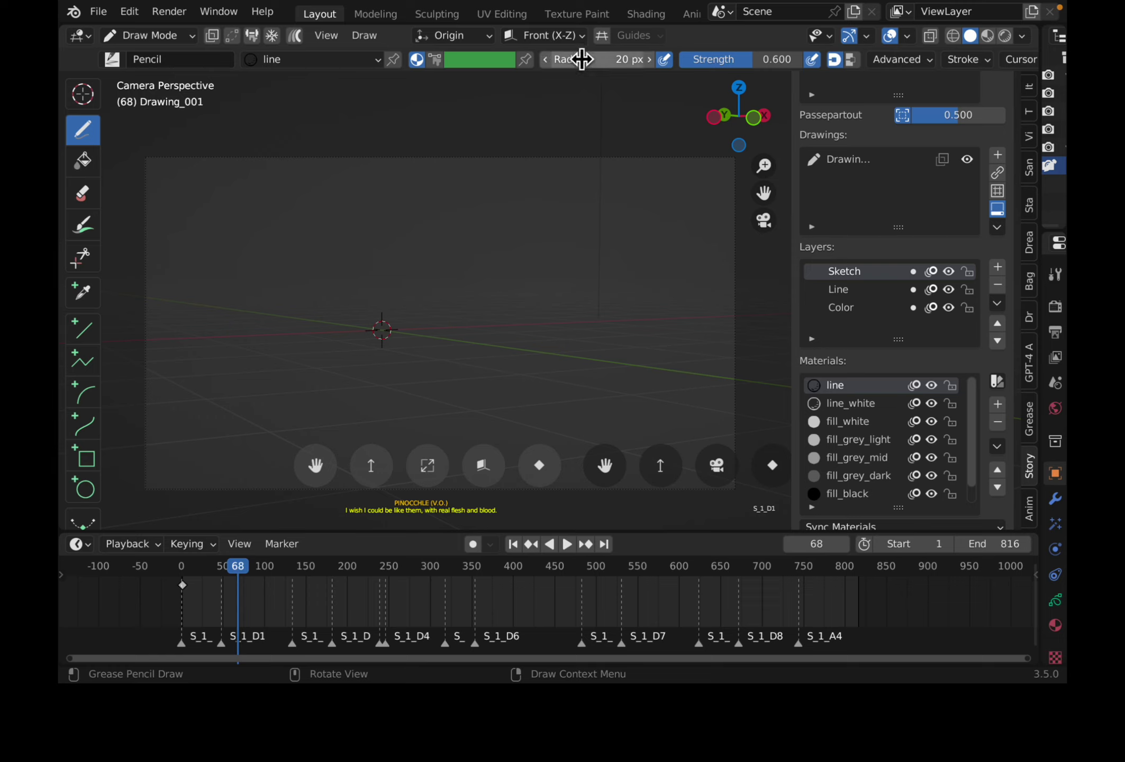
pyautogui.moveTo(583, 60); pyautogui.dragTo(608, 61)
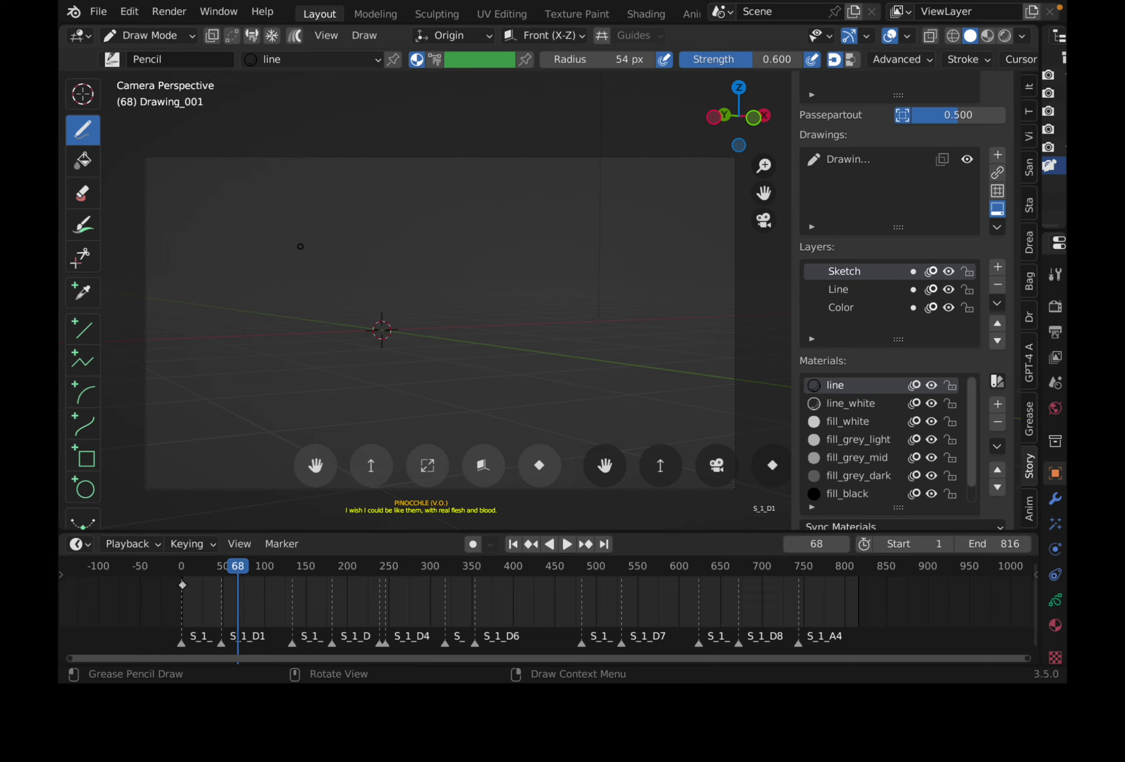
# Disable pen pressure for the Pencil's radius and strength, and set its strength to 1.000.
pyautogui.click(663, 61)
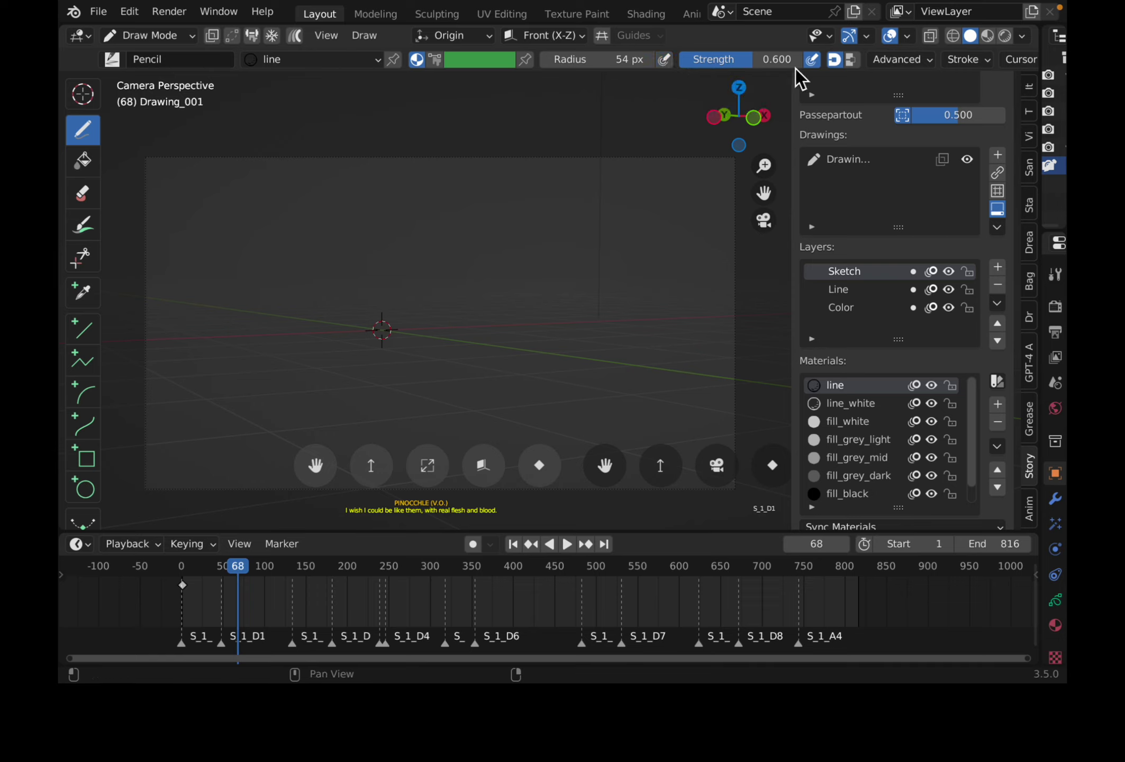
pyautogui.click(811, 61)
pyautogui.moveTo(762, 59); pyautogui.dragTo(801, 78)
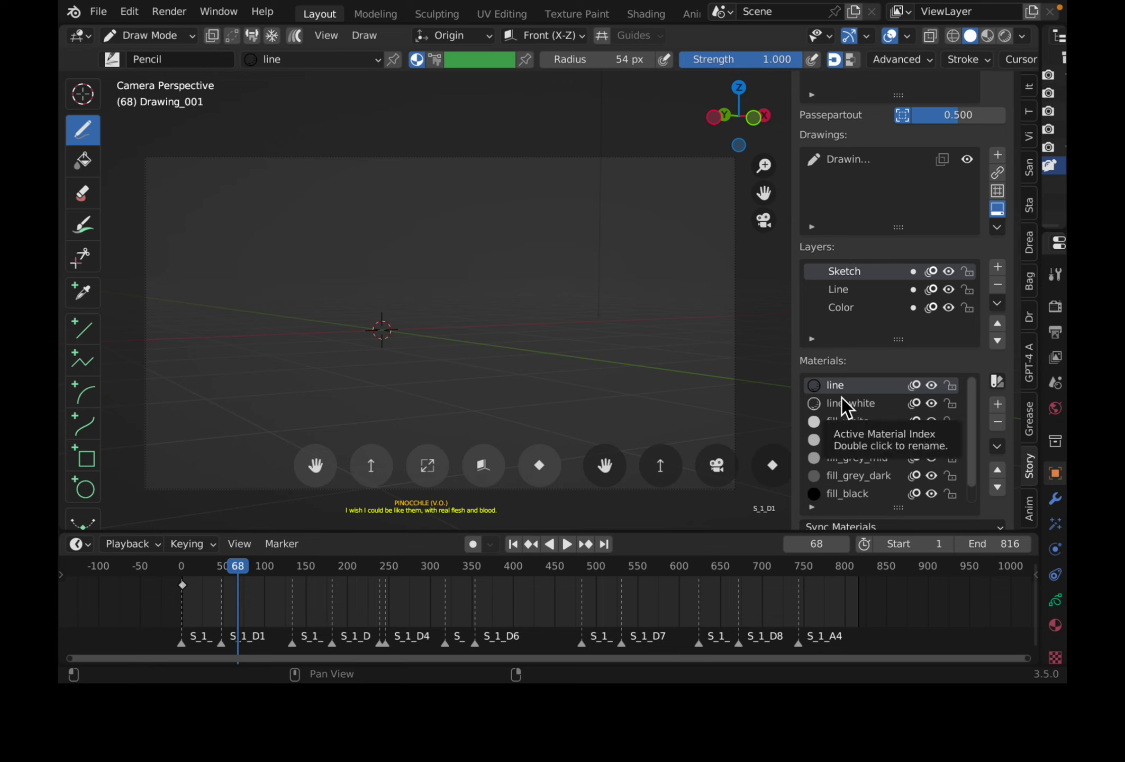
pyautogui.moveTo(410, 271)
pyautogui.mouseDown()
pyautogui.moveTo(392, 273)
pyautogui.moveTo(479, 230)
pyautogui.moveTo(463, 297)
pyautogui.moveTo(423, 341)
pyautogui.moveTo(414, 306)
pyautogui.mouseUp()
pyautogui.moveTo(335, 279); pyautogui.dragTo(340, 250)
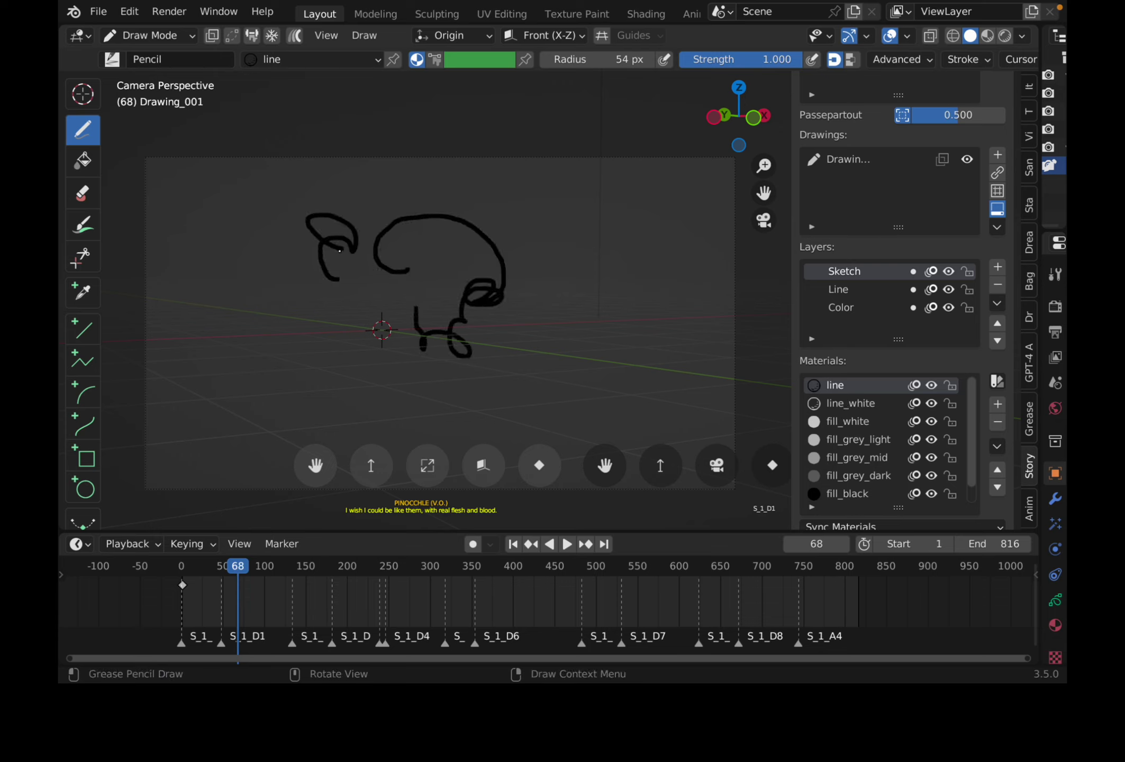
pyautogui.hotkey('ctrl', 'z')
pyautogui.hotkey('ctrl', 'z')
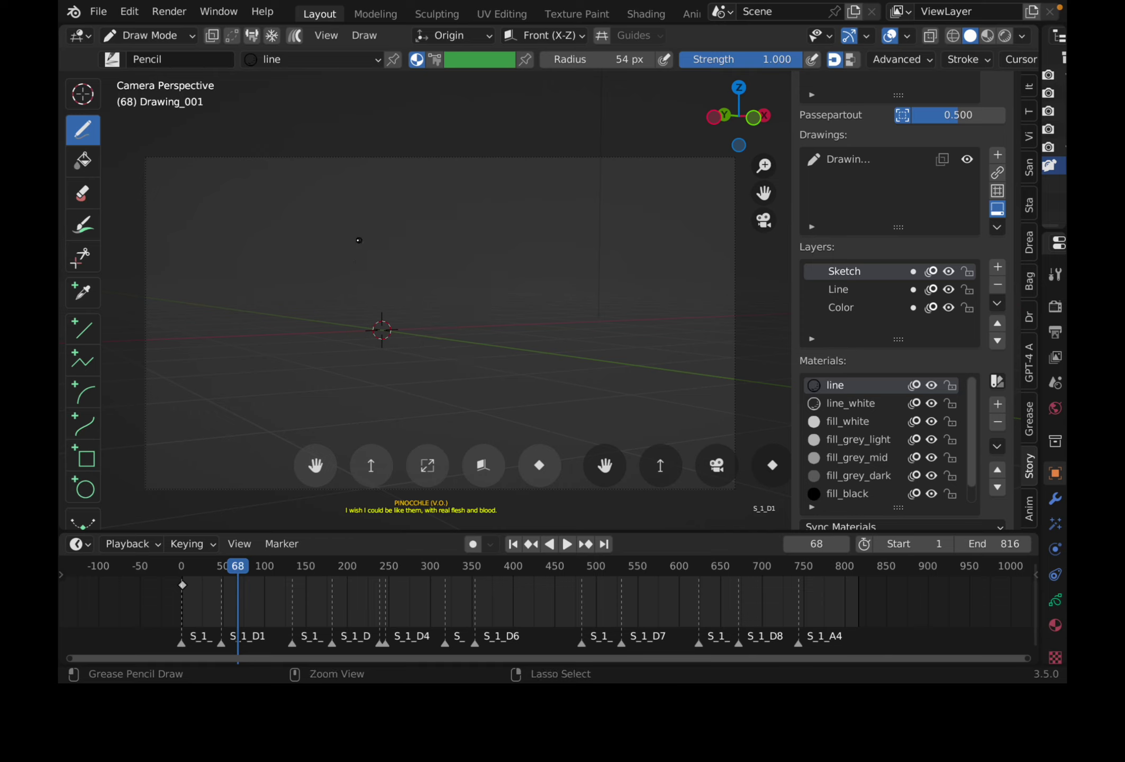
# Save the file, undo another test stroke, and move the playhead to frame 48 at the S_1_D1 marker.
pyautogui.hotkey('ctrl', 's')
pyautogui.moveTo(318, 213)
pyautogui.mouseDown()
pyautogui.moveTo(294, 217)
pyautogui.moveTo(320, 275)
pyautogui.moveTo(400, 209)
pyautogui.moveTo(421, 305)
pyautogui.mouseUp()
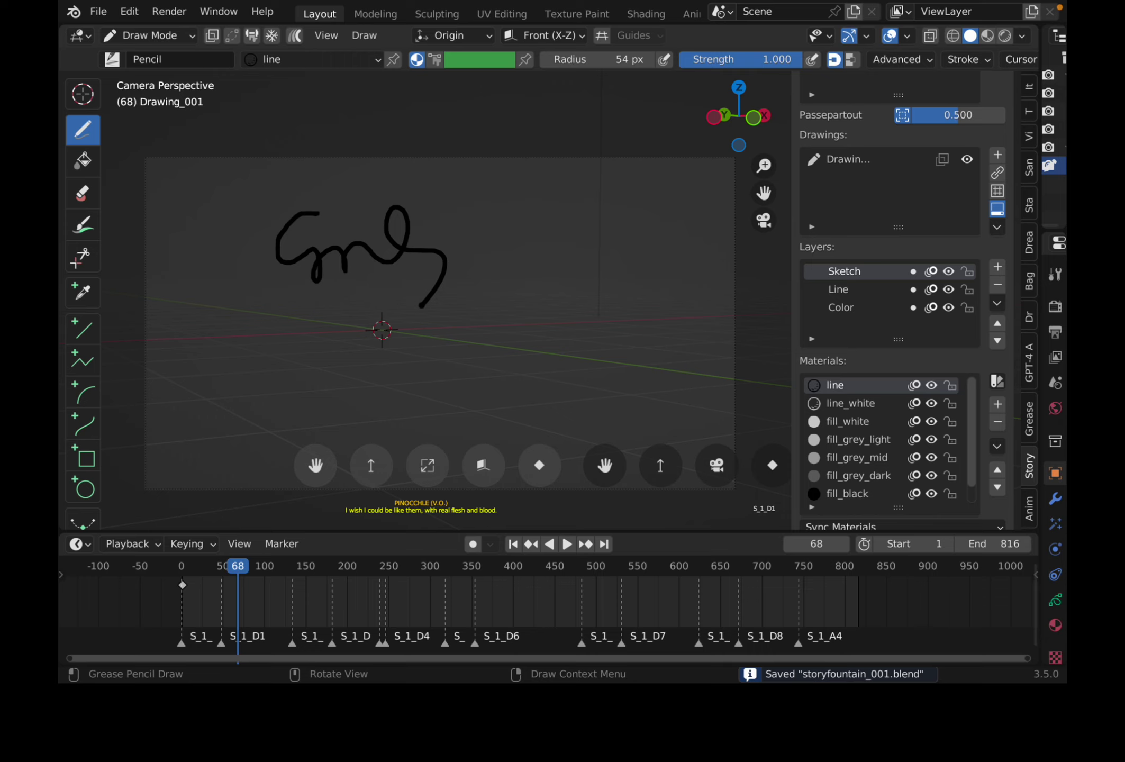
pyautogui.hotkey('ctrl', 'z')
pyautogui.moveTo(198, 569)
pyautogui.mouseDown()
pyautogui.moveTo(189, 566)
pyautogui.moveTo(211, 569)
pyautogui.moveTo(181, 566)
pyautogui.moveTo(221, 565)
pyautogui.mouseUp()
pyautogui.press('space')
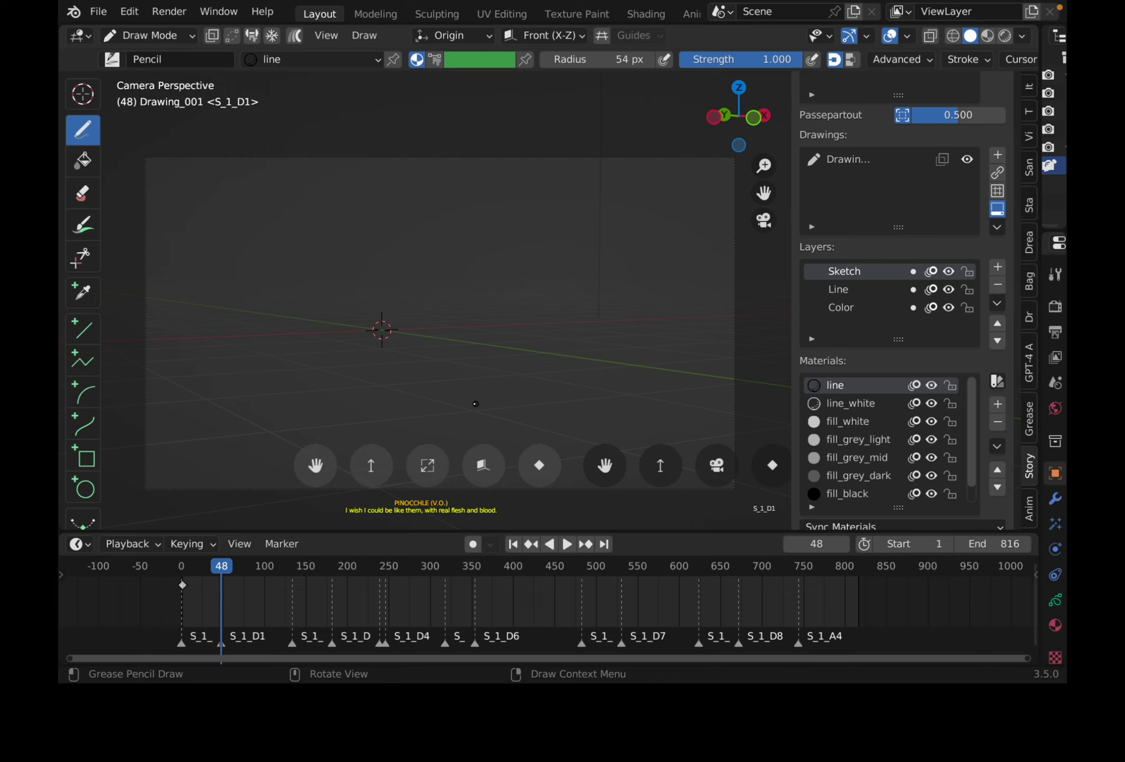
# Sketch Pinocchio reclining, with a round head, two eyes, a long nose, a supporting arm, a torso and two bent legs.
pyautogui.moveTo(335, 225)
pyautogui.mouseDown()
pyautogui.moveTo(302, 252)
pyautogui.moveTo(295, 314)
pyautogui.moveTo(386, 220)
pyautogui.moveTo(416, 306)
pyautogui.moveTo(309, 332)
pyautogui.mouseUp()
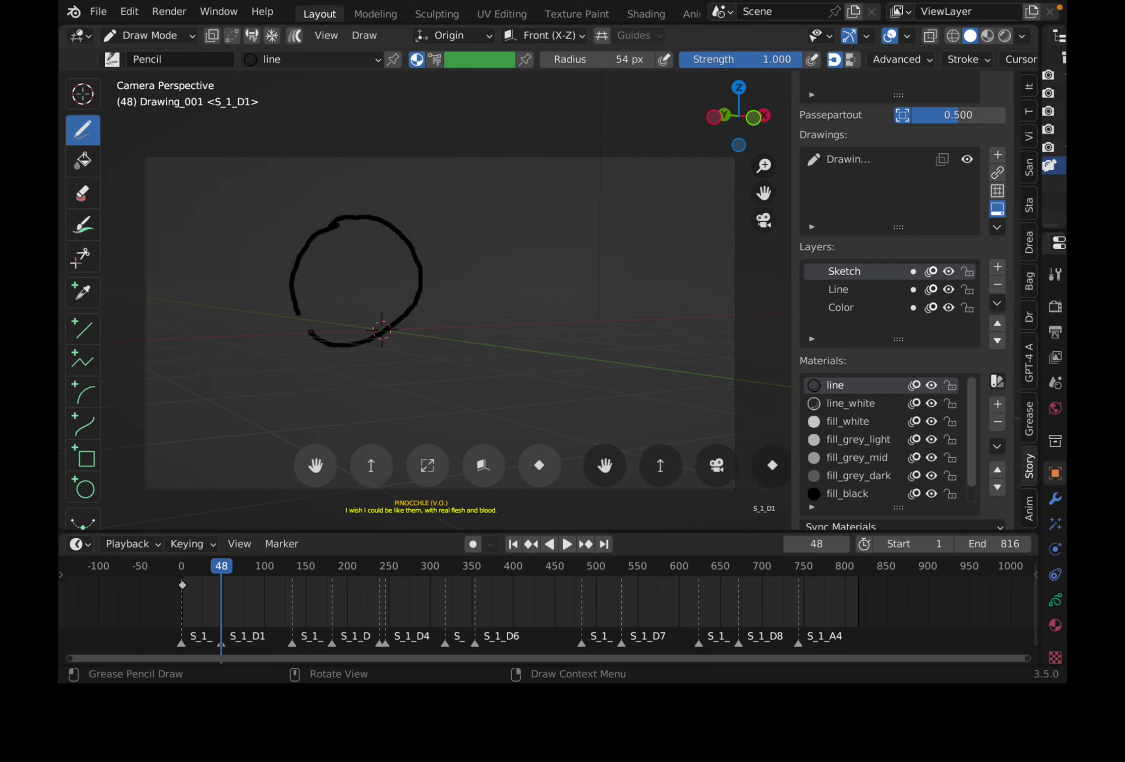
pyautogui.moveTo(383, 275)
pyautogui.mouseDown()
pyautogui.moveTo(436, 261)
pyautogui.moveTo(429, 277)
pyautogui.moveTo(378, 294)
pyautogui.moveTo(316, 269)
pyautogui.mouseUp()
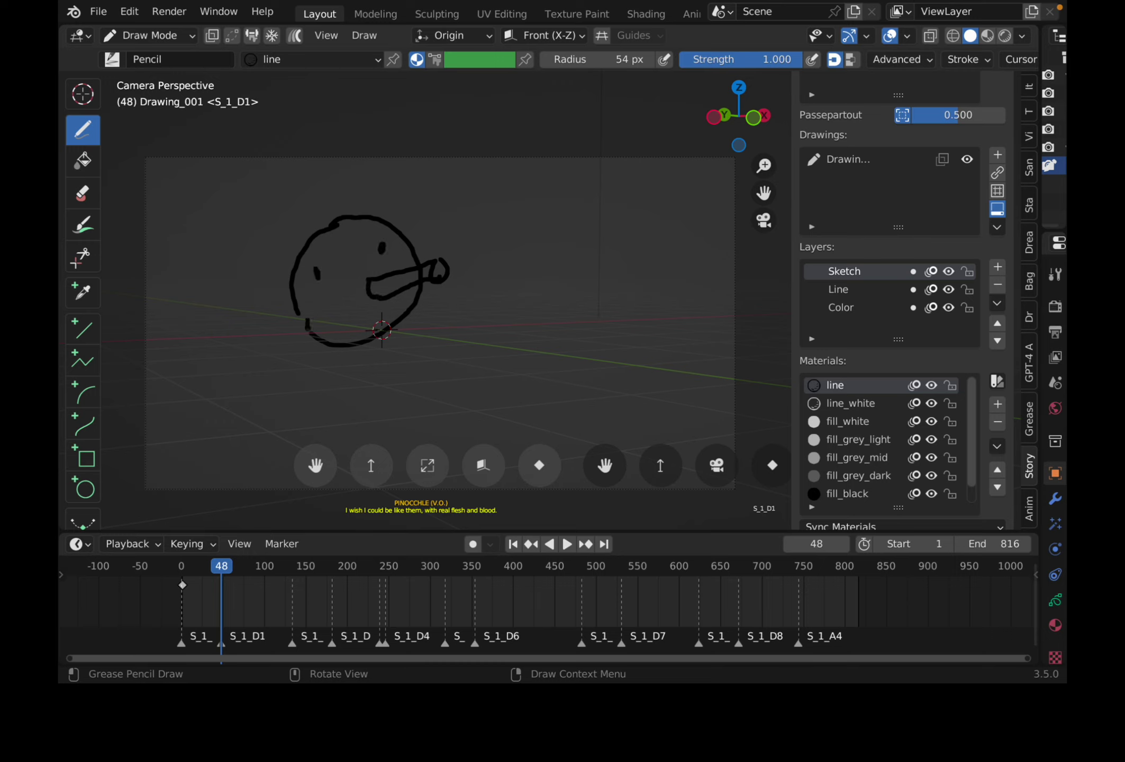
pyautogui.moveTo(312, 341)
pyautogui.mouseDown()
pyautogui.moveTo(321, 393)
pyautogui.moveTo(343, 389)
pyautogui.moveTo(345, 401)
pyautogui.mouseUp()
pyautogui.moveTo(376, 338); pyautogui.dragTo(421, 370)
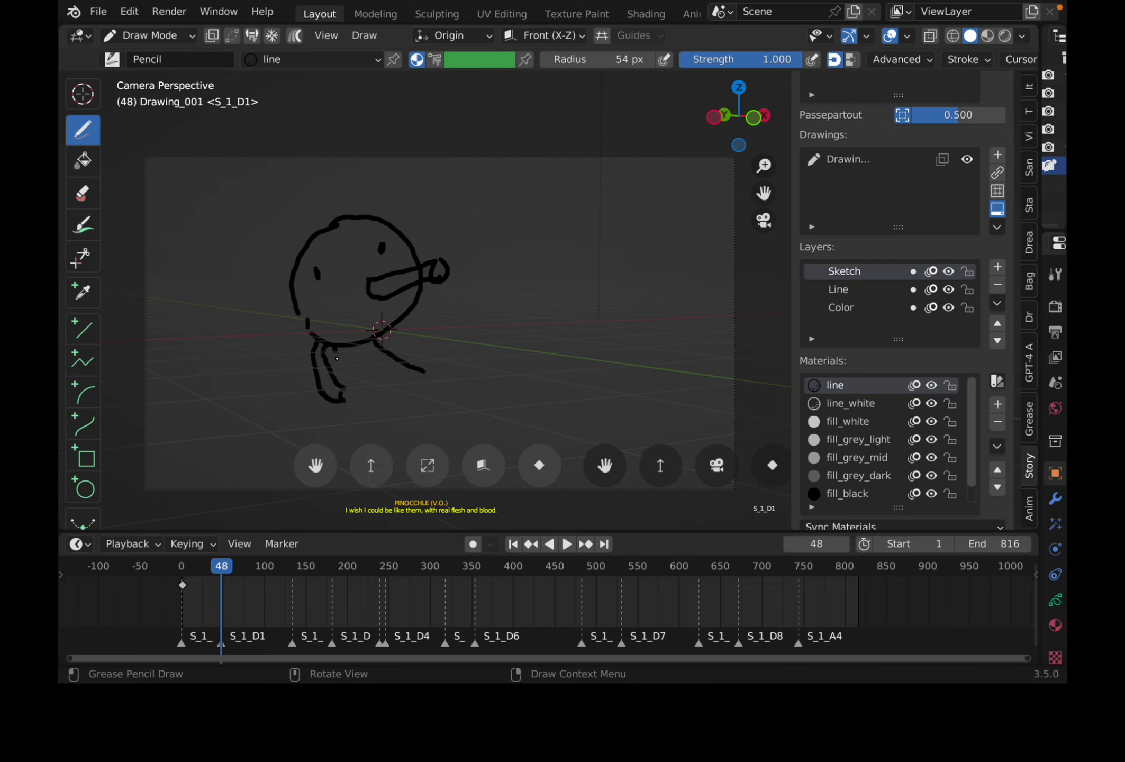
pyautogui.moveTo(337, 358)
pyautogui.mouseDown()
pyautogui.moveTo(418, 393)
pyautogui.moveTo(433, 365)
pyautogui.moveTo(424, 399)
pyautogui.moveTo(490, 364)
pyautogui.moveTo(505, 405)
pyautogui.moveTo(491, 370)
pyautogui.mouseUp()
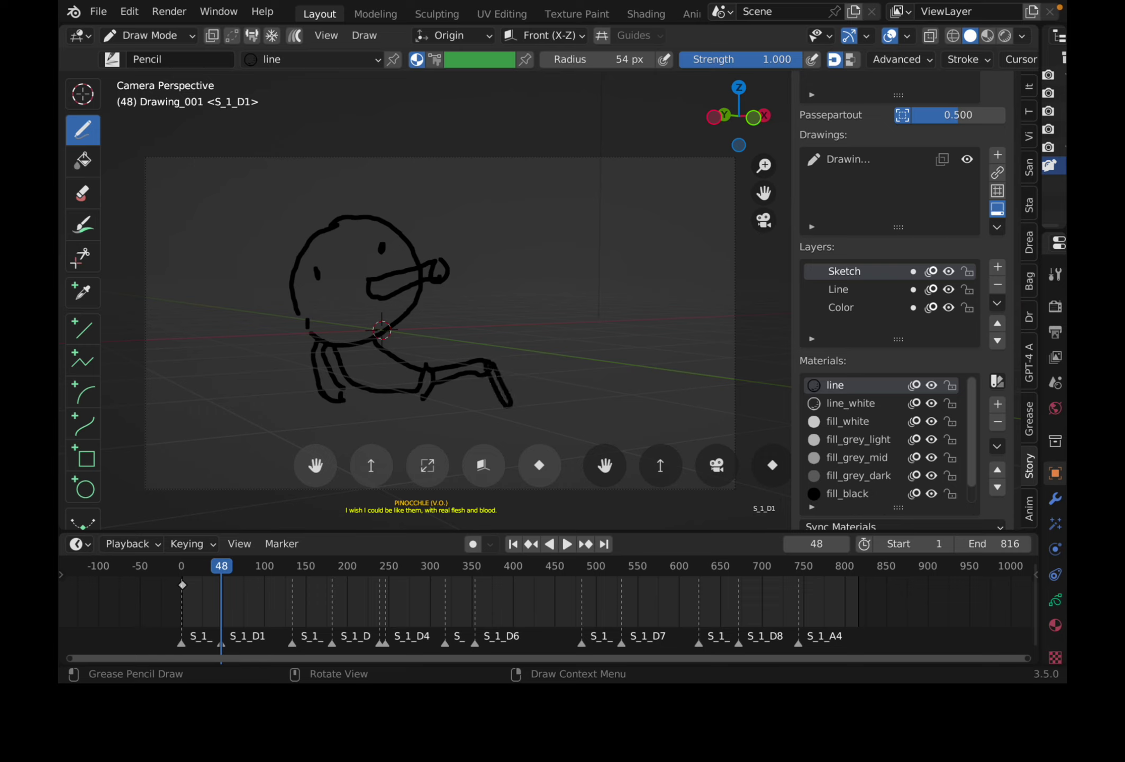
pyautogui.moveTo(423, 389)
pyautogui.mouseDown()
pyautogui.moveTo(460, 429)
pyautogui.moveTo(465, 410)
pyautogui.moveTo(511, 421)
pyautogui.moveTo(463, 431)
pyautogui.mouseUp()
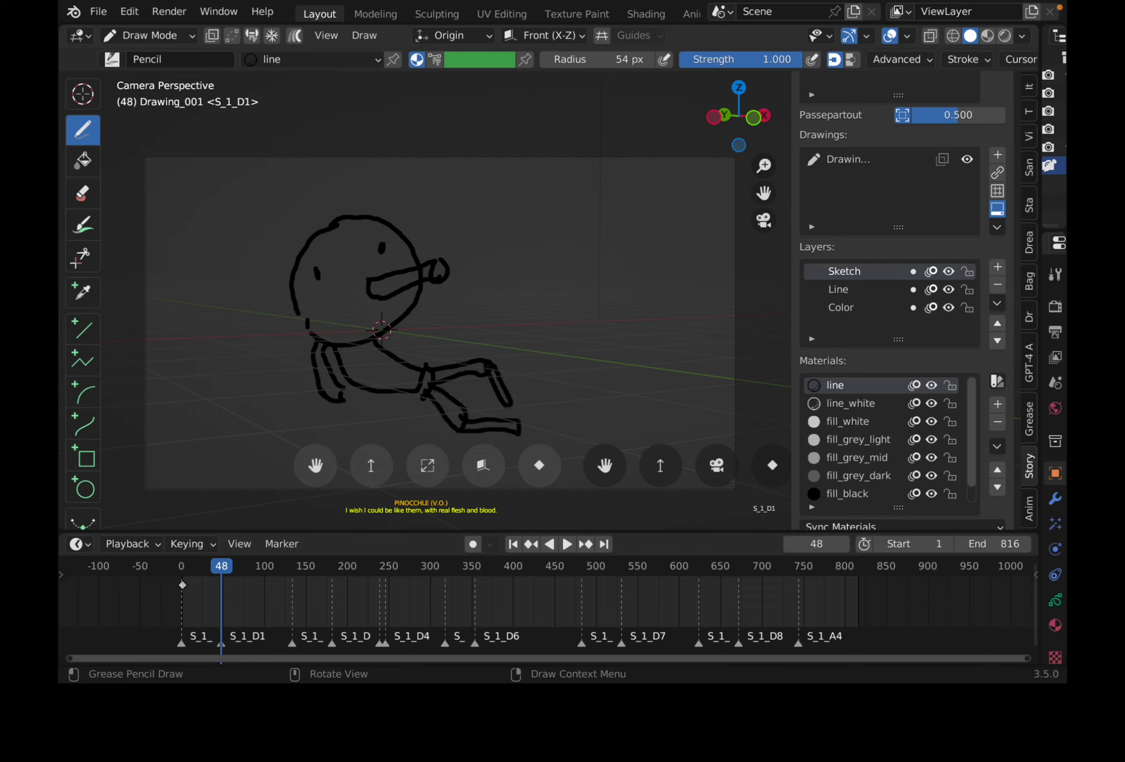
# Add Pinocchio's second arm, sloping background lines on both sides of the body and two hair strands on the head.
pyautogui.moveTo(386, 351)
pyautogui.mouseDown()
pyautogui.moveTo(401, 377)
pyautogui.moveTo(397, 329)
pyautogui.mouseUp()
pyautogui.moveTo(306, 386); pyautogui.dragTo(240, 409)
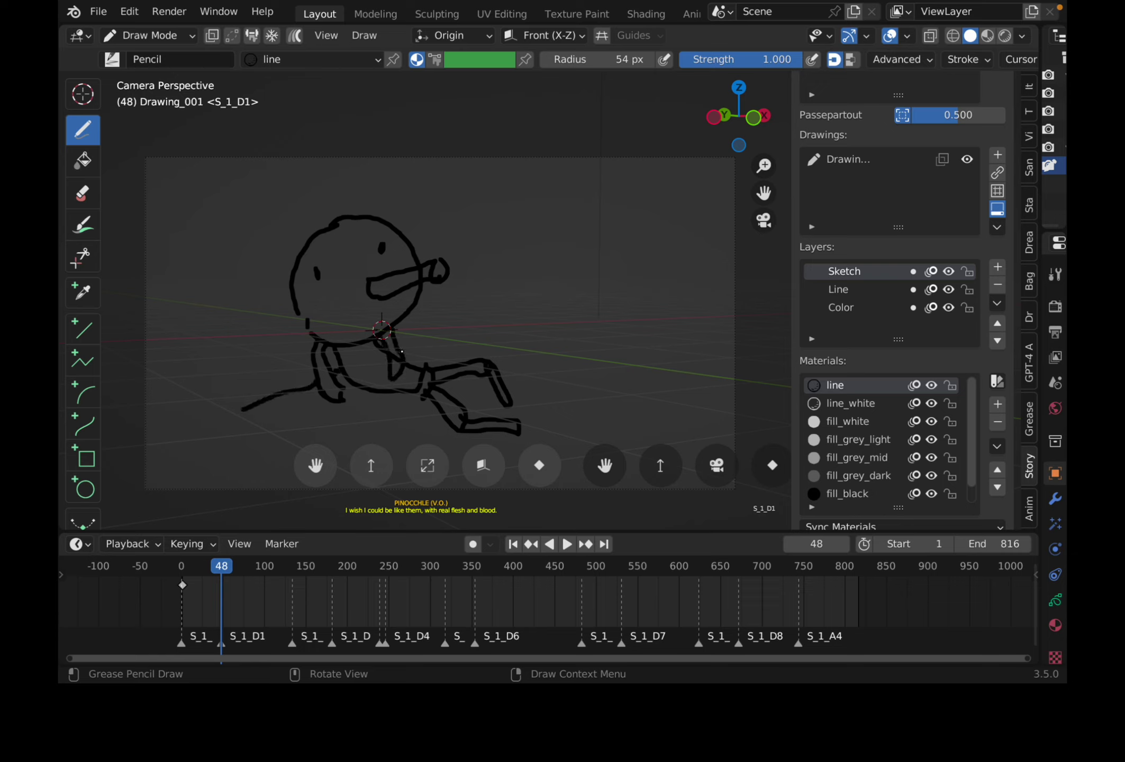
pyautogui.moveTo(401, 351); pyautogui.dragTo(560, 278)
pyautogui.moveTo(368, 187); pyautogui.dragTo(355, 217)
pyautogui.moveTo(380, 200); pyautogui.dragTo(363, 226)
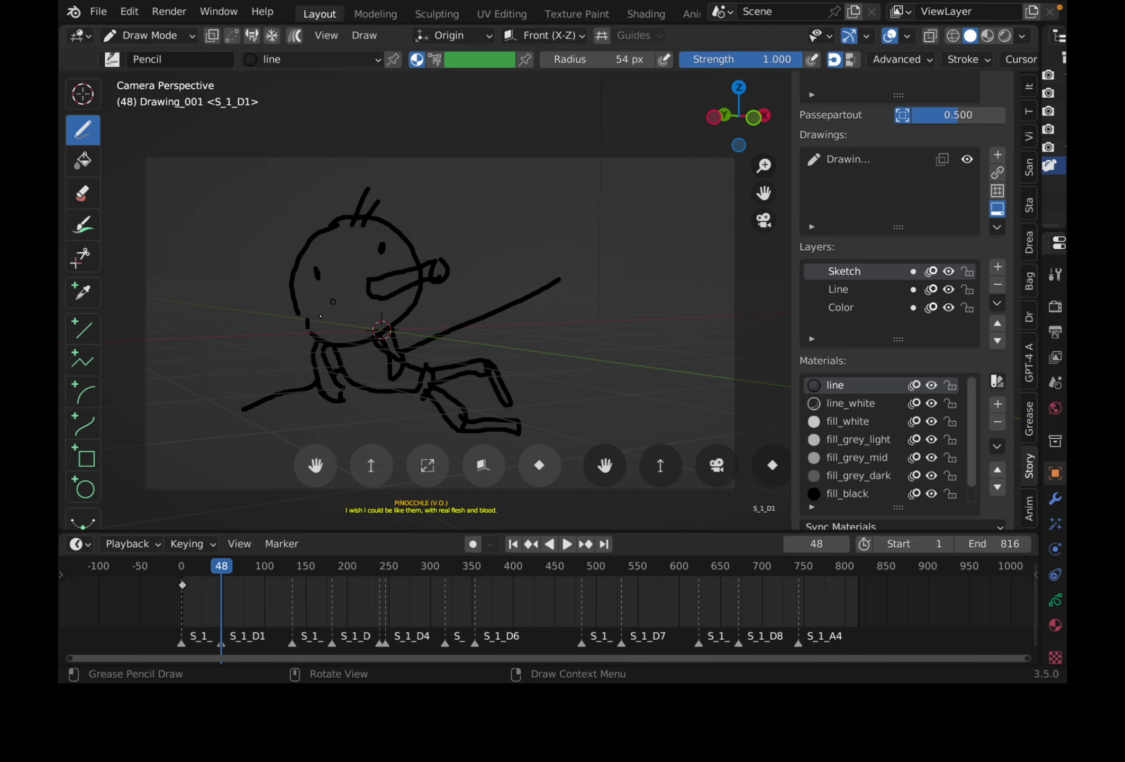
# Move the playhead to frame 183 at the S_1_D2 marker and save the file.
pyautogui.moveTo(221, 566)
pyautogui.mouseDown()
pyautogui.moveTo(183, 562)
pyautogui.moveTo(260, 561)
pyautogui.moveTo(199, 573)
pyautogui.moveTo(243, 577)
pyautogui.moveTo(258, 576)
pyautogui.moveTo(184, 569)
pyautogui.moveTo(375, 569)
pyautogui.moveTo(255, 566)
pyautogui.moveTo(347, 562)
pyautogui.moveTo(320, 563)
pyautogui.moveTo(332, 563)
pyautogui.mouseUp()
pyautogui.press('space')
pyautogui.hotkey('ctrl', 's')
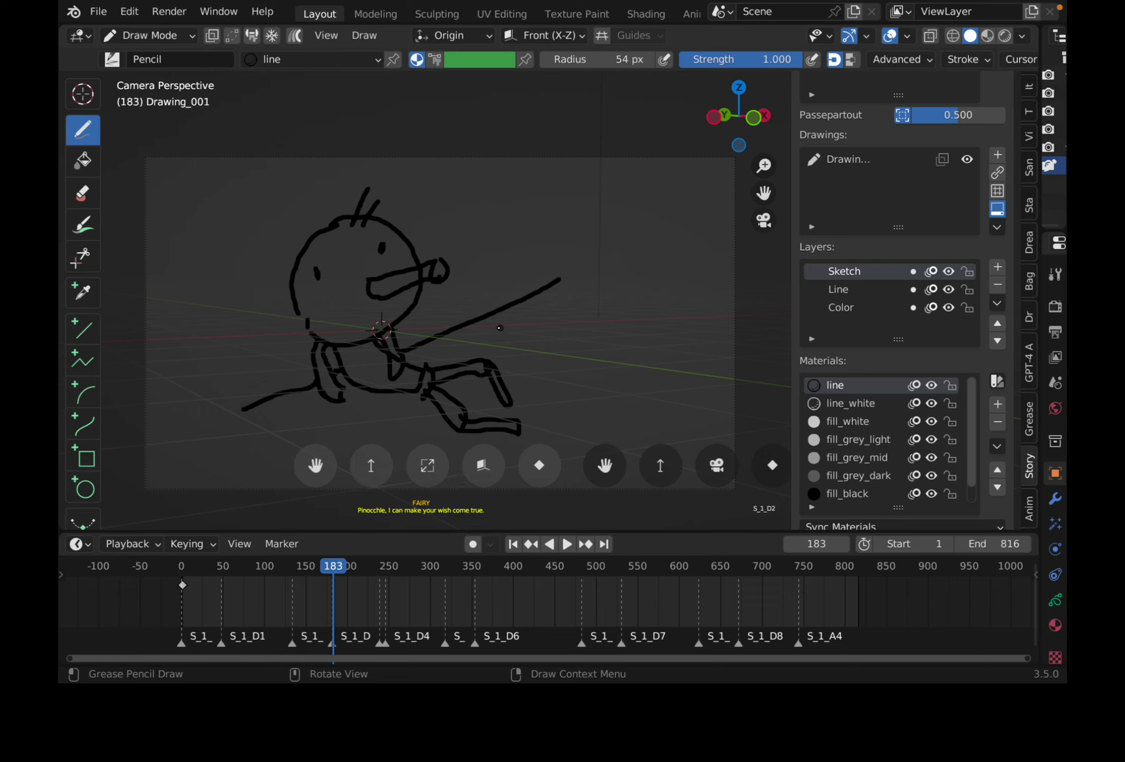
# Enable Auto Keying for the timeline and undo the test pencil strokes made at frame 183.
pyautogui.moveTo(546, 185); pyautogui.dragTo(532, 274)
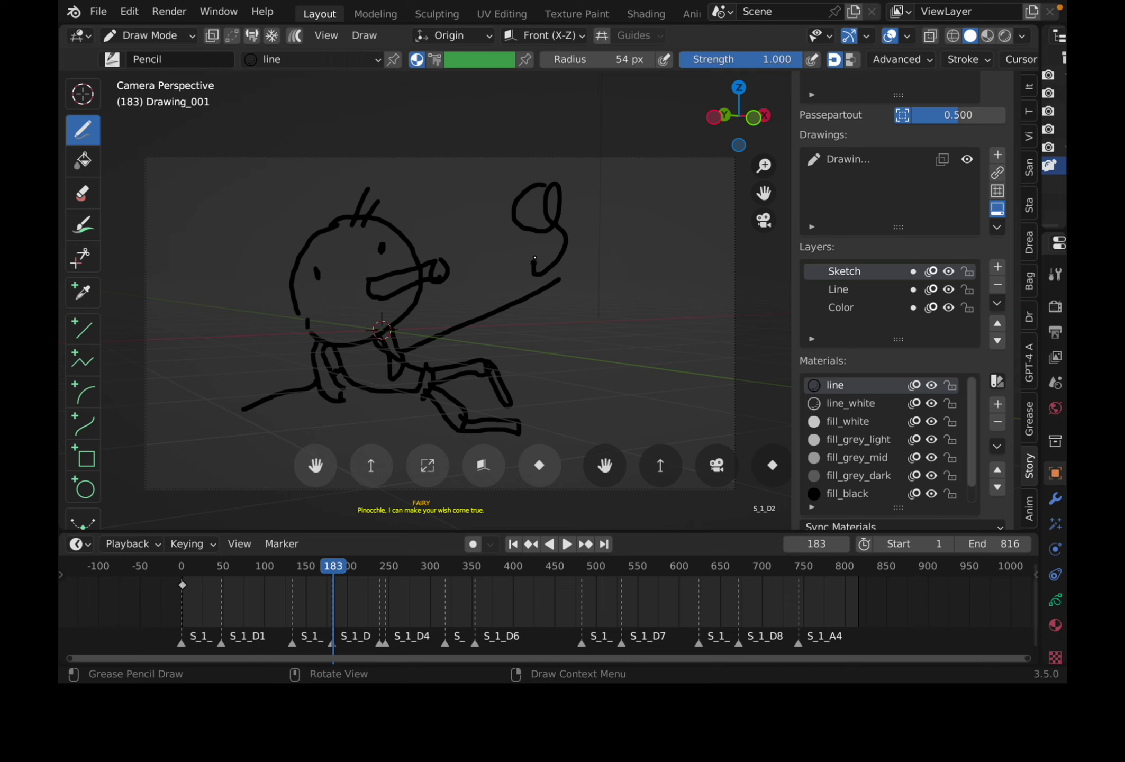
pyautogui.hotkey('ctrl', 'z')
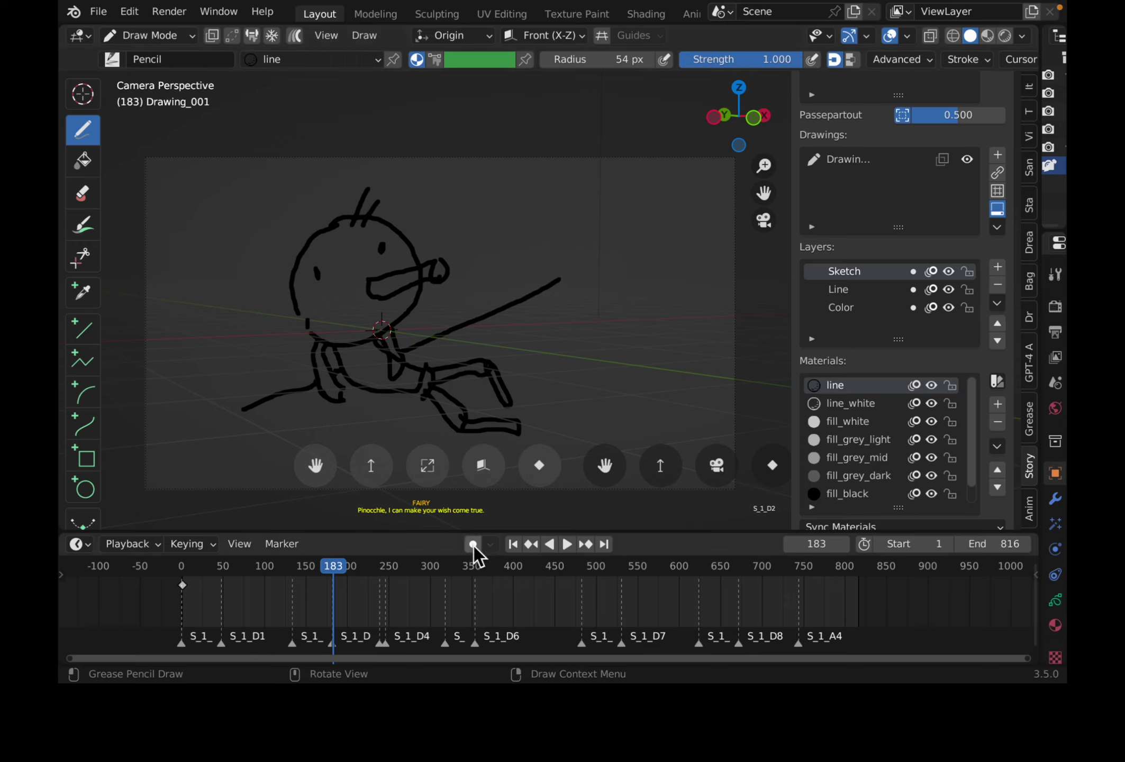
pyautogui.click(474, 544)
pyautogui.moveTo(516, 201); pyautogui.dragTo(528, 296)
pyautogui.hotkey('ctrl', 'z')
# Widen the Storytools sidebar slightly and reduce the timeline's height to enlarge the 3D viewport.
pyautogui.moveTo(789, 244); pyautogui.dragTo(770, 245)
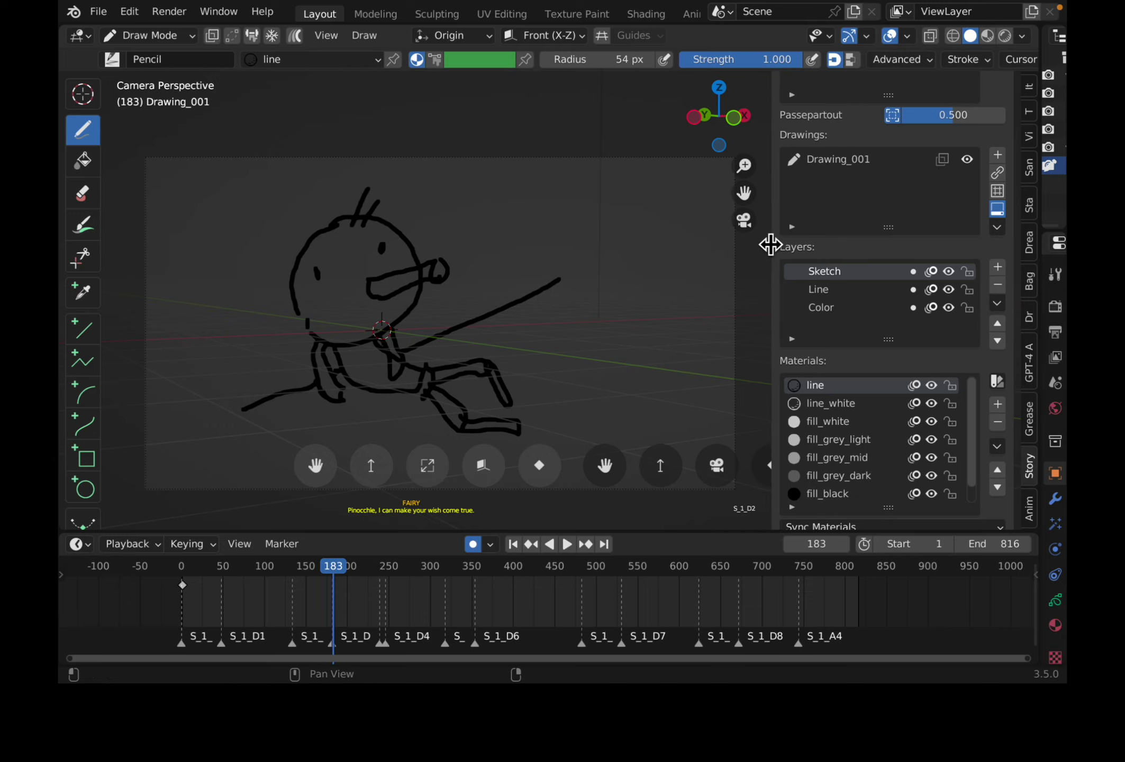
pyautogui.moveTo(773, 529)
pyautogui.mouseDown()
pyautogui.moveTo(768, 586)
pyautogui.moveTo(770, 568)
pyautogui.mouseUp()
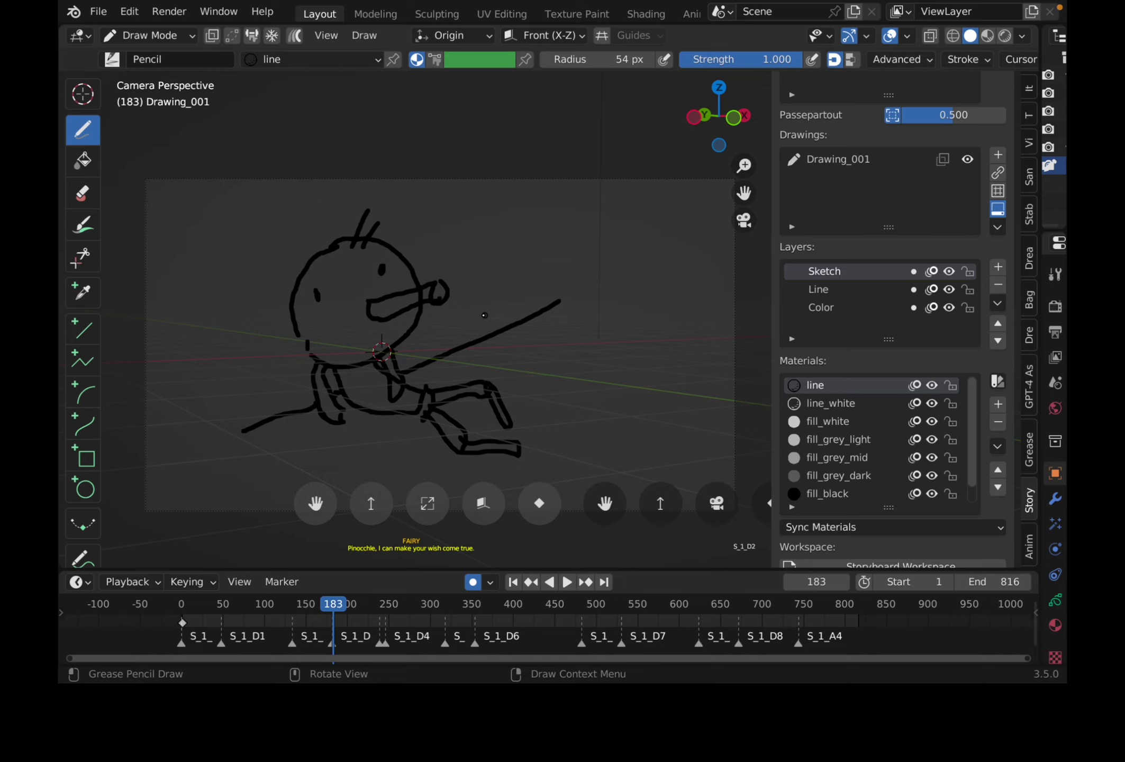
# Sketch the fairy's head at frame 183, with an oval face, shoulder-length hair, eyes, eyebrows, nose and mouth.
pyautogui.moveTo(436, 250)
pyautogui.mouseDown()
pyautogui.moveTo(425, 264)
pyautogui.moveTo(450, 350)
pyautogui.moveTo(515, 305)
pyautogui.moveTo(449, 245)
pyautogui.moveTo(433, 244)
pyautogui.moveTo(407, 282)
pyautogui.moveTo(417, 328)
pyautogui.moveTo(540, 293)
pyautogui.moveTo(516, 312)
pyautogui.mouseUp()
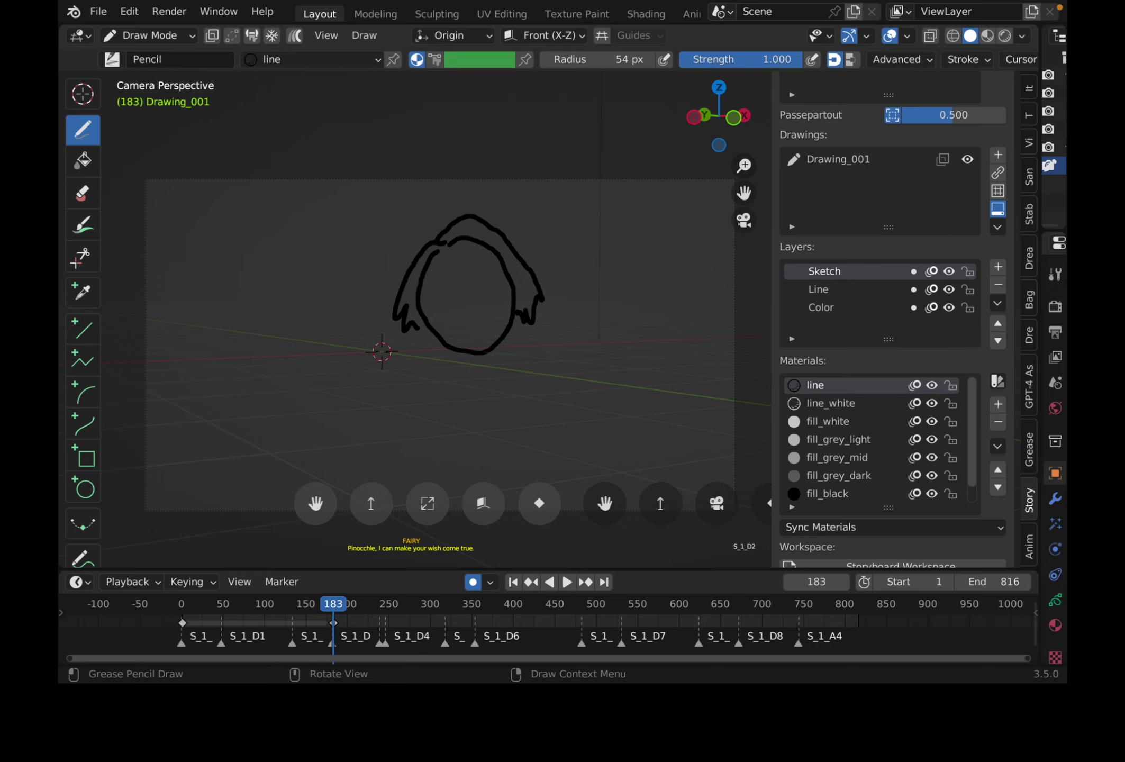
pyautogui.moveTo(427, 295)
pyautogui.mouseDown()
pyautogui.moveTo(484, 290)
pyautogui.moveTo(477, 336)
pyautogui.mouseUp()
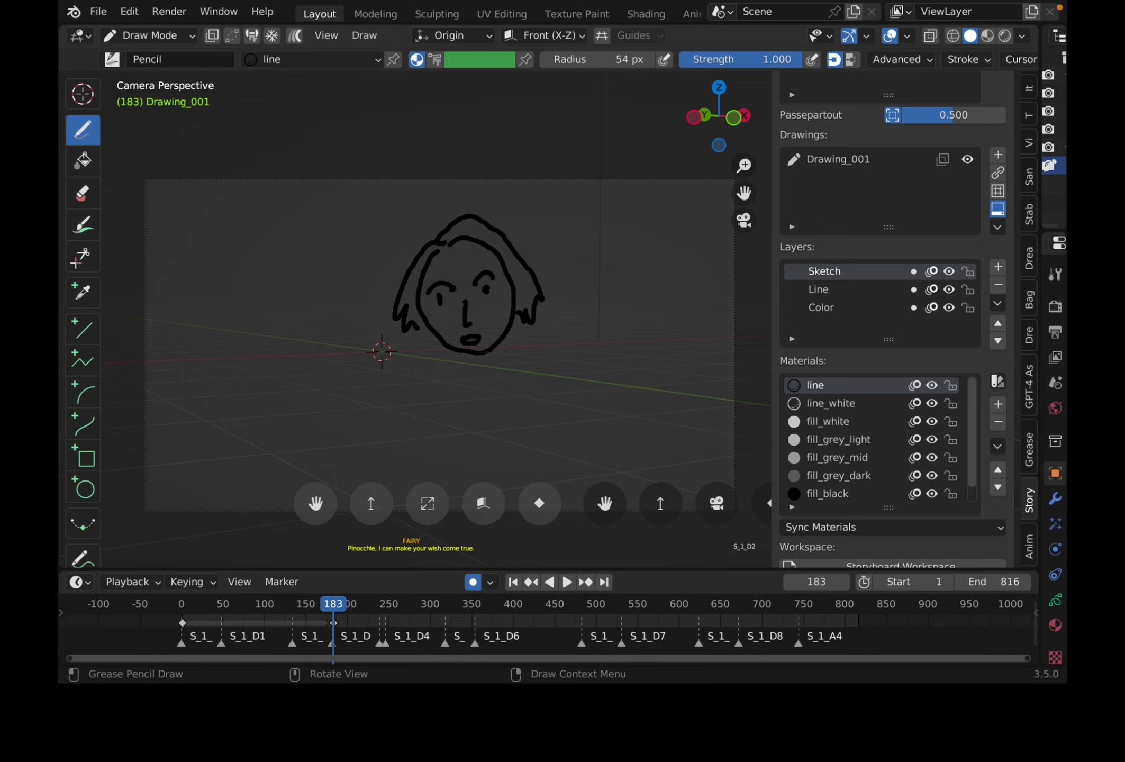
# Draw the fairy's small body, wings, legs and an arm raising a wand with spark marks at its tip.
pyautogui.moveTo(456, 352)
pyautogui.mouseDown()
pyautogui.moveTo(482, 424)
pyautogui.moveTo(496, 349)
pyautogui.moveTo(393, 357)
pyautogui.moveTo(412, 389)
pyautogui.mouseUp()
pyautogui.moveTo(395, 400)
pyautogui.mouseDown()
pyautogui.moveTo(388, 428)
pyautogui.moveTo(465, 407)
pyautogui.mouseUp()
pyautogui.moveTo(516, 353)
pyautogui.mouseDown()
pyautogui.moveTo(520, 344)
pyautogui.moveTo(553, 413)
pyautogui.moveTo(511, 407)
pyautogui.mouseUp()
pyautogui.moveTo(460, 371); pyautogui.dragTo(495, 367)
pyautogui.moveTo(471, 385)
pyautogui.mouseDown()
pyautogui.moveTo(497, 380)
pyautogui.moveTo(495, 402)
pyautogui.mouseUp()
pyautogui.moveTo(427, 389)
pyautogui.mouseDown()
pyautogui.moveTo(442, 378)
pyautogui.moveTo(362, 319)
pyautogui.moveTo(431, 376)
pyautogui.mouseUp()
pyautogui.moveTo(356, 321); pyautogui.dragTo(339, 326)
pyautogui.moveTo(326, 292); pyautogui.dragTo(347, 301)
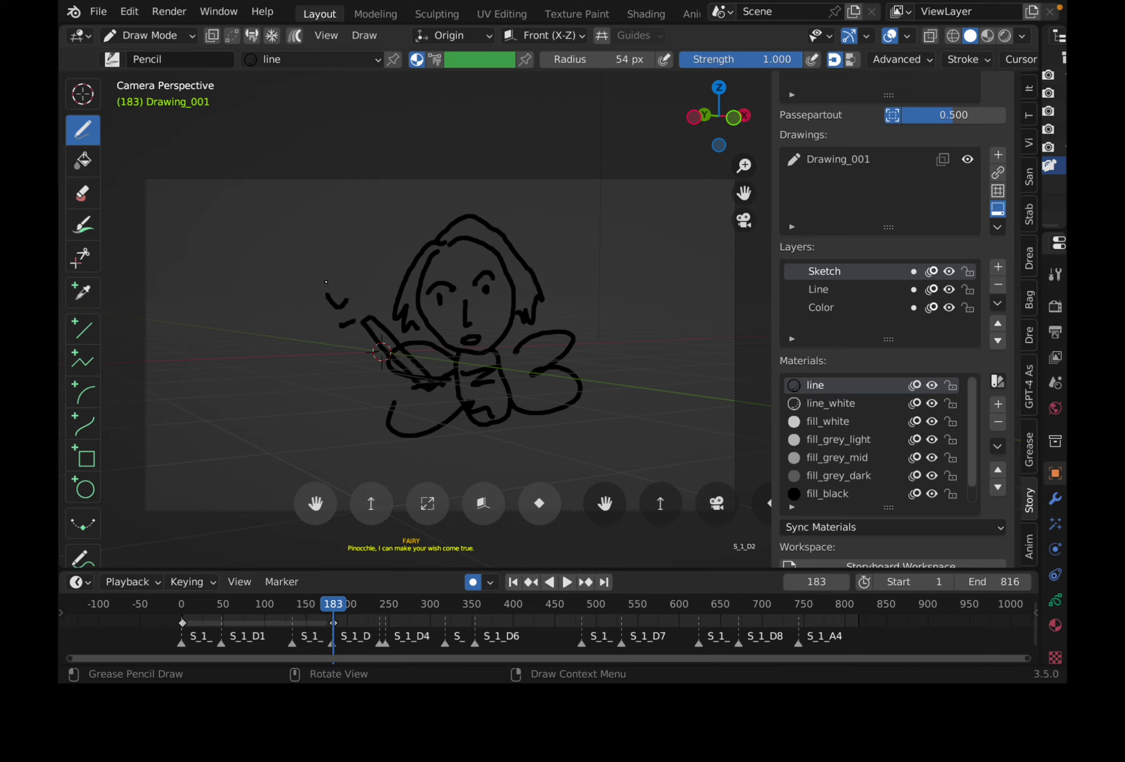
pyautogui.moveTo(467, 419); pyautogui.dragTo(475, 456)
pyautogui.moveTo(483, 426); pyautogui.dragTo(501, 443)
# Add radiating light strokes on both sides of the fairy and save the file.
pyautogui.moveTo(608, 269); pyautogui.dragTo(671, 229)
pyautogui.moveTo(617, 288); pyautogui.dragTo(664, 270)
pyautogui.moveTo(622, 320); pyautogui.dragTo(681, 312)
pyautogui.moveTo(612, 393); pyautogui.dragTo(661, 395)
pyautogui.moveTo(612, 416); pyautogui.dragTo(649, 420)
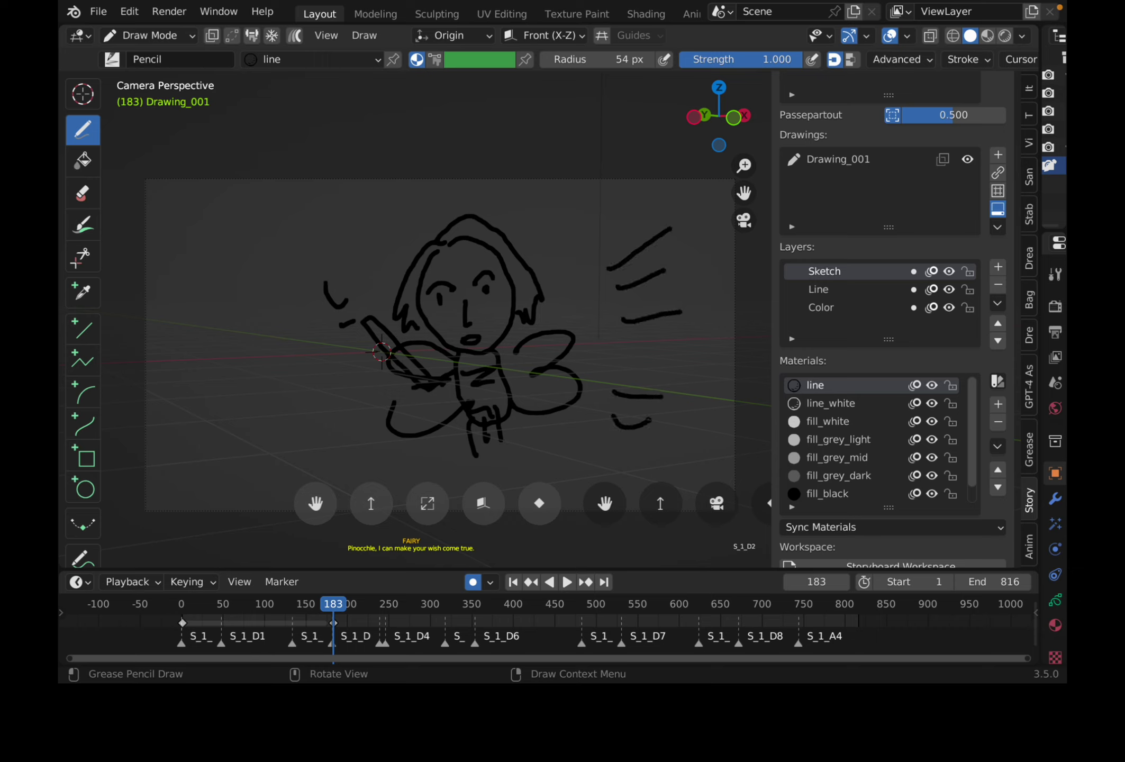
pyautogui.moveTo(354, 404)
pyautogui.mouseDown()
pyautogui.moveTo(311, 440)
pyautogui.moveTo(288, 418)
pyautogui.mouseUp()
pyautogui.moveTo(316, 349); pyautogui.dragTo(265, 375)
pyautogui.moveTo(306, 298); pyautogui.dragTo(291, 310)
pyautogui.moveTo(251, 250); pyautogui.dragTo(323, 268)
pyautogui.moveTo(268, 223); pyautogui.dragTo(346, 215)
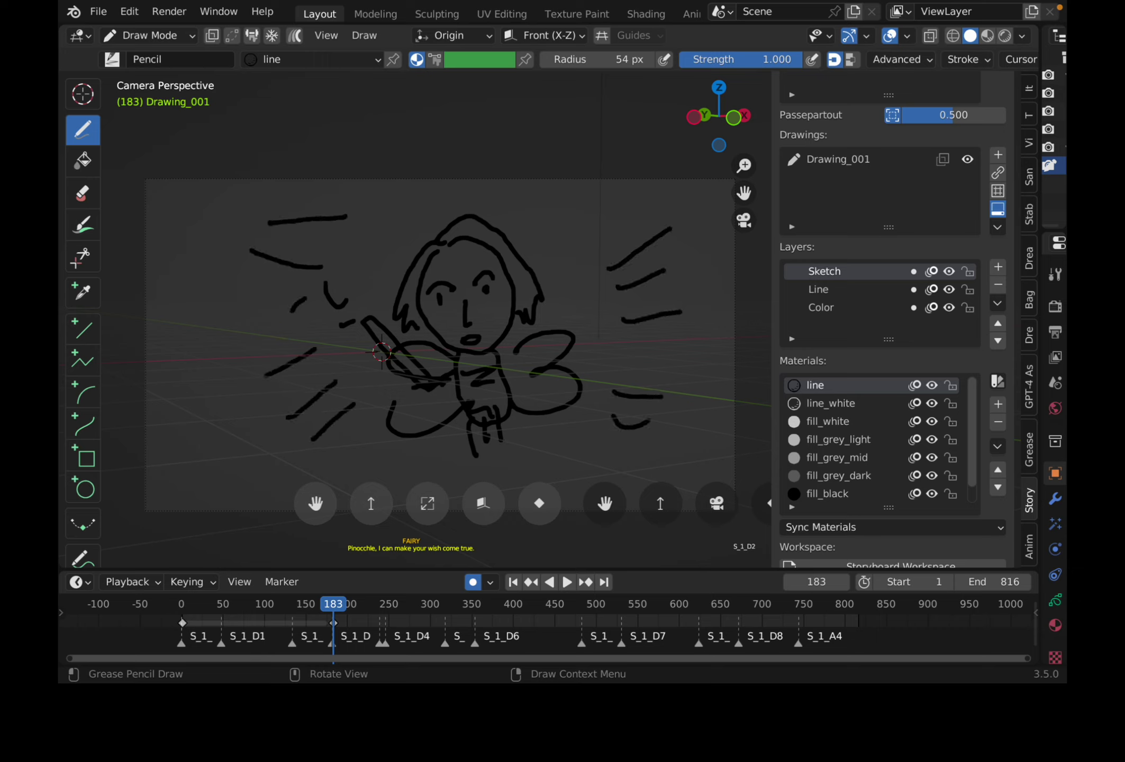
pyautogui.hotkey('ctrl', 's')
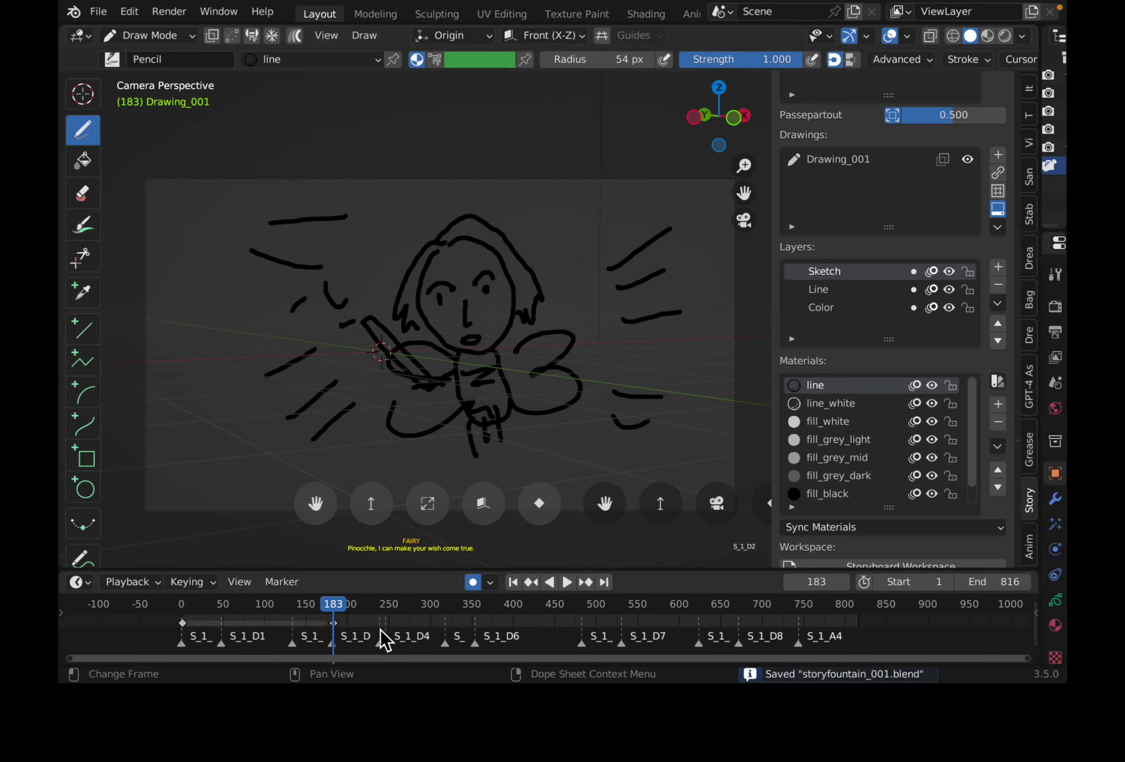
# Move to frame 240 at the S_1_D3 marker and sketch a large round Pinocchio head with two wide eyes and pupils.
pyautogui.click(369, 605)
pyautogui.moveTo(369, 604); pyautogui.dragTo(381, 604)
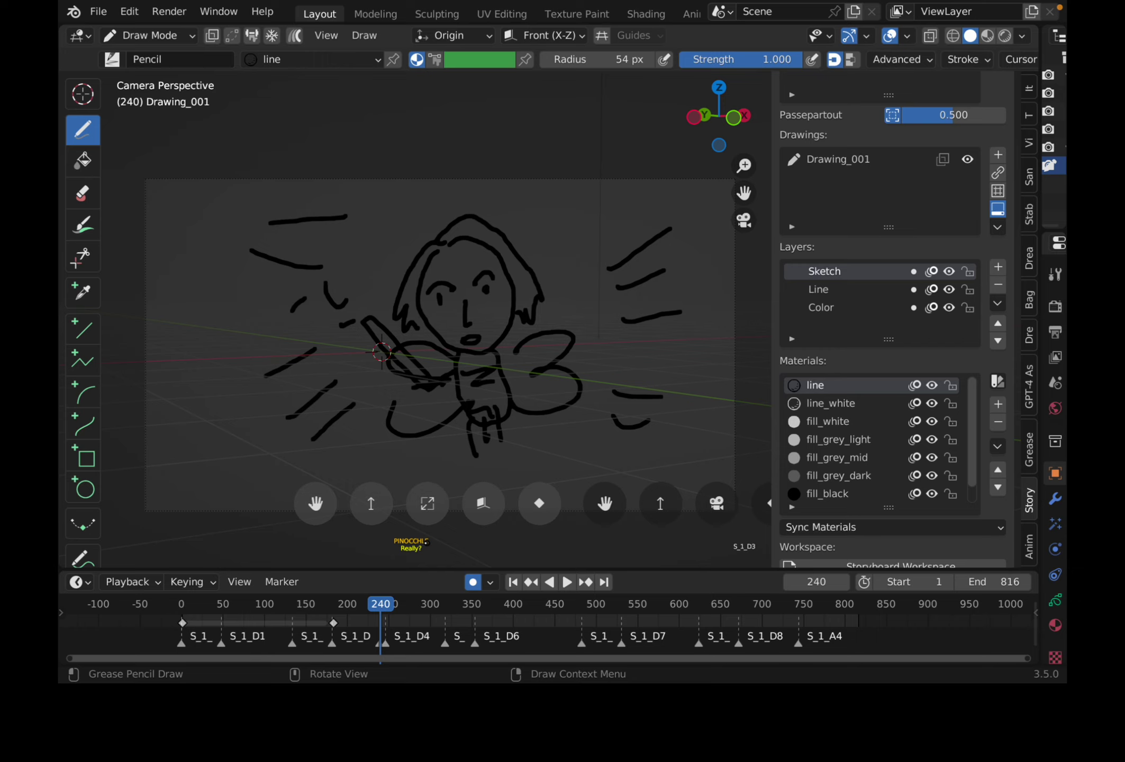
pyautogui.moveTo(423, 228)
pyautogui.mouseDown()
pyautogui.moveTo(328, 252)
pyautogui.moveTo(328, 424)
pyautogui.moveTo(478, 413)
pyautogui.moveTo(444, 238)
pyautogui.mouseUp()
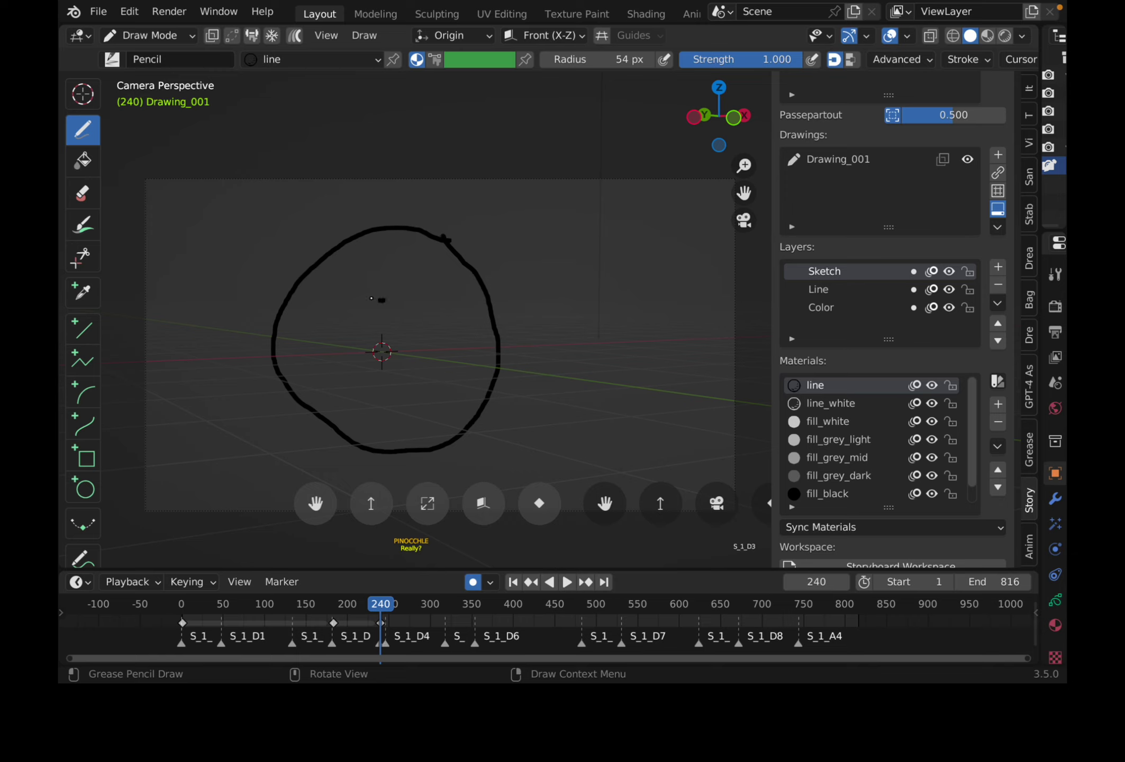
pyautogui.moveTo(370, 298)
pyautogui.mouseDown()
pyautogui.moveTo(394, 364)
pyautogui.moveTo(378, 298)
pyautogui.moveTo(390, 327)
pyautogui.mouseUp()
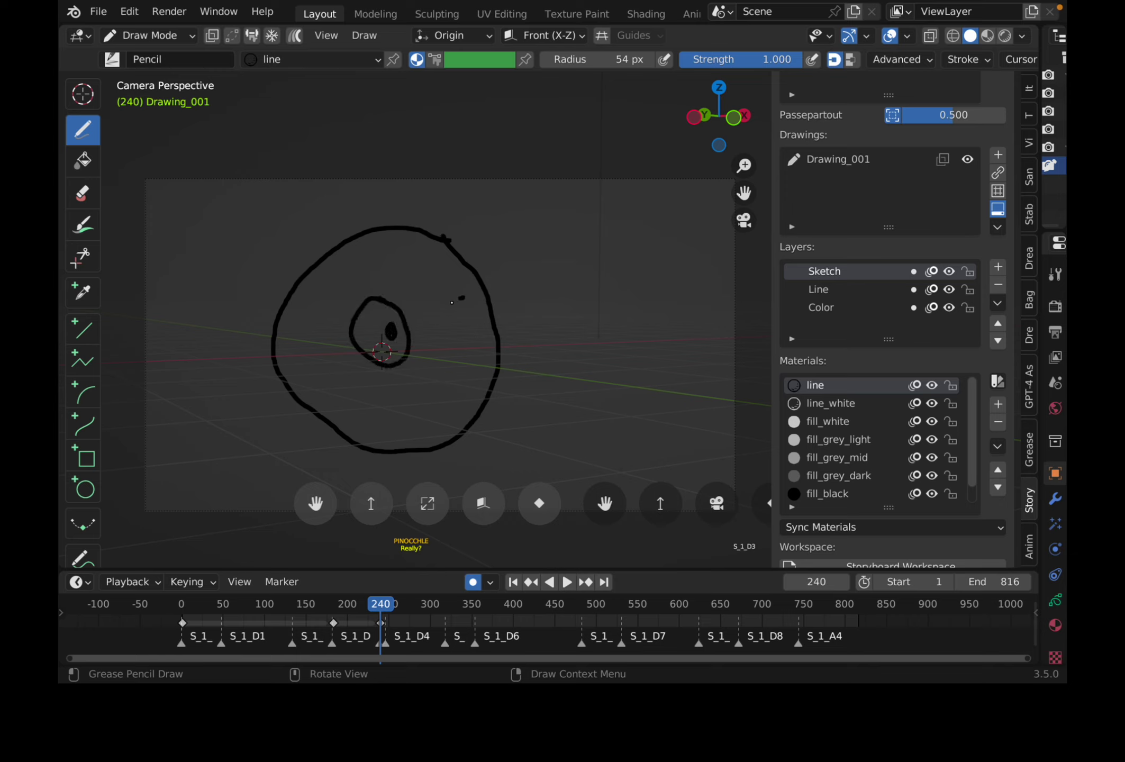
pyautogui.moveTo(451, 302)
pyautogui.mouseDown()
pyautogui.moveTo(479, 312)
pyautogui.moveTo(459, 294)
pyautogui.mouseUp()
pyautogui.moveTo(451, 322)
pyautogui.mouseDown()
pyautogui.moveTo(454, 336)
pyautogui.moveTo(452, 319)
pyautogui.mouseUp()
pyautogui.moveTo(429, 365)
pyautogui.mouseDown()
pyautogui.moveTo(425, 392)
pyautogui.moveTo(482, 383)
pyautogui.moveTo(429, 382)
pyautogui.mouseUp()
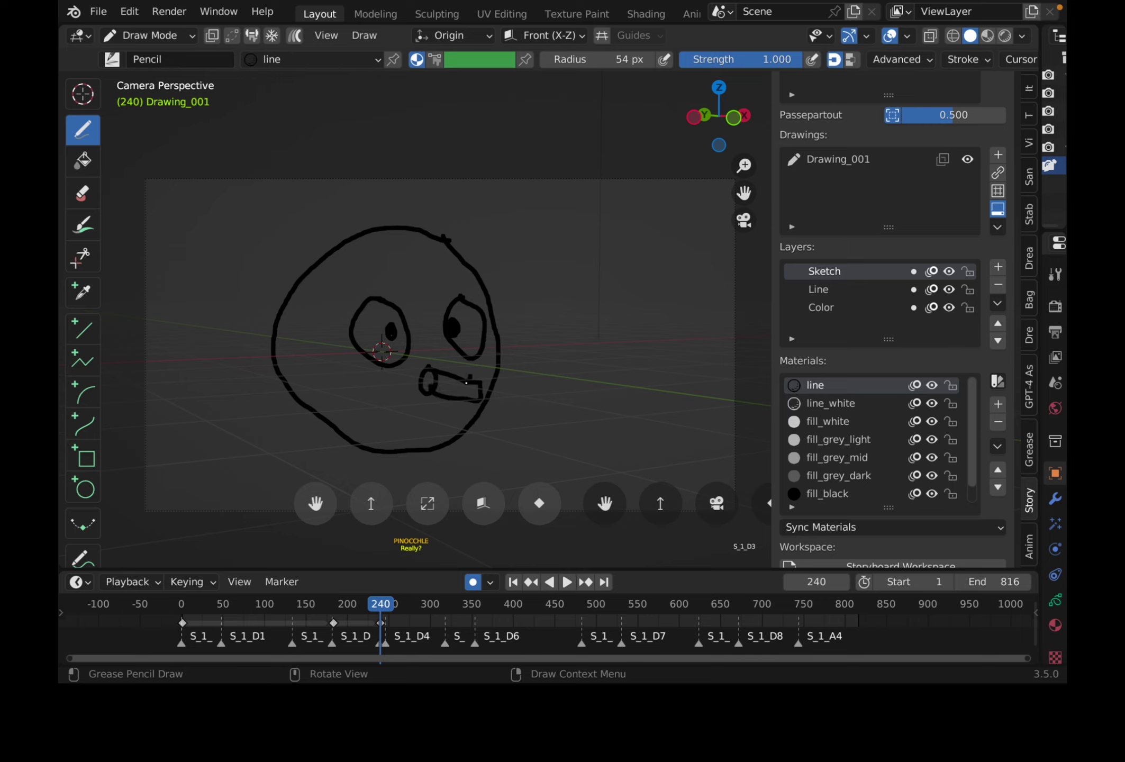
pyautogui.moveTo(466, 383); pyautogui.dragTo(465, 399)
pyautogui.hotkey('ctrl', 'z')
pyautogui.hotkey('ctrl', 'z')
pyautogui.hotkey('ctrl', 'z')
# Draw Pinocchio's nose below the eyes, and a small winged fairy holding a wand to the right of his head.
pyautogui.moveTo(434, 372)
pyautogui.mouseDown()
pyautogui.moveTo(479, 401)
pyautogui.moveTo(476, 393)
pyautogui.moveTo(467, 415)
pyautogui.mouseUp()
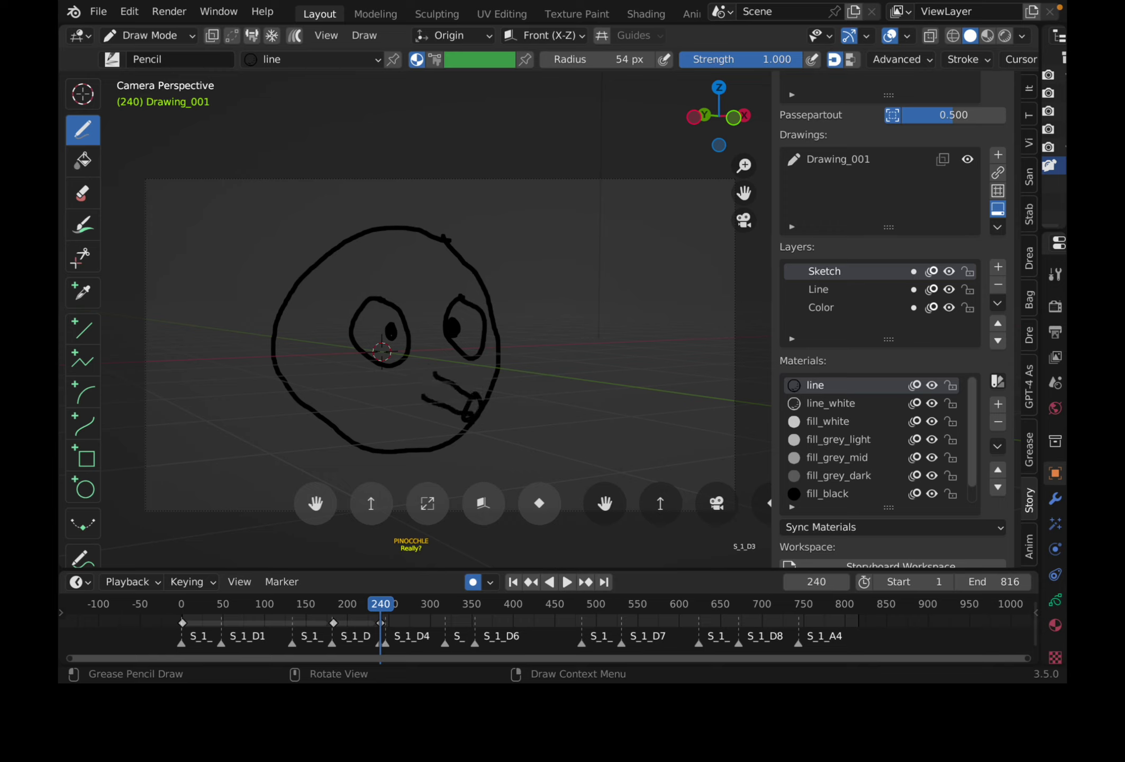
pyautogui.moveTo(561, 383)
pyautogui.mouseDown()
pyautogui.moveTo(554, 435)
pyautogui.moveTo(574, 379)
pyautogui.moveTo(560, 377)
pyautogui.moveTo(607, 389)
pyautogui.moveTo(581, 383)
pyautogui.moveTo(632, 437)
pyautogui.moveTo(581, 427)
pyautogui.moveTo(546, 385)
pyautogui.moveTo(528, 385)
pyautogui.moveTo(514, 350)
pyautogui.mouseUp()
pyautogui.moveTo(548, 430); pyautogui.dragTo(544, 446)
pyautogui.moveTo(567, 433); pyautogui.dragTo(564, 454)
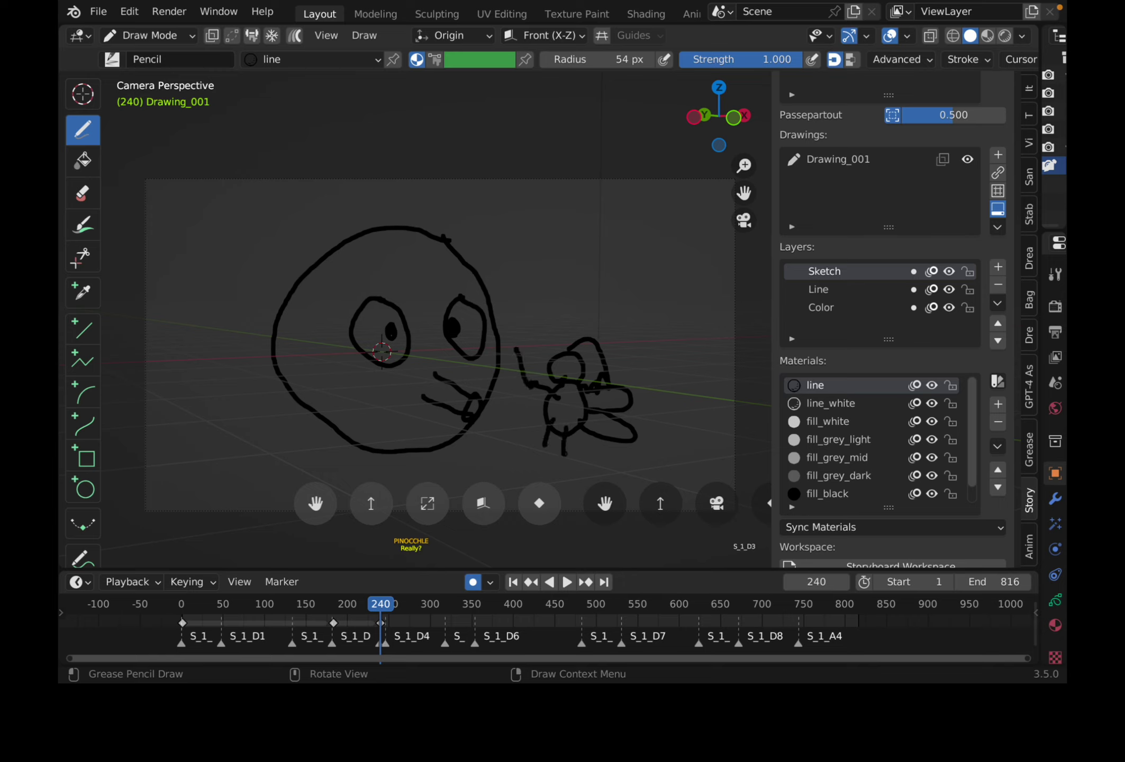
# Add short motion marks around the small fairy and raised eyebrows above Pinocchio's eyes.
pyautogui.moveTo(627, 341); pyautogui.dragTo(625, 359)
pyautogui.moveTo(634, 339); pyautogui.dragTo(635, 358)
pyautogui.moveTo(585, 305); pyautogui.dragTo(568, 319)
pyautogui.moveTo(560, 304); pyautogui.dragTo(567, 307)
pyautogui.moveTo(353, 276)
pyautogui.mouseDown()
pyautogui.moveTo(400, 272)
pyautogui.moveTo(364, 270)
pyautogui.mouseUp()
pyautogui.moveTo(440, 276)
pyautogui.mouseDown()
pyautogui.moveTo(478, 258)
pyautogui.moveTo(466, 245)
pyautogui.mouseUp()
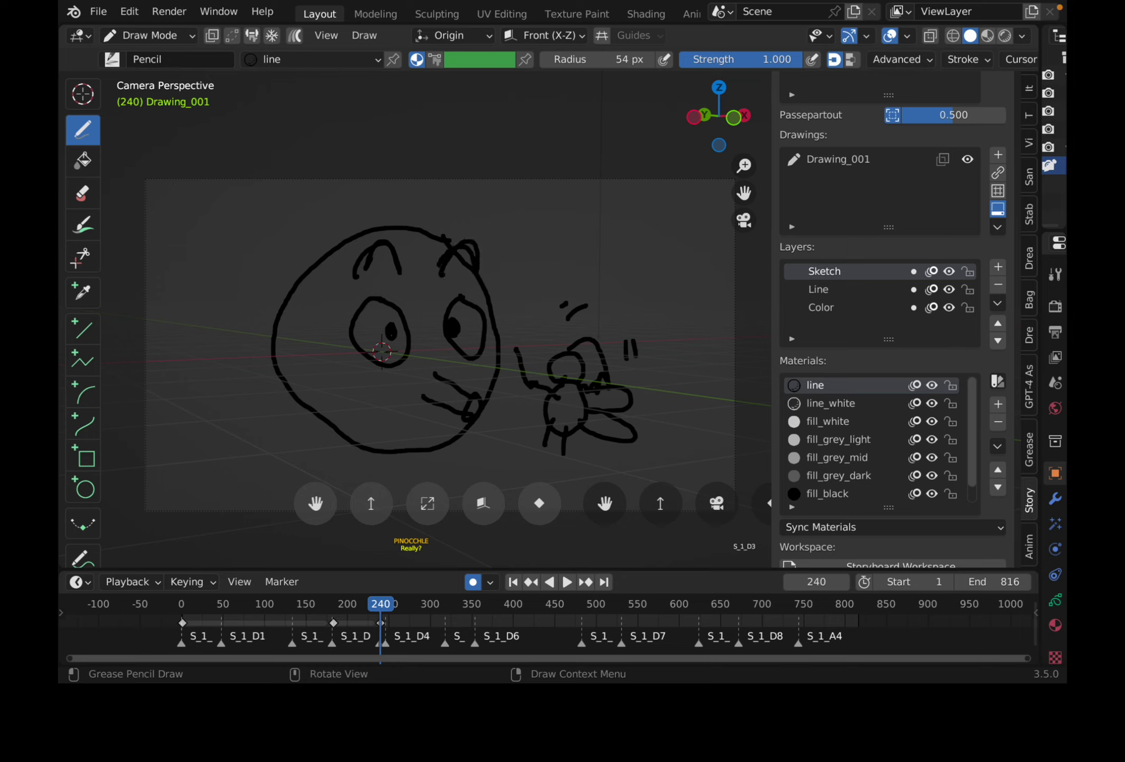
# Draw Pinocchio's open mouth and the first shoulder and torso lines below the head, undoing a stray arm stroke.
pyautogui.moveTo(354, 431)
pyautogui.mouseDown()
pyautogui.moveTo(376, 401)
pyautogui.moveTo(402, 462)
pyautogui.mouseUp()
pyautogui.moveTo(350, 430); pyautogui.dragTo(409, 447)
pyautogui.moveTo(310, 411); pyautogui.dragTo(239, 471)
pyautogui.moveTo(366, 450); pyautogui.dragTo(334, 539)
pyautogui.moveTo(296, 423)
pyautogui.mouseDown()
pyautogui.moveTo(234, 389)
pyautogui.moveTo(210, 483)
pyautogui.mouseUp()
pyautogui.hotkey('ctrl', 'z')
# Complete Pinocchio's body with the near arm's outline and the other arm reaching toward the fairy.
pyautogui.moveTo(295, 410); pyautogui.dragTo(304, 419)
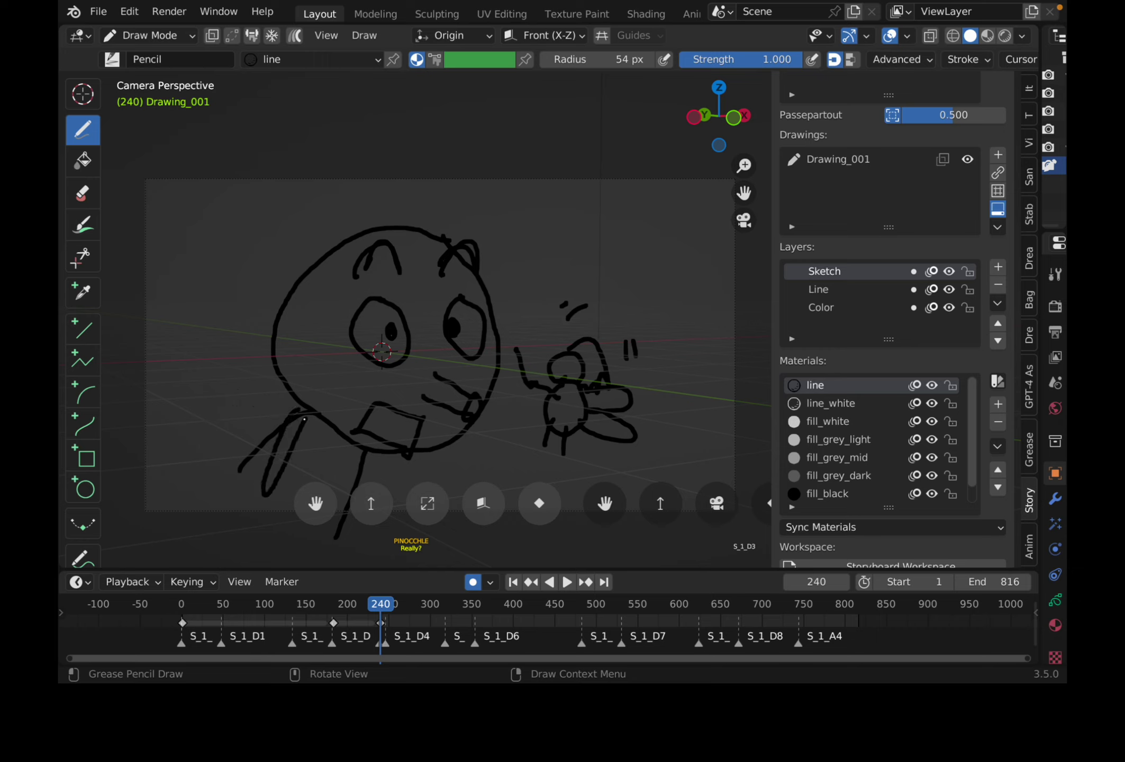
pyautogui.moveTo(263, 496); pyautogui.dragTo(276, 485)
pyautogui.moveTo(373, 462); pyautogui.dragTo(366, 476)
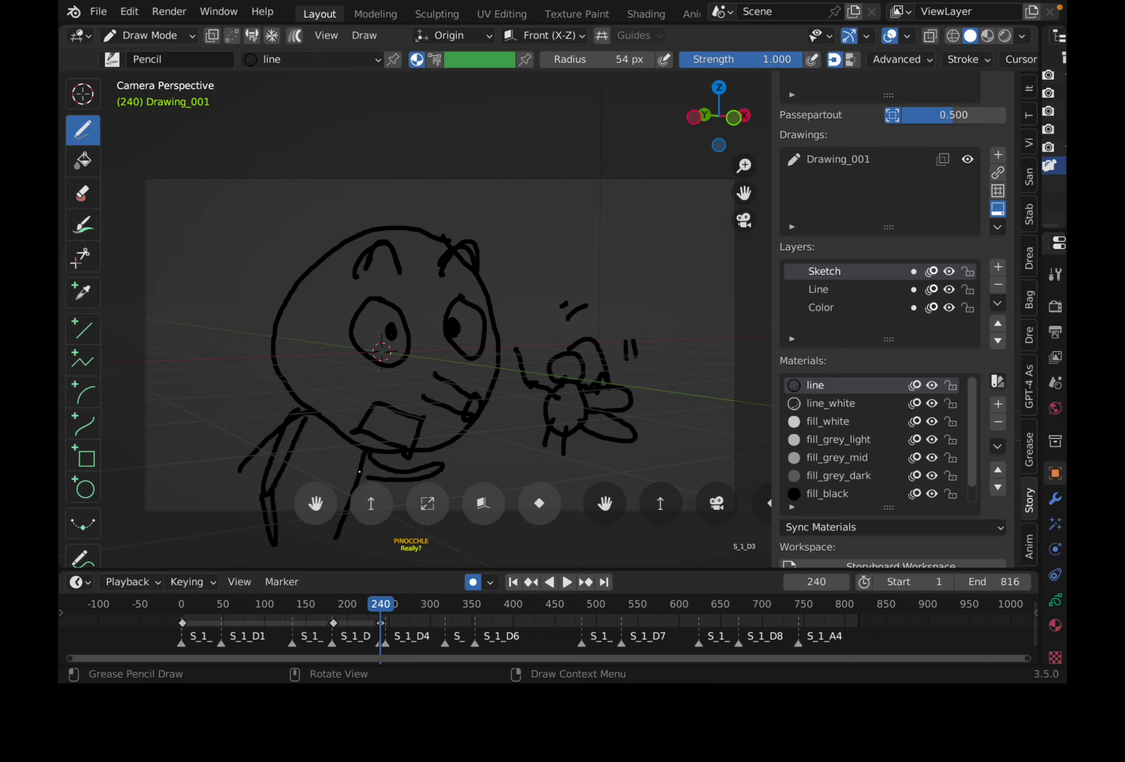
pyautogui.moveTo(497, 432); pyautogui.dragTo(442, 464)
pyautogui.moveTo(240, 467); pyautogui.dragTo(226, 528)
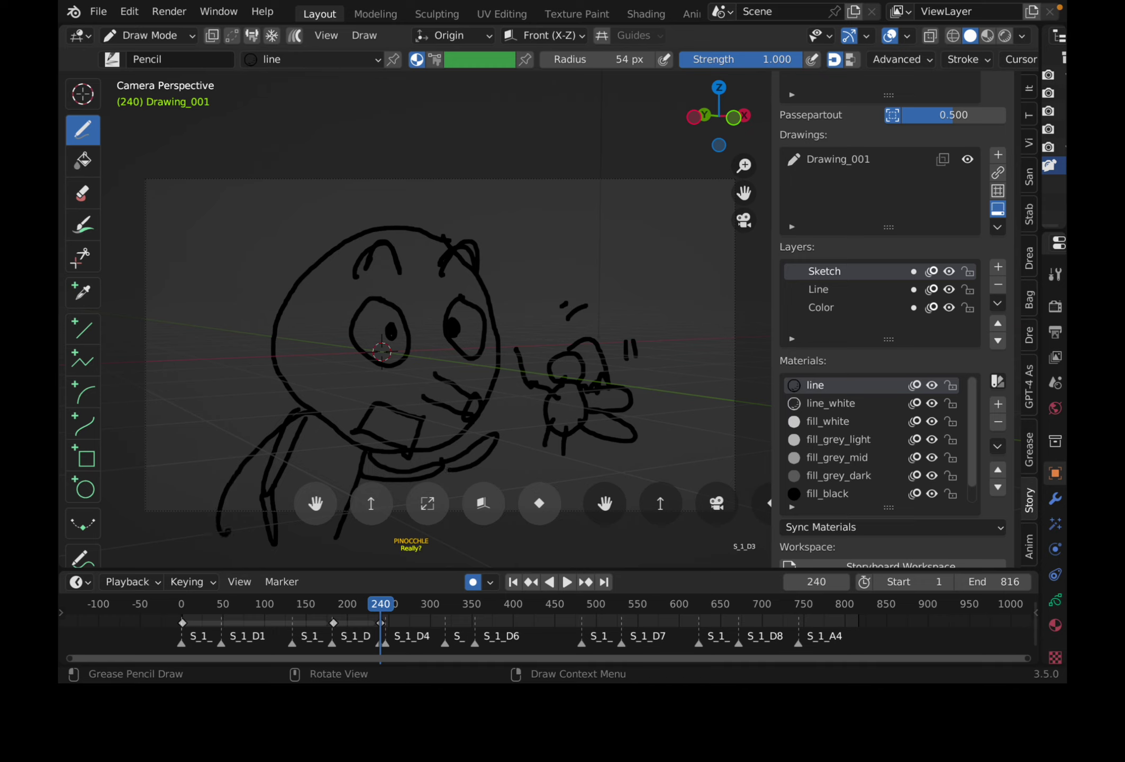
# Draw a pointed tuft of hair on top of Pinocchio's head and save the file.
pyautogui.moveTo(406, 234)
pyautogui.mouseDown()
pyautogui.moveTo(474, 217)
pyautogui.moveTo(465, 241)
pyautogui.mouseUp()
pyautogui.hotkey('ctrl', 's')
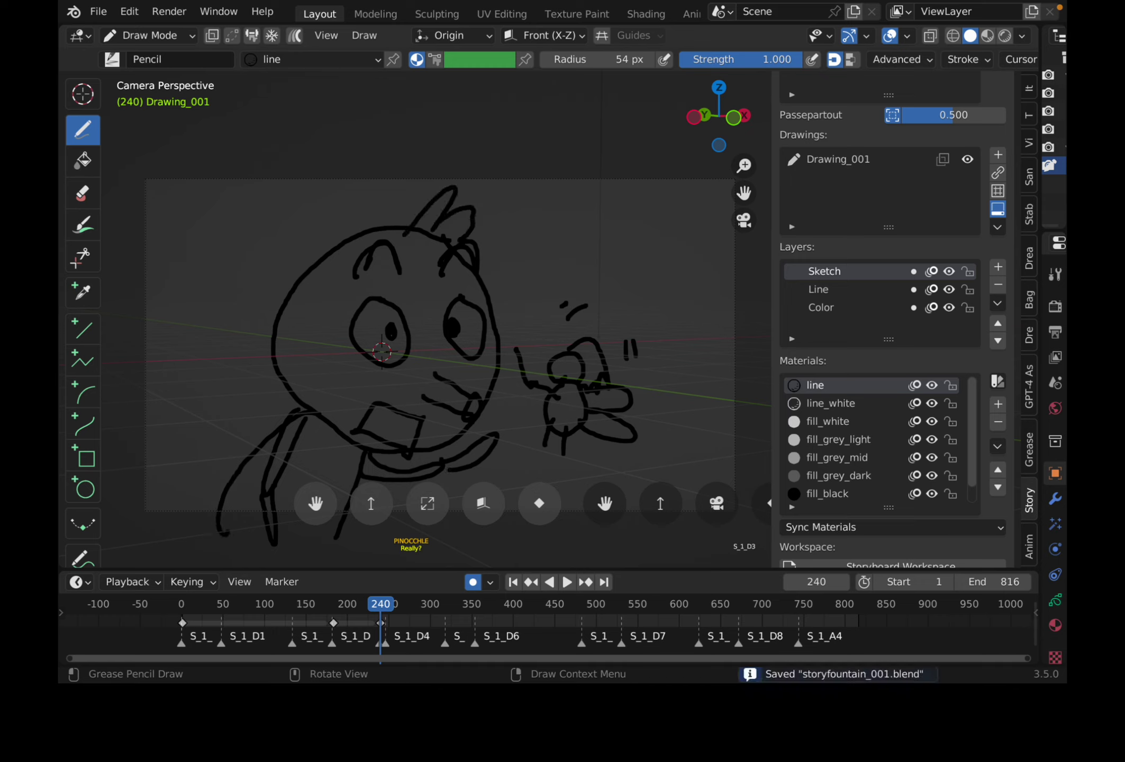
# Review the storyboard by scrubbing back to the first dialogue line and playing the animation from there.
pyautogui.moveTo(389, 605)
pyautogui.mouseDown()
pyautogui.moveTo(401, 606)
pyautogui.moveTo(257, 608)
pyautogui.mouseUp()
pyautogui.press('space')
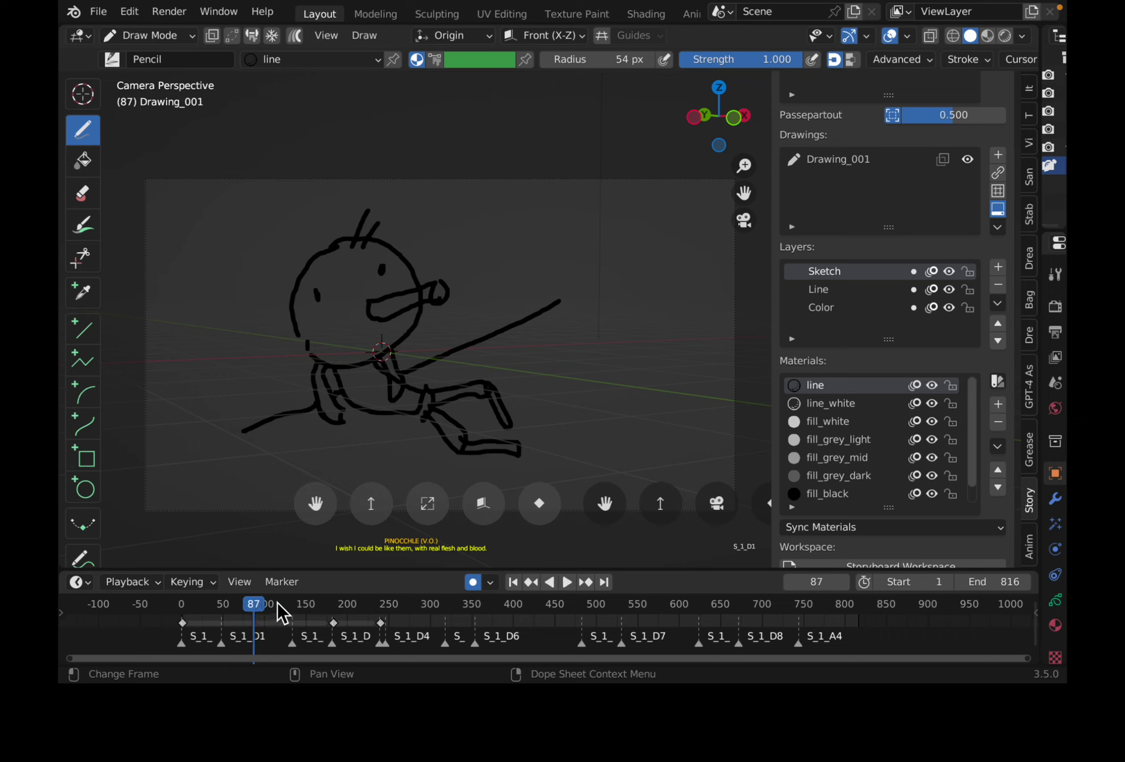
pyautogui.press('space')
pyautogui.click(239, 605)
pyautogui.press('space')
pyautogui.moveTo(464, 247); pyautogui.dragTo(500, 214)
pyautogui.hotkey('ctrl', 'z')
pyautogui.hotkey('ctrl', 'z')
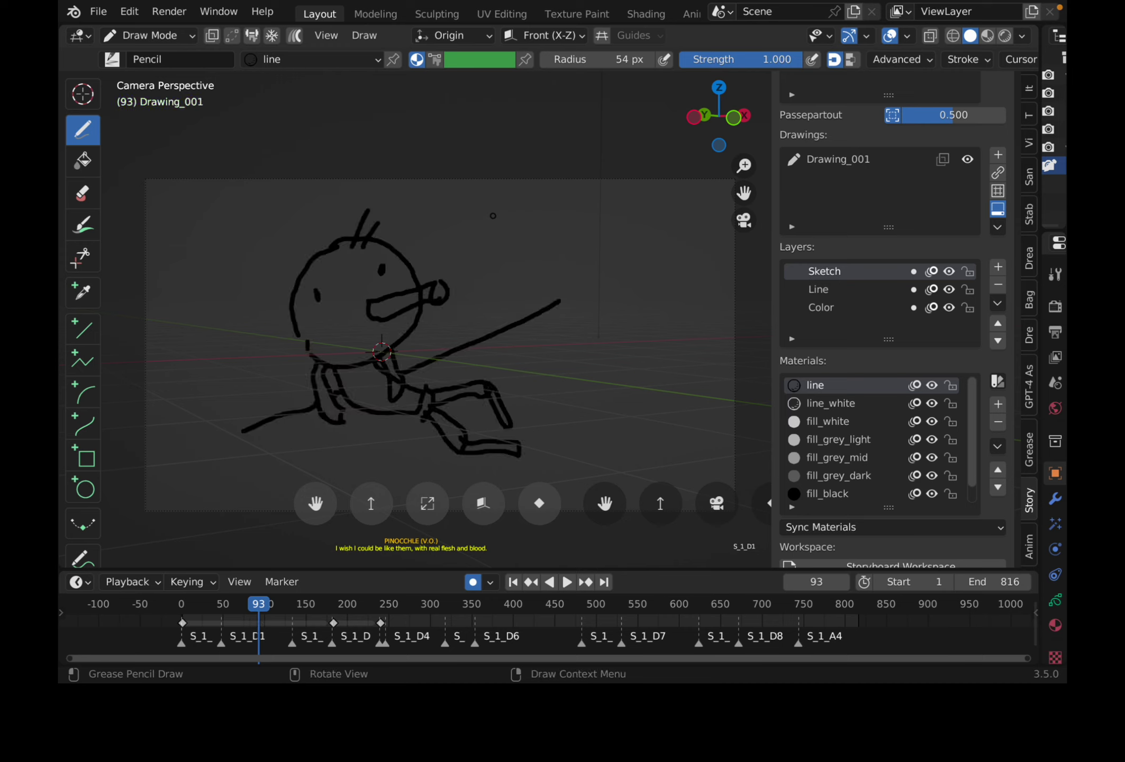
# Move the first drawing keyframe to about frame 17, and save the file with the playhead at frame 257.
pyautogui.click(183, 623)
pyautogui.moveTo(182, 623)
pyautogui.mouseDown()
pyautogui.moveTo(213, 620)
pyautogui.moveTo(197, 622)
pyautogui.mouseUp()
pyautogui.hotkey('shift', 'd')
pyautogui.click(220, 623)
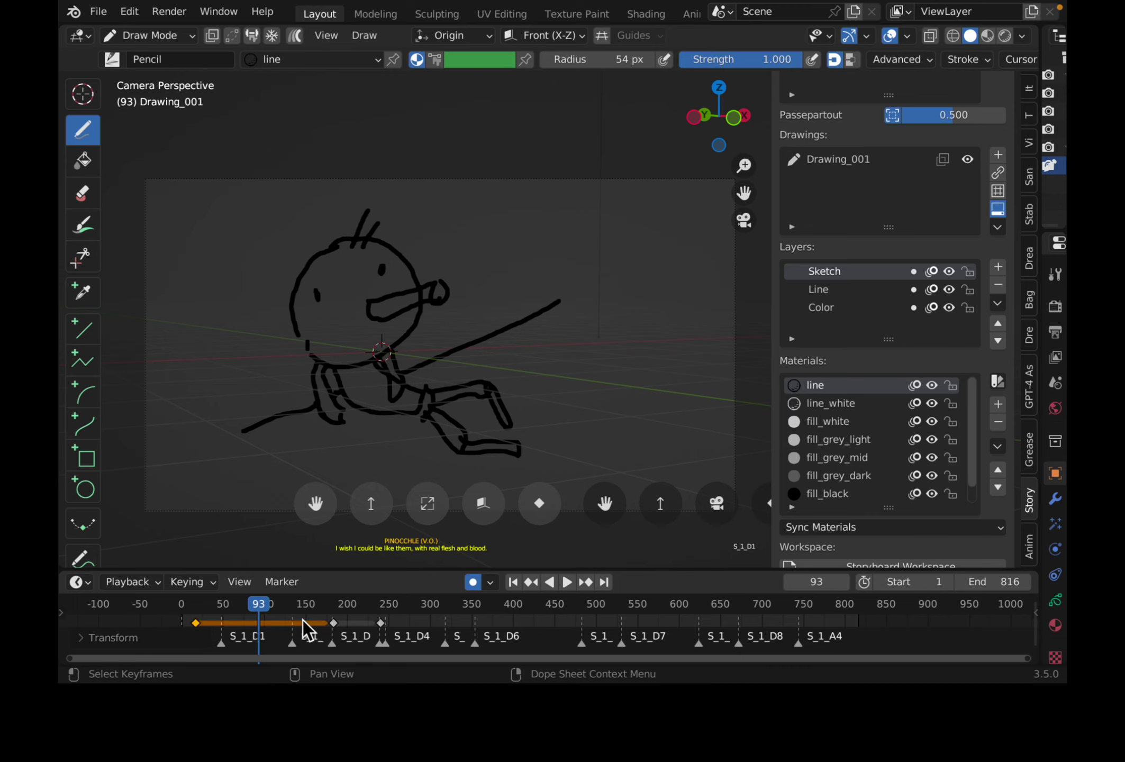
pyautogui.moveTo(292, 608)
pyautogui.mouseDown()
pyautogui.moveTo(239, 605)
pyautogui.moveTo(476, 606)
pyautogui.moveTo(370, 607)
pyautogui.moveTo(395, 598)
pyautogui.mouseUp()
pyautogui.hotkey('ctrl', 's')
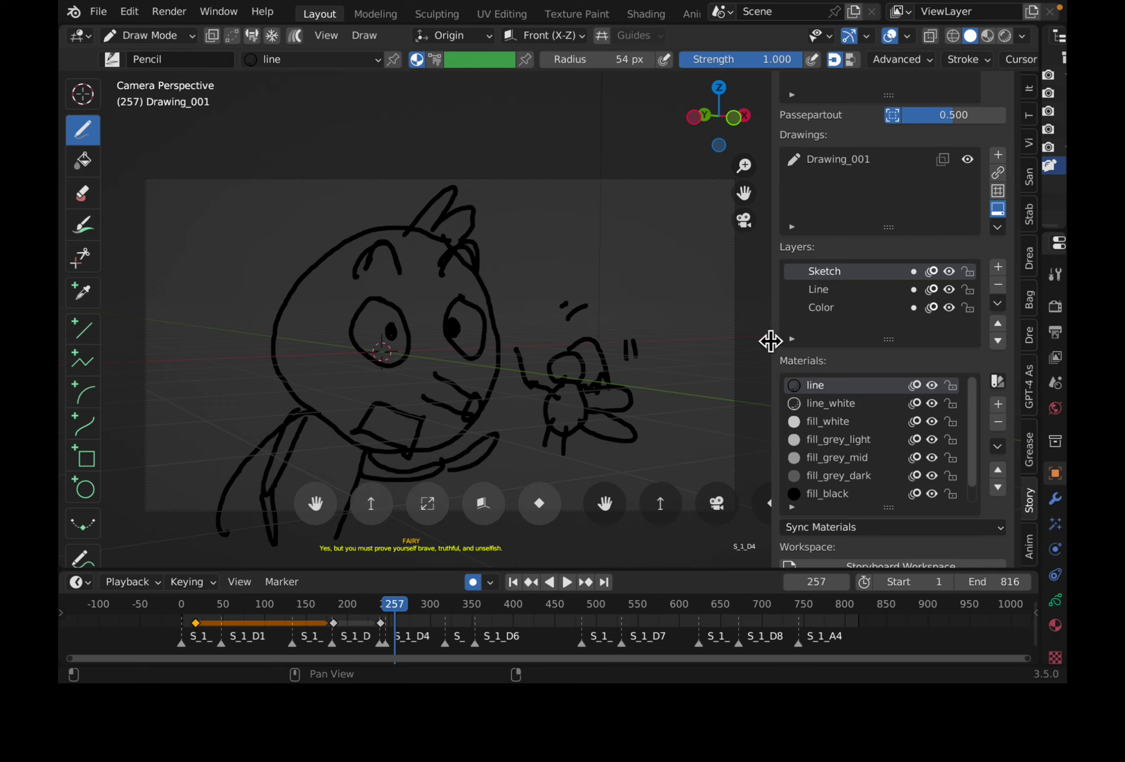
# Turn on the Onion Skin viewport overlay so neighbouring grease pencil drawings act as a tracing reference.
pyautogui.moveTo(770, 339); pyautogui.dragTo(764, 339)
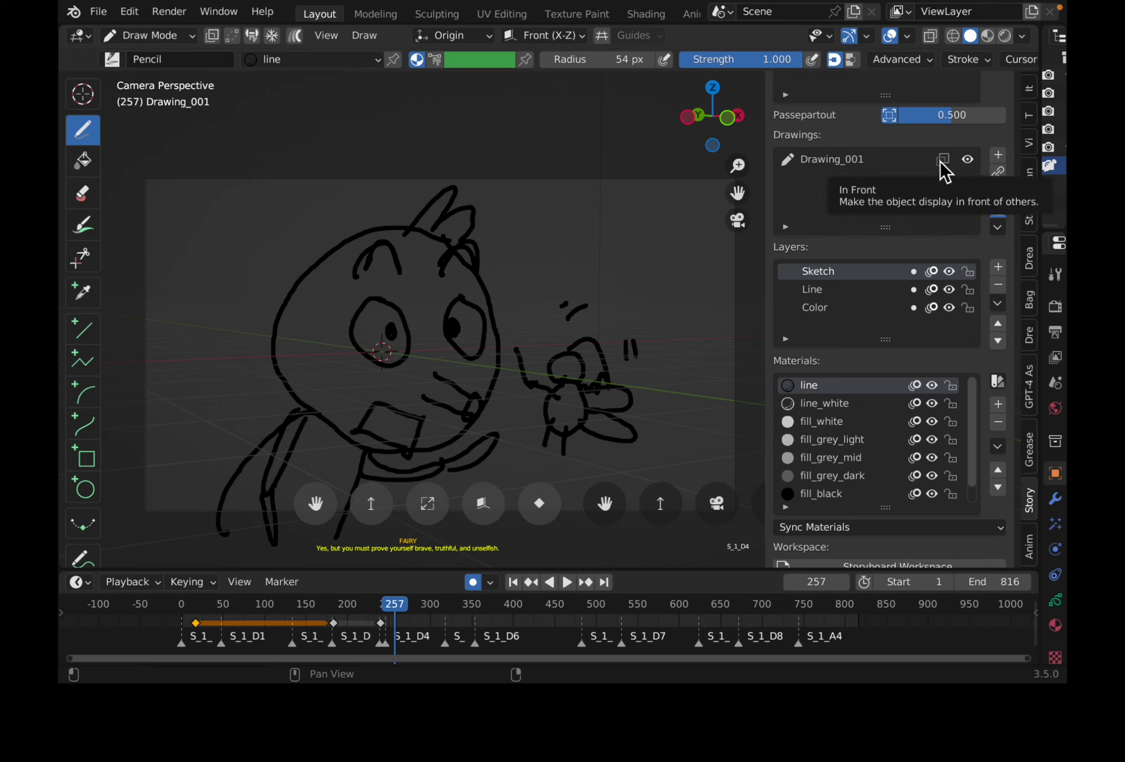
pyautogui.scroll(4, 940, 163)
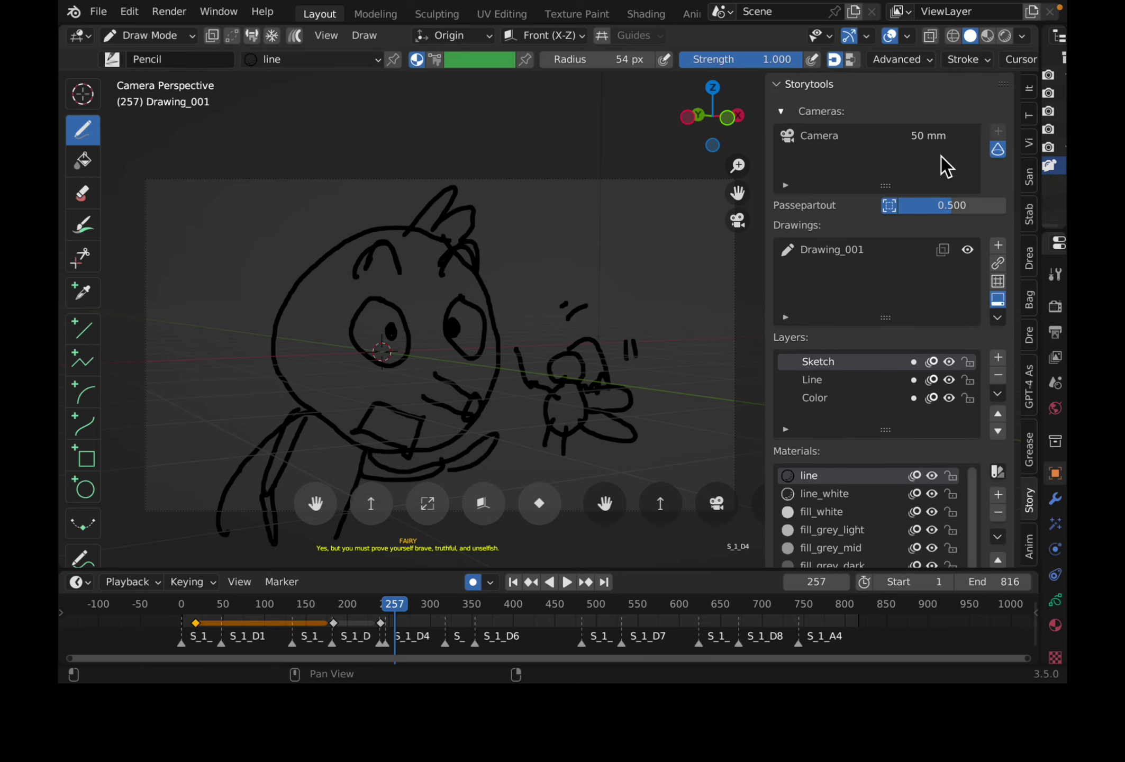
pyautogui.click(932, 362)
pyautogui.click(904, 36)
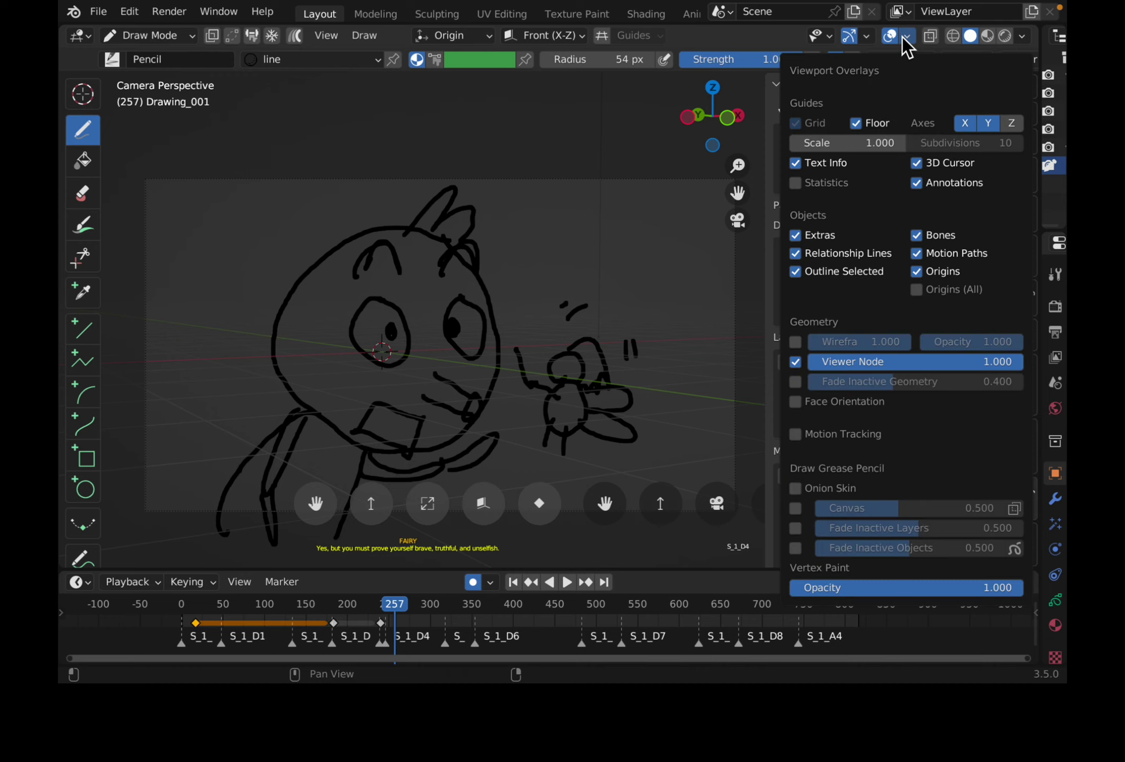
pyautogui.click(795, 486)
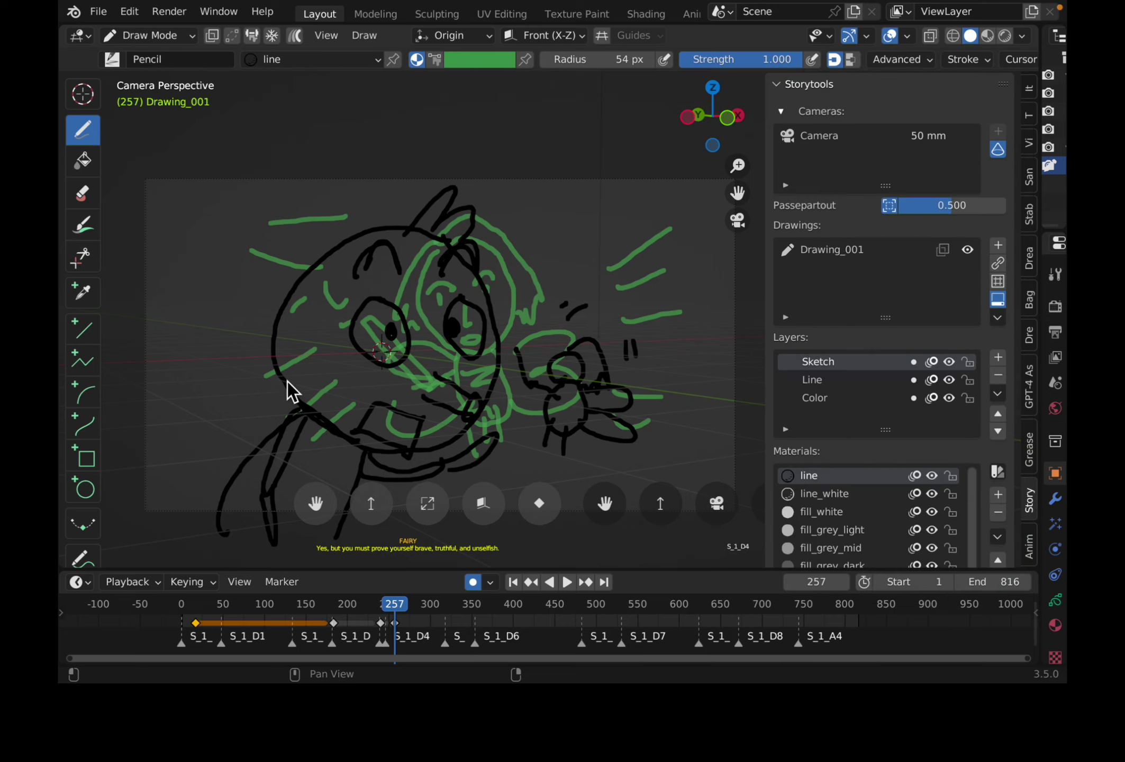
# At frame 257, trace Pinocchio's round head and add the torso sides and both arms below it.
pyautogui.moveTo(486, 284); pyautogui.dragTo(394, 446)
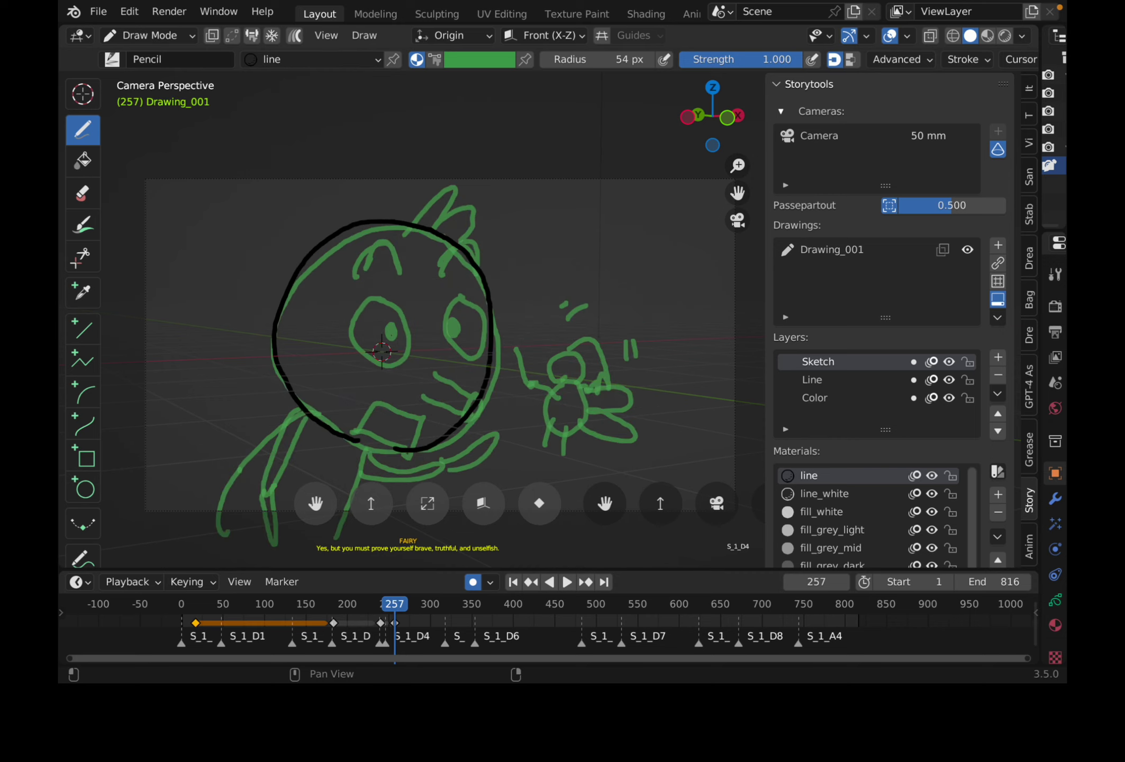
pyautogui.moveTo(312, 419); pyautogui.dragTo(260, 549)
pyautogui.moveTo(365, 449); pyautogui.dragTo(364, 544)
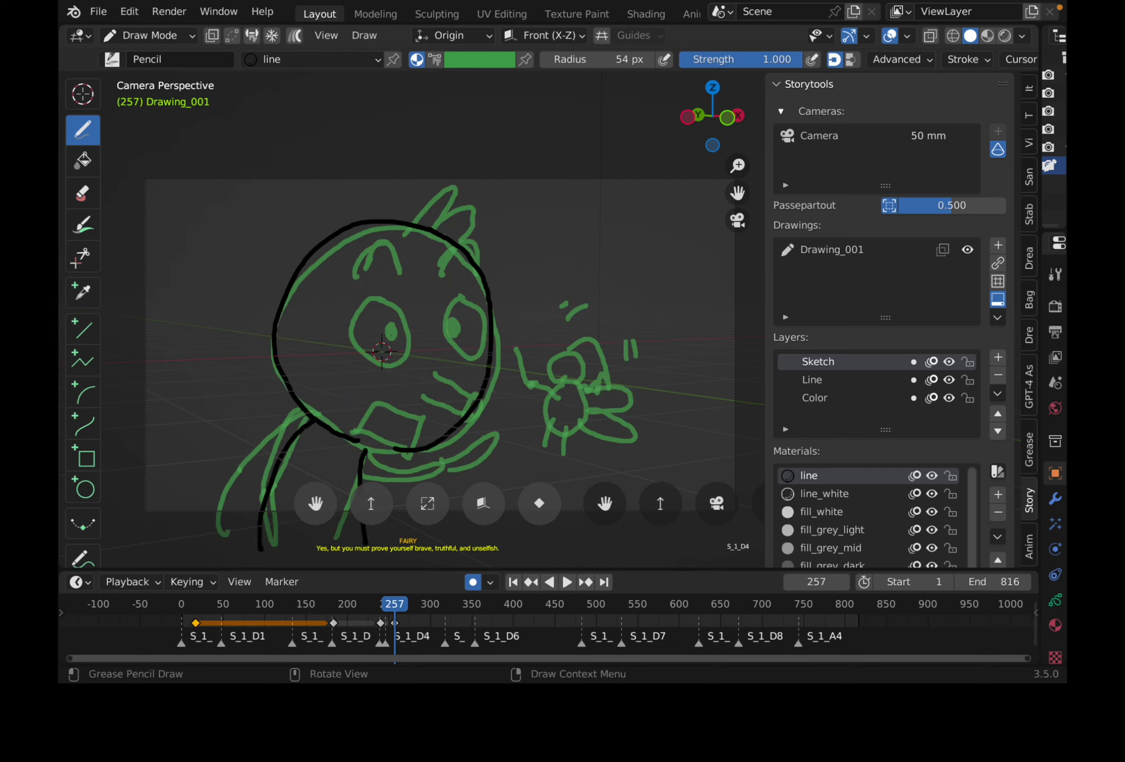
pyautogui.moveTo(309, 422); pyautogui.dragTo(307, 426)
pyautogui.moveTo(369, 453); pyautogui.dragTo(404, 502)
pyautogui.moveTo(377, 442); pyautogui.dragTo(415, 485)
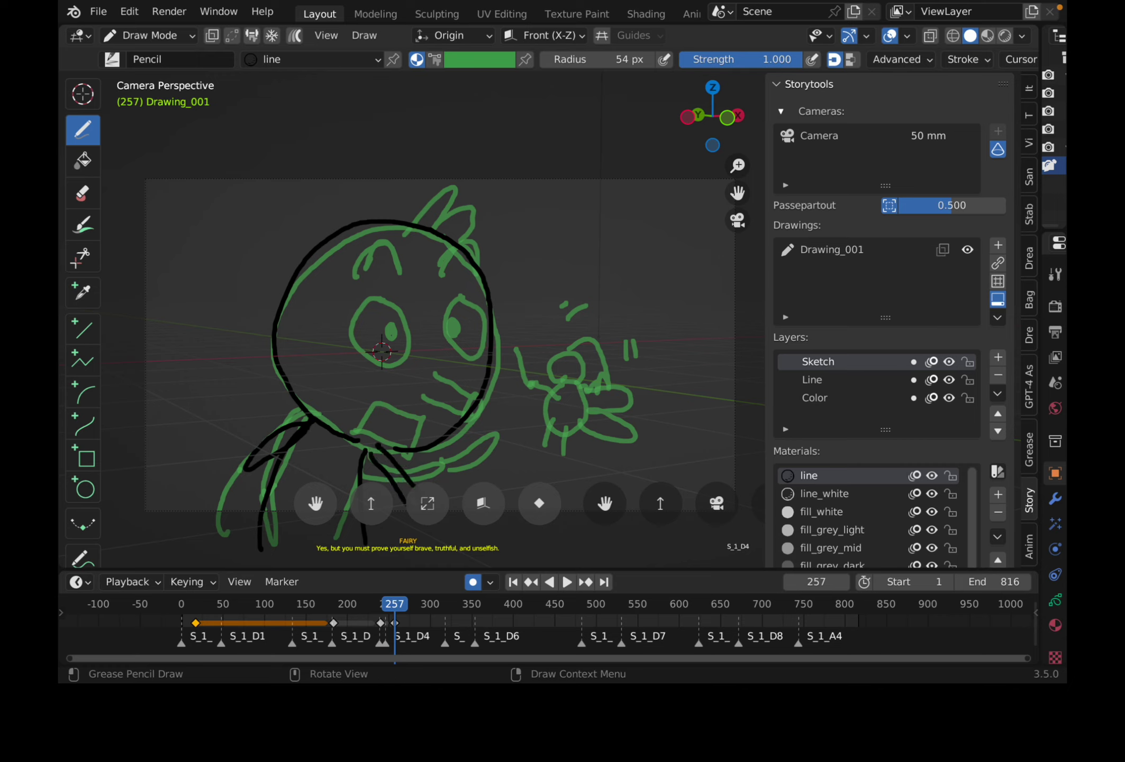
pyautogui.moveTo(236, 501); pyautogui.dragTo(227, 538)
# Draw Pinocchio's two round eyes with pupils, his blunt-ended nose, and a short curved mouth line.
pyautogui.moveTo(354, 311)
pyautogui.mouseDown()
pyautogui.moveTo(397, 339)
pyautogui.moveTo(364, 308)
pyautogui.moveTo(377, 334)
pyautogui.mouseUp()
pyautogui.moveTo(445, 303)
pyautogui.mouseDown()
pyautogui.moveTo(443, 352)
pyautogui.moveTo(446, 302)
pyautogui.mouseUp()
pyautogui.moveTo(438, 316); pyautogui.dragTo(440, 321)
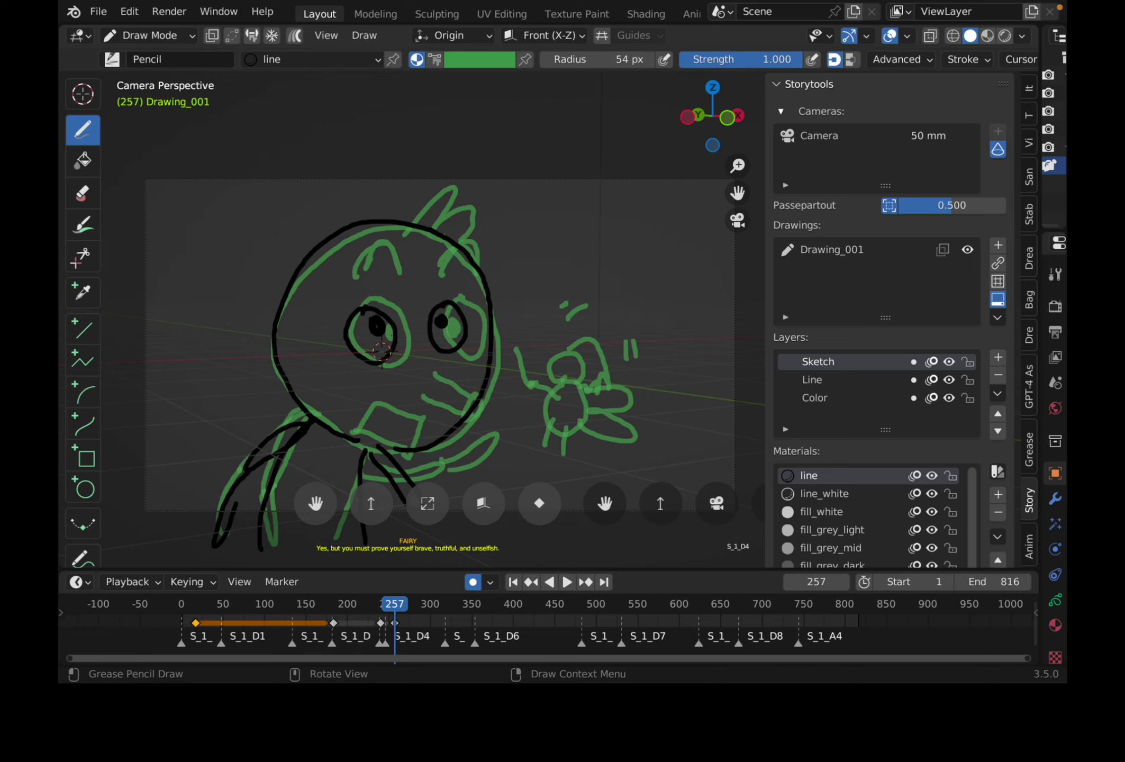
pyautogui.moveTo(411, 371)
pyautogui.mouseDown()
pyautogui.moveTo(432, 369)
pyautogui.moveTo(439, 392)
pyautogui.mouseUp()
pyautogui.moveTo(384, 425); pyautogui.dragTo(426, 420)
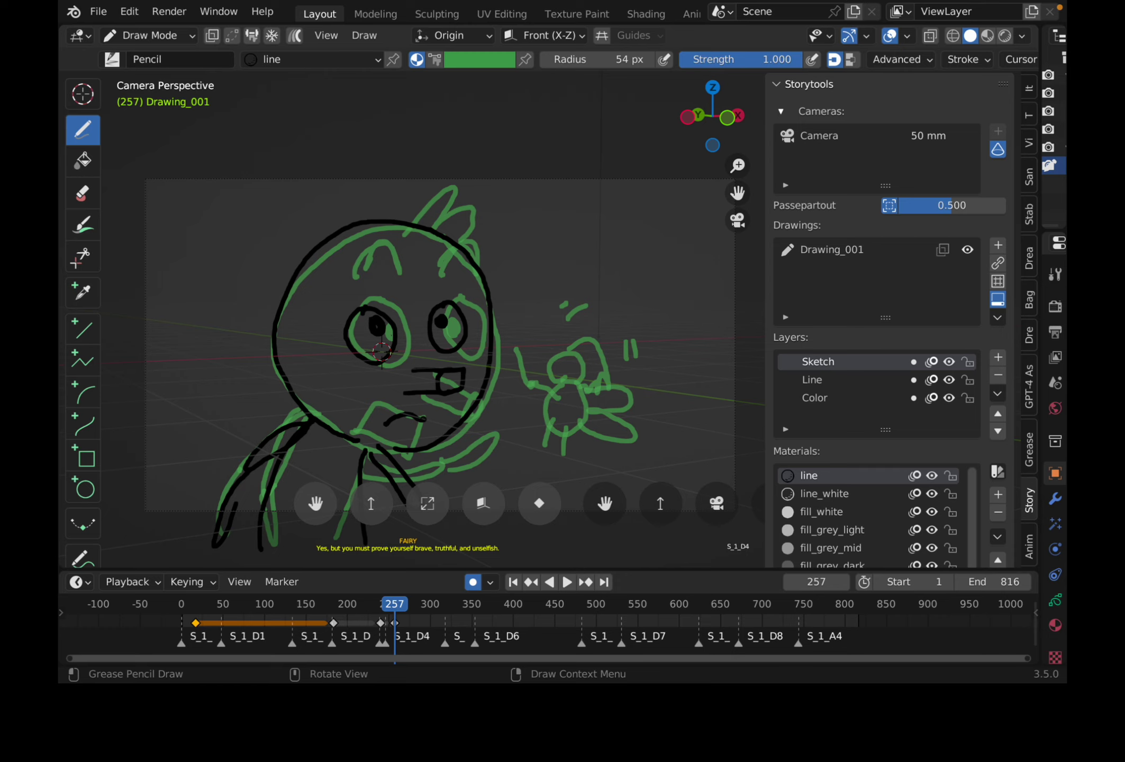
# Sketch the small fairy beside Pinocchio, with head, pointed hair, outstretched arm, oval body, wings and facial marks.
pyautogui.moveTo(569, 287)
pyautogui.mouseDown()
pyautogui.moveTo(606, 316)
pyautogui.moveTo(571, 286)
pyautogui.mouseUp()
pyautogui.moveTo(563, 332); pyautogui.dragTo(523, 344)
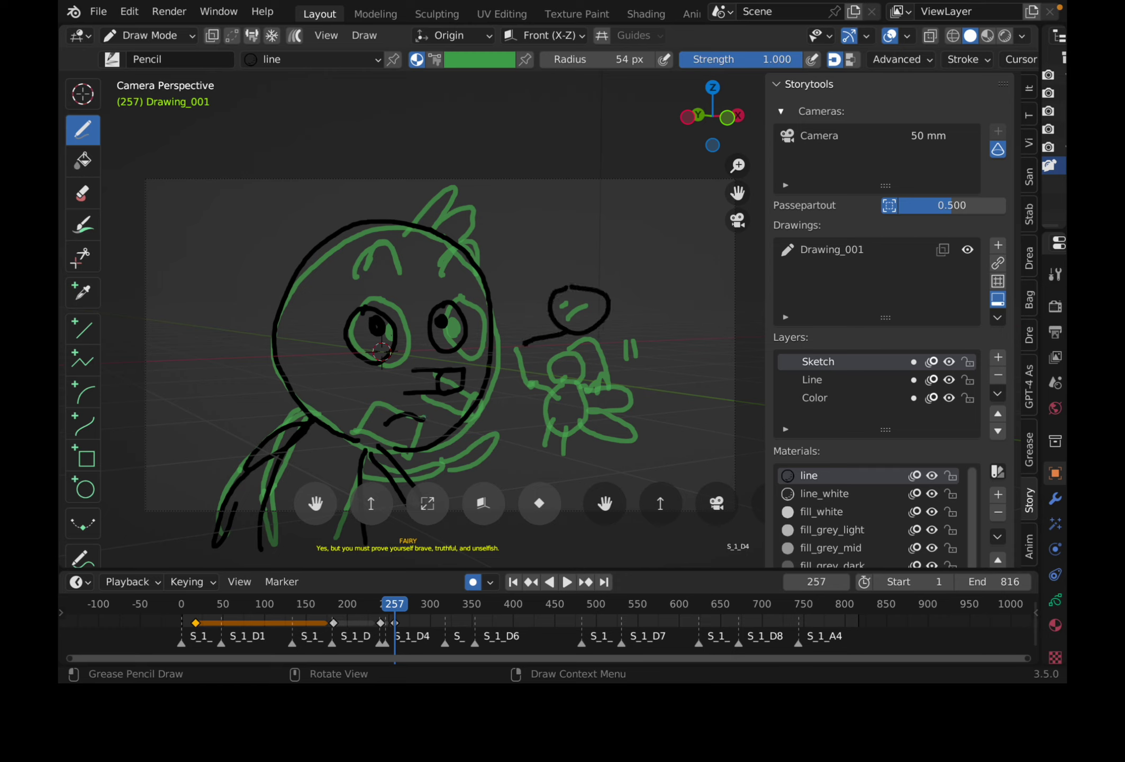
pyautogui.moveTo(568, 289)
pyautogui.mouseDown()
pyautogui.moveTo(643, 317)
pyautogui.moveTo(565, 344)
pyautogui.moveTo(586, 348)
pyautogui.mouseUp()
pyautogui.moveTo(588, 341)
pyautogui.mouseDown()
pyautogui.moveTo(624, 339)
pyautogui.moveTo(600, 366)
pyautogui.mouseUp()
pyautogui.moveTo(572, 298); pyautogui.dragTo(572, 311)
pyautogui.moveTo(565, 312); pyautogui.dragTo(575, 319)
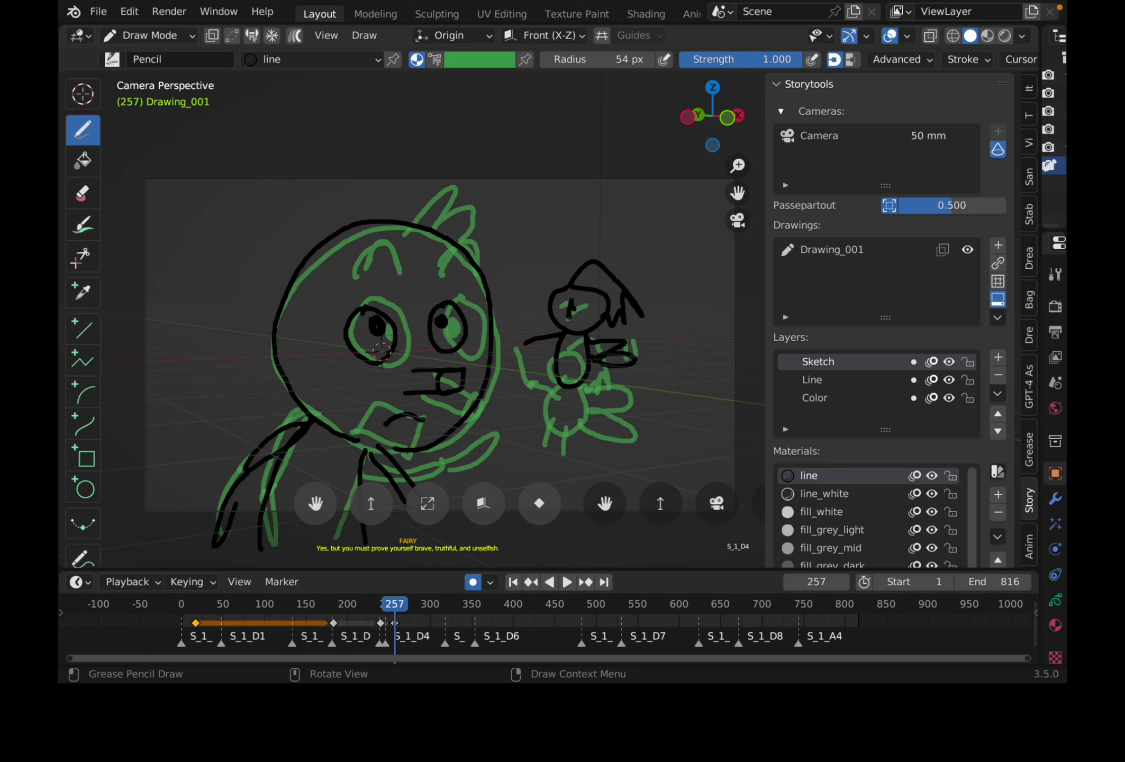
# Add curved eyebrows above Pinocchio's eyes and close his mouth into a small oval.
pyautogui.moveTo(344, 299); pyautogui.dragTo(367, 287)
pyautogui.moveTo(411, 287)
pyautogui.mouseDown()
pyautogui.moveTo(425, 273)
pyautogui.moveTo(439, 296)
pyautogui.mouseUp()
pyautogui.moveTo(382, 423)
pyautogui.mouseDown()
pyautogui.moveTo(411, 434)
pyautogui.moveTo(427, 421)
pyautogui.mouseUp()
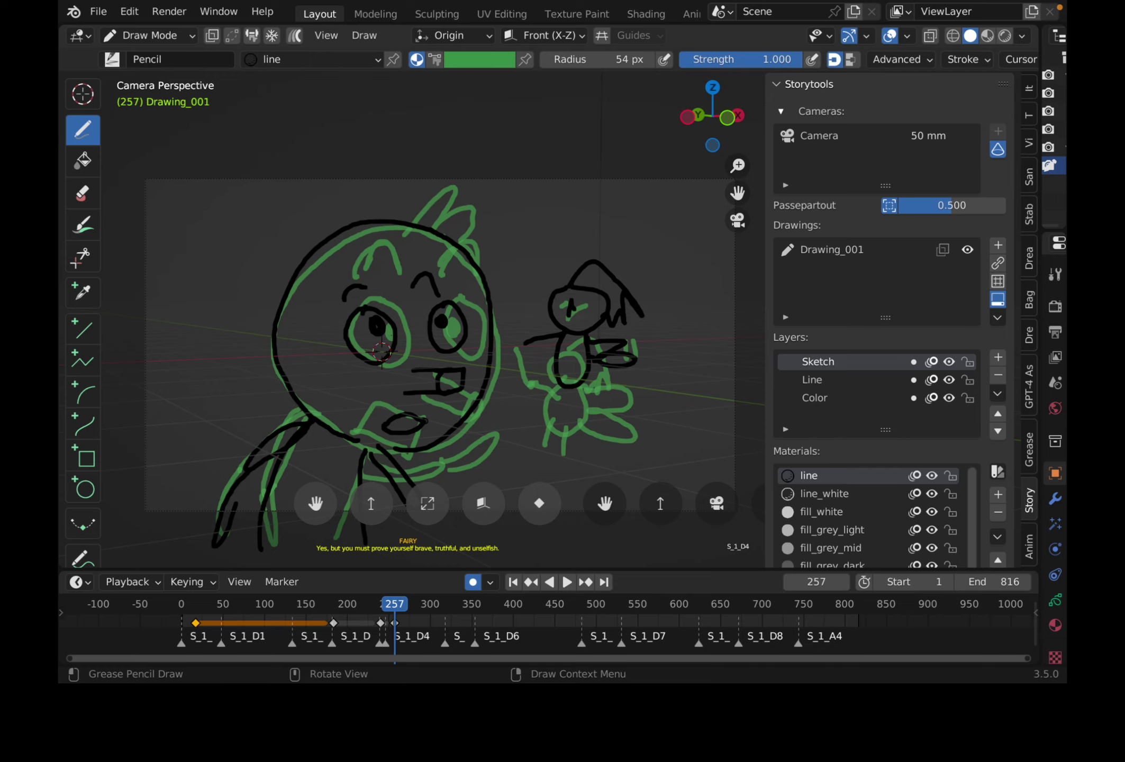
# Finish the fairy with legs, a body band, eyes and a raised arm, plus short motion marks around her.
pyautogui.moveTo(554, 368); pyautogui.dragTo(523, 386)
pyautogui.moveTo(568, 389); pyautogui.dragTo(571, 410)
pyautogui.moveTo(584, 346); pyautogui.dragTo(556, 359)
pyautogui.moveTo(559, 296); pyautogui.dragTo(562, 305)
pyautogui.moveTo(584, 294); pyautogui.dragTo(585, 302)
pyautogui.moveTo(649, 274); pyautogui.dragTo(660, 287)
pyautogui.moveTo(550, 255); pyautogui.dragTo(554, 268)
pyautogui.moveTo(543, 247); pyautogui.dragTo(527, 340)
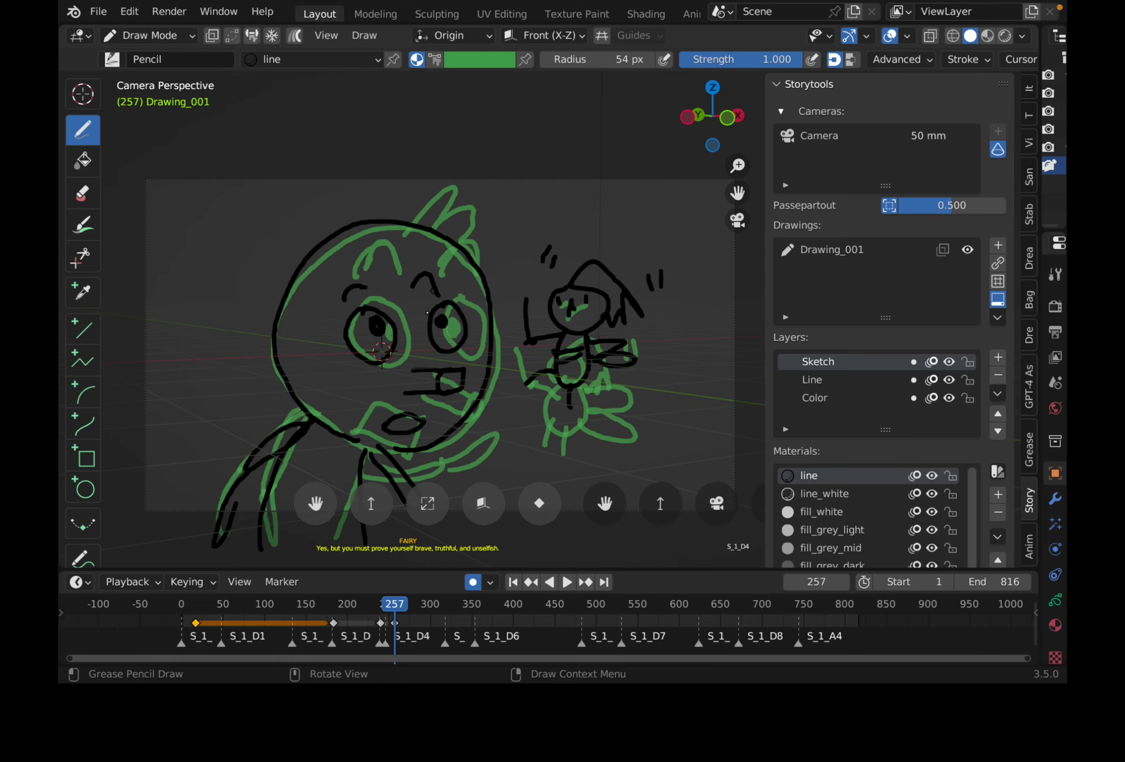
# At frame 330 on marker S_1_D5, redraw Pinocchio's head with arched happy eyes, eyebrows and a pointed nose.
pyautogui.press('space')
pyautogui.click(387, 603)
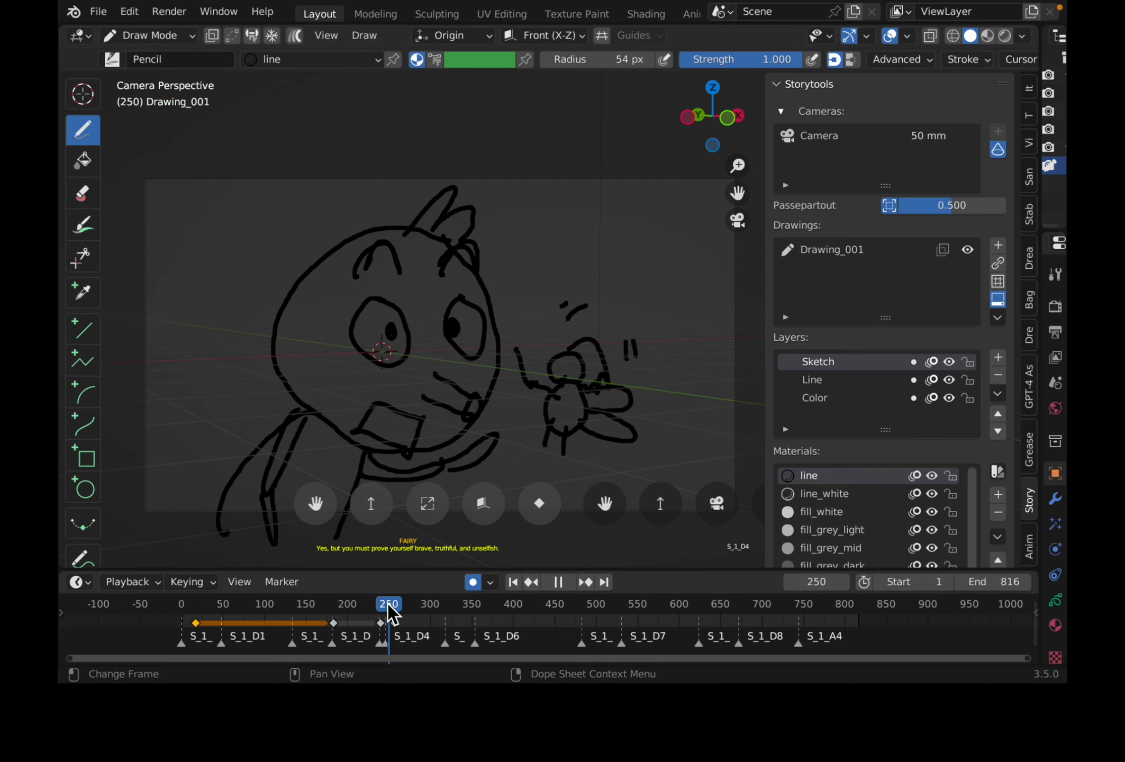
pyautogui.moveTo(387, 603); pyautogui.dragTo(457, 603)
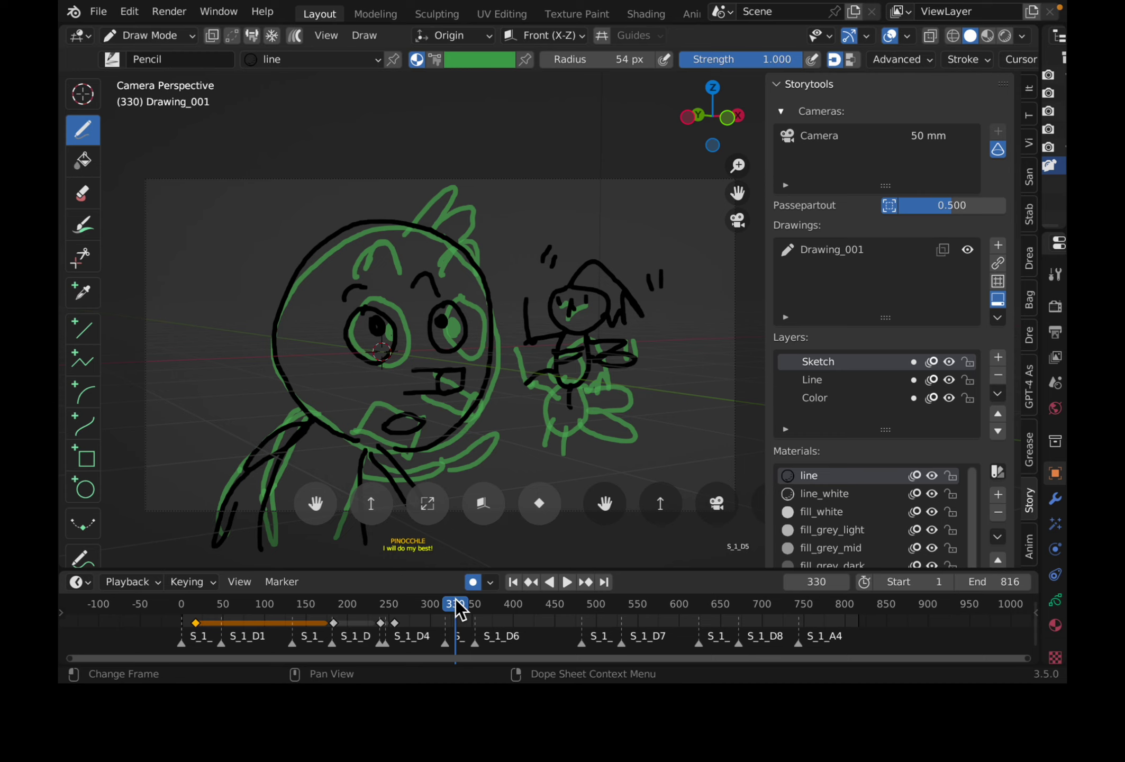
pyautogui.moveTo(328, 238)
pyautogui.mouseDown()
pyautogui.moveTo(286, 275)
pyautogui.moveTo(310, 407)
pyautogui.moveTo(489, 394)
pyautogui.moveTo(354, 230)
pyautogui.mouseUp()
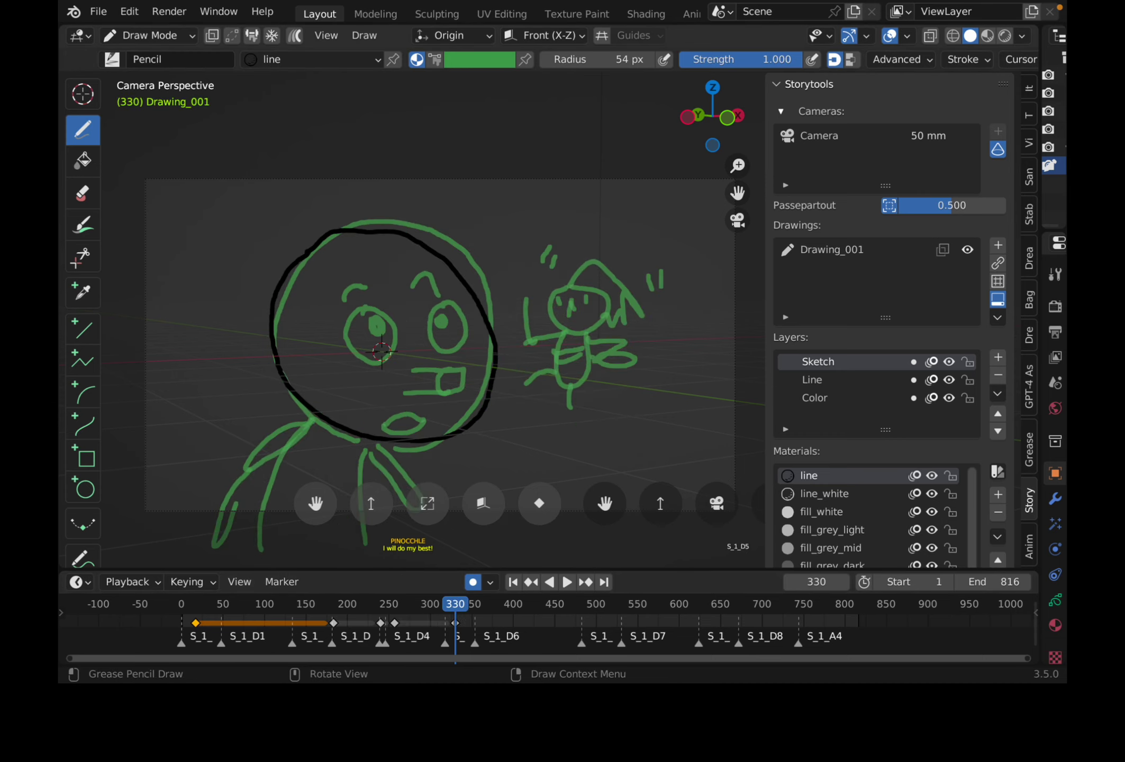
pyautogui.moveTo(339, 342)
pyautogui.mouseDown()
pyautogui.moveTo(354, 303)
pyautogui.moveTo(378, 341)
pyautogui.moveTo(457, 316)
pyautogui.moveTo(456, 306)
pyautogui.mouseUp()
pyautogui.moveTo(335, 286); pyautogui.dragTo(413, 264)
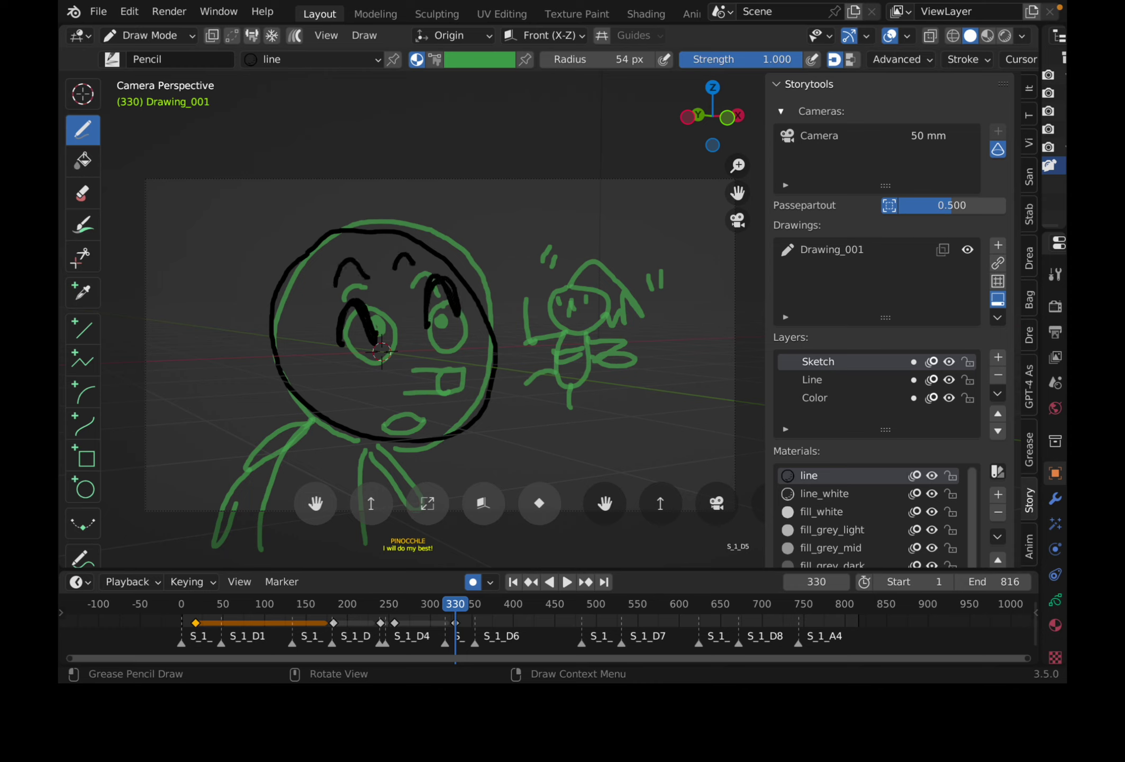
pyautogui.moveTo(405, 363)
pyautogui.mouseDown()
pyautogui.moveTo(430, 353)
pyautogui.moveTo(466, 365)
pyautogui.moveTo(420, 382)
pyautogui.mouseUp()
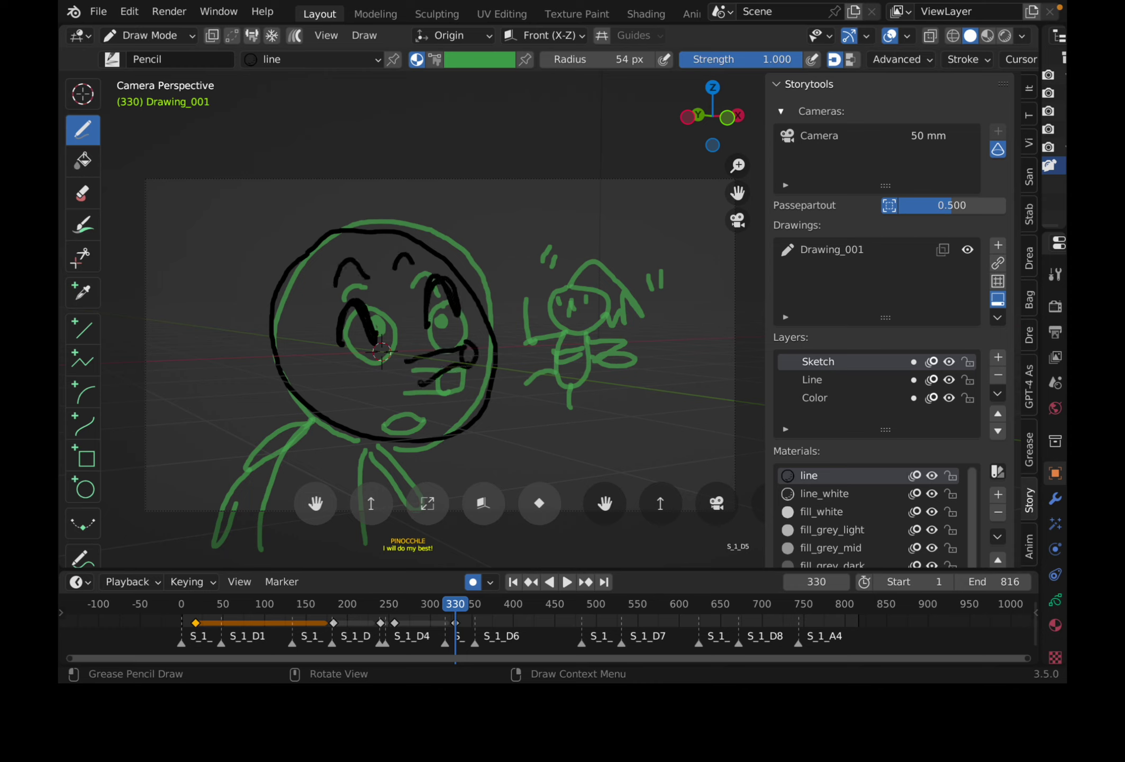
# Draw Pinocchio's wide open mouth, both arms raised outward, and the two sides of his torso.
pyautogui.moveTo(355, 425)
pyautogui.mouseDown()
pyautogui.moveTo(430, 396)
pyautogui.moveTo(467, 429)
pyautogui.moveTo(242, 382)
pyautogui.moveTo(339, 444)
pyautogui.mouseUp()
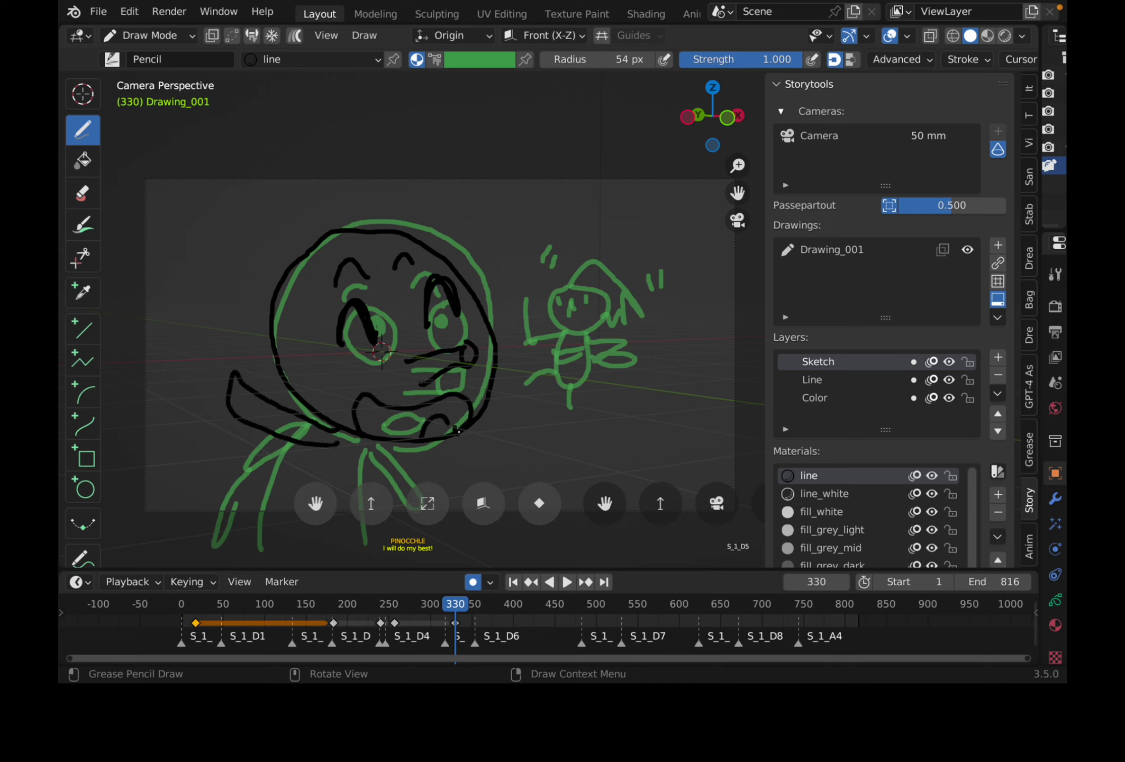
pyautogui.moveTo(456, 428)
pyautogui.mouseDown()
pyautogui.moveTo(549, 392)
pyautogui.moveTo(475, 440)
pyautogui.mouseUp()
pyautogui.moveTo(546, 390)
pyautogui.mouseDown()
pyautogui.moveTo(603, 351)
pyautogui.moveTo(550, 414)
pyautogui.mouseUp()
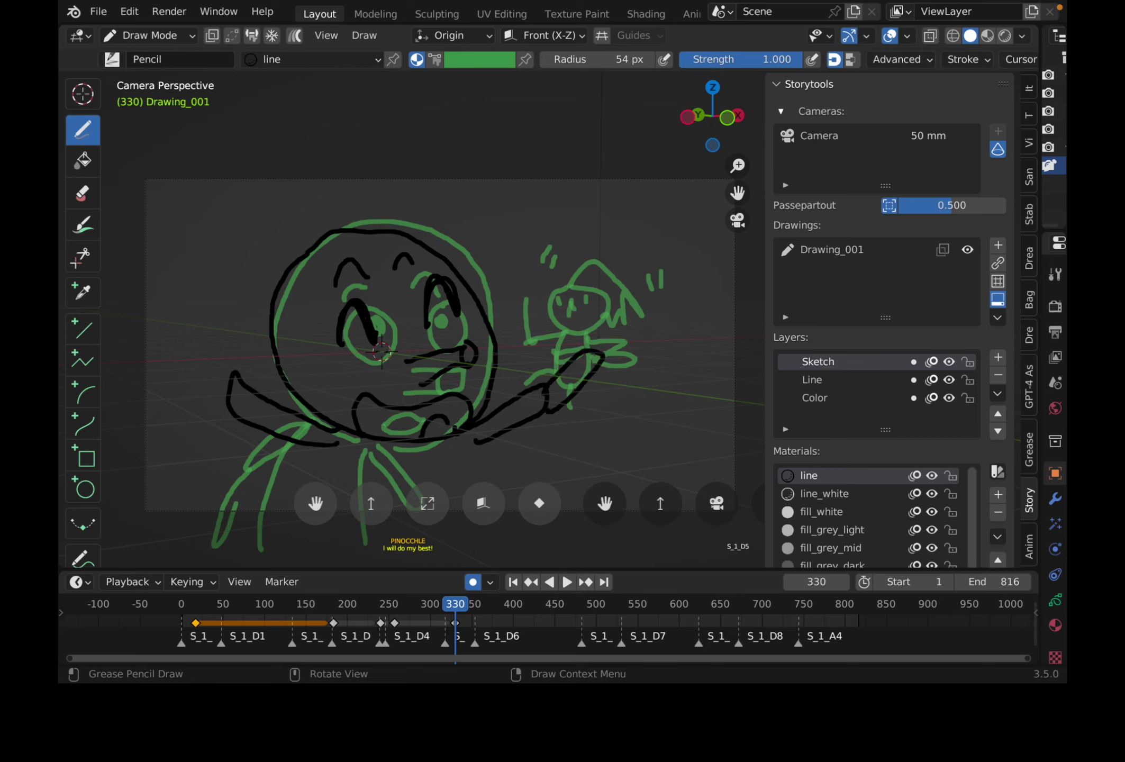
pyautogui.moveTo(234, 373)
pyautogui.mouseDown()
pyautogui.moveTo(192, 317)
pyautogui.moveTo(218, 391)
pyautogui.mouseUp()
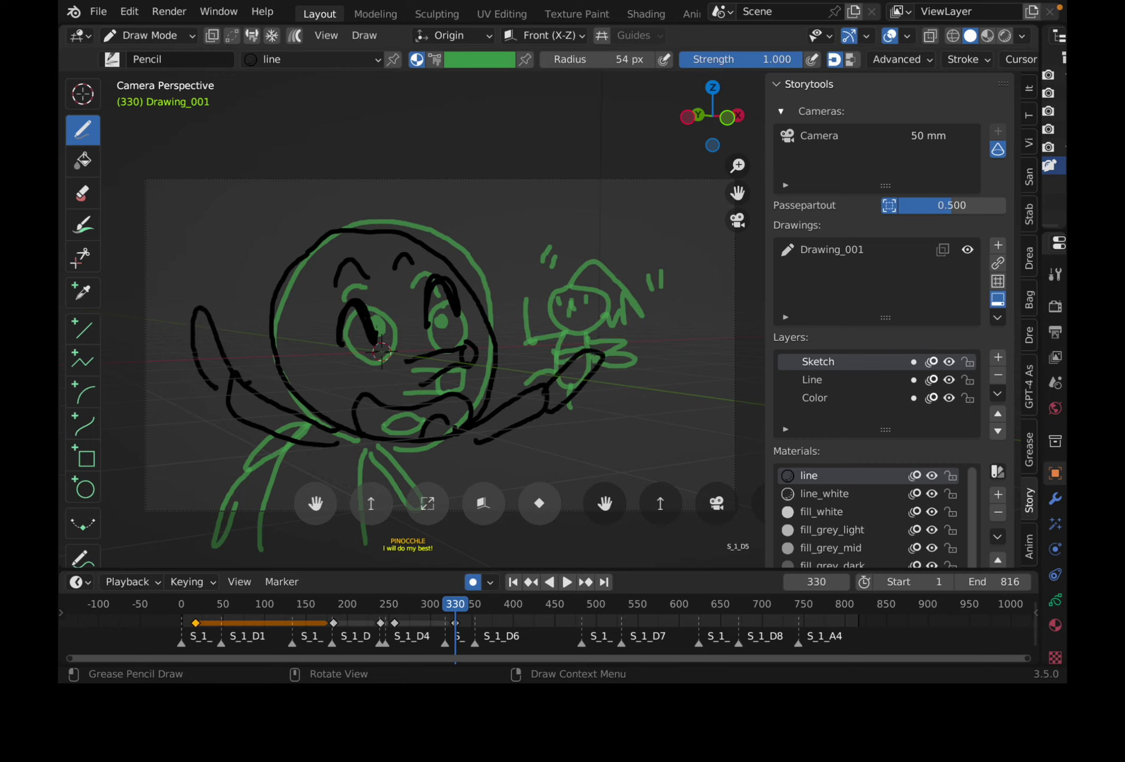
pyautogui.moveTo(348, 451); pyautogui.dragTo(321, 529)
pyautogui.moveTo(460, 441); pyautogui.dragTo(467, 531)
pyautogui.moveTo(581, 272)
pyautogui.mouseDown()
pyautogui.moveTo(565, 322)
pyautogui.moveTo(576, 280)
pyautogui.mouseUp()
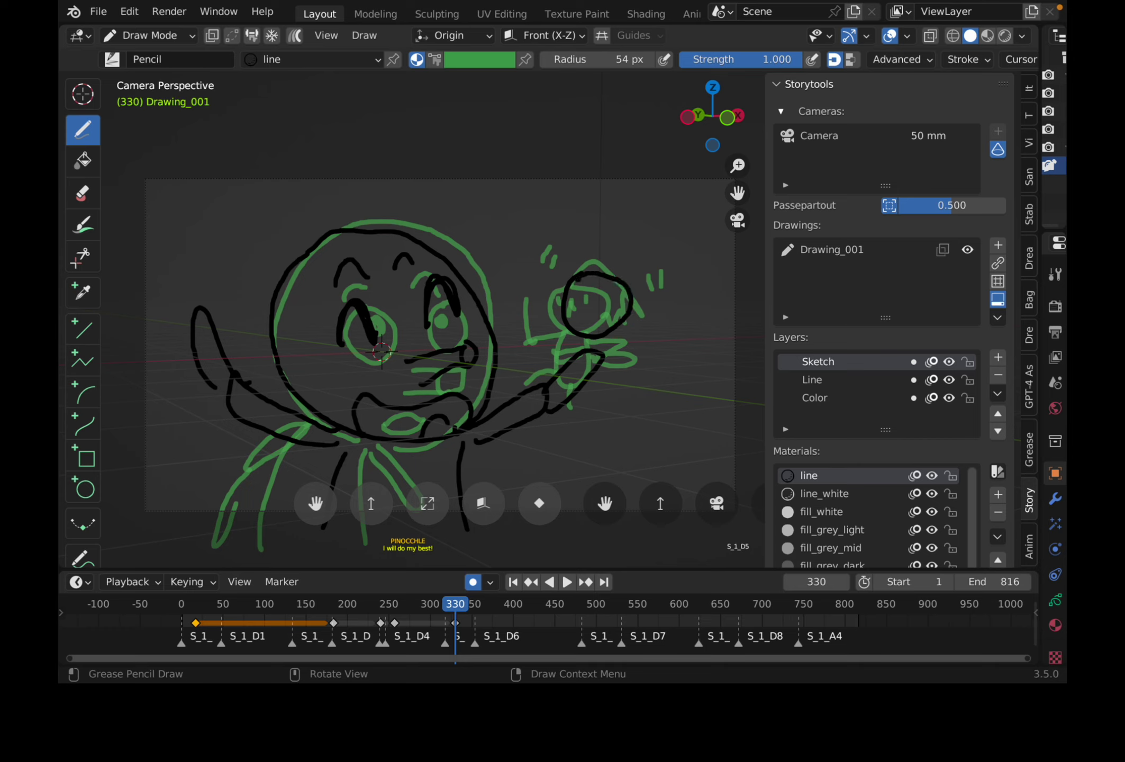
pyautogui.click(129, 11)
pyautogui.click(154, 30)
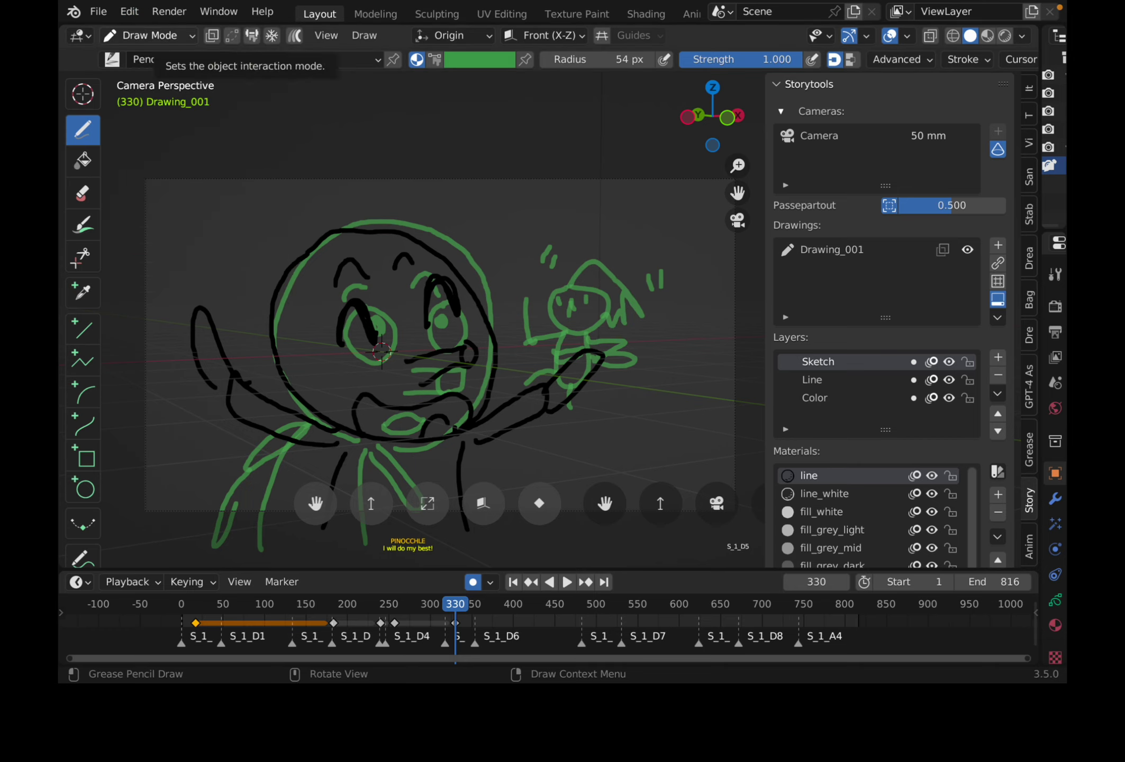
# Sketch the small fairy tilted above Pinocchio's outstretched hand, with head, flowing hair, body and wings.
pyautogui.moveTo(595, 259)
pyautogui.mouseDown()
pyautogui.moveTo(627, 283)
pyautogui.moveTo(608, 252)
pyautogui.moveTo(655, 258)
pyautogui.moveTo(614, 313)
pyautogui.moveTo(646, 317)
pyautogui.moveTo(656, 336)
pyautogui.moveTo(639, 361)
pyautogui.mouseUp()
pyautogui.moveTo(624, 307); pyautogui.dragTo(607, 331)
pyautogui.moveTo(592, 266)
pyautogui.mouseDown()
pyautogui.moveTo(600, 273)
pyautogui.moveTo(577, 294)
pyautogui.mouseUp()
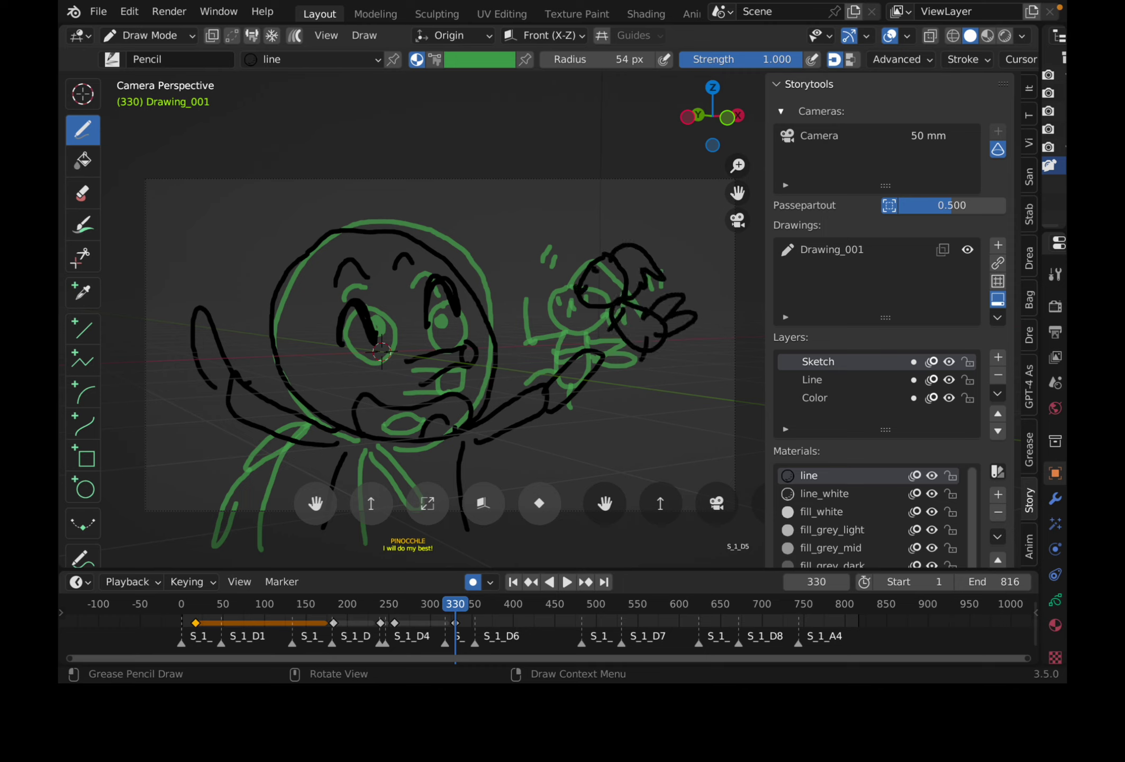
# Add hair strands on Pinocchio's head, motion marks beside it, and an extra stroke along his torso.
pyautogui.moveTo(277, 227)
pyautogui.mouseDown()
pyautogui.moveTo(305, 254)
pyautogui.moveTo(330, 249)
pyautogui.mouseUp()
pyautogui.moveTo(352, 205); pyautogui.dragTo(354, 229)
pyautogui.moveTo(498, 209); pyautogui.dragTo(482, 237)
pyautogui.moveTo(504, 225); pyautogui.dragTo(491, 241)
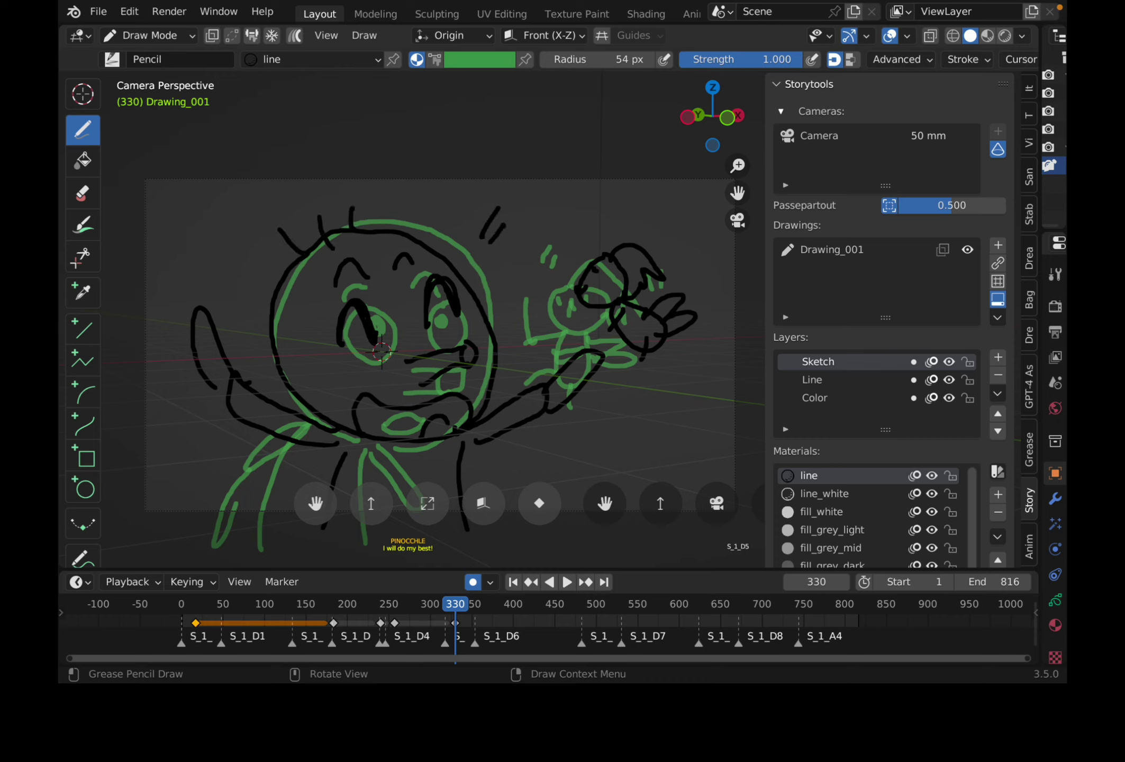
pyautogui.moveTo(352, 442)
pyautogui.mouseDown()
pyautogui.moveTo(336, 505)
pyautogui.moveTo(343, 490)
pyautogui.mouseUp()
# At frame 356 on marker S_1_D6, start the Fairy's close-up with a large round head outline.
pyautogui.click(469, 603)
pyautogui.press('space')
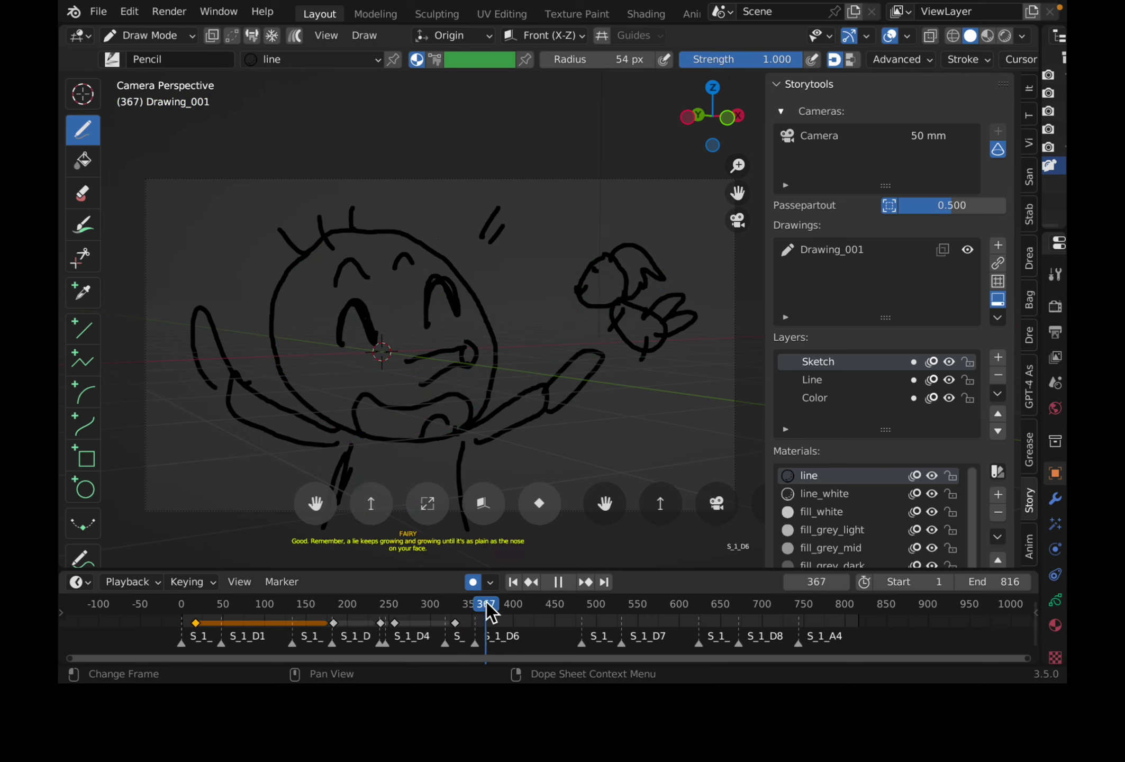
pyautogui.moveTo(487, 605)
pyautogui.mouseDown()
pyautogui.moveTo(440, 608)
pyautogui.moveTo(516, 607)
pyautogui.moveTo(478, 605)
pyautogui.mouseUp()
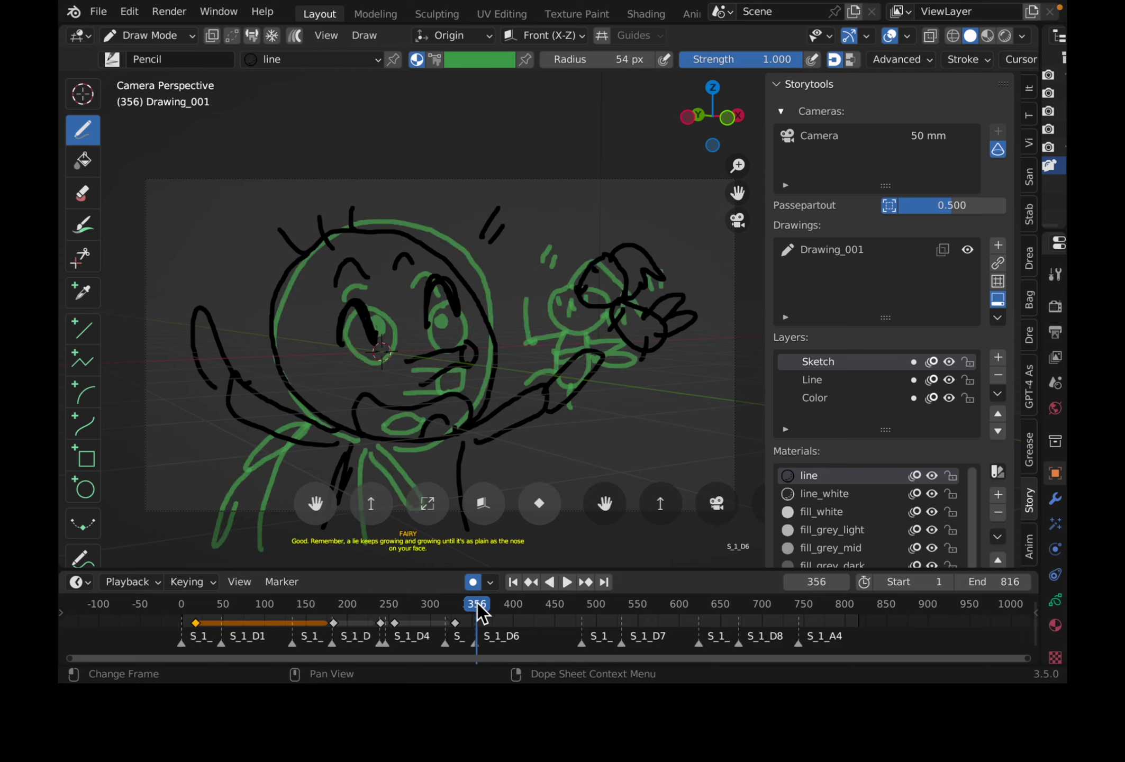
pyautogui.moveTo(460, 229)
pyautogui.mouseDown()
pyautogui.moveTo(394, 294)
pyautogui.moveTo(548, 373)
pyautogui.moveTo(469, 218)
pyautogui.moveTo(537, 370)
pyautogui.mouseUp()
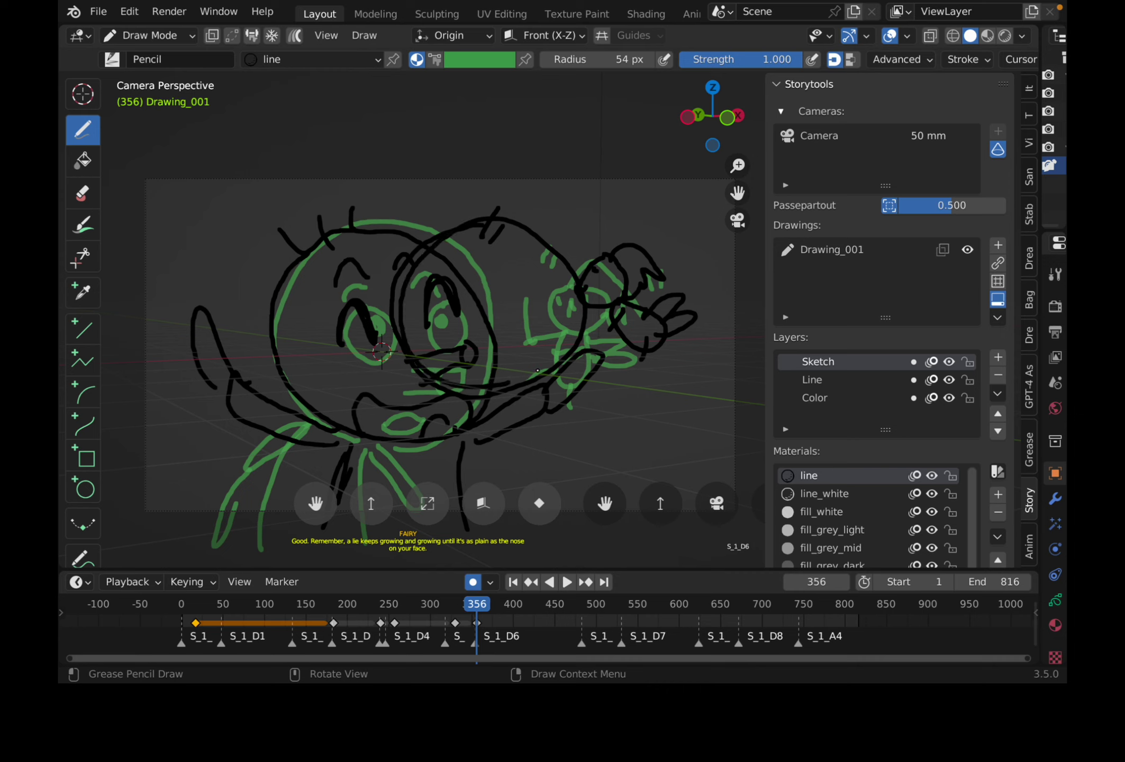
# Draw the Fairy's two oval eyes with dark pupils and add eyelashes to both.
pyautogui.moveTo(447, 279); pyautogui.dragTo(442, 297)
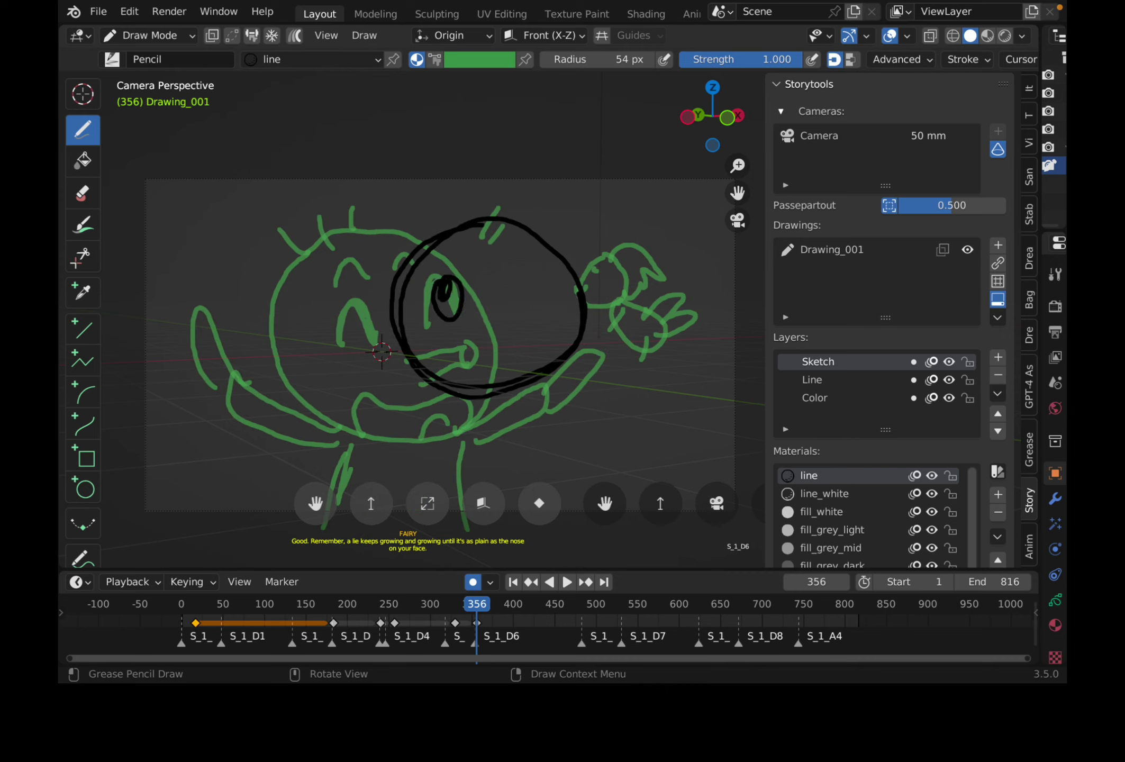
pyautogui.moveTo(546, 284)
pyautogui.mouseDown()
pyautogui.moveTo(538, 321)
pyautogui.moveTo(547, 284)
pyautogui.mouseUp()
pyautogui.moveTo(546, 288); pyautogui.dragTo(541, 301)
pyautogui.moveTo(442, 278)
pyautogui.mouseDown()
pyautogui.moveTo(438, 252)
pyautogui.moveTo(460, 255)
pyautogui.mouseUp()
pyautogui.moveTo(458, 280); pyautogui.dragTo(469, 266)
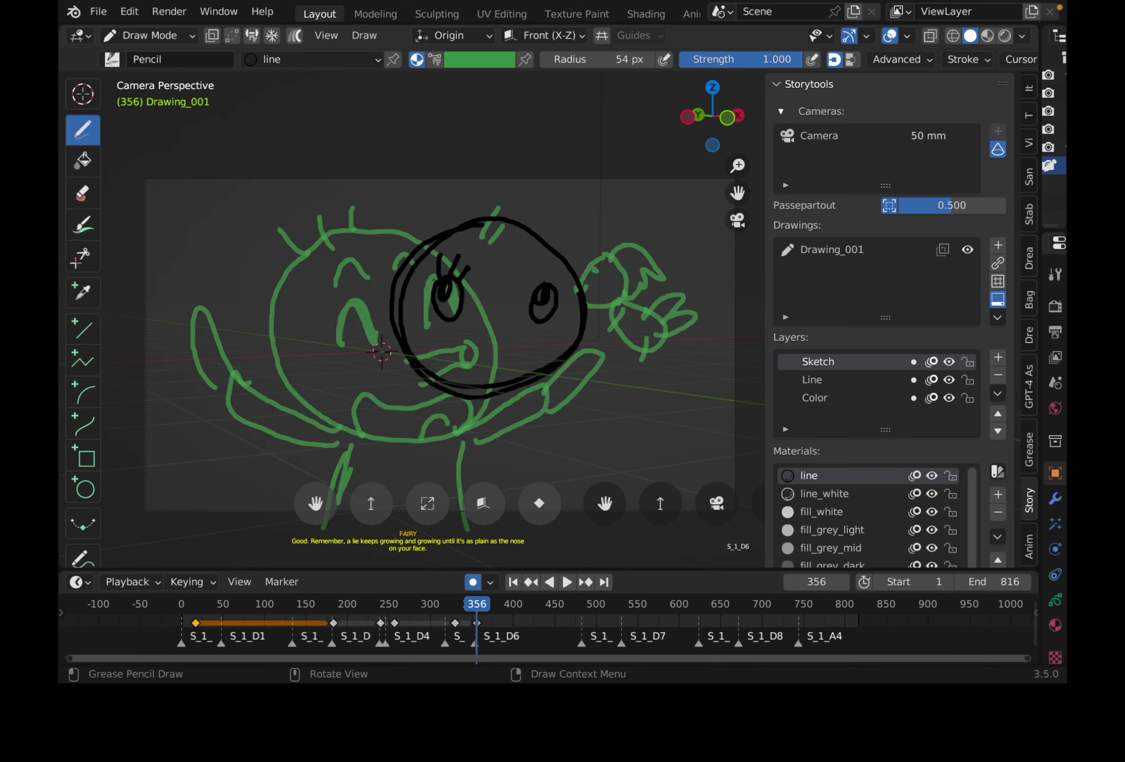
pyautogui.moveTo(542, 284); pyautogui.dragTo(544, 262)
pyautogui.moveTo(552, 284); pyautogui.dragTo(566, 273)
pyautogui.moveTo(559, 292); pyautogui.dragTo(568, 285)
# Add the Fairy's mouth, nose and remaining eyelashes, and surround her head with spiky, wavy hair.
pyautogui.moveTo(460, 363)
pyautogui.mouseDown()
pyautogui.moveTo(474, 350)
pyautogui.moveTo(513, 371)
pyautogui.moveTo(463, 364)
pyautogui.mouseUp()
pyautogui.moveTo(494, 294)
pyautogui.mouseDown()
pyautogui.moveTo(479, 325)
pyautogui.moveTo(503, 331)
pyautogui.mouseUp()
pyautogui.moveTo(481, 227)
pyautogui.mouseDown()
pyautogui.moveTo(556, 214)
pyautogui.moveTo(621, 267)
pyautogui.moveTo(569, 398)
pyautogui.moveTo(555, 368)
pyautogui.mouseUp()
# Sketch the sides of the Fairy's torso, her curved arms, and a thin wand held upright beside her head.
pyautogui.moveTo(389, 373); pyautogui.dragTo(379, 483)
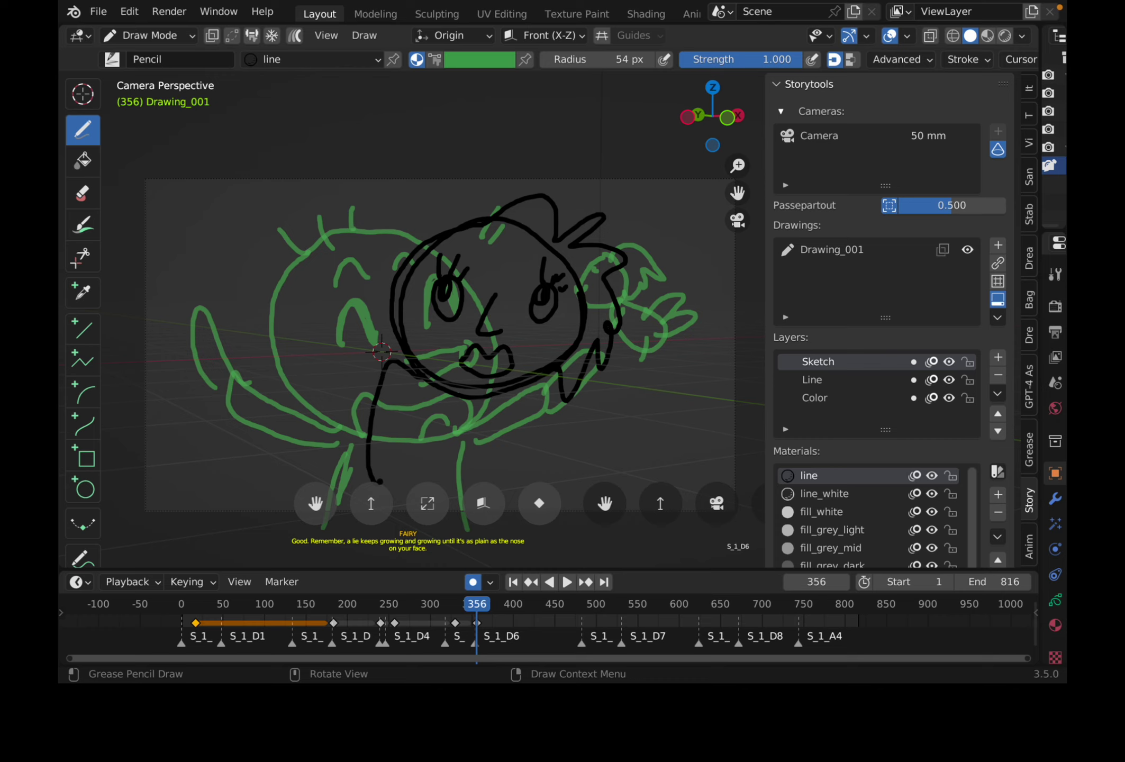
pyautogui.moveTo(481, 401); pyautogui.dragTo(395, 472)
pyautogui.moveTo(394, 365)
pyautogui.mouseDown()
pyautogui.moveTo(333, 308)
pyautogui.moveTo(365, 385)
pyautogui.mouseUp()
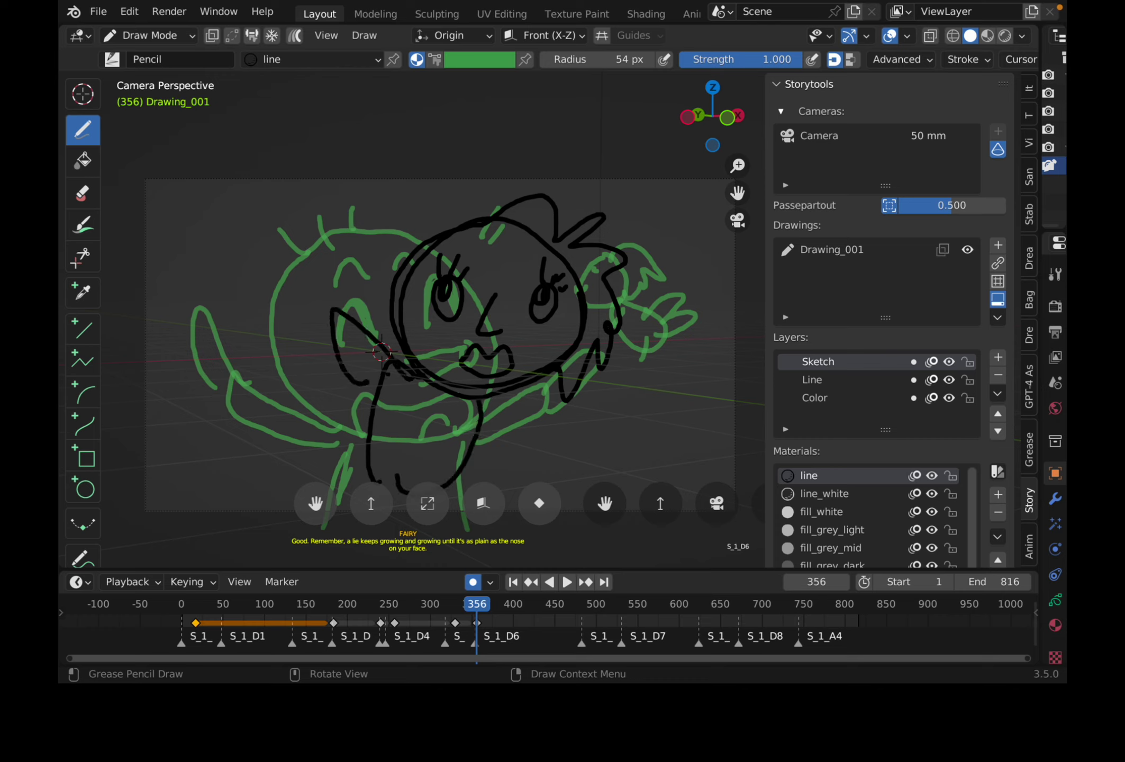
pyautogui.moveTo(500, 402); pyautogui.dragTo(560, 391)
pyautogui.moveTo(337, 295)
pyautogui.mouseDown()
pyautogui.moveTo(324, 311)
pyautogui.moveTo(344, 206)
pyautogui.mouseUp()
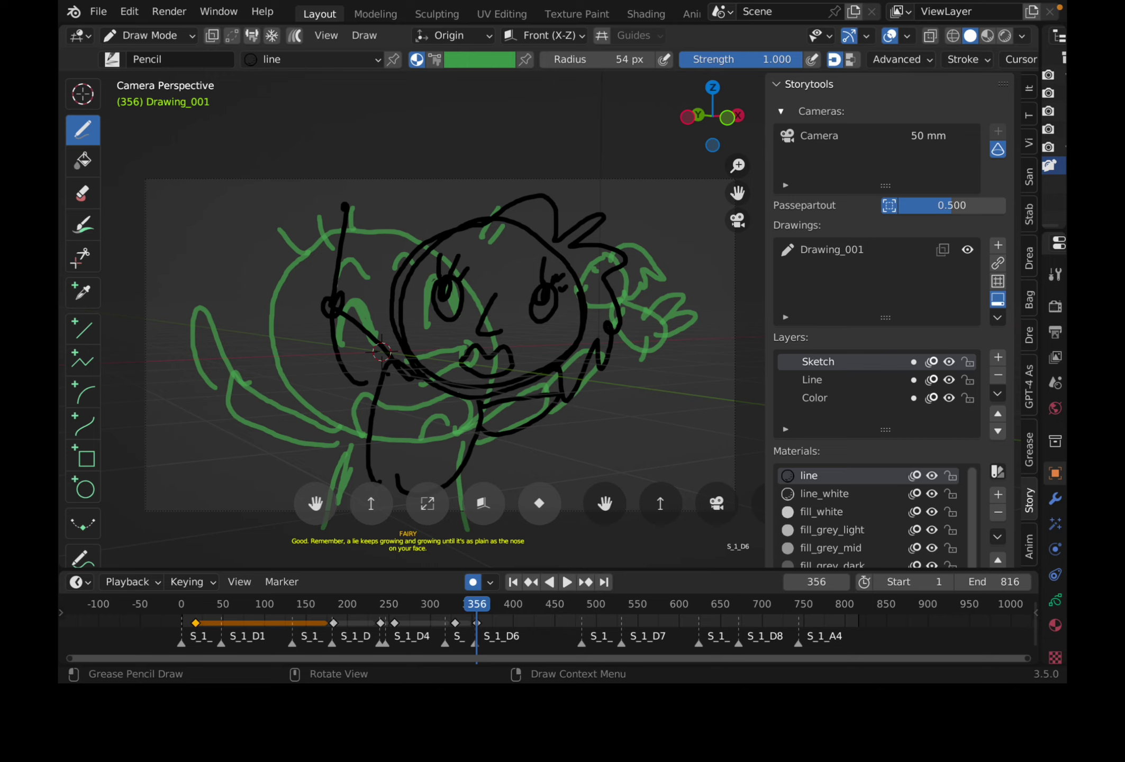
# Add inner torso lines, spread strokes for the lower body and skirt, and a small tip on the Fairy's wand.
pyautogui.moveTo(417, 384); pyautogui.dragTo(385, 491)
pyautogui.moveTo(473, 421)
pyautogui.mouseDown()
pyautogui.moveTo(406, 489)
pyautogui.moveTo(451, 423)
pyautogui.mouseUp()
pyautogui.moveTo(312, 479); pyautogui.dragTo(382, 450)
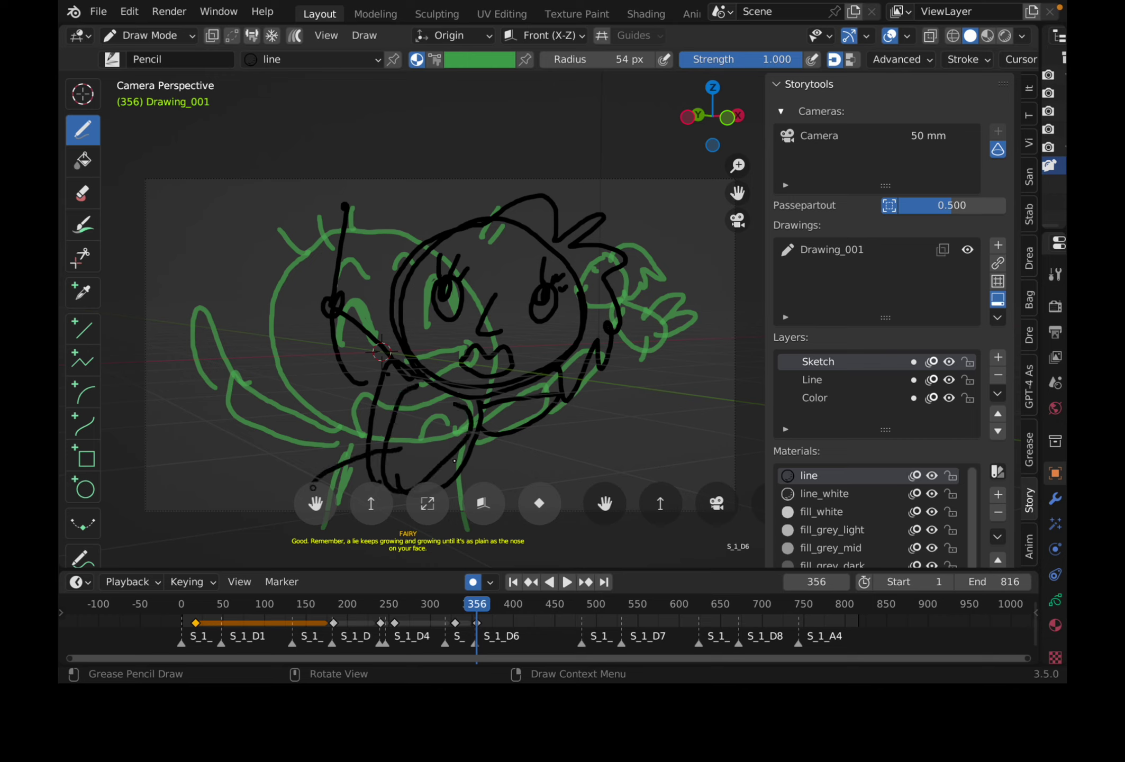
pyautogui.moveTo(453, 456); pyautogui.dragTo(524, 485)
pyautogui.moveTo(367, 458); pyautogui.dragTo(334, 525)
pyautogui.moveTo(386, 493); pyautogui.dragTo(425, 528)
pyautogui.moveTo(439, 477)
pyautogui.mouseDown()
pyautogui.moveTo(464, 492)
pyautogui.moveTo(487, 472)
pyautogui.mouseUp()
pyautogui.moveTo(394, 398); pyautogui.dragTo(402, 412)
pyautogui.moveTo(343, 202)
pyautogui.mouseDown()
pyautogui.moveTo(342, 221)
pyautogui.moveTo(349, 194)
pyautogui.mouseUp()
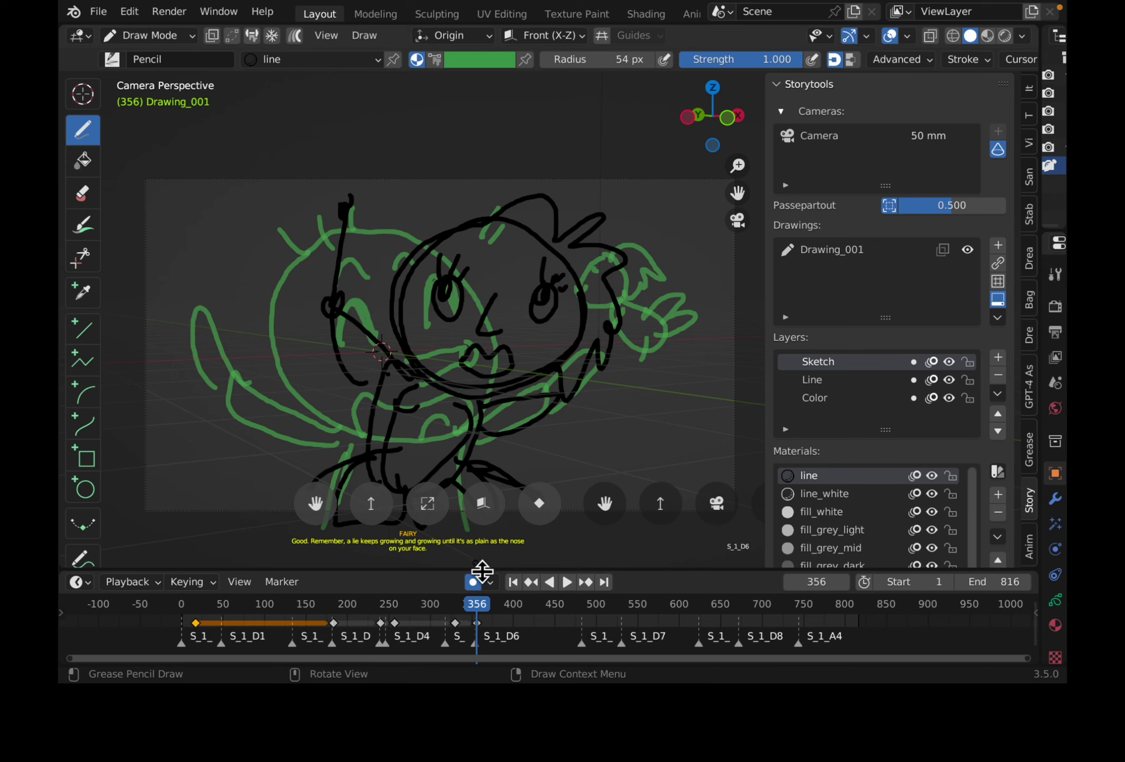
# At frame 384, start another Fairy drawing with a tilted round head outline and arched, lashed eyes.
pyautogui.moveTo(475, 607); pyautogui.dragTo(501, 606)
pyautogui.press('space')
pyautogui.press('space')
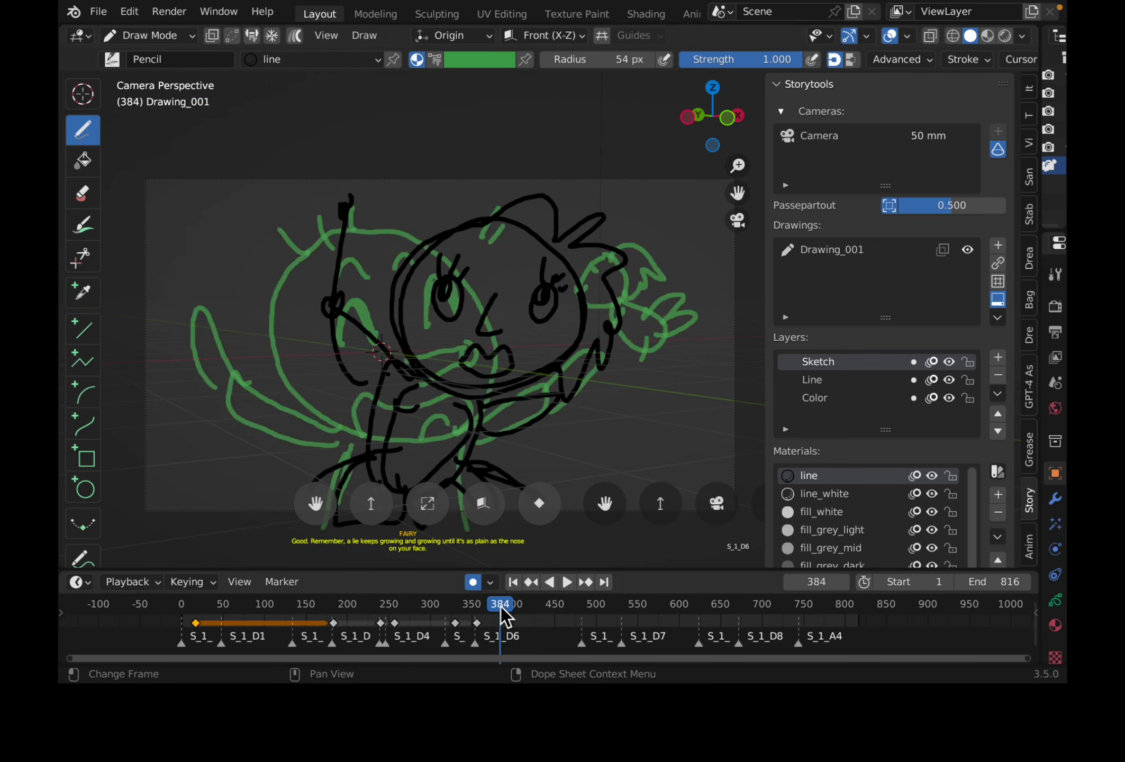
pyautogui.moveTo(394, 216)
pyautogui.mouseDown()
pyautogui.moveTo(455, 372)
pyautogui.moveTo(381, 212)
pyautogui.moveTo(497, 327)
pyautogui.mouseUp()
pyautogui.moveTo(370, 292); pyautogui.dragTo(482, 258)
pyautogui.moveTo(373, 258); pyautogui.dragTo(380, 275)
pyautogui.moveTo(389, 257); pyautogui.dragTo(394, 270)
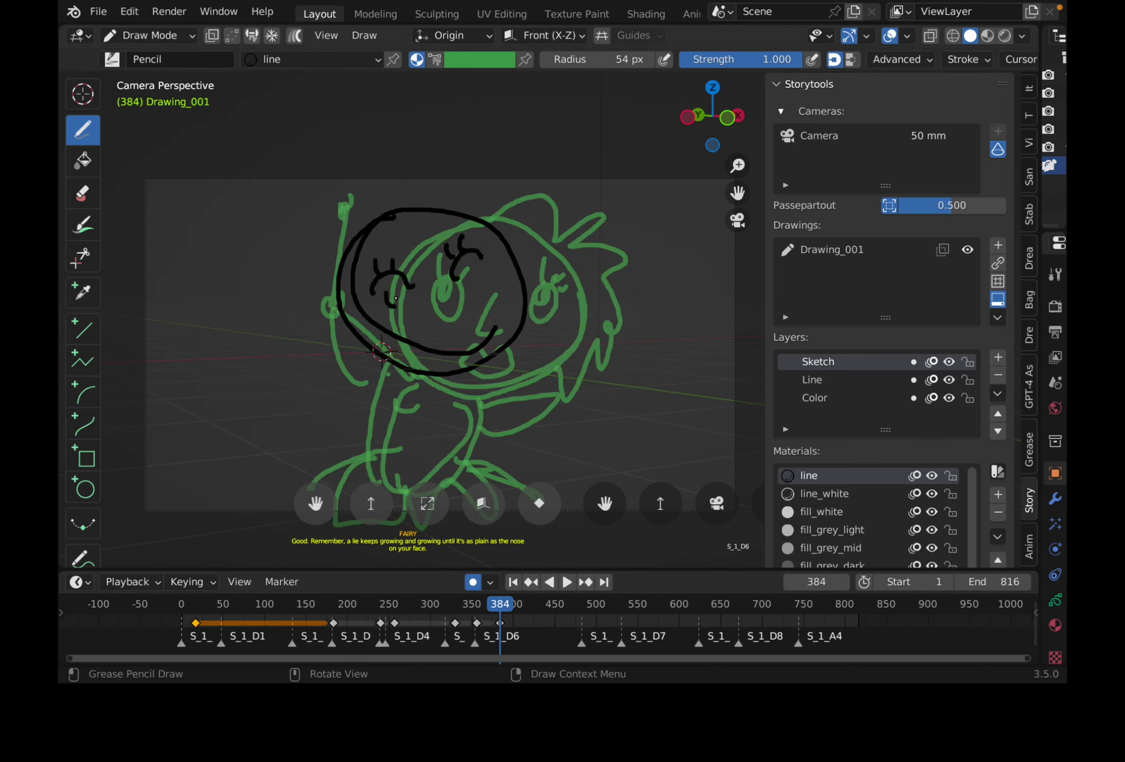
# Add the Fairy's pointed nose and mouth, then frame her head with wavy hair and jagged side strands.
pyautogui.moveTo(444, 290)
pyautogui.mouseDown()
pyautogui.moveTo(453, 333)
pyautogui.moveTo(418, 365)
pyautogui.mouseUp()
pyautogui.moveTo(309, 241)
pyautogui.mouseDown()
pyautogui.moveTo(320, 349)
pyautogui.moveTo(338, 367)
pyautogui.mouseUp()
pyautogui.moveTo(334, 248)
pyautogui.mouseDown()
pyautogui.moveTo(418, 182)
pyautogui.moveTo(512, 283)
pyautogui.mouseUp()
# Draw the Fairy's rounded torso below the head, with straight guide strokes for her outspread limbs and wings.
pyautogui.moveTo(398, 370); pyautogui.dragTo(382, 476)
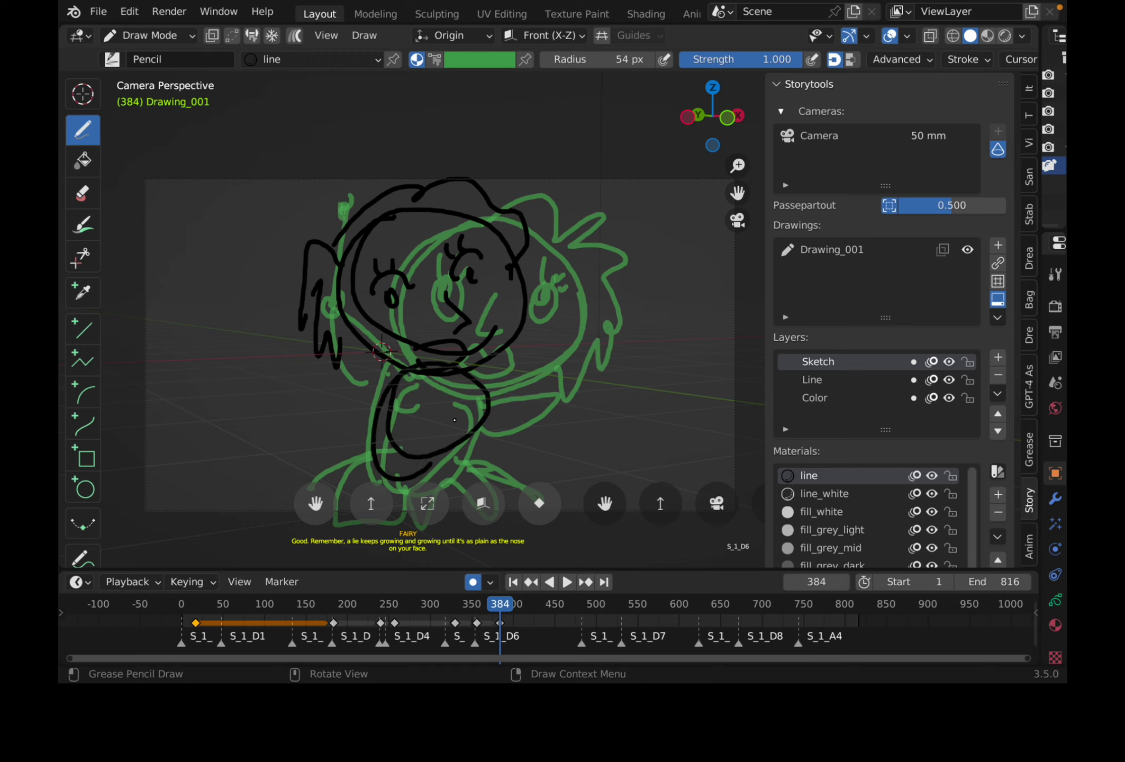
pyautogui.moveTo(456, 415); pyautogui.dragTo(431, 460)
pyautogui.moveTo(474, 365); pyautogui.dragTo(529, 363)
pyautogui.moveTo(385, 392); pyautogui.dragTo(309, 402)
pyautogui.moveTo(497, 368); pyautogui.dragTo(548, 407)
pyautogui.moveTo(373, 415); pyautogui.dragTo(333, 487)
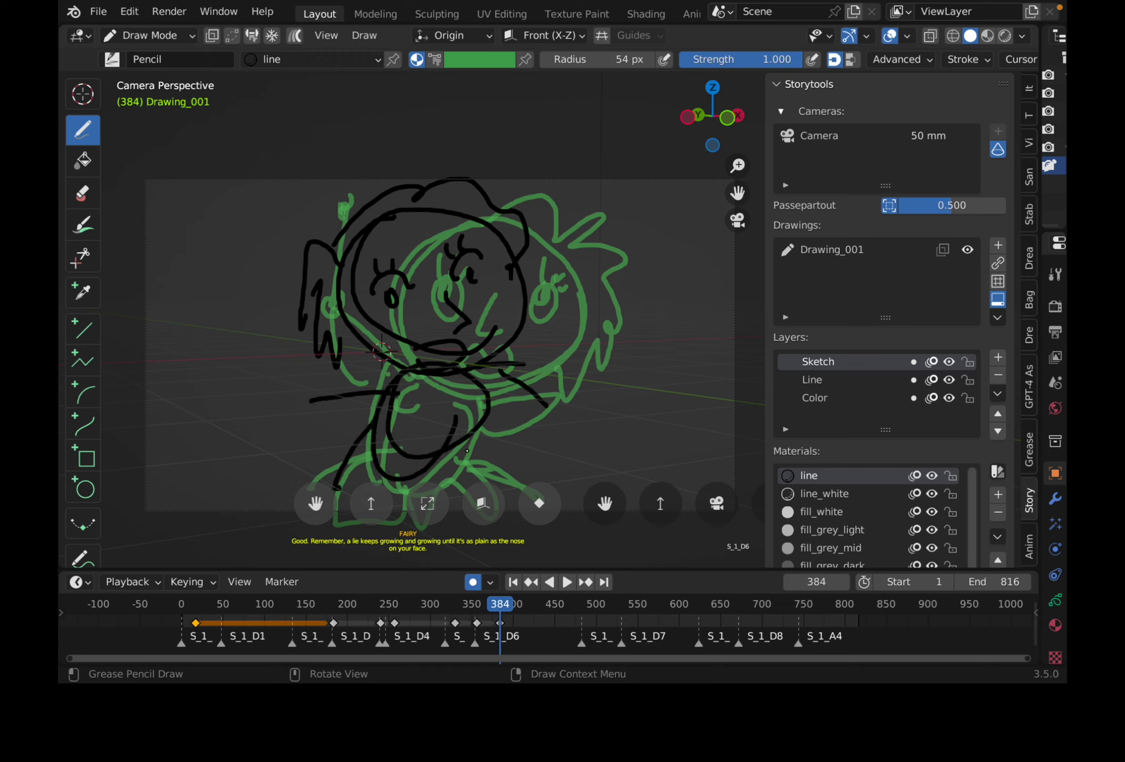
pyautogui.moveTo(469, 442); pyautogui.dragTo(467, 516)
# Outline petal-shaped wings on both sides of the Fairy's torso and add pairs of motion marks beside her head.
pyautogui.moveTo(370, 389)
pyautogui.mouseDown()
pyautogui.moveTo(315, 356)
pyautogui.moveTo(362, 407)
pyautogui.mouseUp()
pyautogui.moveTo(510, 394); pyautogui.dragTo(485, 419)
pyautogui.moveTo(324, 416); pyautogui.dragTo(381, 473)
pyautogui.moveTo(564, 421); pyautogui.dragTo(474, 452)
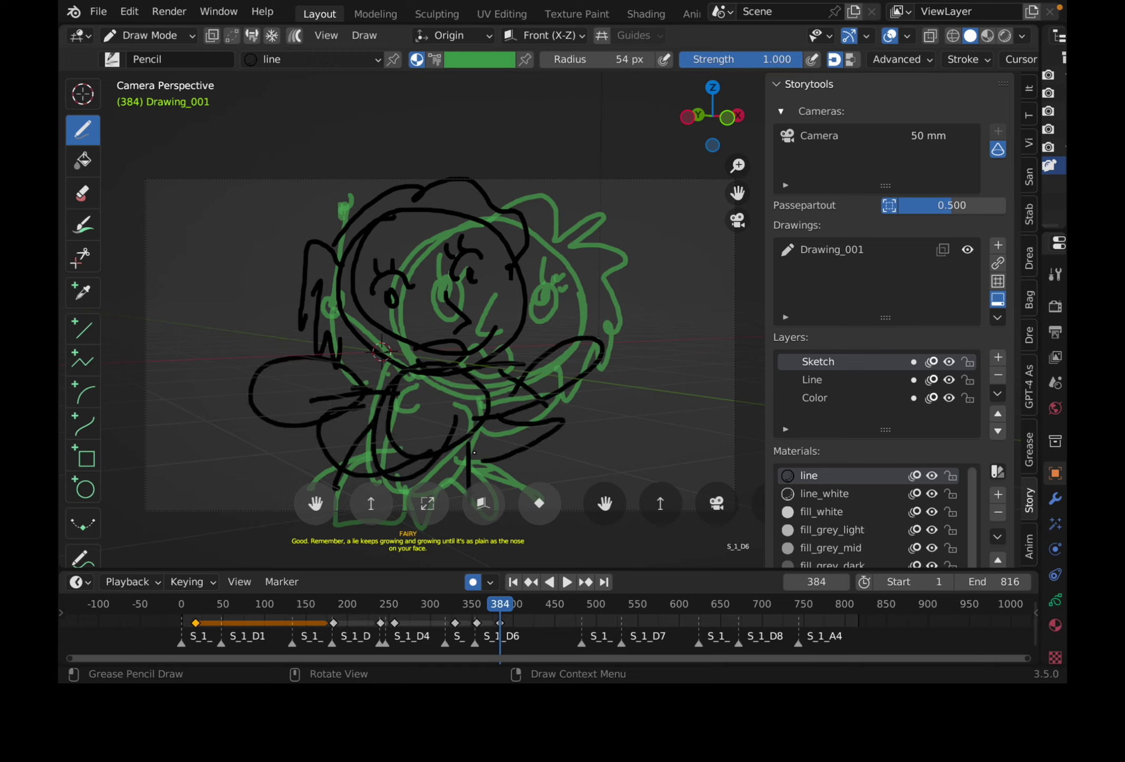
pyautogui.moveTo(629, 294); pyautogui.dragTo(630, 311)
pyautogui.moveTo(260, 286); pyautogui.dragTo(244, 324)
# At frame 421, draw the Fairy's round head with arched eyes, small pupils and a zigzag mouth.
pyautogui.moveTo(500, 605)
pyautogui.mouseDown()
pyautogui.moveTo(489, 604)
pyautogui.moveTo(534, 617)
pyautogui.moveTo(491, 606)
pyautogui.moveTo(545, 605)
pyautogui.moveTo(485, 605)
pyautogui.moveTo(547, 605)
pyautogui.moveTo(531, 606)
pyautogui.mouseUp()
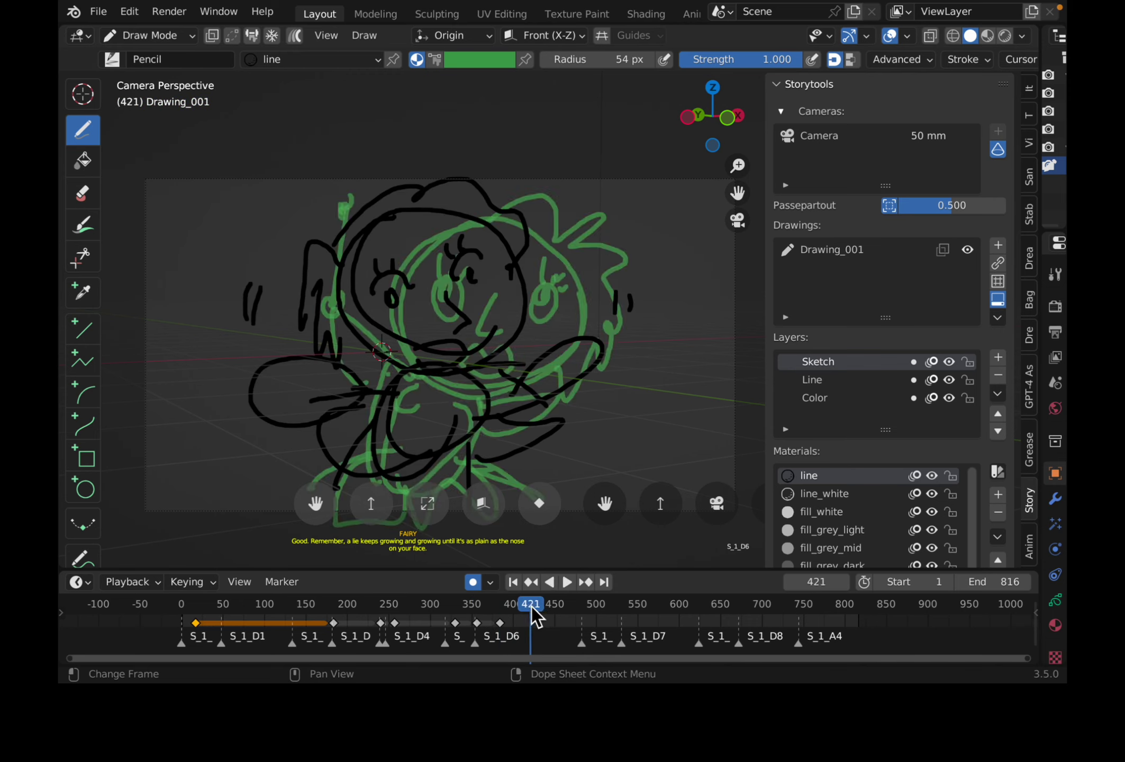
pyautogui.moveTo(447, 211)
pyautogui.mouseDown()
pyautogui.moveTo(455, 359)
pyautogui.moveTo(344, 286)
pyautogui.moveTo(529, 249)
pyautogui.mouseUp()
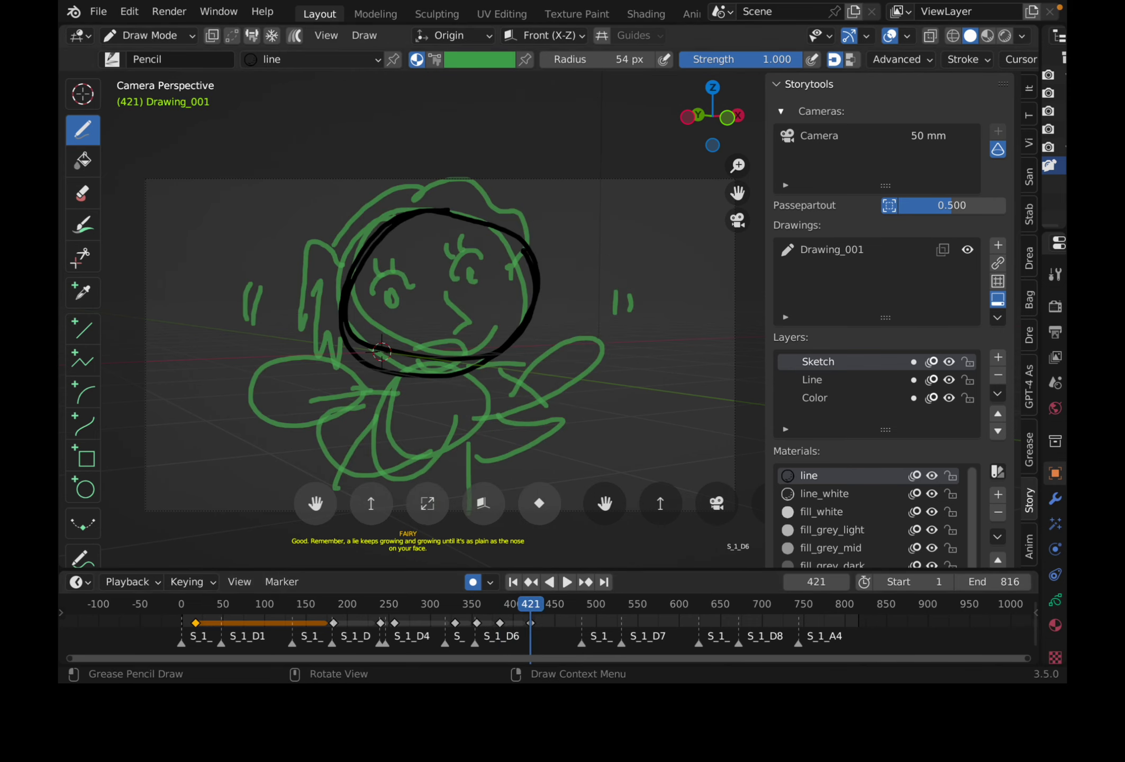
pyautogui.moveTo(372, 279)
pyautogui.mouseDown()
pyautogui.moveTo(423, 285)
pyautogui.moveTo(396, 302)
pyautogui.mouseUp()
pyautogui.moveTo(478, 288); pyautogui.dragTo(511, 289)
pyautogui.moveTo(491, 294); pyautogui.dragTo(486, 307)
pyautogui.moveTo(393, 337)
pyautogui.mouseDown()
pyautogui.moveTo(422, 321)
pyautogui.moveTo(406, 366)
pyautogui.moveTo(317, 476)
pyautogui.moveTo(394, 373)
pyautogui.mouseUp()
# Sketch the Fairy's oval body with raised arms and wings, and draw loose hair around her head.
pyautogui.moveTo(401, 445); pyautogui.dragTo(350, 485)
pyautogui.moveTo(439, 381); pyautogui.dragTo(486, 403)
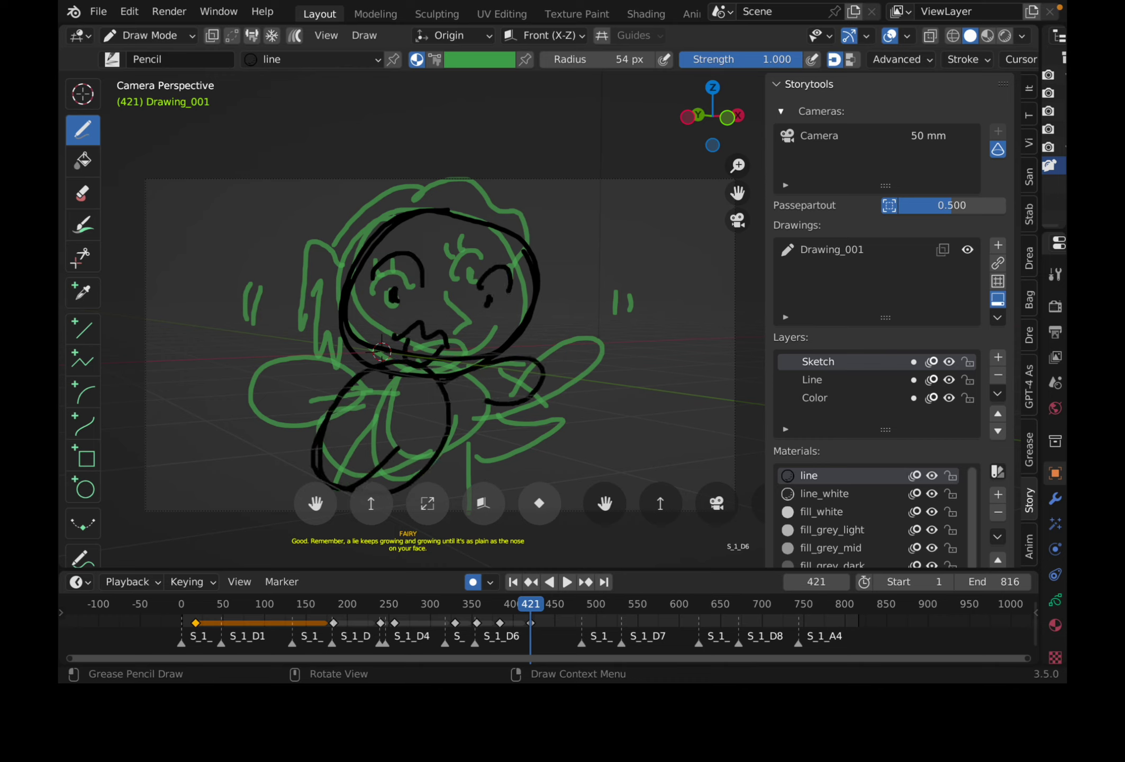
pyautogui.moveTo(327, 377); pyautogui.dragTo(294, 359)
pyautogui.moveTo(549, 385); pyautogui.dragTo(613, 279)
pyautogui.moveTo(323, 365)
pyautogui.mouseDown()
pyautogui.moveTo(228, 364)
pyautogui.moveTo(341, 377)
pyautogui.mouseUp()
pyautogui.moveTo(518, 398); pyautogui.dragTo(464, 407)
pyautogui.moveTo(518, 420); pyautogui.dragTo(451, 444)
pyautogui.moveTo(449, 221)
pyautogui.mouseDown()
pyautogui.moveTo(530, 204)
pyautogui.moveTo(580, 229)
pyautogui.mouseUp()
pyautogui.moveTo(539, 247)
pyautogui.mouseDown()
pyautogui.moveTo(554, 332)
pyautogui.moveTo(338, 243)
pyautogui.moveTo(337, 291)
pyautogui.mouseUp()
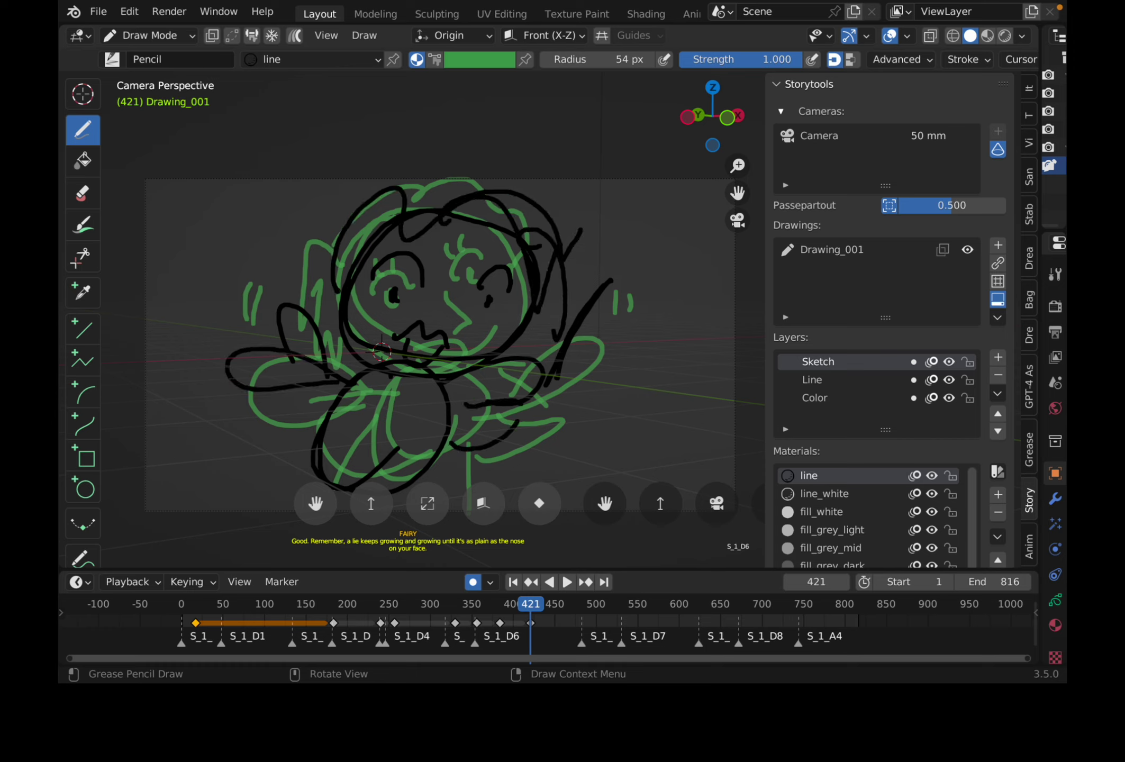
# At frame 551 on marker S_1_D7, draw Pinocchio's round head with a long nose, dark pupils and arched eyes.
pyautogui.moveTo(531, 604); pyautogui.dragTo(638, 602)
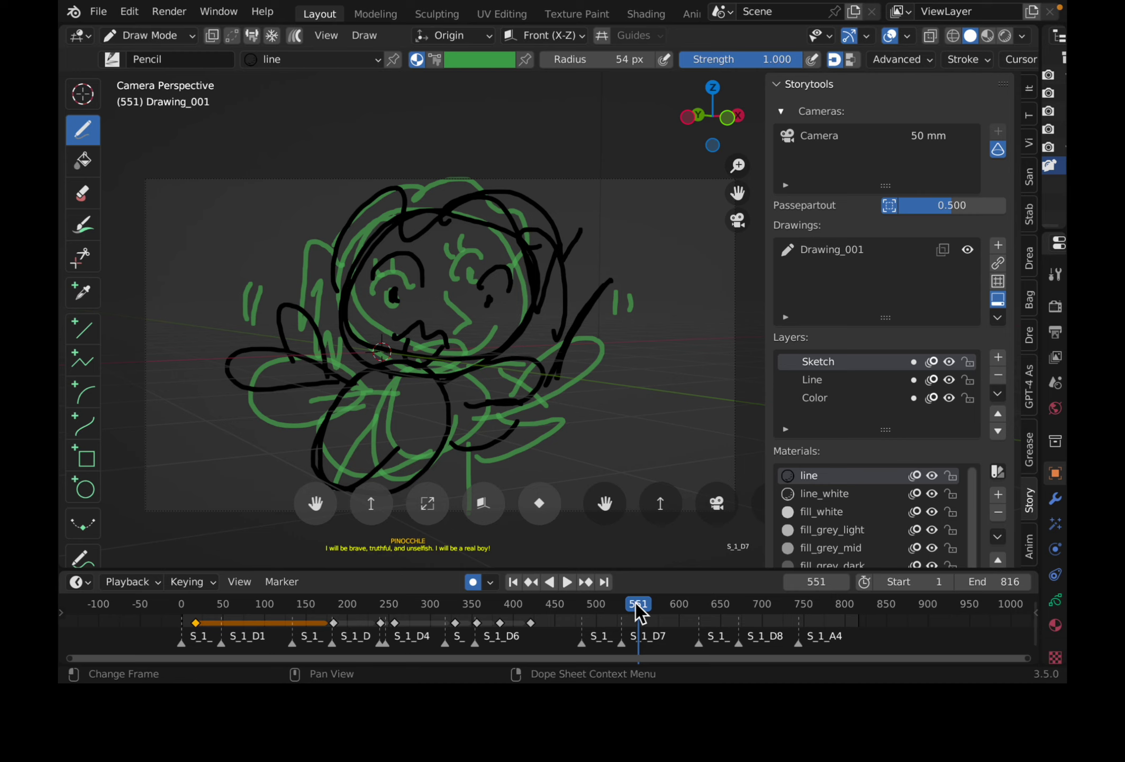
pyautogui.moveTo(370, 249)
pyautogui.mouseDown()
pyautogui.moveTo(325, 288)
pyautogui.moveTo(392, 455)
pyautogui.moveTo(365, 256)
pyautogui.moveTo(438, 272)
pyautogui.mouseUp()
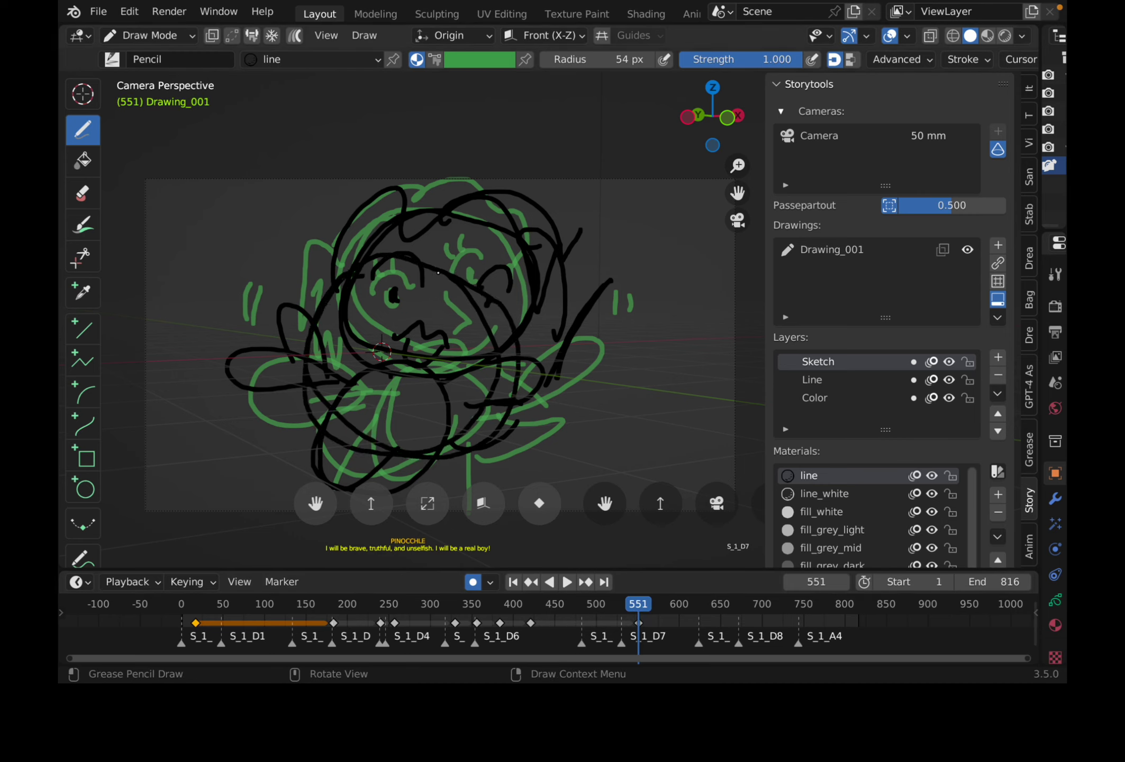
pyautogui.hotkey('ctrl', 'z')
pyautogui.hotkey('ctrl', 'z')
pyautogui.hotkey('ctrl', 'z')
pyautogui.moveTo(442, 353)
pyautogui.mouseDown()
pyautogui.moveTo(496, 350)
pyautogui.moveTo(555, 370)
pyautogui.moveTo(440, 390)
pyautogui.mouseUp()
pyautogui.moveTo(373, 336)
pyautogui.mouseDown()
pyautogui.moveTo(365, 348)
pyautogui.moveTo(368, 329)
pyautogui.mouseUp()
pyautogui.moveTo(429, 310); pyautogui.dragTo(441, 291)
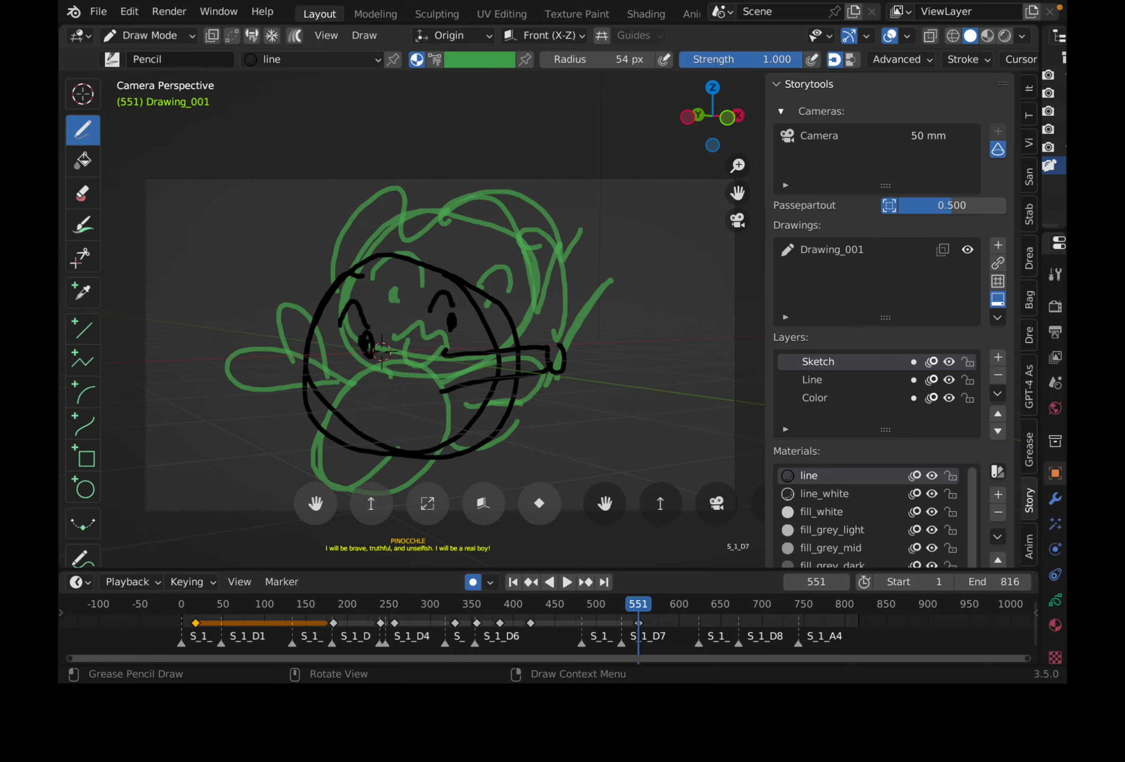
# Draw Pinocchio's curved smile, the sides of his torso, and both upper arms stretched outward.
pyautogui.moveTo(382, 413)
pyautogui.mouseDown()
pyautogui.moveTo(446, 411)
pyautogui.moveTo(363, 409)
pyautogui.moveTo(325, 548)
pyautogui.mouseUp()
pyautogui.moveTo(440, 464); pyautogui.dragTo(442, 561)
pyautogui.moveTo(344, 466)
pyautogui.mouseDown()
pyautogui.moveTo(210, 411)
pyautogui.moveTo(230, 423)
pyautogui.mouseUp()
pyautogui.moveTo(454, 471)
pyautogui.mouseDown()
pyautogui.moveTo(512, 442)
pyautogui.moveTo(464, 484)
pyautogui.mouseUp()
pyautogui.moveTo(254, 422); pyautogui.dragTo(361, 480)
# Extend both of Pinocchio's arms upward with forearms and a looped hand, and add a hair strand on his head.
pyautogui.moveTo(216, 411); pyautogui.dragTo(231, 432)
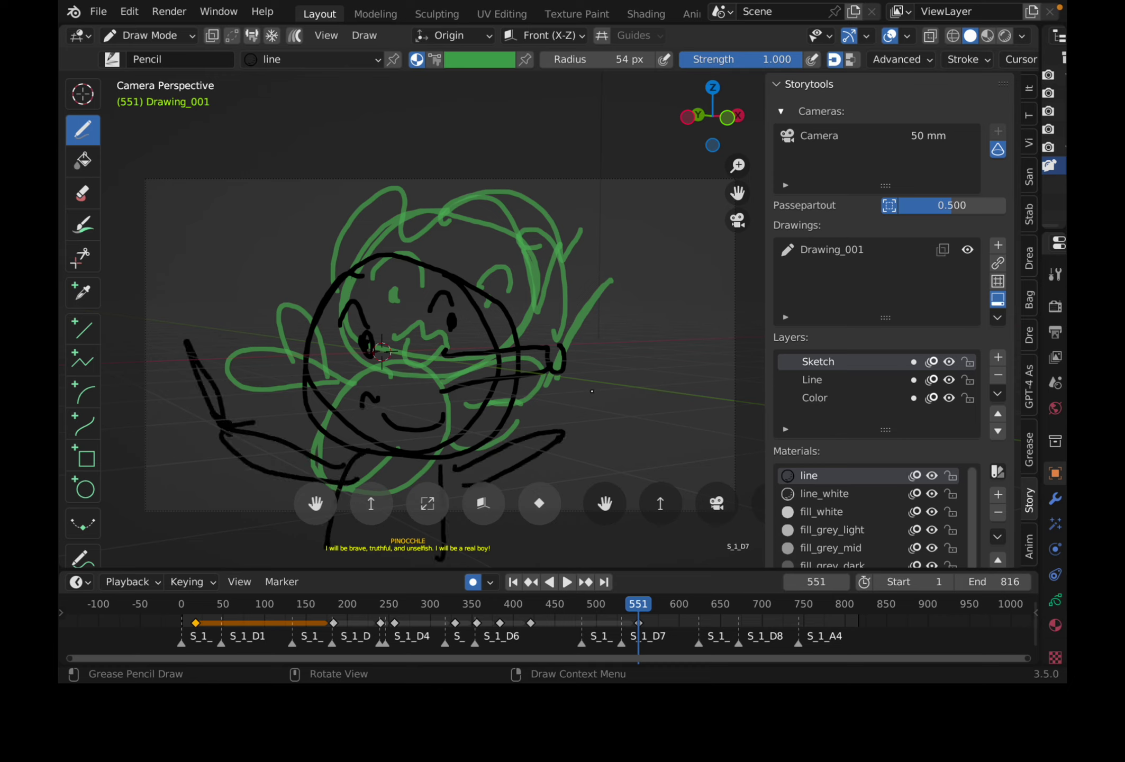
pyautogui.moveTo(562, 439); pyautogui.dragTo(569, 450)
pyautogui.moveTo(192, 347)
pyautogui.mouseDown()
pyautogui.moveTo(206, 299)
pyautogui.moveTo(198, 335)
pyautogui.mouseUp()
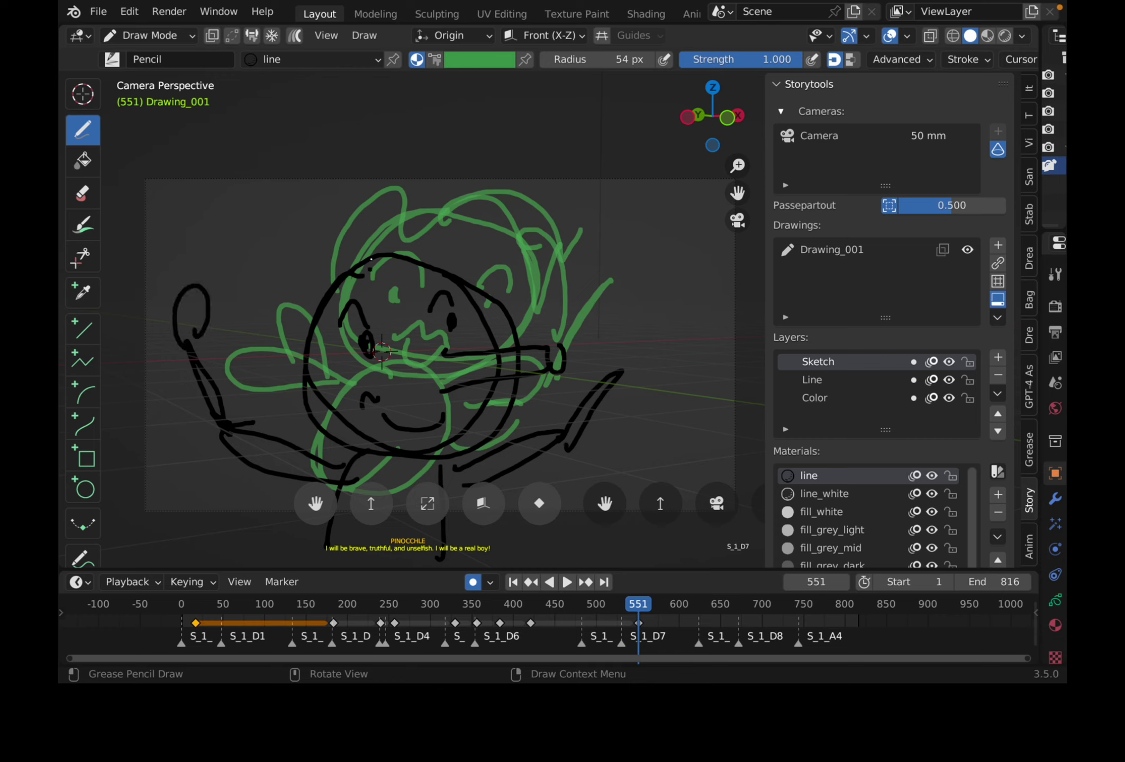
pyautogui.moveTo(370, 258); pyautogui.dragTo(408, 226)
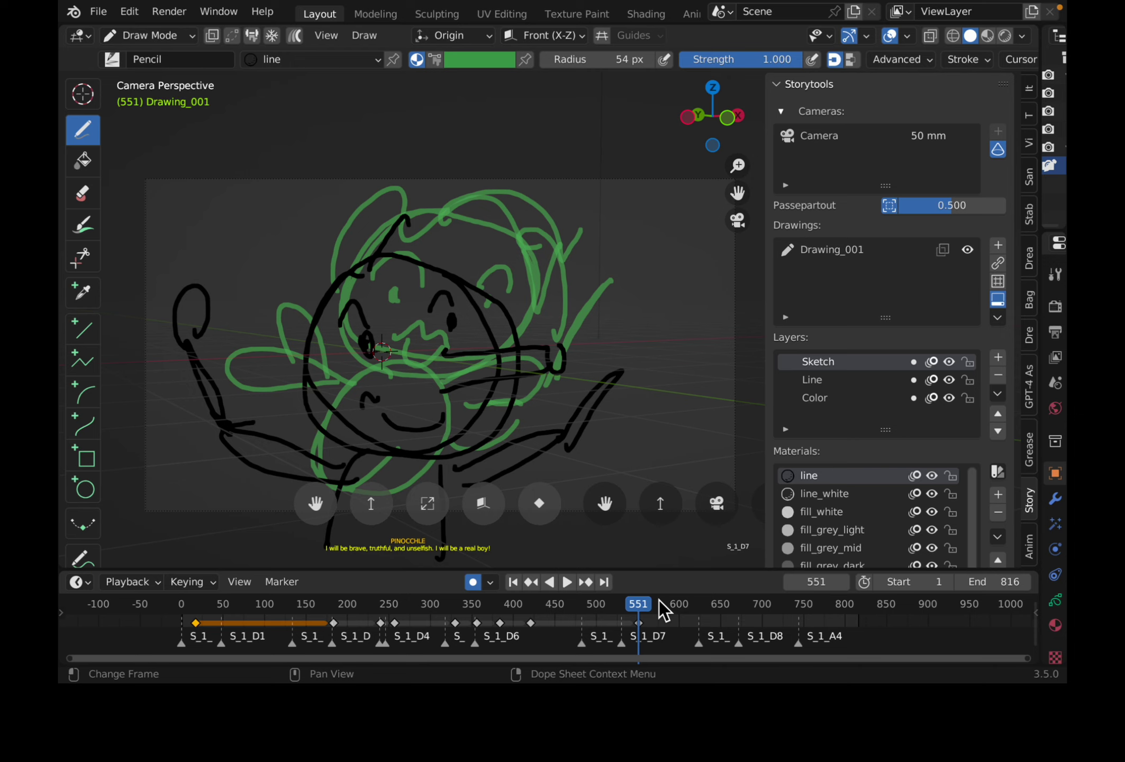
# At frame 578, draw Pinocchio's head with a longer nose angled upward, wide oval eyes and raised eyebrows.
pyautogui.moveTo(659, 599); pyautogui.dragTo(660, 596)
pyautogui.moveTo(336, 249)
pyautogui.mouseDown()
pyautogui.moveTo(360, 442)
pyautogui.moveTo(315, 252)
pyautogui.moveTo(365, 438)
pyautogui.mouseUp()
pyautogui.moveTo(453, 312)
pyautogui.mouseDown()
pyautogui.moveTo(534, 288)
pyautogui.moveTo(595, 300)
pyautogui.moveTo(449, 350)
pyautogui.mouseUp()
pyautogui.moveTo(353, 304); pyautogui.dragTo(360, 310)
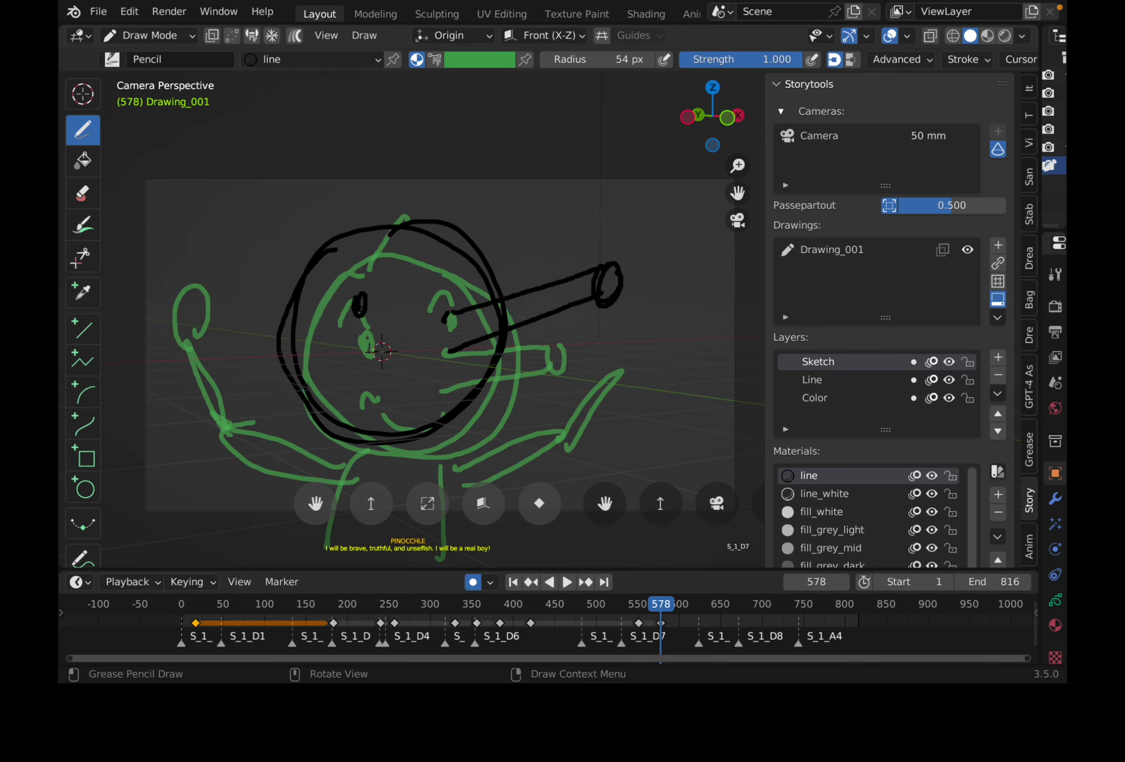
pyautogui.moveTo(460, 266); pyautogui.dragTo(458, 282)
pyautogui.moveTo(336, 279)
pyautogui.mouseDown()
pyautogui.moveTo(397, 263)
pyautogui.moveTo(462, 223)
pyautogui.moveTo(346, 342)
pyautogui.moveTo(372, 297)
pyautogui.mouseUp()
pyautogui.moveTo(468, 266); pyautogui.dragTo(453, 268)
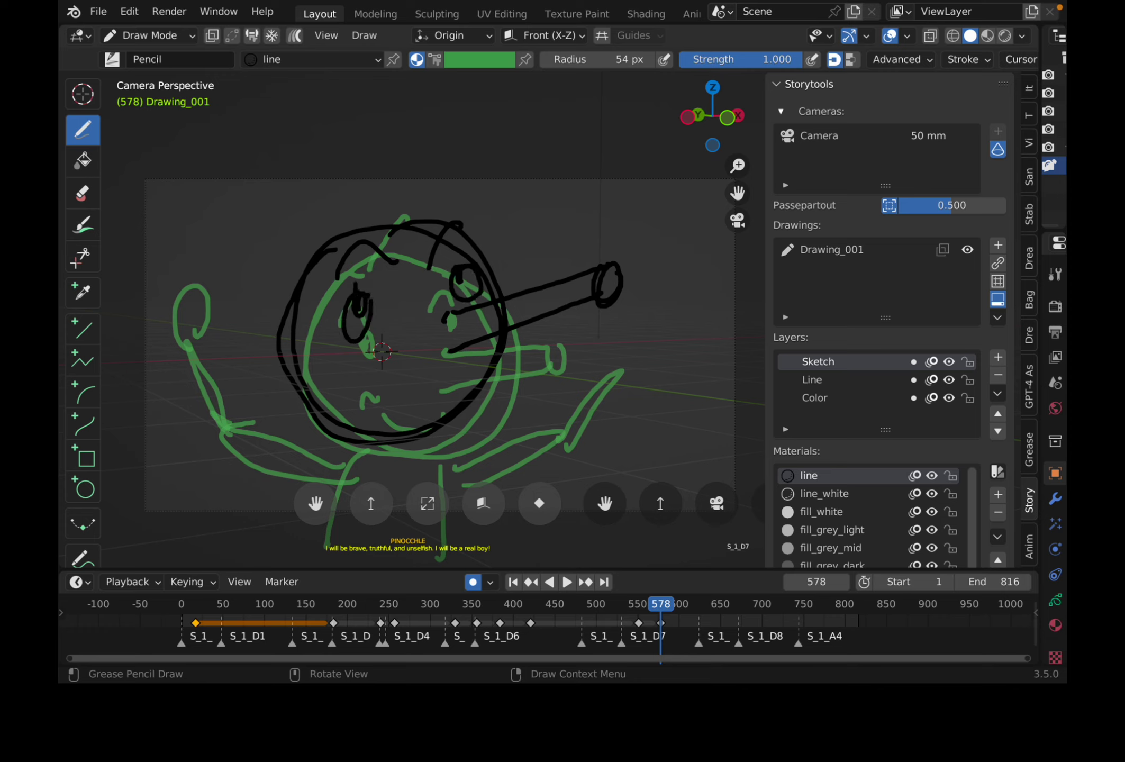
# Draw Pinocchio's open, hinged puppet mouth with its inner line and lower jaw.
pyautogui.moveTo(386, 386)
pyautogui.mouseDown()
pyautogui.moveTo(449, 359)
pyautogui.moveTo(396, 431)
pyautogui.mouseUp()
pyautogui.moveTo(442, 371); pyautogui.dragTo(440, 459)
pyautogui.moveTo(397, 450)
pyautogui.mouseDown()
pyautogui.moveTo(437, 441)
pyautogui.moveTo(427, 405)
pyautogui.mouseUp()
pyautogui.moveTo(409, 416); pyautogui.dragTo(411, 419)
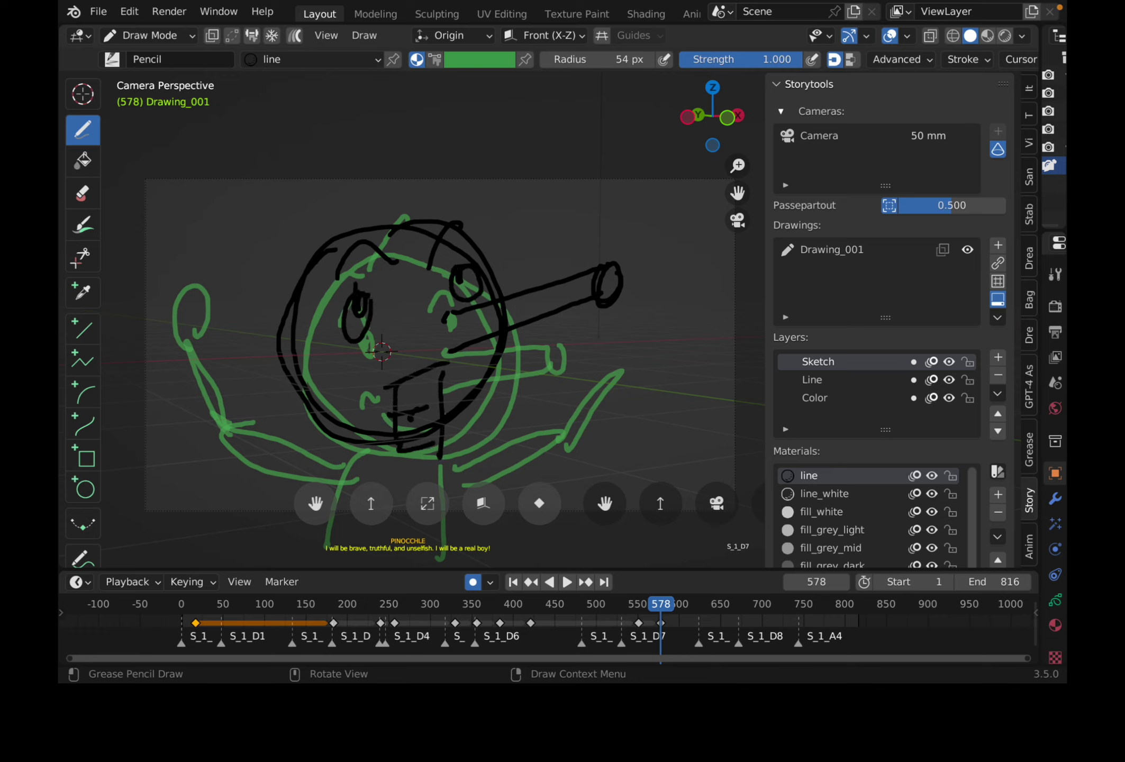
# Add Pinocchio's torso, both arms hanging downward, and hair strands on top of his head.
pyautogui.moveTo(339, 441); pyautogui.dragTo(269, 553)
pyautogui.moveTo(403, 453); pyautogui.dragTo(410, 530)
pyautogui.moveTo(359, 237)
pyautogui.mouseDown()
pyautogui.moveTo(374, 194)
pyautogui.moveTo(443, 185)
pyautogui.mouseUp()
pyautogui.moveTo(445, 238); pyautogui.dragTo(471, 215)
pyautogui.moveTo(317, 448)
pyautogui.mouseDown()
pyautogui.moveTo(182, 518)
pyautogui.moveTo(193, 516)
pyautogui.mouseUp()
pyautogui.moveTo(441, 451)
pyautogui.mouseDown()
pyautogui.moveTo(473, 564)
pyautogui.moveTo(486, 566)
pyautogui.mouseUp()
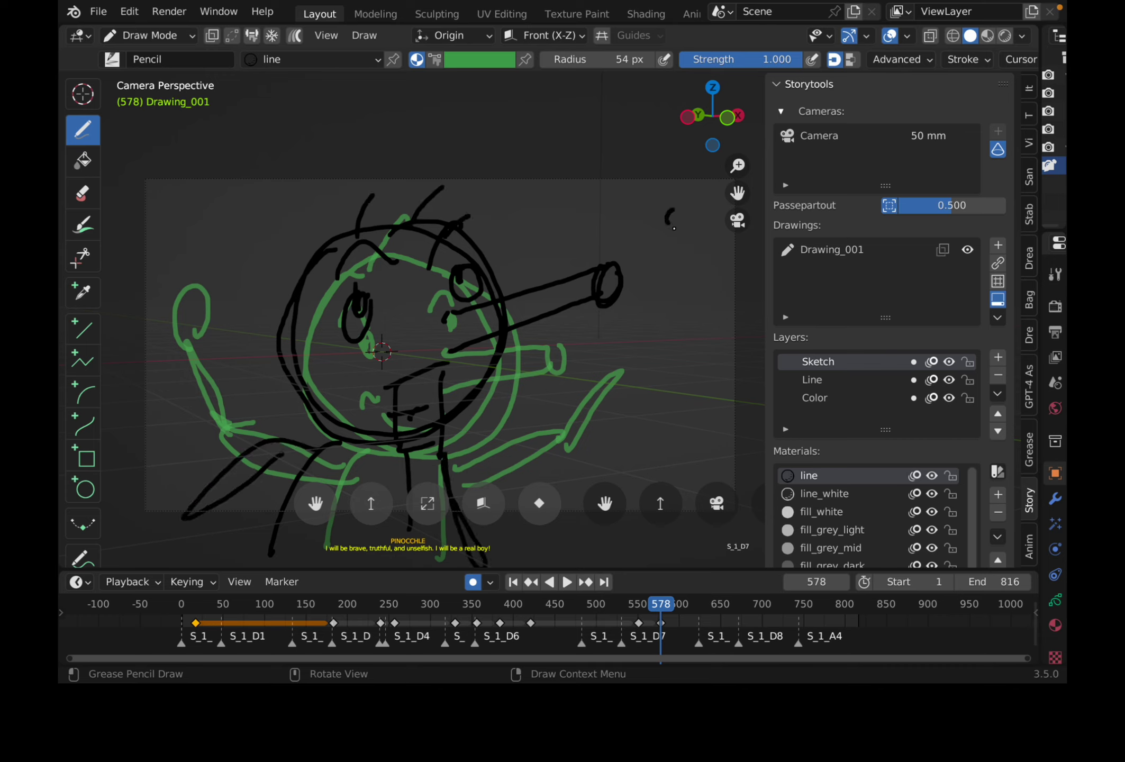
# Sketch a tiny winged Fairy floating just beyond the tip of Pinocchio's nose.
pyautogui.moveTo(674, 228)
pyautogui.mouseDown()
pyautogui.moveTo(686, 213)
pyautogui.moveTo(708, 217)
pyautogui.moveTo(694, 248)
pyautogui.moveTo(651, 232)
pyautogui.moveTo(724, 244)
pyautogui.moveTo(720, 270)
pyautogui.mouseUp()
pyautogui.click(698, 241)
pyautogui.moveTo(677, 237); pyautogui.dragTo(690, 267)
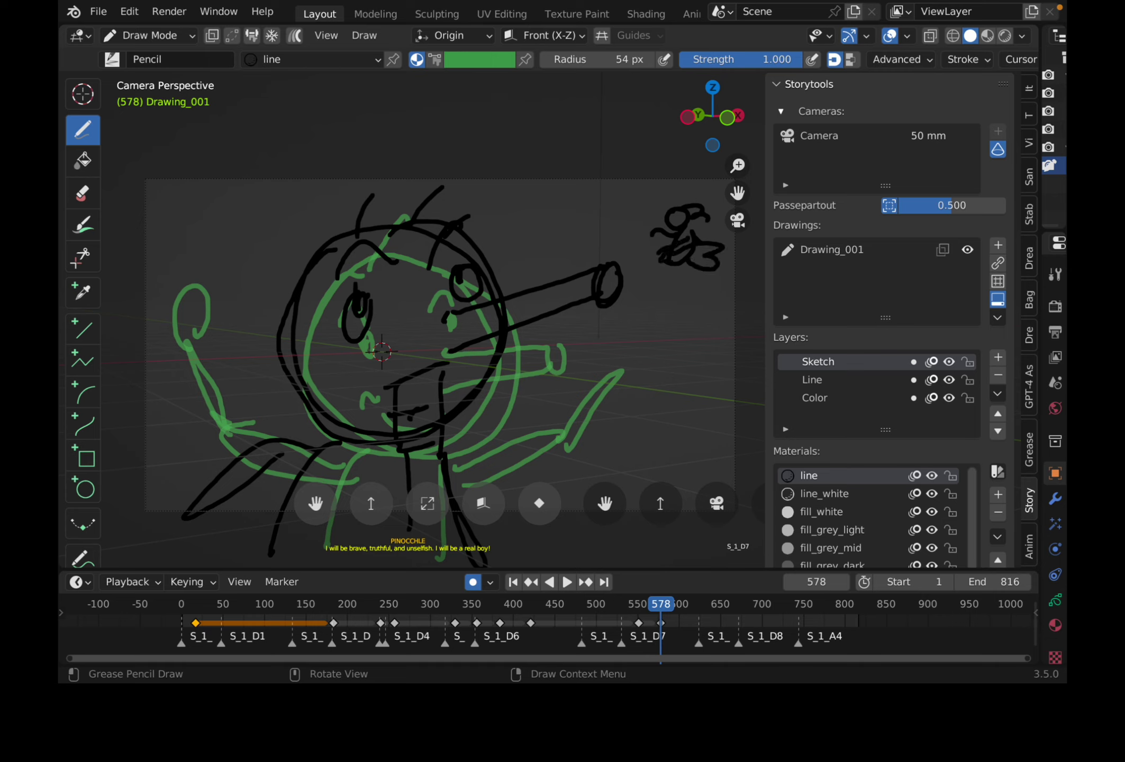
# At frame 613, draw Pinocchio's round head outline and two wide eyes with dark, inward-looking pupils.
pyautogui.moveTo(680, 603)
pyautogui.mouseDown()
pyautogui.moveTo(801, 603)
pyautogui.moveTo(680, 615)
pyautogui.moveTo(760, 621)
pyautogui.moveTo(656, 613)
pyautogui.moveTo(711, 618)
pyautogui.moveTo(690, 615)
pyautogui.mouseUp()
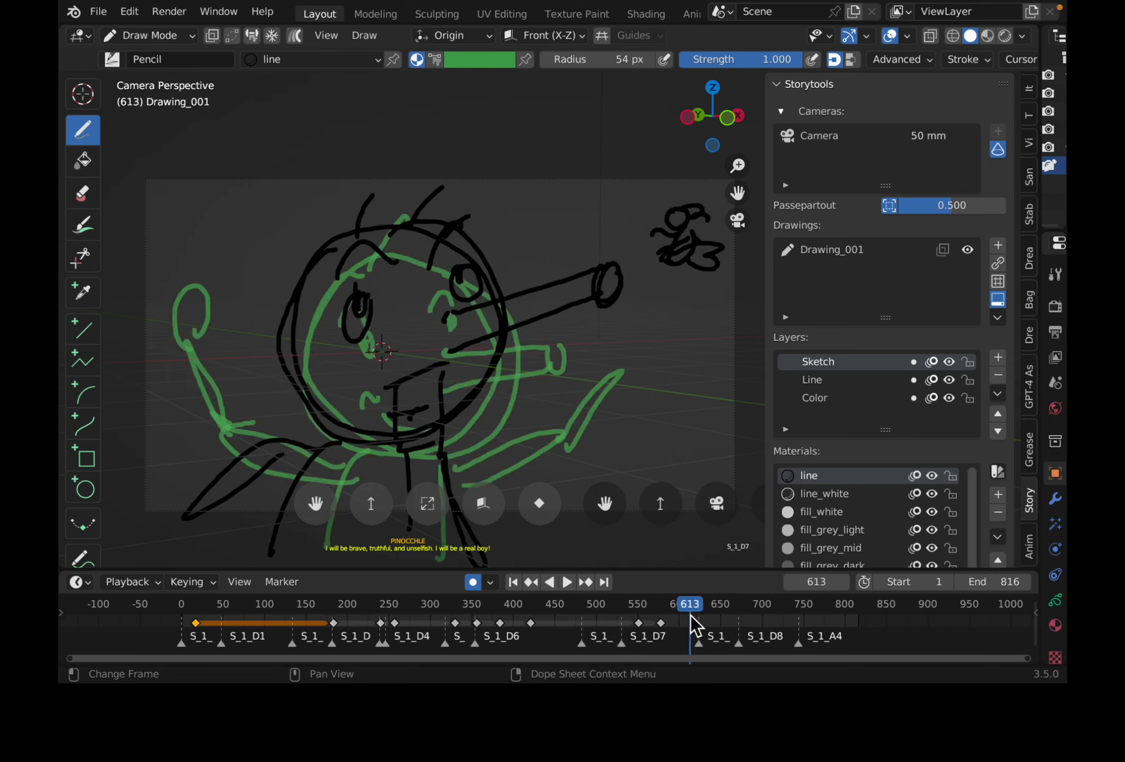
pyautogui.moveTo(371, 228)
pyautogui.mouseDown()
pyautogui.moveTo(283, 317)
pyautogui.moveTo(465, 222)
pyautogui.mouseUp()
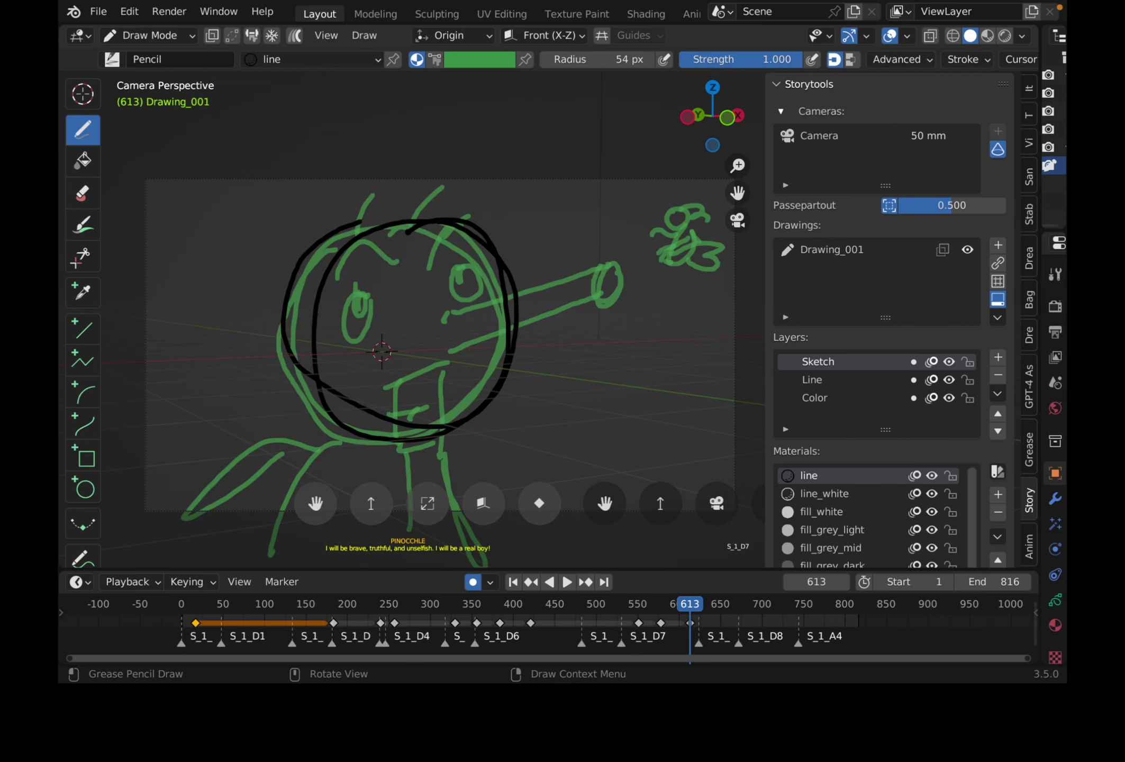
pyautogui.moveTo(359, 295)
pyautogui.mouseDown()
pyautogui.moveTo(384, 307)
pyautogui.moveTo(377, 314)
pyautogui.mouseUp()
pyautogui.moveTo(455, 261); pyautogui.dragTo(450, 274)
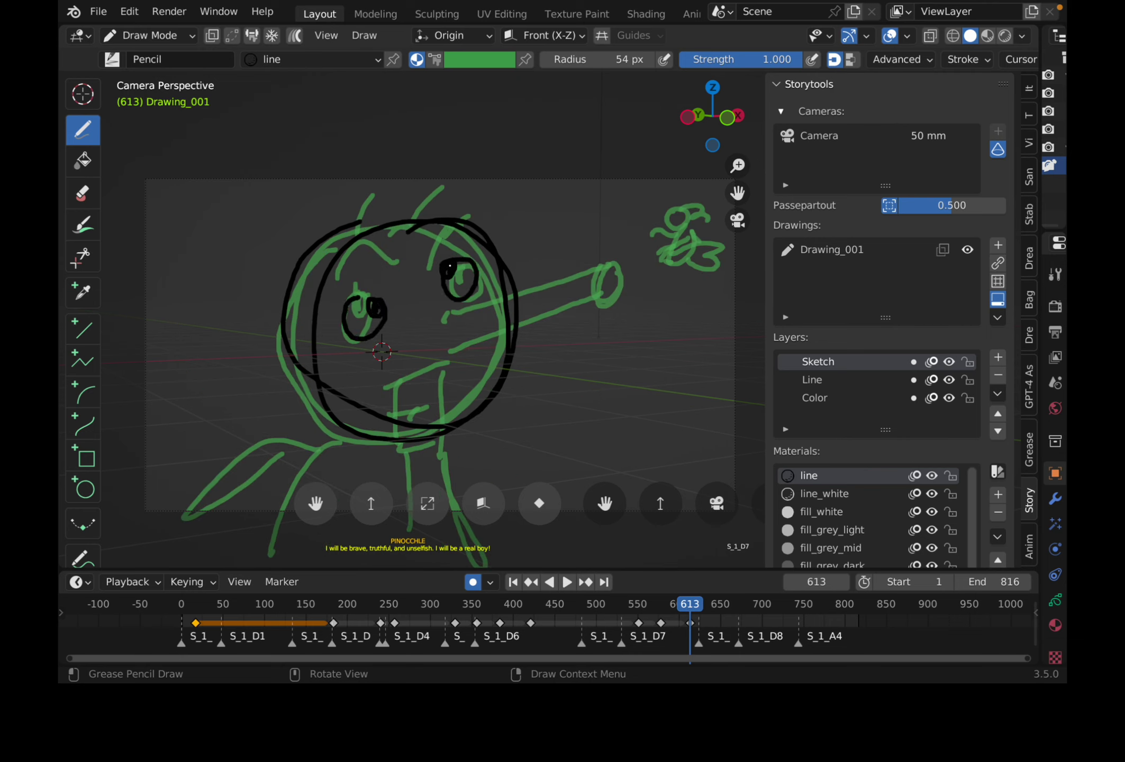
# Draw Pinocchio's nose extending to the camera frame's edge, a wide-open mouth with tongue, and short curved eyebrows.
pyautogui.moveTo(426, 319)
pyautogui.mouseDown()
pyautogui.moveTo(630, 238)
pyautogui.moveTo(685, 252)
pyautogui.moveTo(441, 350)
pyautogui.mouseUp()
pyautogui.moveTo(380, 378); pyautogui.dragTo(453, 377)
pyautogui.moveTo(389, 381)
pyautogui.mouseDown()
pyautogui.moveTo(404, 447)
pyautogui.moveTo(435, 380)
pyautogui.mouseUp()
pyautogui.moveTo(379, 418)
pyautogui.mouseDown()
pyautogui.moveTo(407, 405)
pyautogui.moveTo(417, 420)
pyautogui.mouseUp()
pyautogui.moveTo(351, 280); pyautogui.dragTo(419, 242)
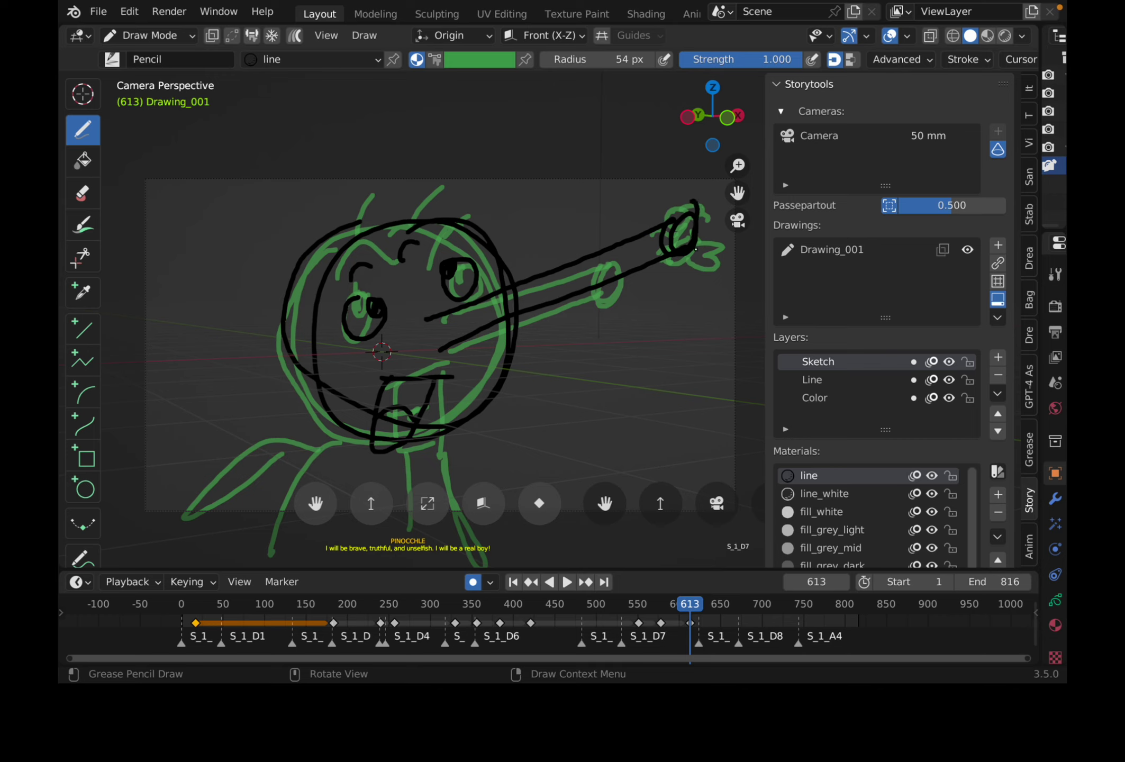
# Scribble the small Fairy being struck by the tip of Pinocchio's extended nose.
pyautogui.moveTo(695, 248)
pyautogui.mouseDown()
pyautogui.moveTo(699, 191)
pyautogui.moveTo(648, 200)
pyautogui.moveTo(656, 185)
pyautogui.moveTo(679, 178)
pyautogui.moveTo(715, 242)
pyautogui.mouseUp()
pyautogui.moveTo(720, 225)
pyautogui.mouseDown()
pyautogui.moveTo(735, 257)
pyautogui.moveTo(706, 272)
pyautogui.mouseUp()
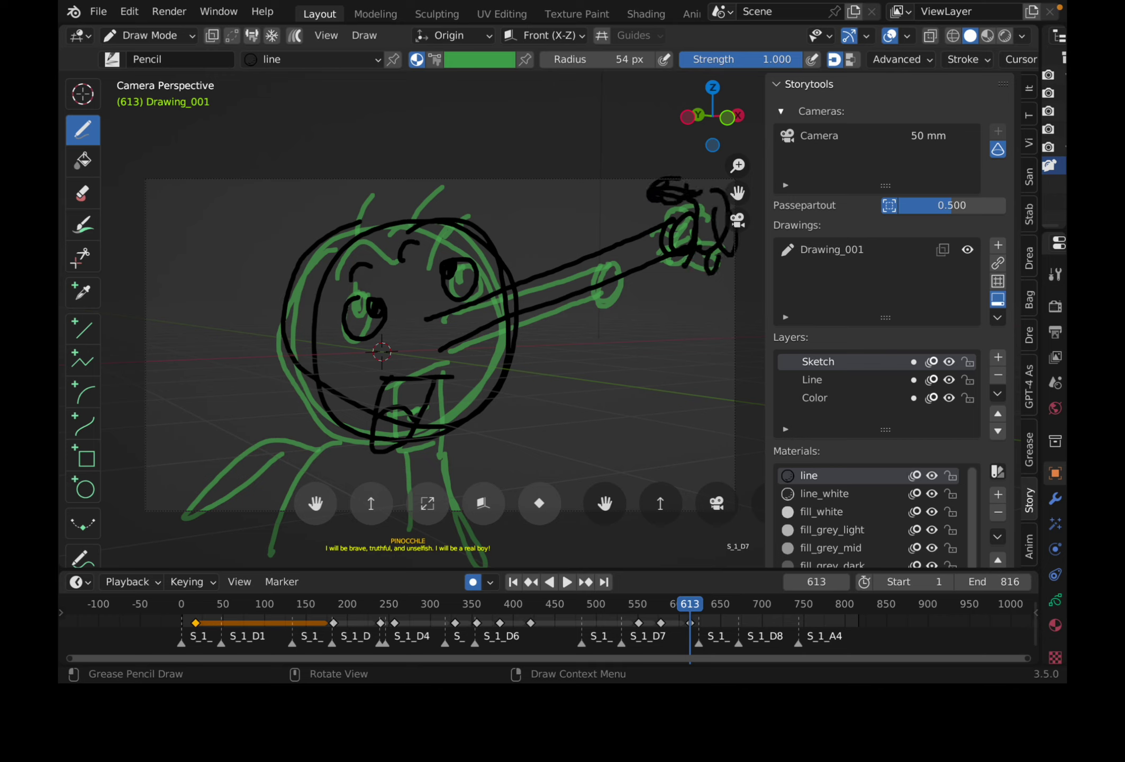
# Sketch Pinocchio's slanted torso and both arms spread out below his head.
pyautogui.moveTo(325, 411)
pyautogui.mouseDown()
pyautogui.moveTo(284, 431)
pyautogui.moveTo(209, 521)
pyautogui.mouseUp()
pyautogui.moveTo(402, 447); pyautogui.dragTo(310, 545)
pyautogui.moveTo(323, 410); pyautogui.dragTo(238, 461)
pyautogui.moveTo(410, 454); pyautogui.dragTo(543, 415)
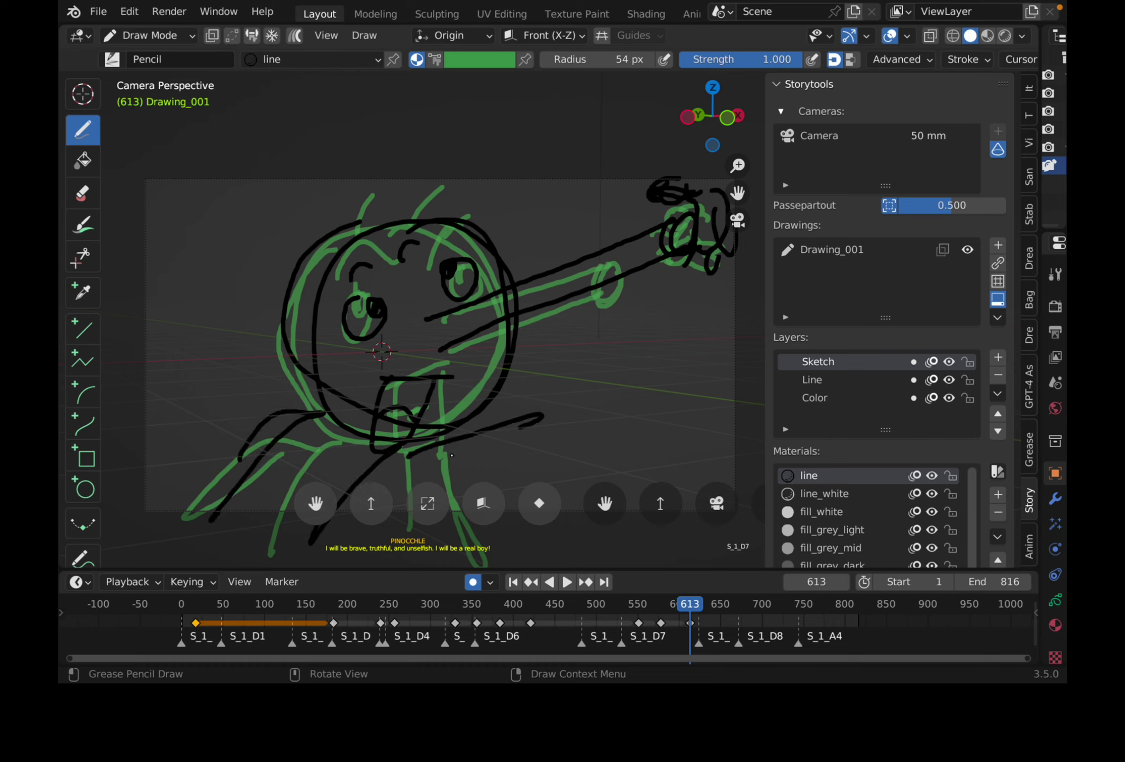
pyautogui.moveTo(293, 415); pyautogui.dragTo(283, 422)
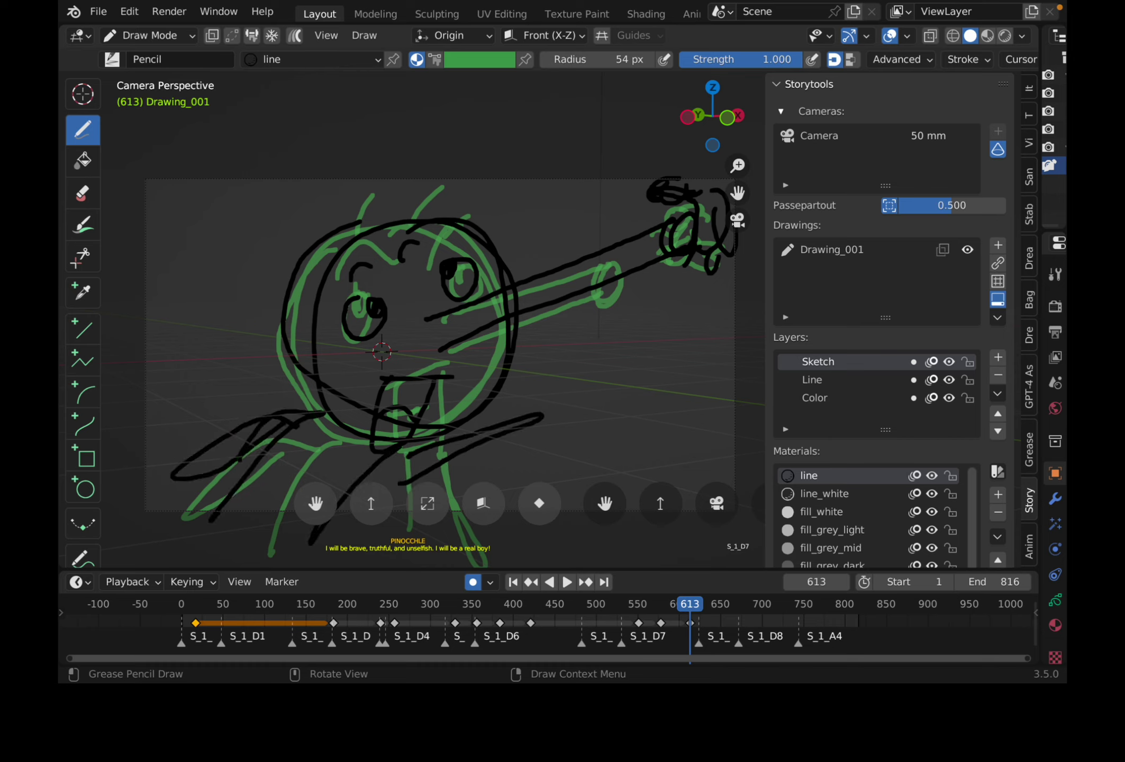
# At frame 677 on marker S_1_D8, draw Pinocchio's head with two downcast eyes and a long shape sloping downward.
pyautogui.moveTo(690, 608); pyautogui.dragTo(742, 608)
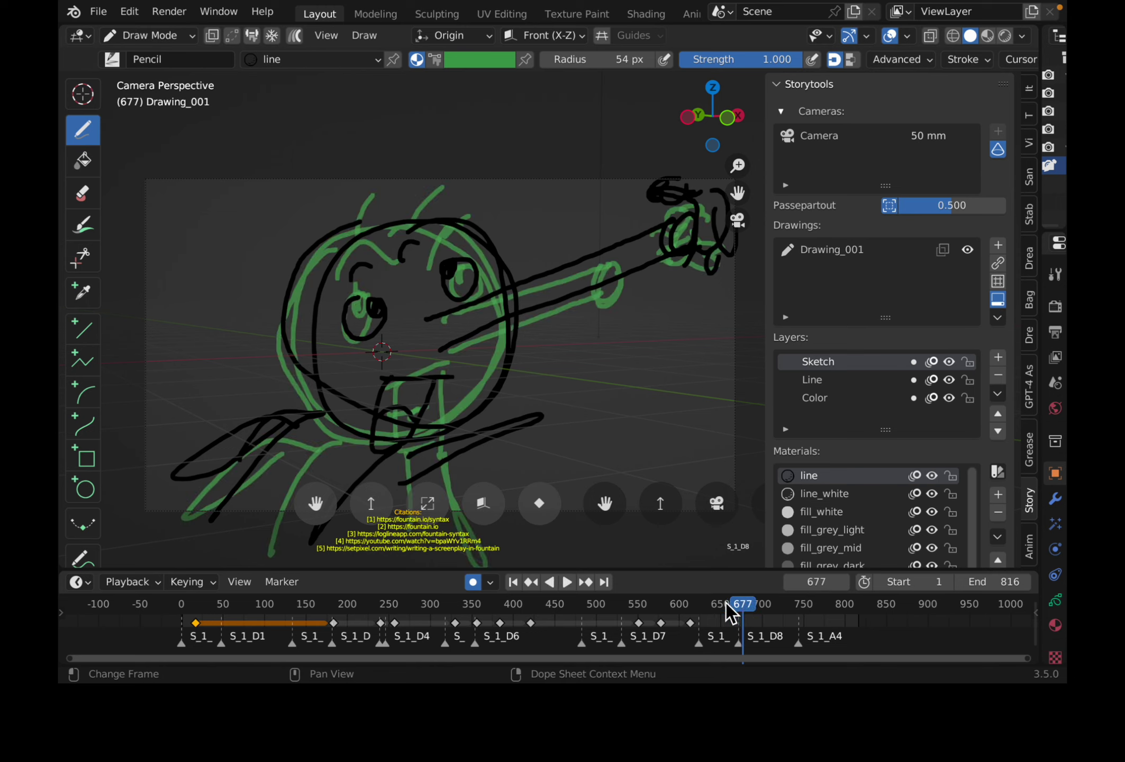
pyautogui.moveTo(349, 227)
pyautogui.mouseDown()
pyautogui.moveTo(255, 275)
pyautogui.moveTo(485, 331)
pyautogui.moveTo(370, 441)
pyautogui.moveTo(411, 230)
pyautogui.mouseUp()
pyautogui.moveTo(340, 340)
pyautogui.mouseDown()
pyautogui.moveTo(343, 350)
pyautogui.moveTo(359, 341)
pyautogui.mouseUp()
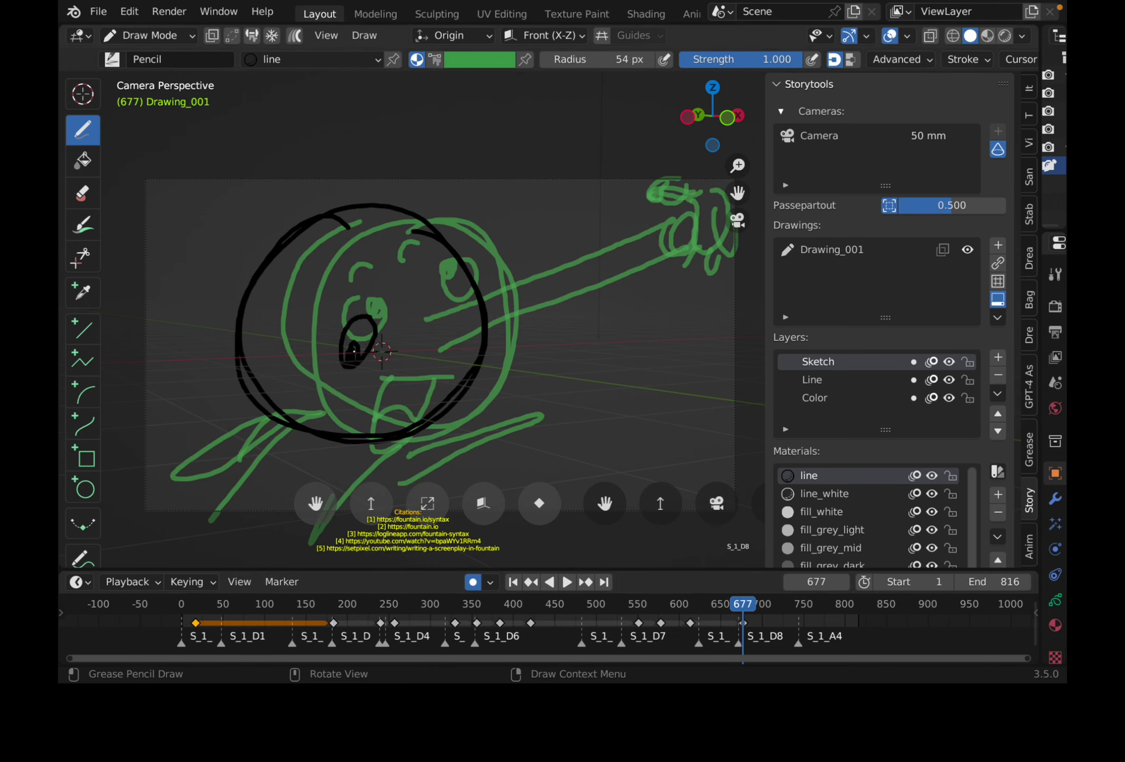
pyautogui.moveTo(431, 323)
pyautogui.mouseDown()
pyautogui.moveTo(453, 344)
pyautogui.moveTo(446, 368)
pyautogui.mouseUp()
pyautogui.moveTo(392, 397)
pyautogui.mouseDown()
pyautogui.moveTo(448, 439)
pyautogui.moveTo(555, 485)
pyautogui.mouseUp()
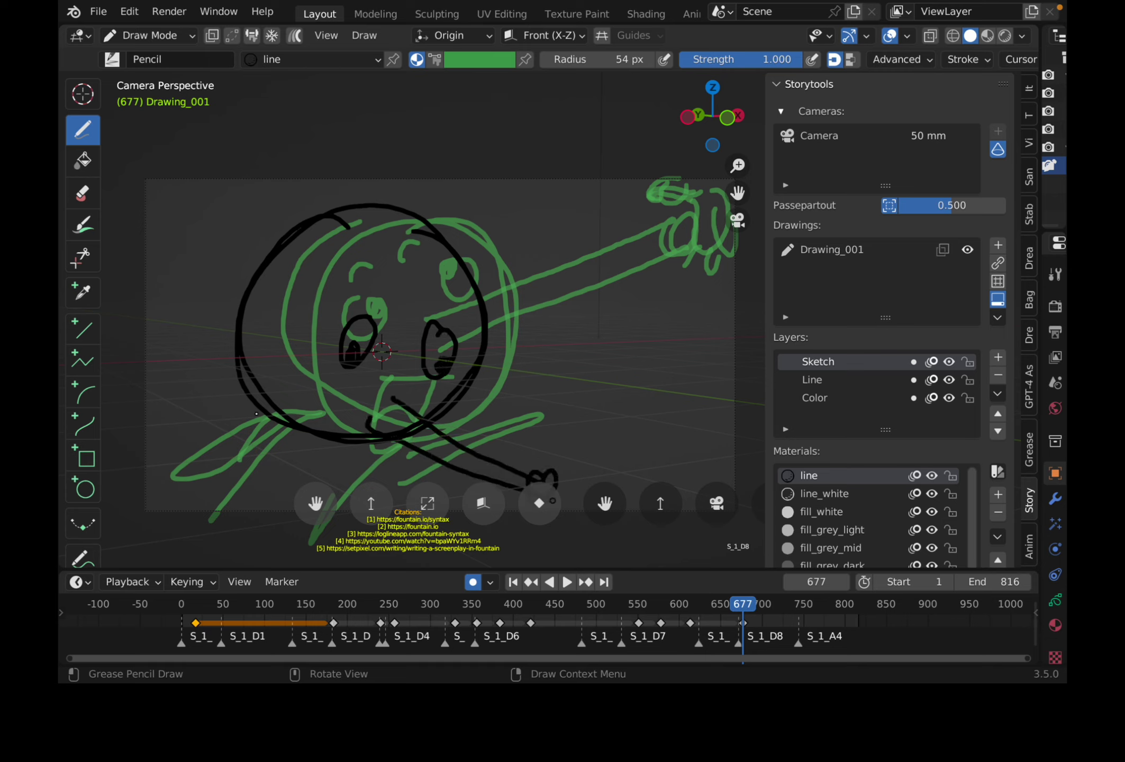
# Complete the frame 677 drawing with Pinocchio's torso, trailing arm, collar strokes and arched eyebrows, and save the file.
pyautogui.moveTo(256, 414); pyautogui.dragTo(198, 540)
pyautogui.moveTo(362, 444); pyautogui.dragTo(304, 556)
pyautogui.moveTo(258, 404)
pyautogui.mouseDown()
pyautogui.moveTo(159, 466)
pyautogui.moveTo(251, 450)
pyautogui.mouseUp()
pyautogui.moveTo(371, 451); pyautogui.dragTo(363, 550)
pyautogui.moveTo(275, 382)
pyautogui.mouseDown()
pyautogui.moveTo(254, 449)
pyautogui.moveTo(278, 453)
pyautogui.mouseUp()
pyautogui.moveTo(280, 434); pyautogui.dragTo(304, 473)
pyautogui.moveTo(344, 291)
pyautogui.mouseDown()
pyautogui.moveTo(391, 289)
pyautogui.moveTo(466, 311)
pyautogui.mouseUp()
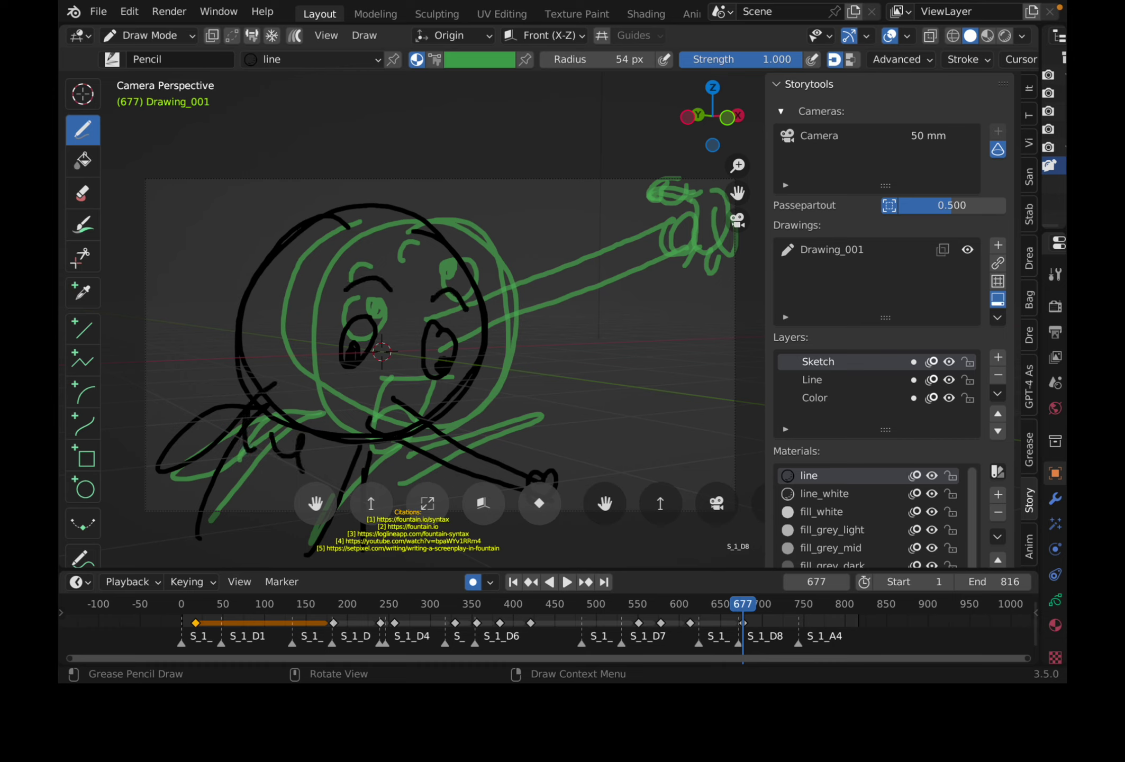
pyautogui.click(539, 502)
pyautogui.hotkey('ctrl', 's')
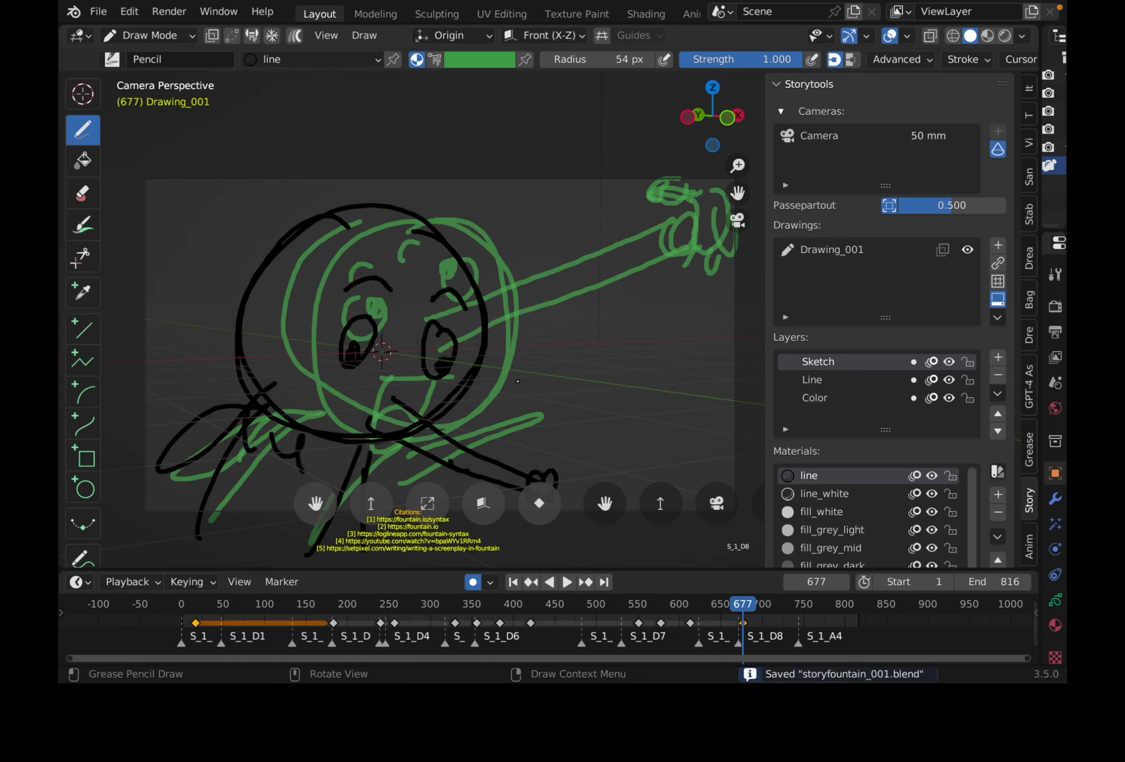
# At frame 678, draw a wavy face profile opposite Pinocchio's head, with his downcast eyes, eyebrows and downward-sloping nose.
pyautogui.moveTo(779, 611)
pyautogui.mouseDown()
pyautogui.moveTo(728, 616)
pyautogui.moveTo(766, 612)
pyautogui.moveTo(742, 613)
pyautogui.mouseUp()
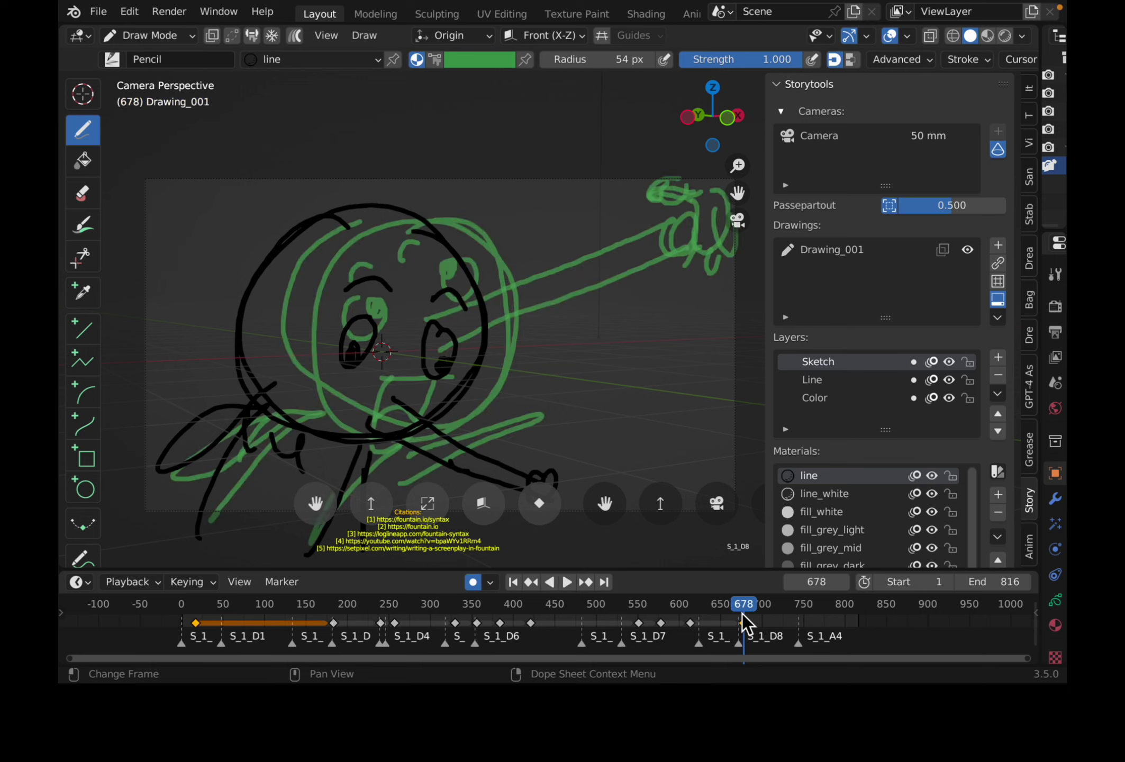
pyautogui.moveTo(562, 322)
pyautogui.mouseDown()
pyautogui.moveTo(603, 320)
pyautogui.moveTo(654, 373)
pyautogui.moveTo(630, 471)
pyautogui.mouseUp()
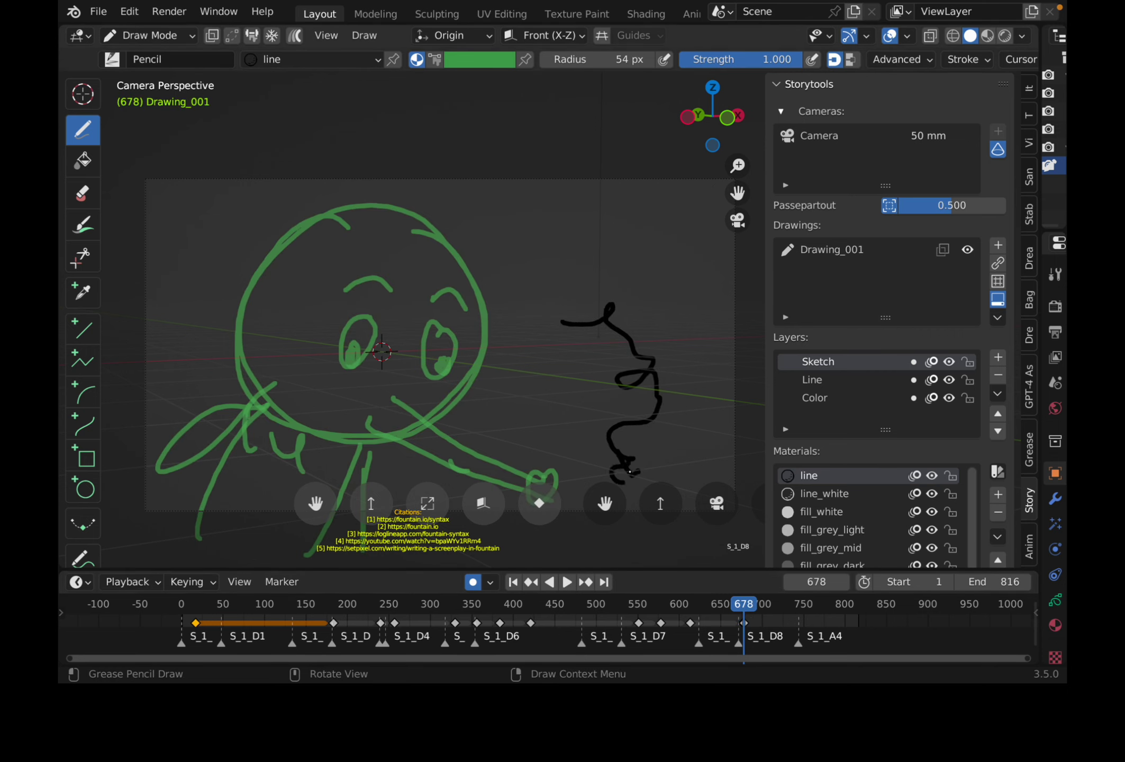
pyautogui.moveTo(553, 460); pyautogui.dragTo(579, 468)
pyautogui.moveTo(404, 397); pyautogui.dragTo(550, 463)
pyautogui.moveTo(365, 416)
pyautogui.mouseDown()
pyautogui.moveTo(552, 470)
pyautogui.moveTo(208, 351)
pyautogui.moveTo(391, 423)
pyautogui.mouseUp()
pyautogui.moveTo(367, 360)
pyautogui.mouseDown()
pyautogui.moveTo(338, 331)
pyautogui.moveTo(336, 381)
pyautogui.mouseUp()
pyautogui.moveTo(431, 332)
pyautogui.mouseDown()
pyautogui.moveTo(413, 378)
pyautogui.moveTo(420, 364)
pyautogui.mouseUp()
pyautogui.moveTo(340, 309)
pyautogui.mouseDown()
pyautogui.moveTo(360, 281)
pyautogui.moveTo(385, 289)
pyautogui.mouseUp()
pyautogui.moveTo(426, 306); pyautogui.dragTo(437, 316)
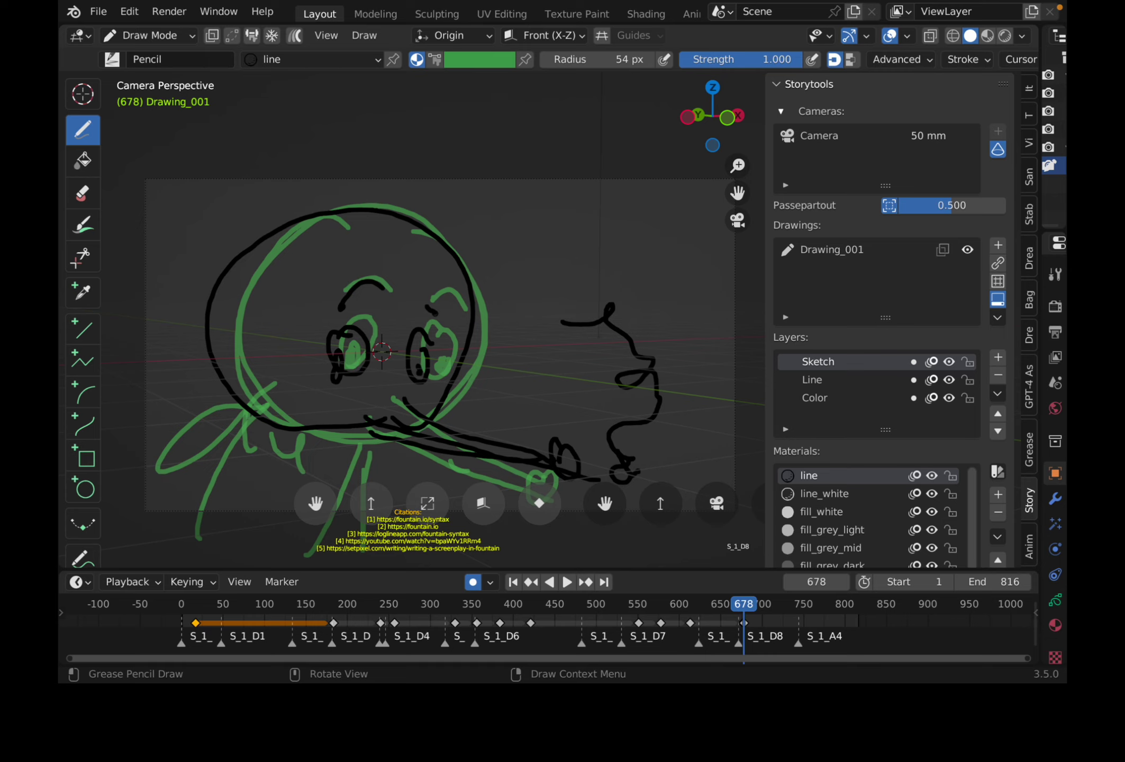
# Sketch Pinocchio's torso below the head and add contour strokes along the back of his head and jaw.
pyautogui.moveTo(266, 423); pyautogui.dragTo(235, 524)
pyautogui.moveTo(350, 436); pyautogui.dragTo(345, 526)
pyautogui.moveTo(439, 413); pyautogui.dragTo(492, 322)
pyautogui.moveTo(241, 449)
pyautogui.mouseDown()
pyautogui.moveTo(217, 268)
pyautogui.moveTo(229, 408)
pyautogui.mouseUp()
pyautogui.moveTo(231, 243); pyautogui.dragTo(244, 247)
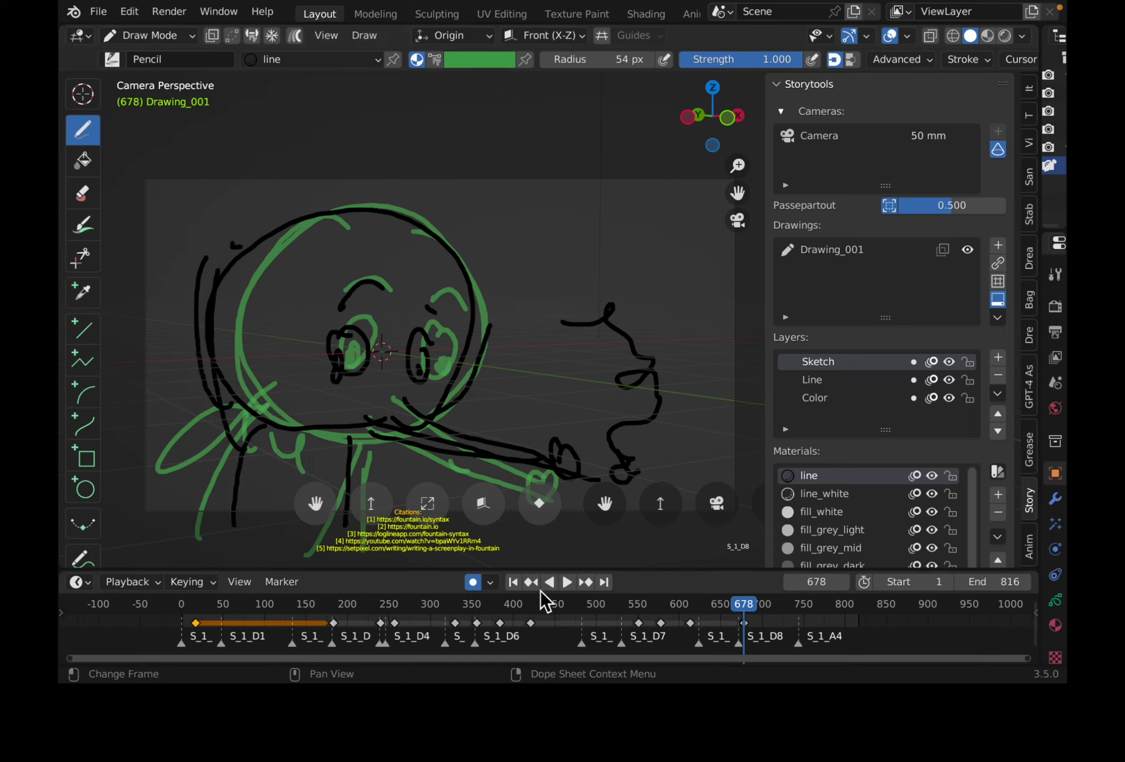
# Review the drawings around marker S_1_D8 by scrubbing and playing, and return to the start of the storyboard.
pyautogui.moveTo(708, 588)
pyautogui.mouseDown()
pyautogui.moveTo(771, 589)
pyautogui.moveTo(732, 594)
pyautogui.mouseUp()
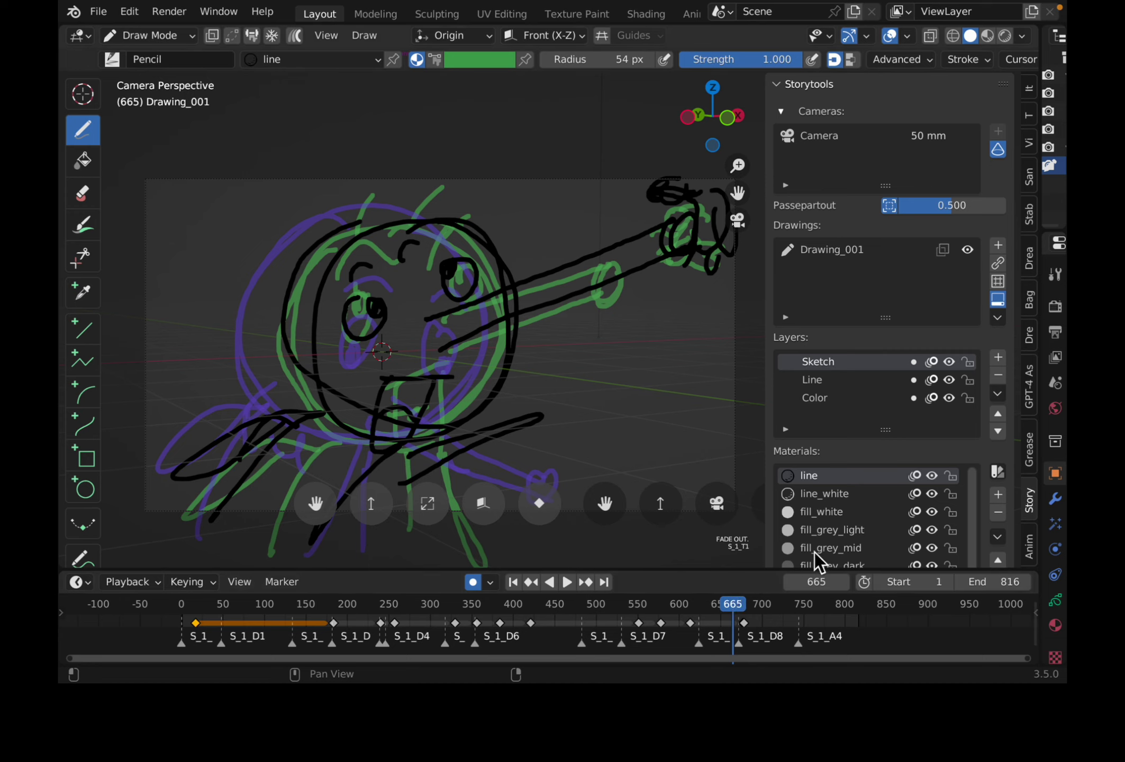
pyautogui.press('space')
pyautogui.moveTo(752, 603)
pyautogui.mouseDown()
pyautogui.moveTo(764, 606)
pyautogui.moveTo(731, 603)
pyautogui.moveTo(770, 606)
pyautogui.mouseUp()
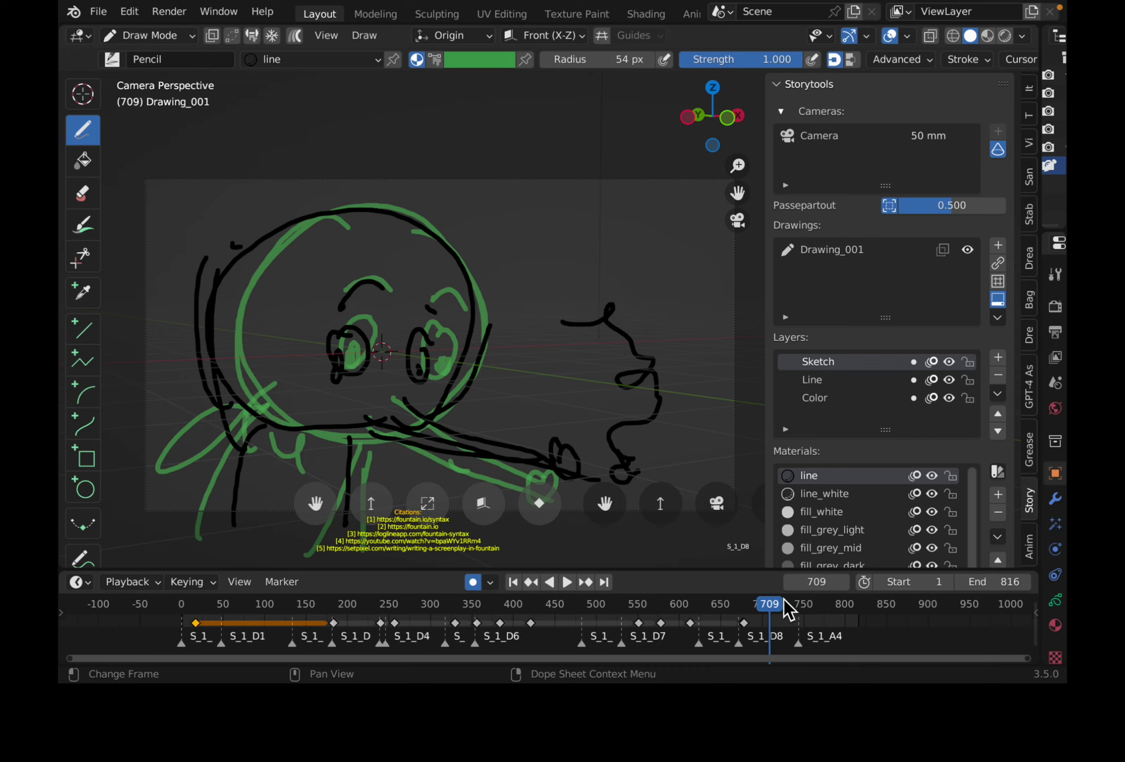
pyautogui.click(764, 606)
pyautogui.press('space')
pyautogui.moveTo(763, 611)
pyautogui.mouseDown()
pyautogui.moveTo(775, 611)
pyautogui.moveTo(738, 608)
pyautogui.moveTo(794, 611)
pyautogui.moveTo(197, 585)
pyautogui.mouseUp()
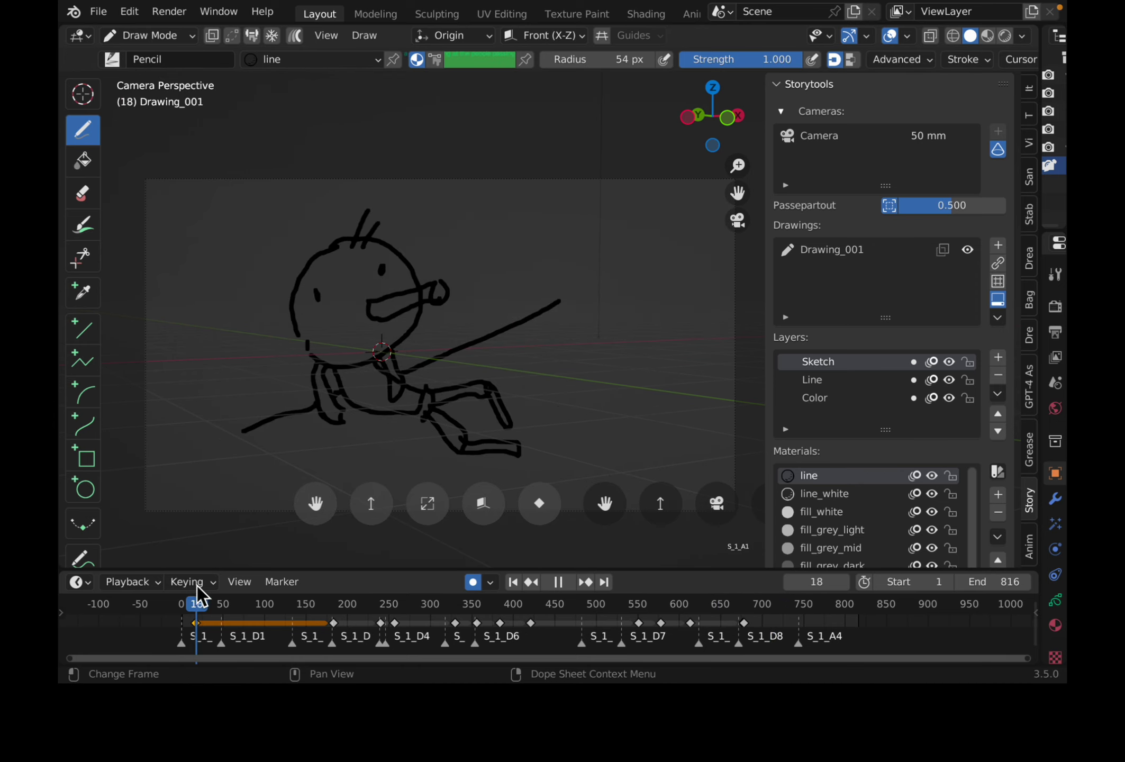
# Save the file, restart playback and hide the viewport overlays.
pyautogui.press('space')
pyautogui.hotkey('ctrl', 's')
pyautogui.press('space')
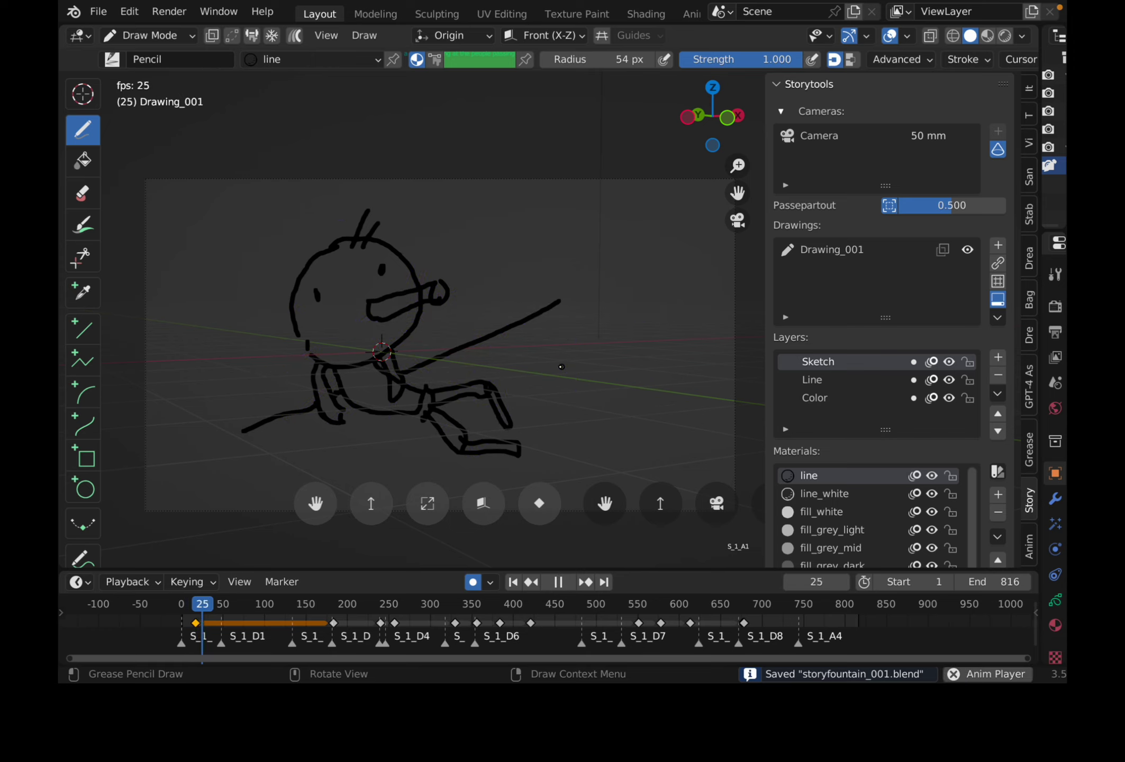
pyautogui.click(891, 36)
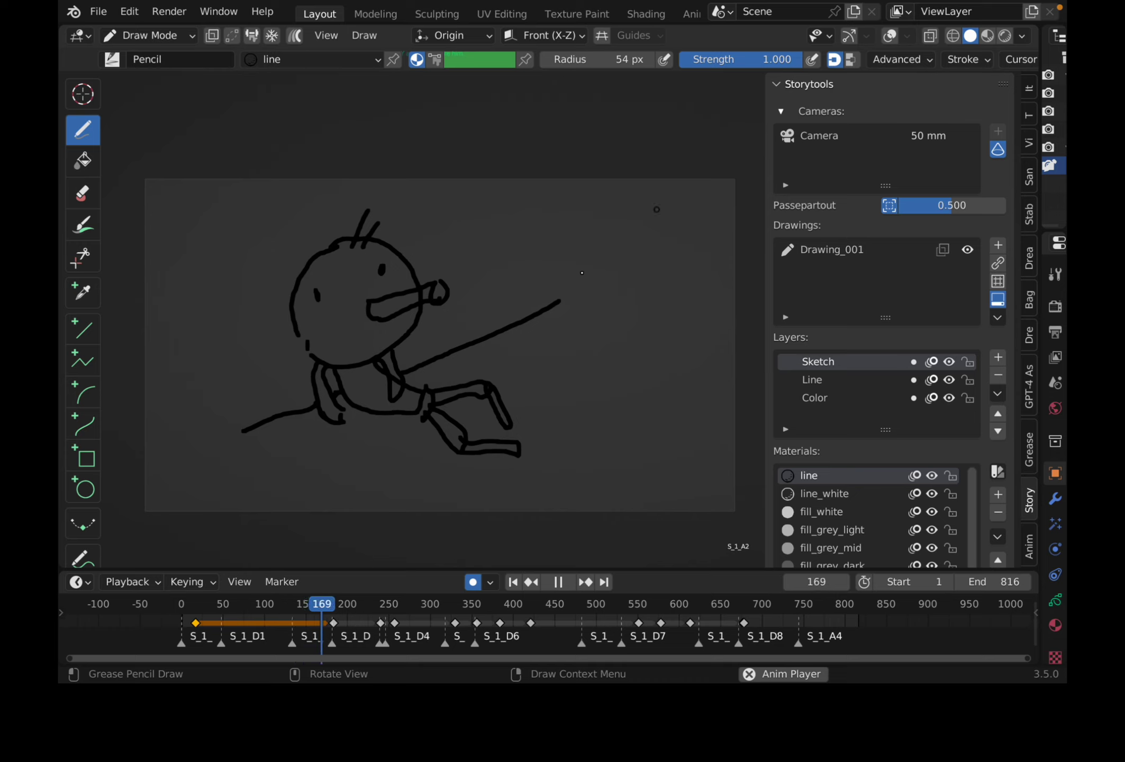
# Play the storyboard from the start through marker S_1_D5, checking each drawing's timing against the dialogue.
pyautogui.click(182, 603)
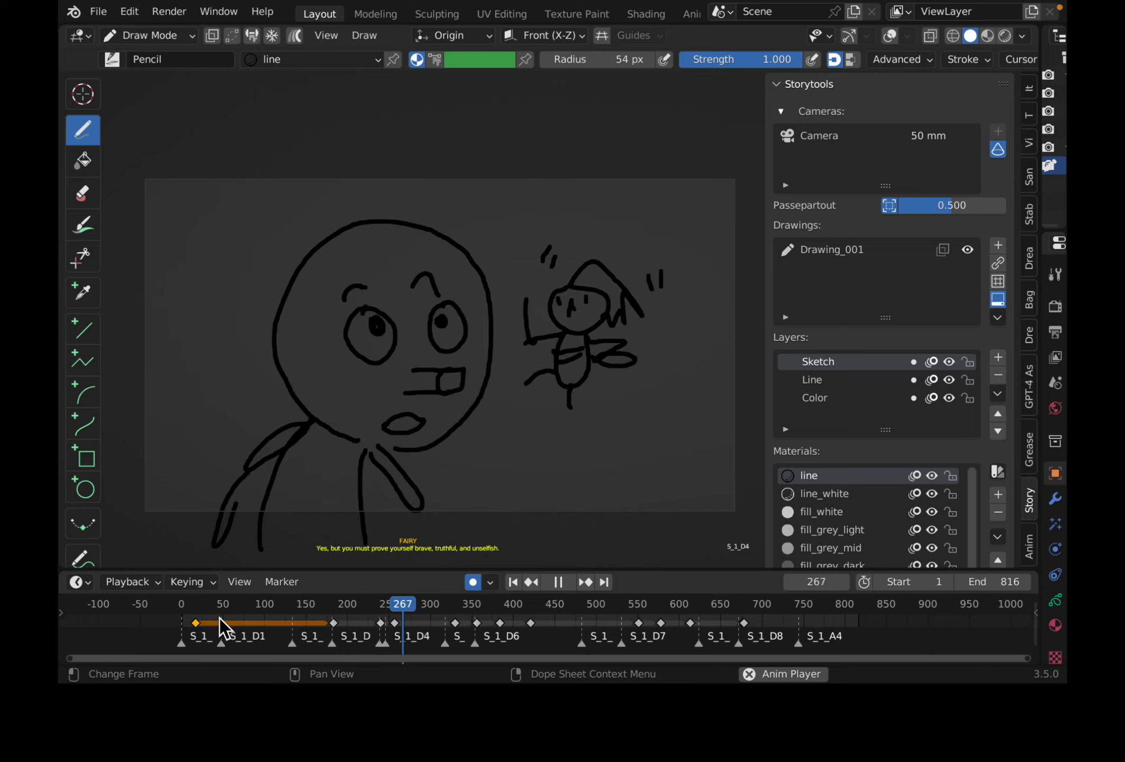
pyautogui.click(381, 603)
pyautogui.moveTo(380, 604); pyautogui.dragTo(390, 605)
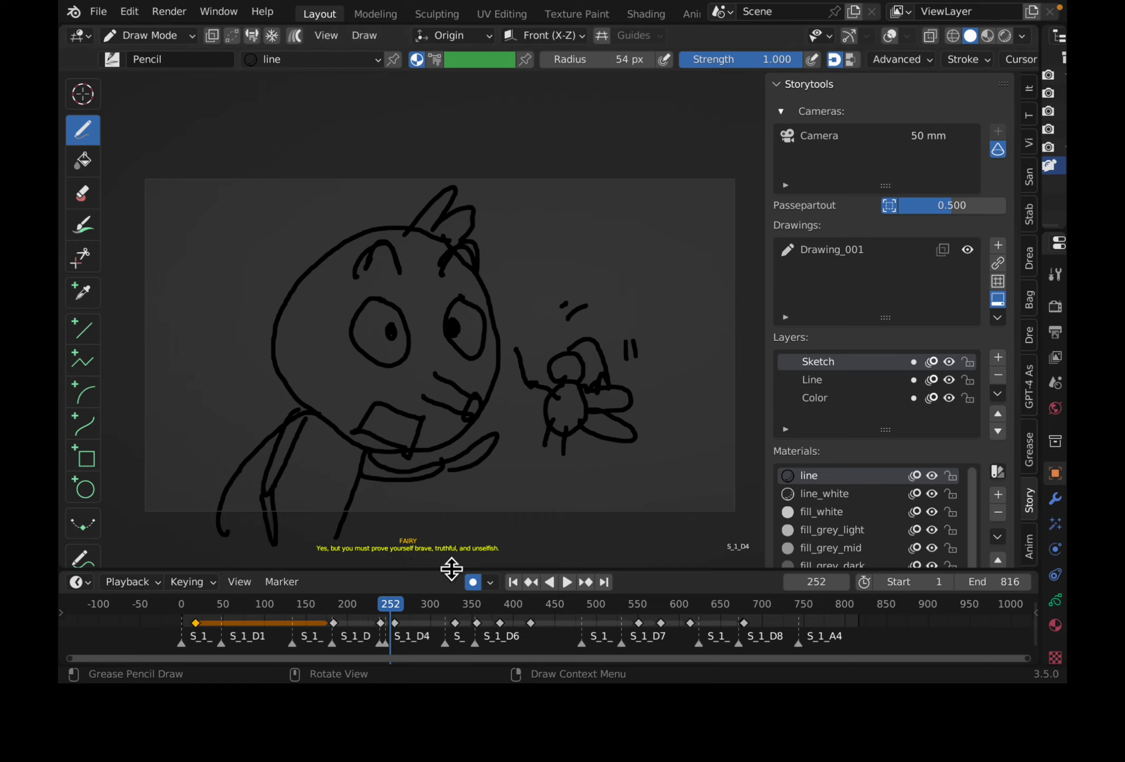
pyautogui.press('space')
pyautogui.press('space')
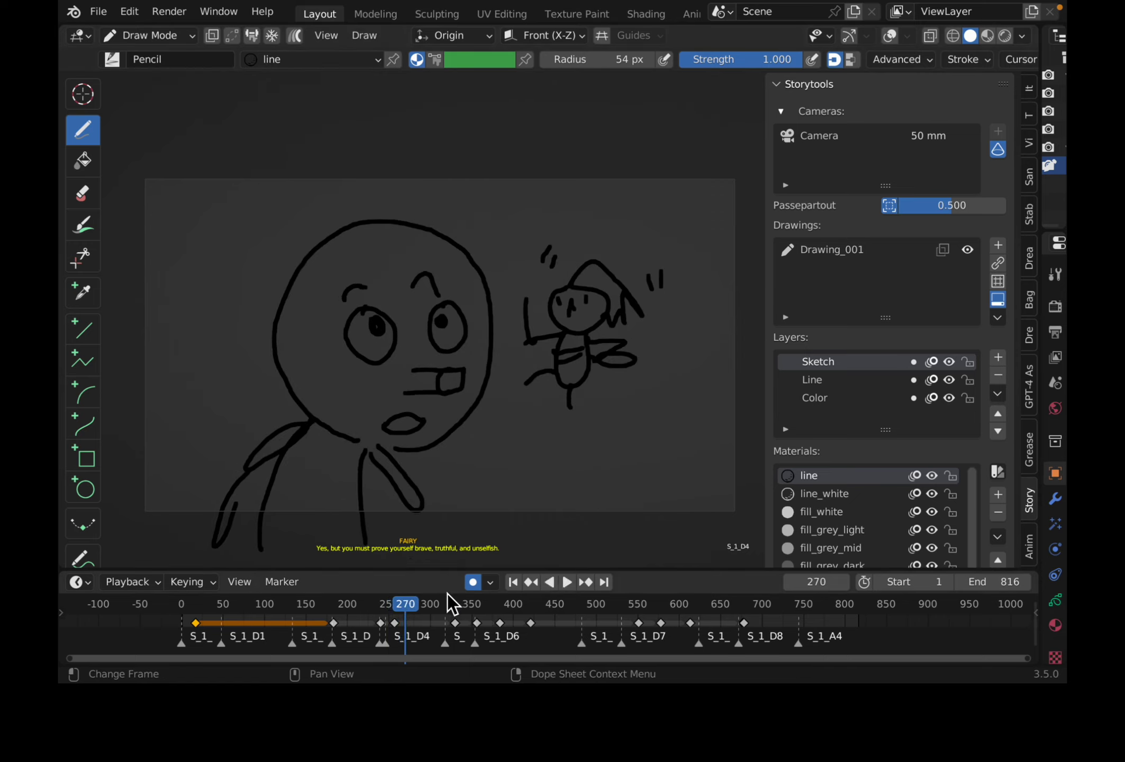
pyautogui.press('space')
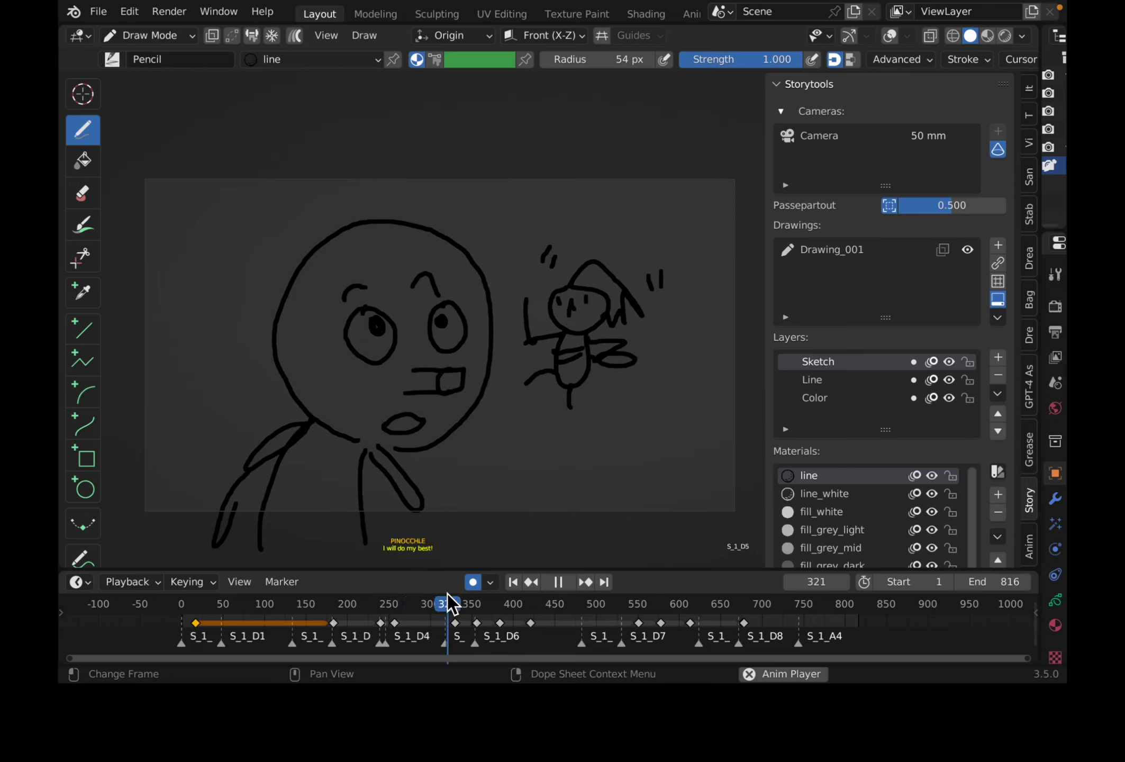
pyautogui.press('space')
pyautogui.press('space')
pyautogui.press('space')
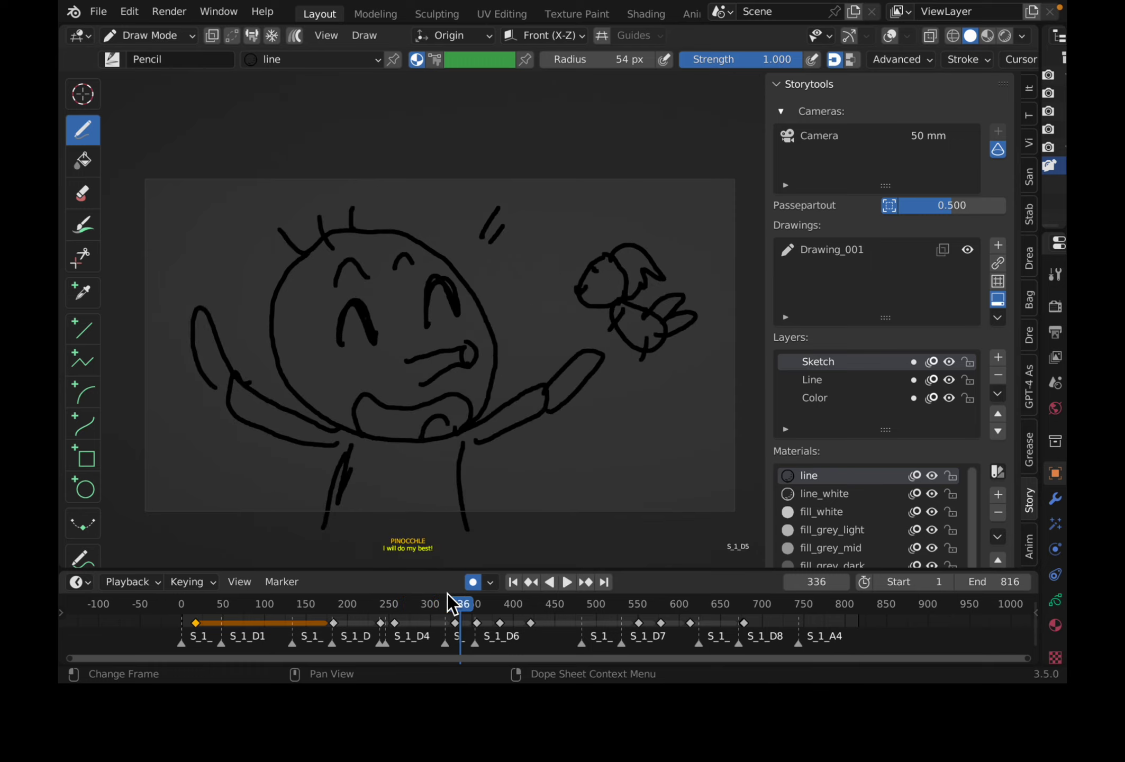
pyautogui.moveTo(448, 605); pyautogui.dragTo(445, 606)
pyautogui.click(455, 623)
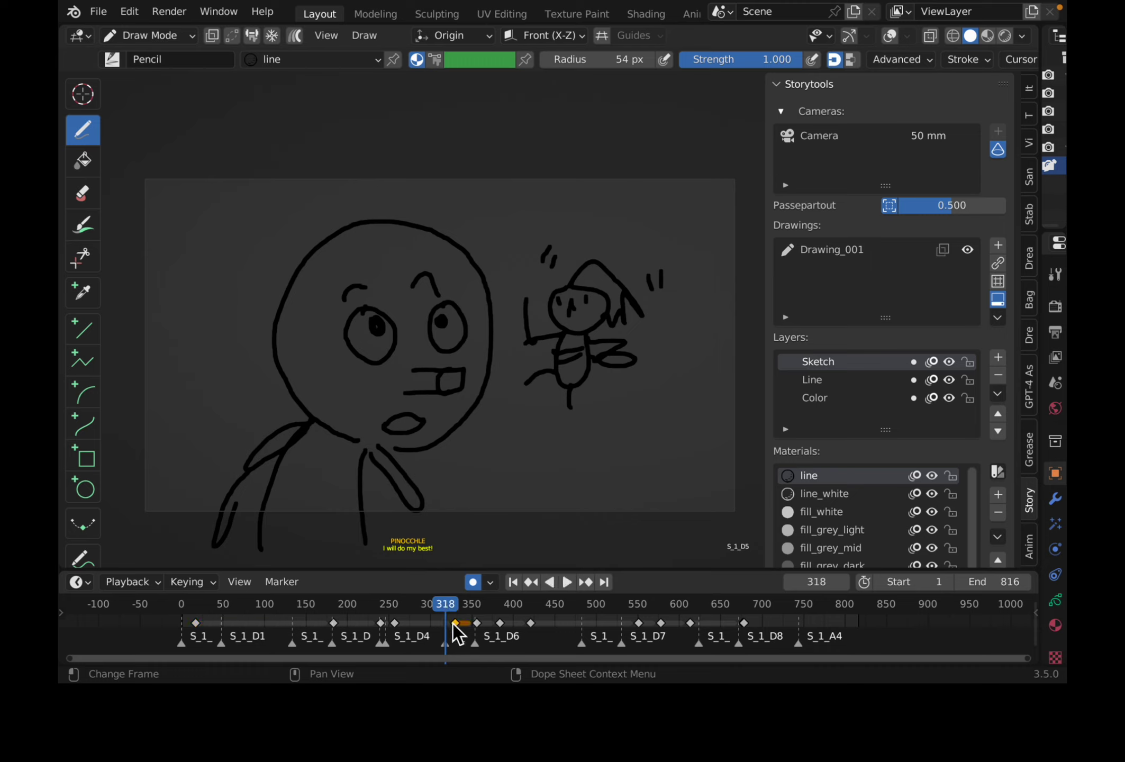
pyautogui.press('g')
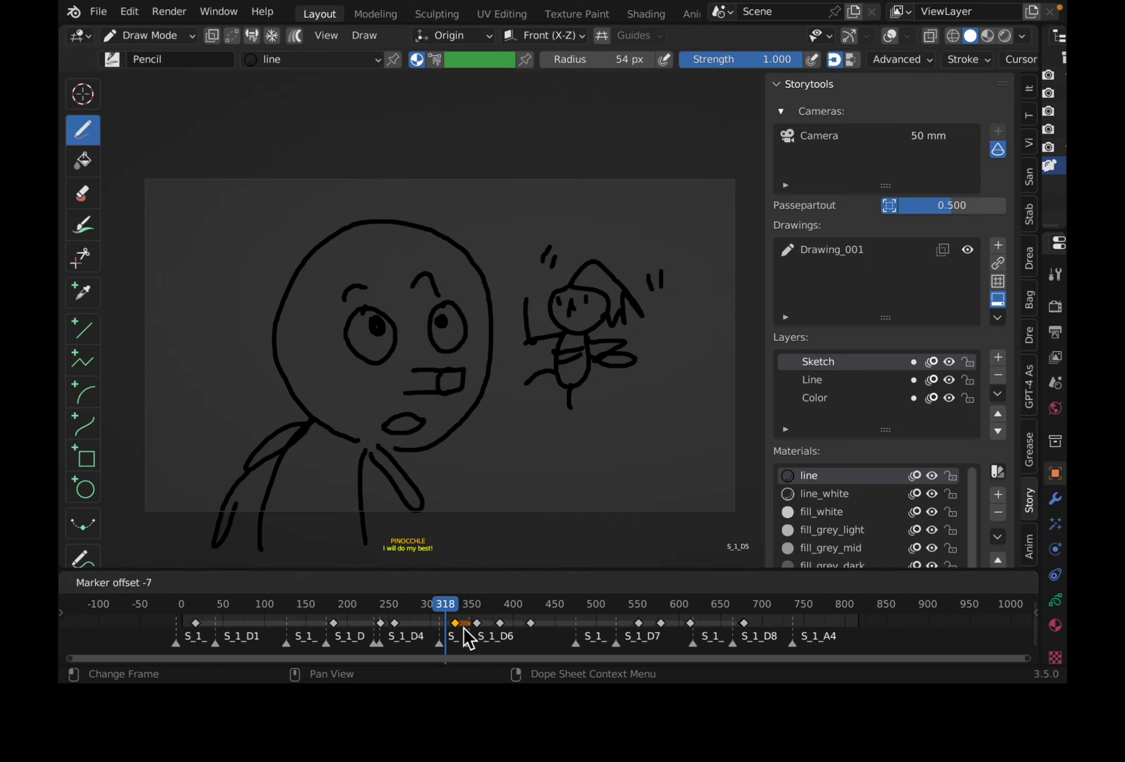
pyautogui.press('Escape')
# Enlarge the timeline, move the raised-arms drawing's keyframe back to marker S_1_D5 near frame 318, and save the file.
pyautogui.scroll(4, 472, 627)
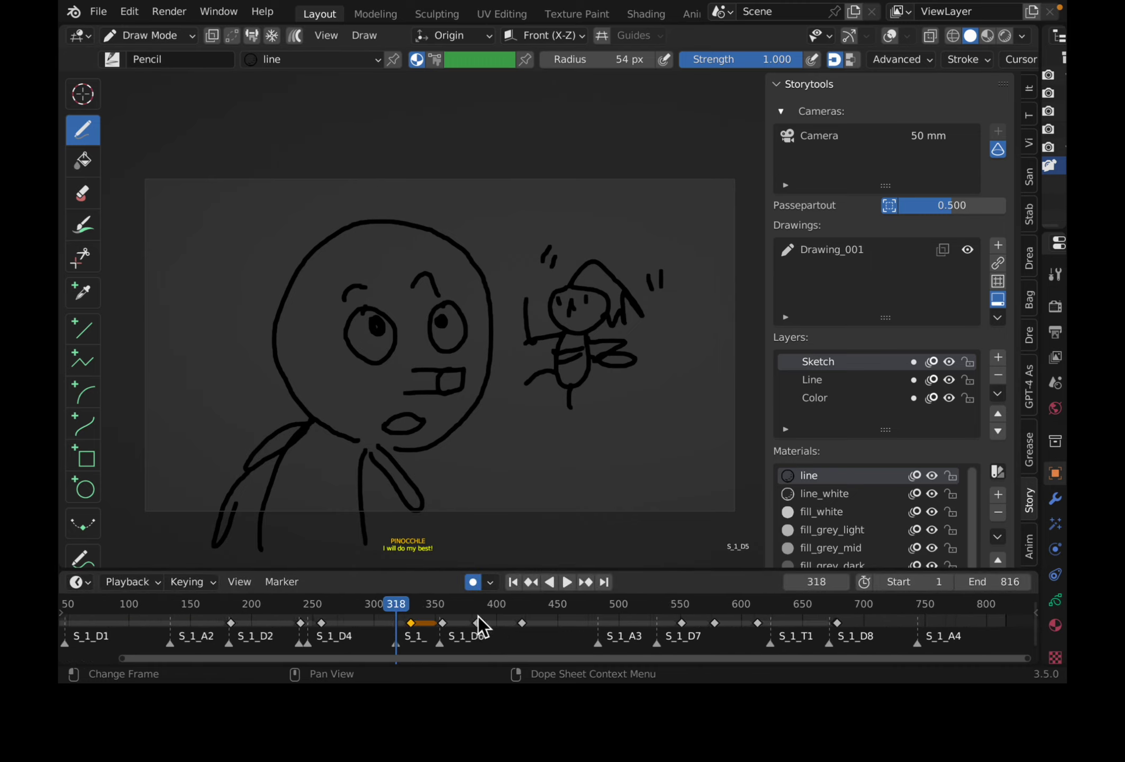
pyautogui.moveTo(484, 568); pyautogui.dragTo(489, 428)
pyautogui.scroll(3, 411, 517)
pyautogui.scroll(-2, 411, 517)
pyautogui.moveTo(446, 522); pyautogui.dragTo(510, 520, button='middle')
pyautogui.scroll(-4, 529, 526)
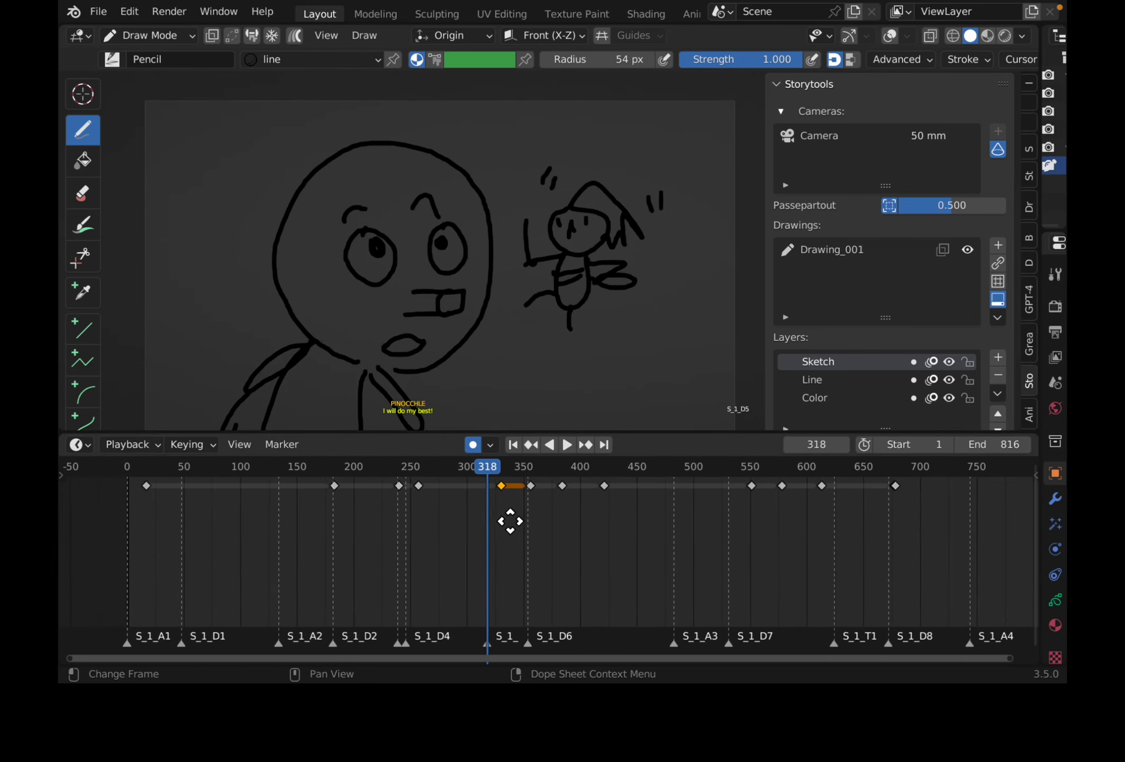
pyautogui.moveTo(500, 486); pyautogui.dragTo(488, 502)
pyautogui.moveTo(486, 477); pyautogui.dragTo(509, 478)
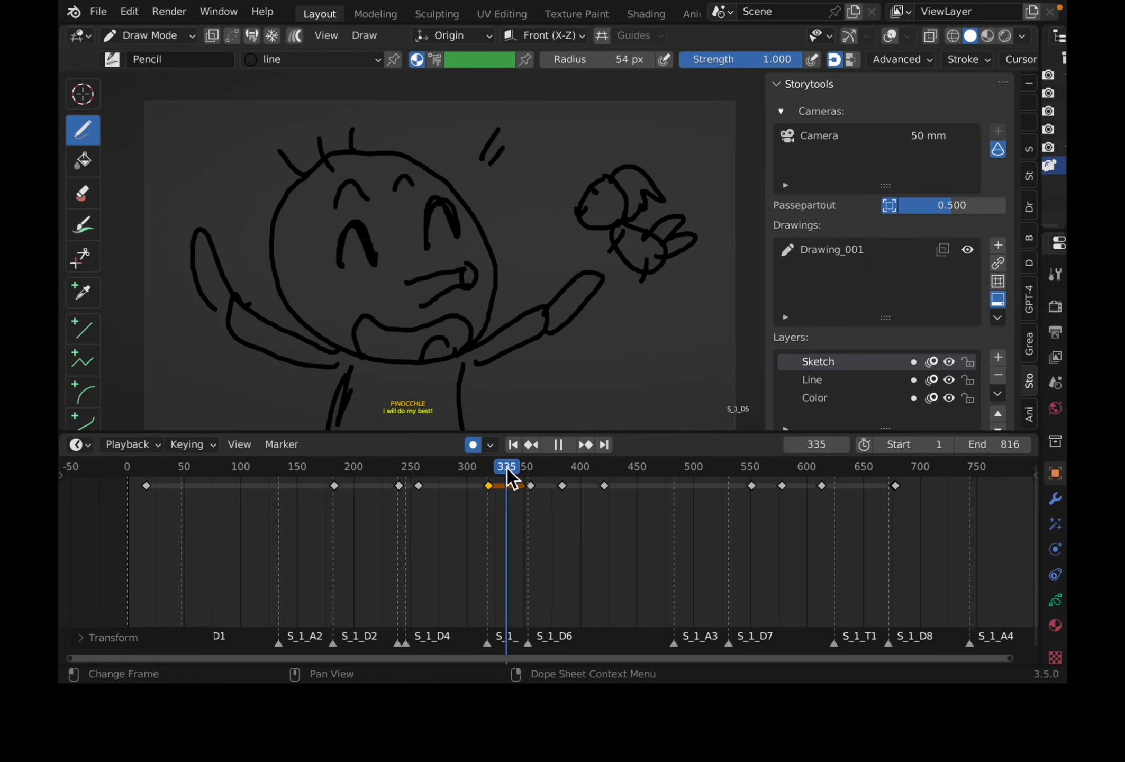
pyautogui.press('Escape')
pyautogui.hotkey('ctrl', 's')
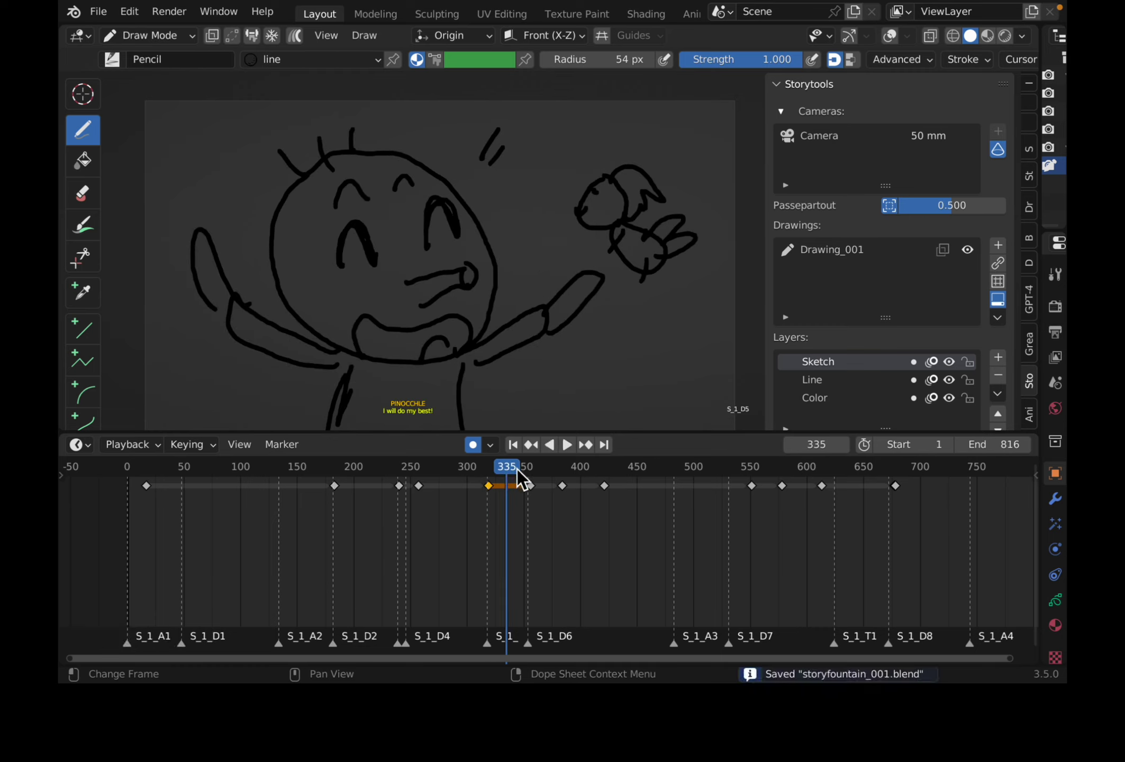
# Shrink the timeline and play from marker S_1_D6 into S_1_D7, checking the Fairy drawings against the dialogue.
pyautogui.press('space')
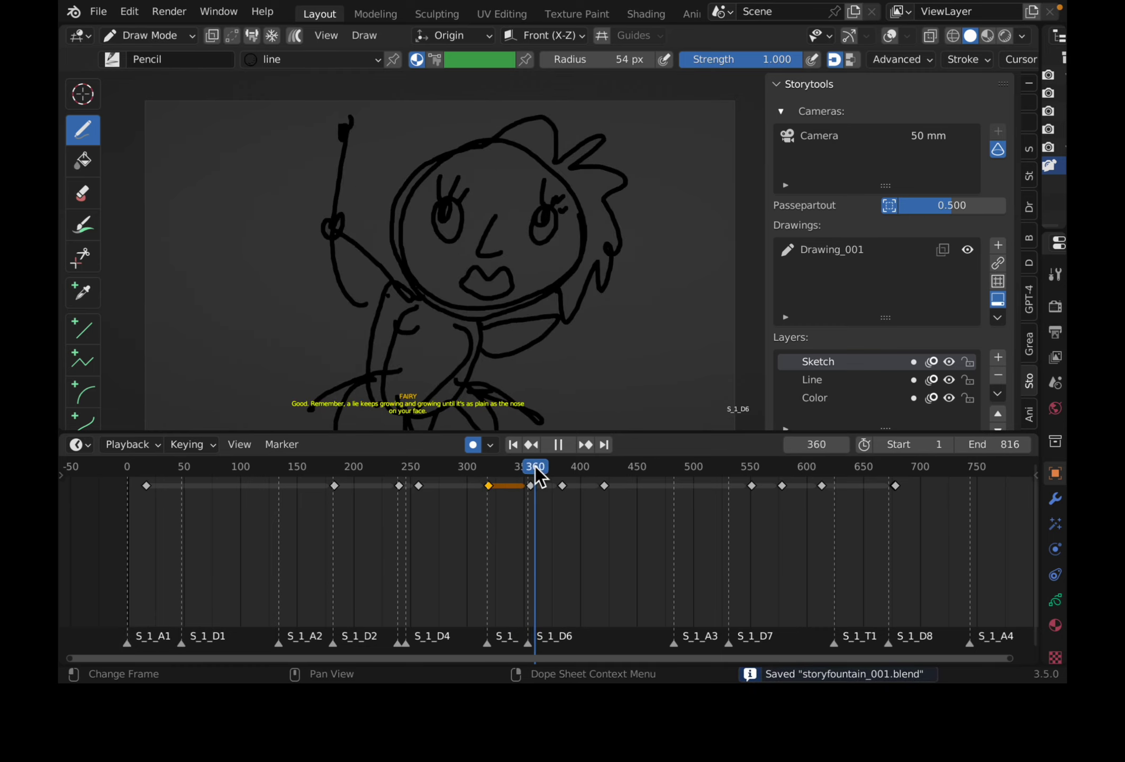
pyautogui.moveTo(535, 465)
pyautogui.mouseDown()
pyautogui.moveTo(548, 466)
pyautogui.moveTo(535, 469)
pyautogui.mouseUp()
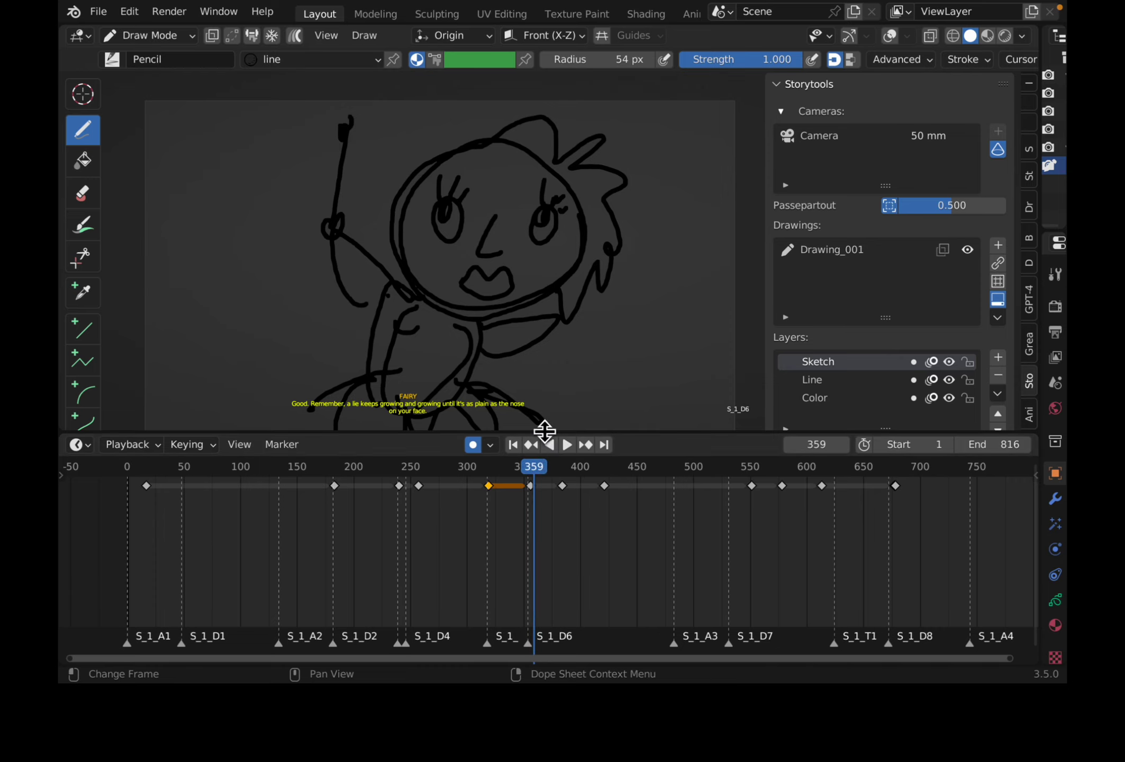
pyautogui.moveTo(546, 434); pyautogui.dragTo(541, 496)
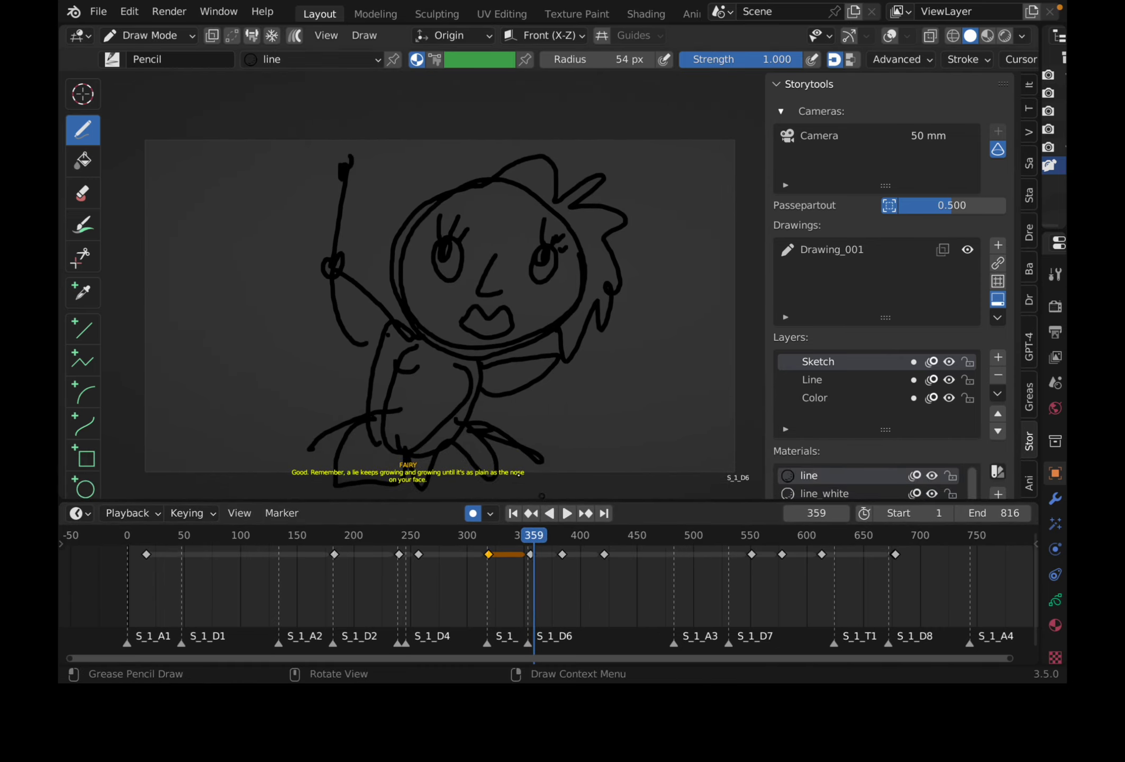
pyautogui.press('space')
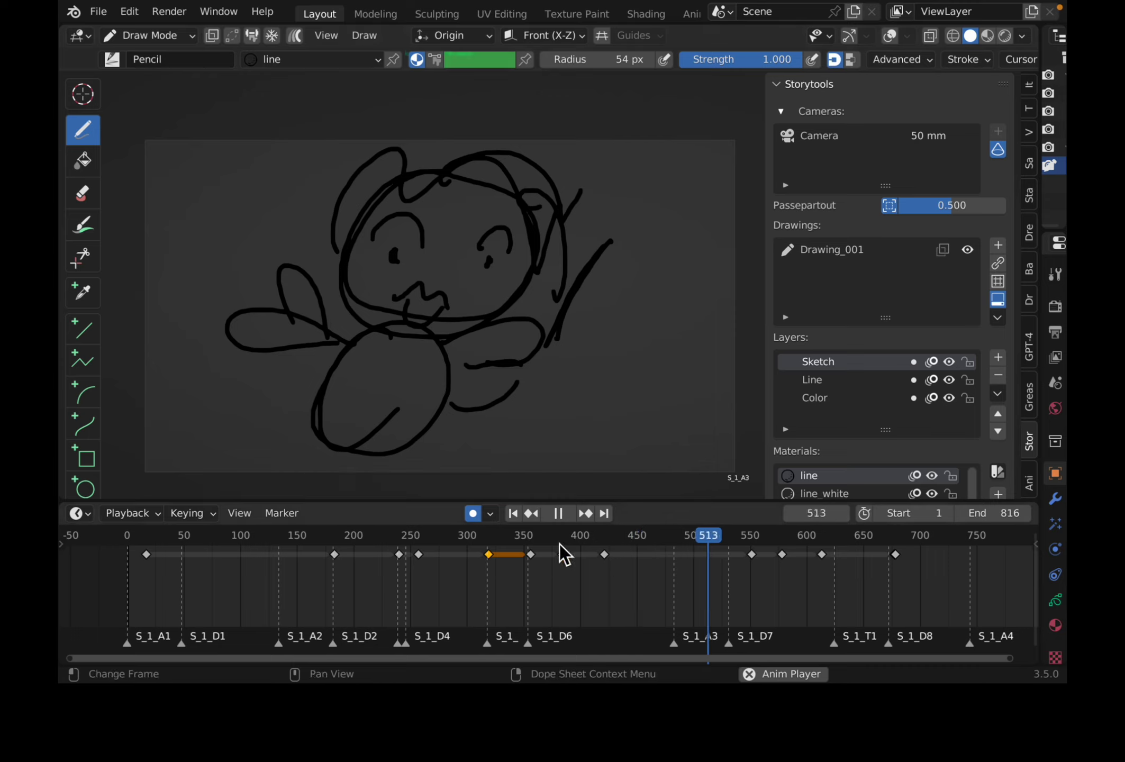
pyautogui.press('space')
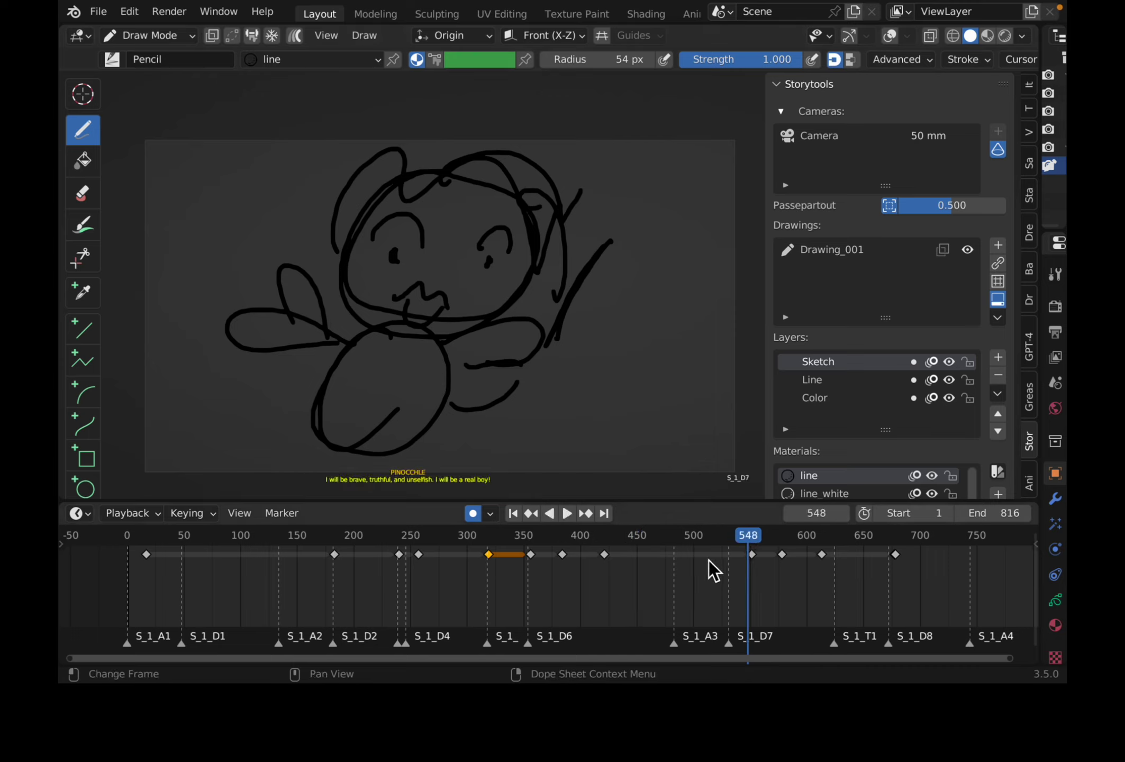
# Move the first S_1_D7 drawing's keyframe to frame 534, check the following drawings, and save the file.
pyautogui.click(753, 553)
pyautogui.press('g')
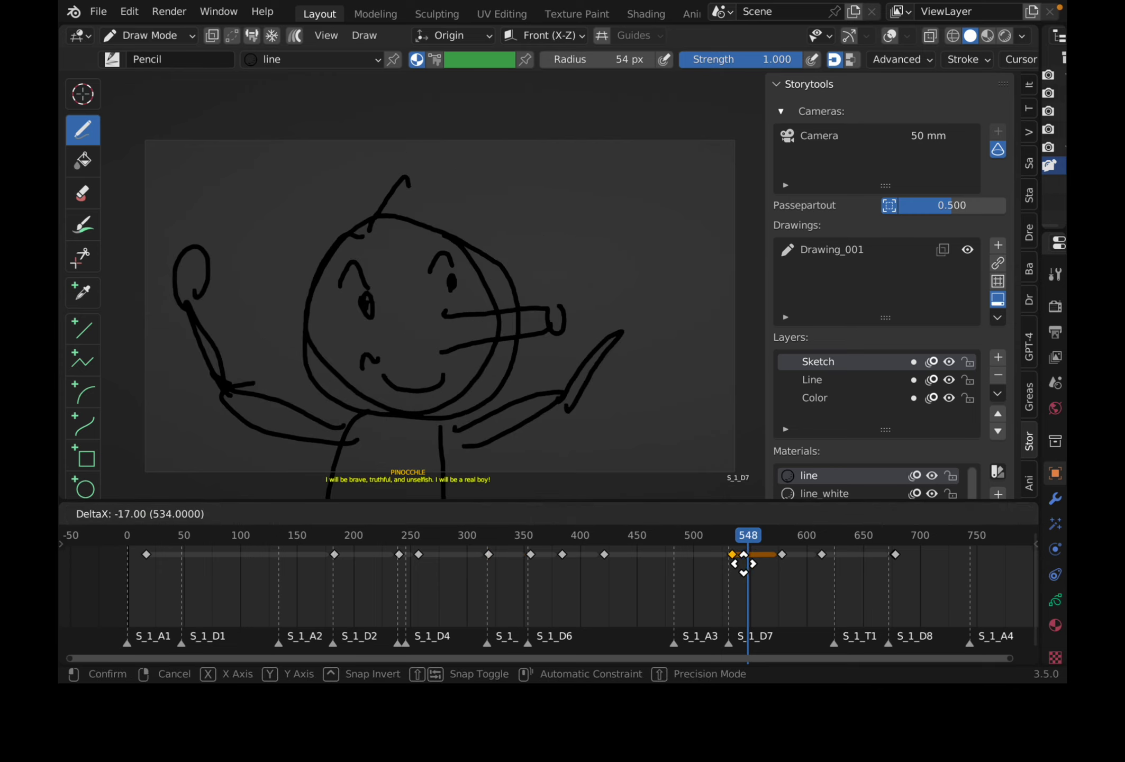
pyautogui.click(743, 563)
pyautogui.moveTo(738, 539)
pyautogui.mouseDown()
pyautogui.moveTo(719, 537)
pyautogui.moveTo(973, 536)
pyautogui.moveTo(945, 538)
pyautogui.moveTo(956, 536)
pyautogui.mouseUp()
pyautogui.hotkey('ctrl', 's')
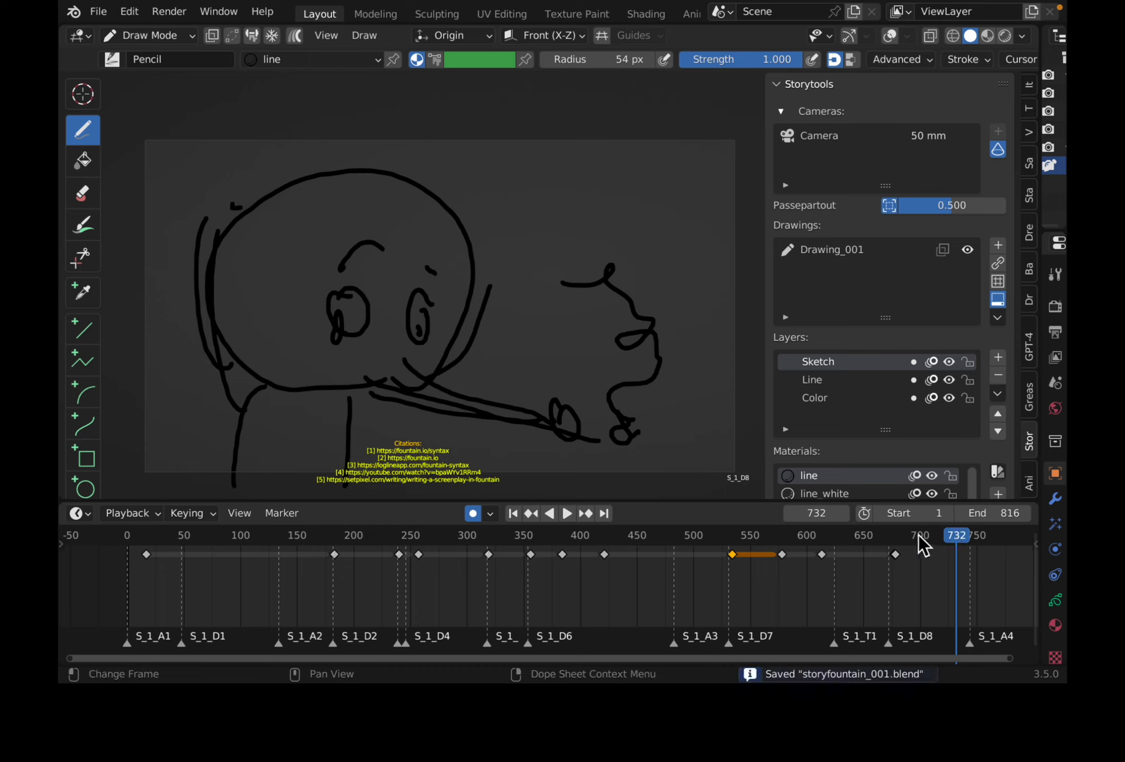
# At frame 705 in S_1_D8, draw Pinocchio's tilted head with a long round-tipped nose, two eyes and an upper mouth line.
pyautogui.moveTo(918, 536); pyautogui.dragTo(930, 541)
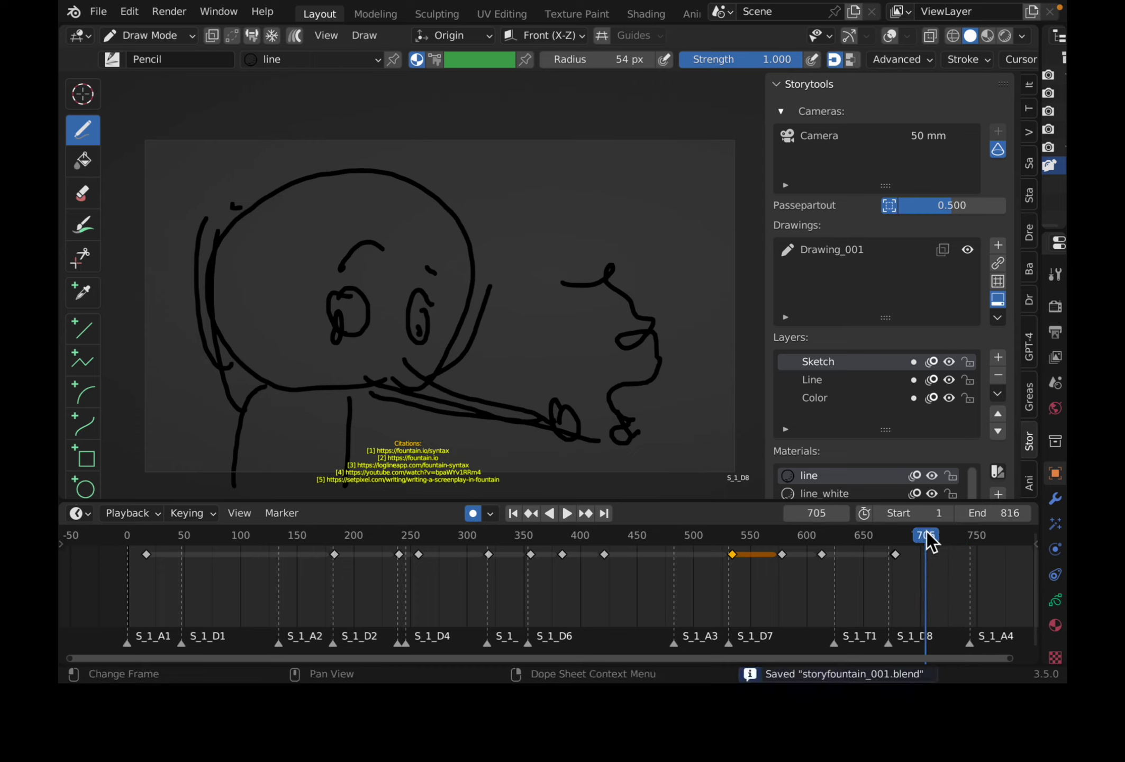
pyautogui.moveTo(381, 186)
pyautogui.mouseDown()
pyautogui.moveTo(365, 394)
pyautogui.moveTo(395, 402)
pyautogui.mouseUp()
pyautogui.moveTo(388, 191)
pyautogui.mouseDown()
pyautogui.moveTo(400, 183)
pyautogui.moveTo(553, 317)
pyautogui.moveTo(379, 407)
pyautogui.mouseUp()
pyautogui.moveTo(464, 298)
pyautogui.mouseDown()
pyautogui.moveTo(596, 246)
pyautogui.moveTo(470, 333)
pyautogui.mouseUp()
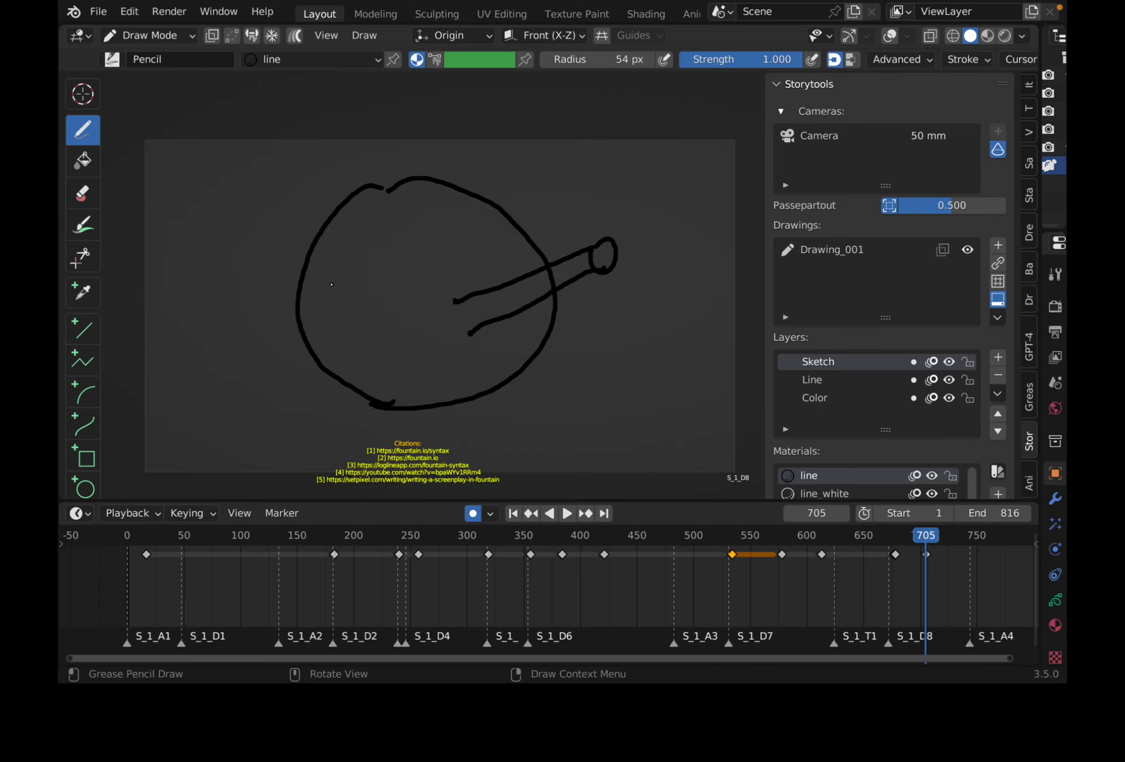
pyautogui.moveTo(470, 228); pyautogui.dragTo(466, 231)
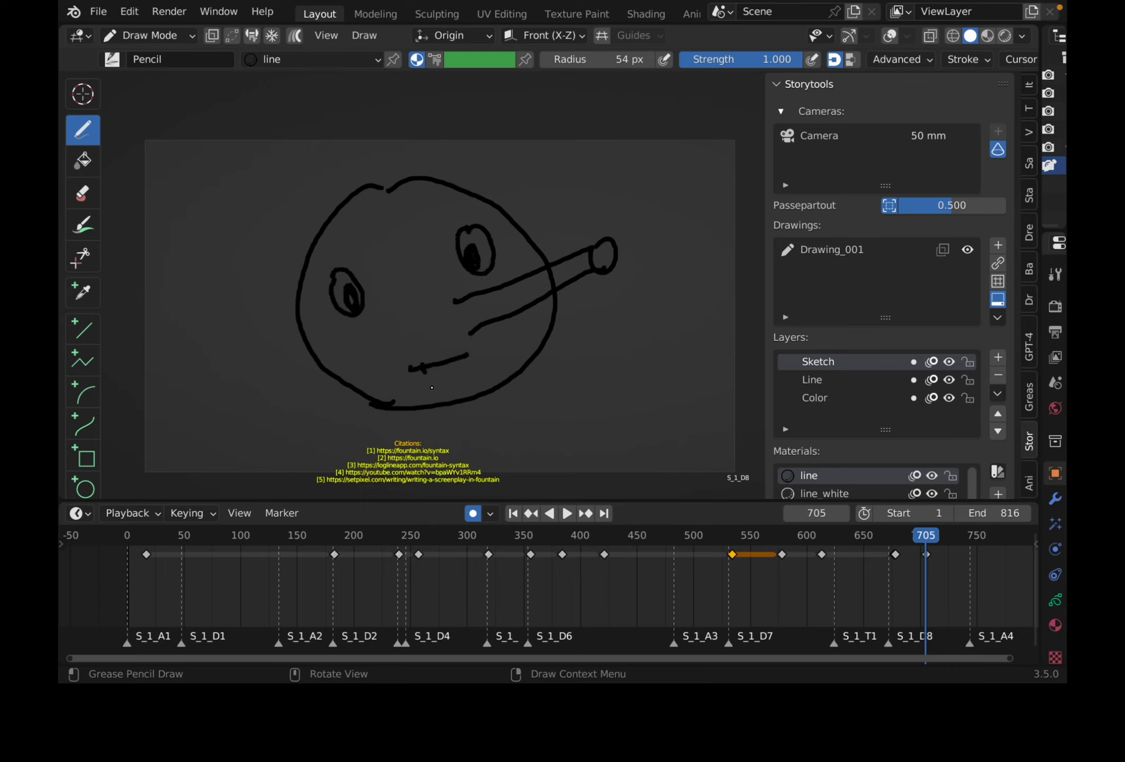
# Finish Pinocchio with an open mouth, torso, both arms, a spread hand, hair strokes and motion marks behind the head.
pyautogui.moveTo(348, 388); pyautogui.dragTo(298, 463)
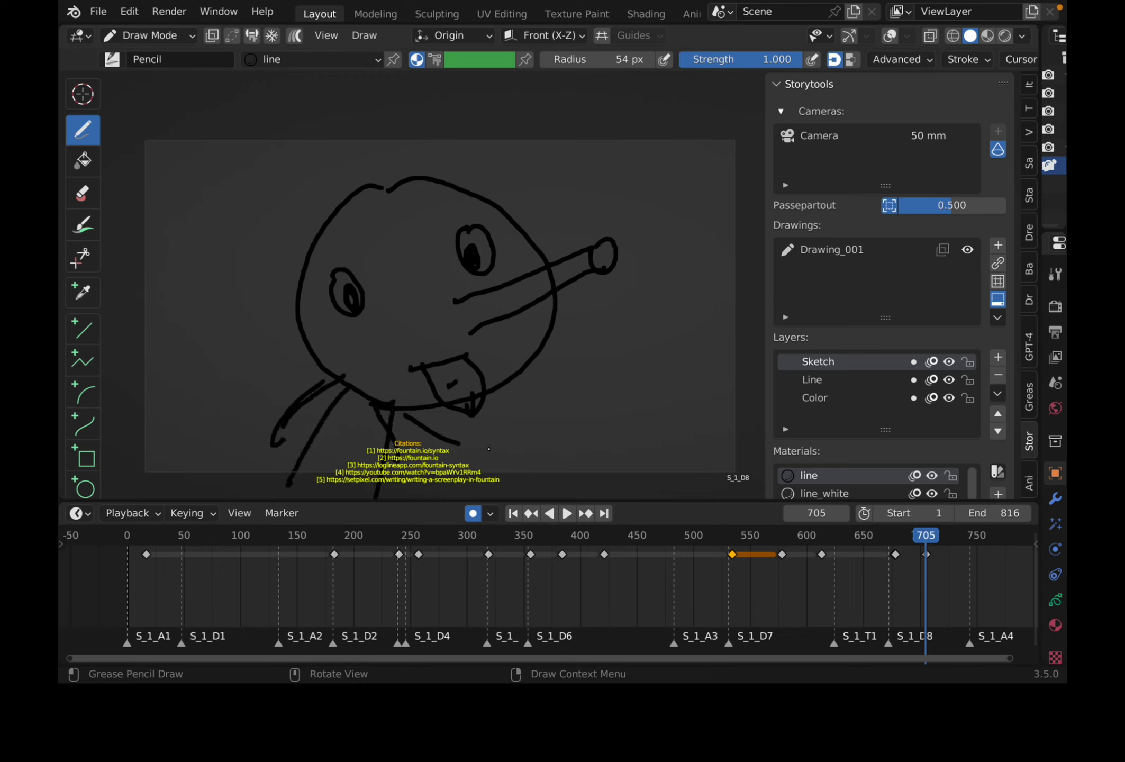
pyautogui.moveTo(454, 457)
pyautogui.mouseDown()
pyautogui.moveTo(553, 432)
pyautogui.moveTo(579, 405)
pyautogui.mouseUp()
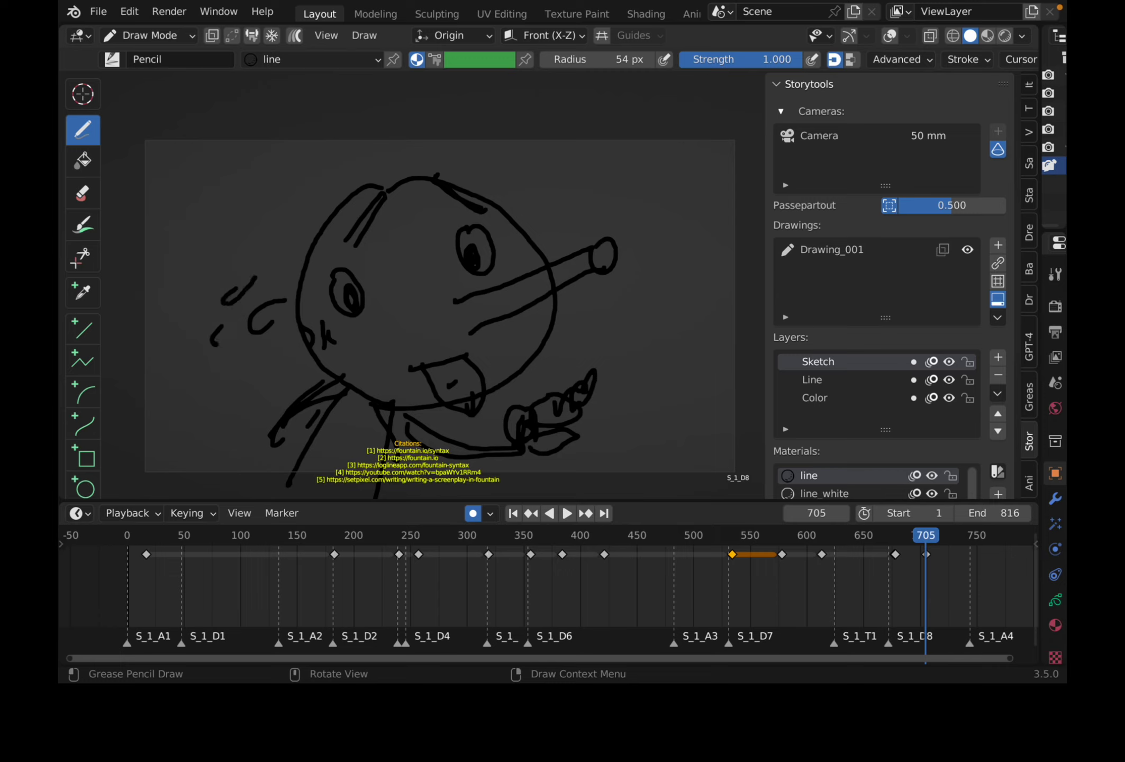
pyautogui.moveTo(934, 537); pyautogui.dragTo(958, 542)
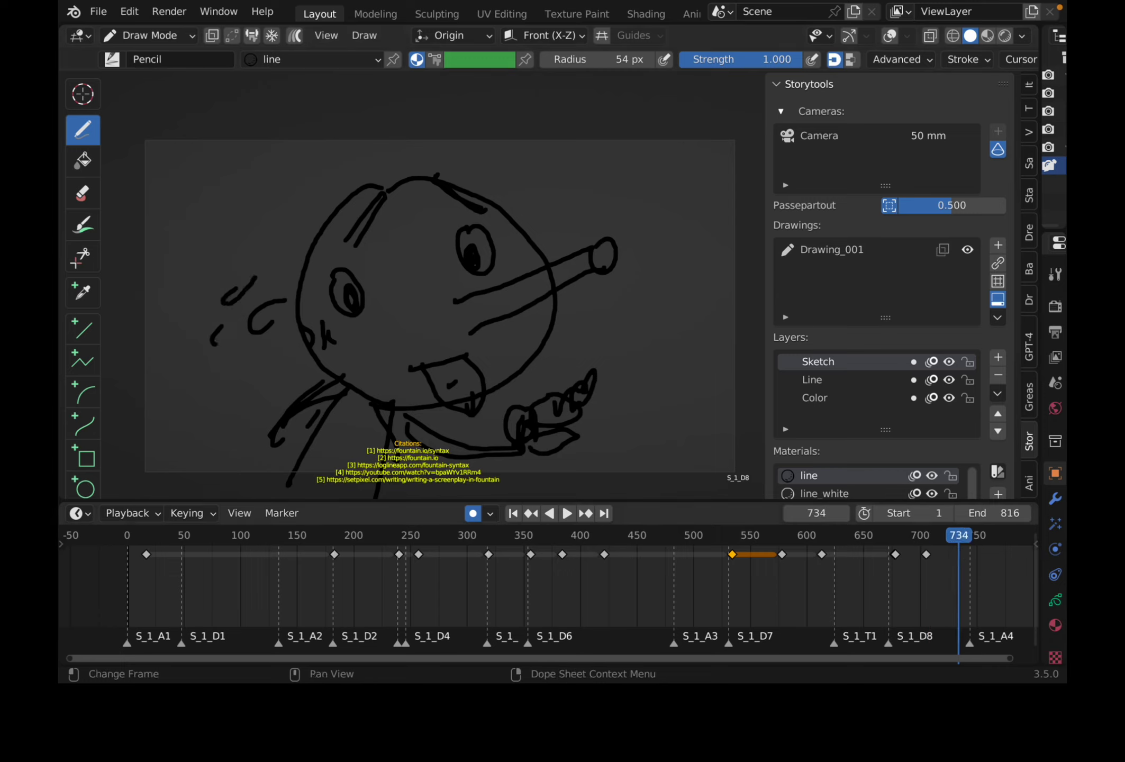
# Save the file and scrub through the storyboard from S_1_D1 to S_1_D8, reviewing the drawings against the dialogue.
pyautogui.hotkey('ctrl', 's')
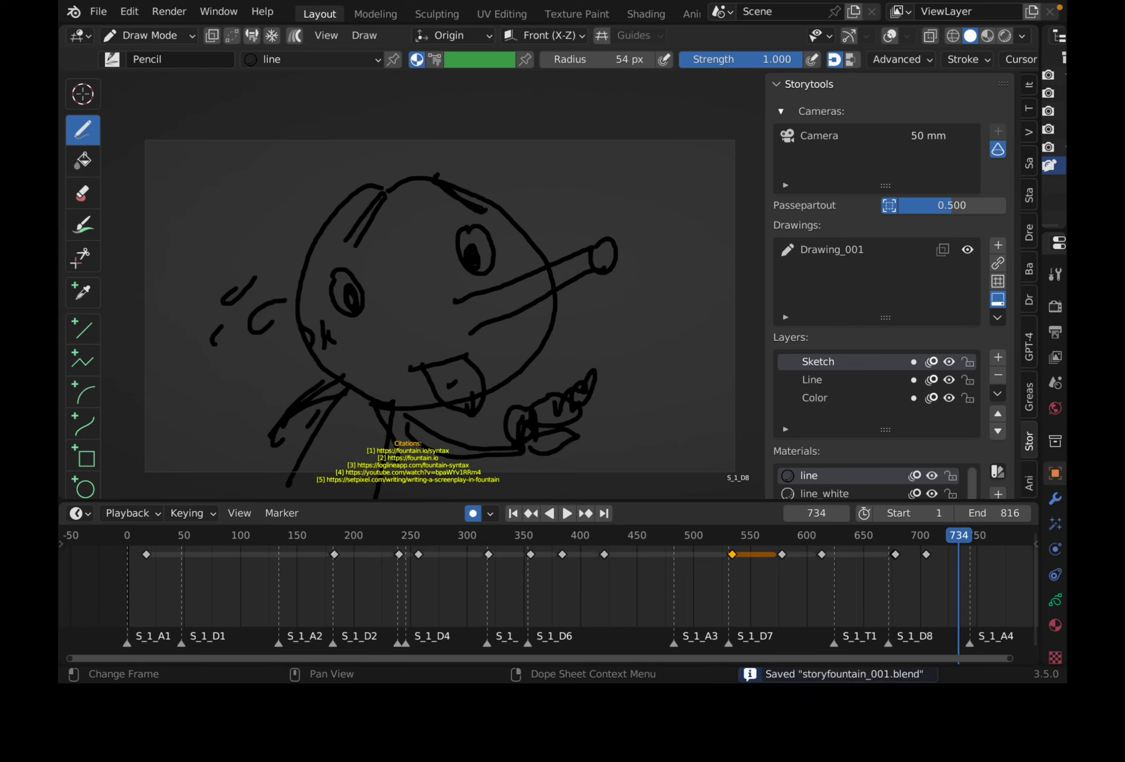
pyautogui.moveTo(924, 530)
pyautogui.mouseDown()
pyautogui.moveTo(660, 536)
pyautogui.moveTo(231, 515)
pyautogui.moveTo(191, 502)
pyautogui.moveTo(621, 522)
pyautogui.moveTo(251, 512)
pyautogui.moveTo(341, 534)
pyautogui.moveTo(237, 536)
pyautogui.mouseUp()
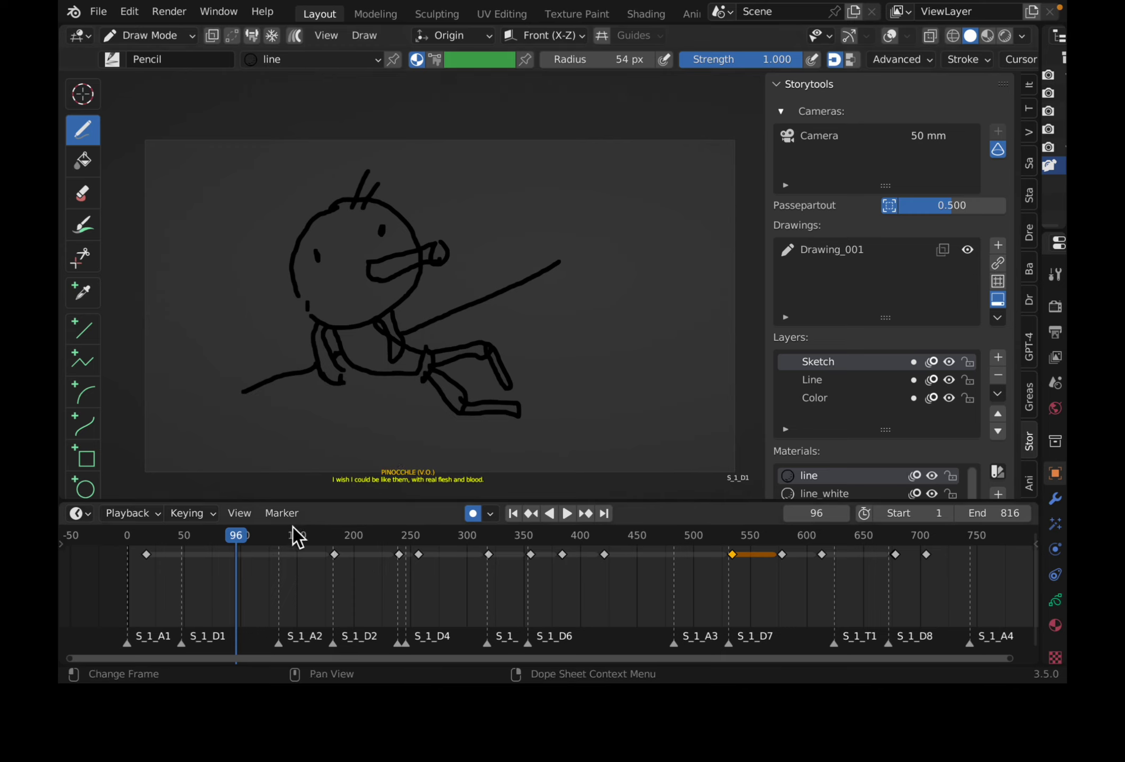
pyautogui.moveTo(292, 532)
pyautogui.mouseDown()
pyautogui.moveTo(278, 536)
pyautogui.moveTo(329, 544)
pyautogui.moveTo(247, 533)
pyautogui.moveTo(467, 532)
pyautogui.moveTo(545, 519)
pyautogui.moveTo(640, 534)
pyautogui.moveTo(346, 522)
pyautogui.moveTo(241, 532)
pyautogui.moveTo(323, 535)
pyautogui.moveTo(270, 545)
pyautogui.moveTo(258, 537)
pyautogui.moveTo(562, 517)
pyautogui.moveTo(508, 507)
pyautogui.moveTo(575, 531)
pyautogui.moveTo(648, 520)
pyautogui.mouseUp()
pyautogui.hotkey('ctrl', 's')
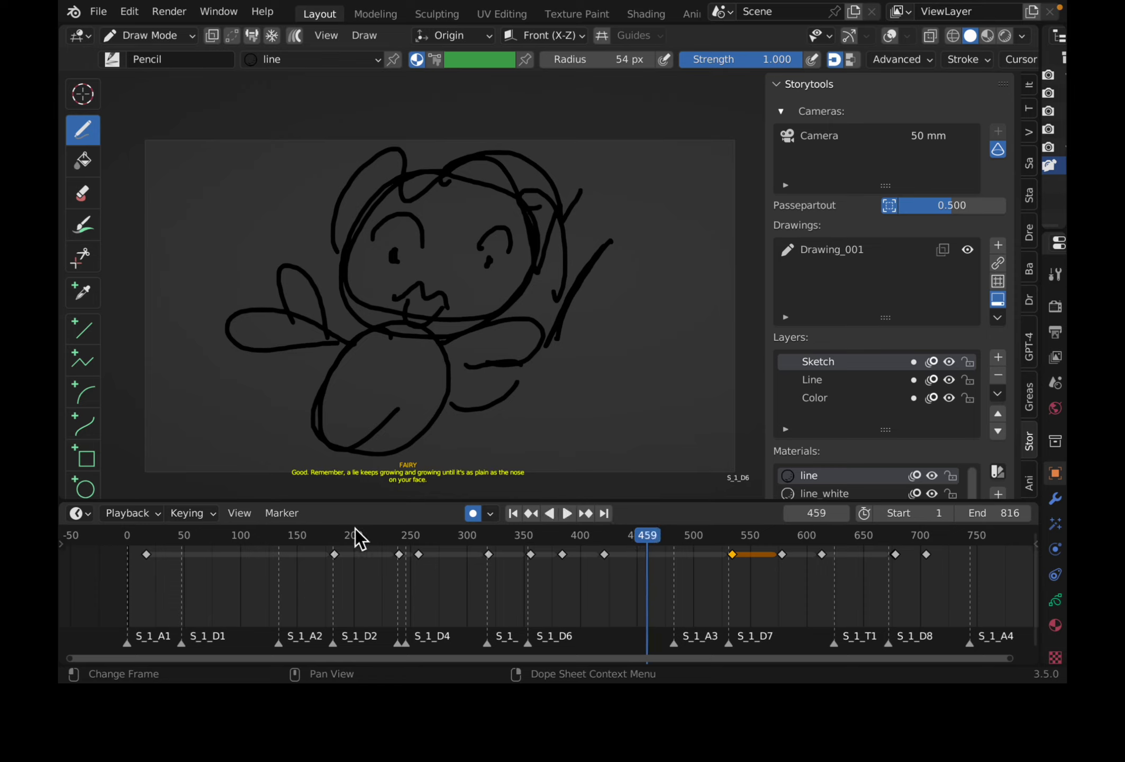
pyautogui.moveTo(355, 528)
pyautogui.mouseDown()
pyautogui.moveTo(319, 533)
pyautogui.moveTo(415, 525)
pyautogui.moveTo(421, 537)
pyautogui.moveTo(335, 523)
pyautogui.moveTo(621, 507)
pyautogui.moveTo(818, 523)
pyautogui.mouseUp()
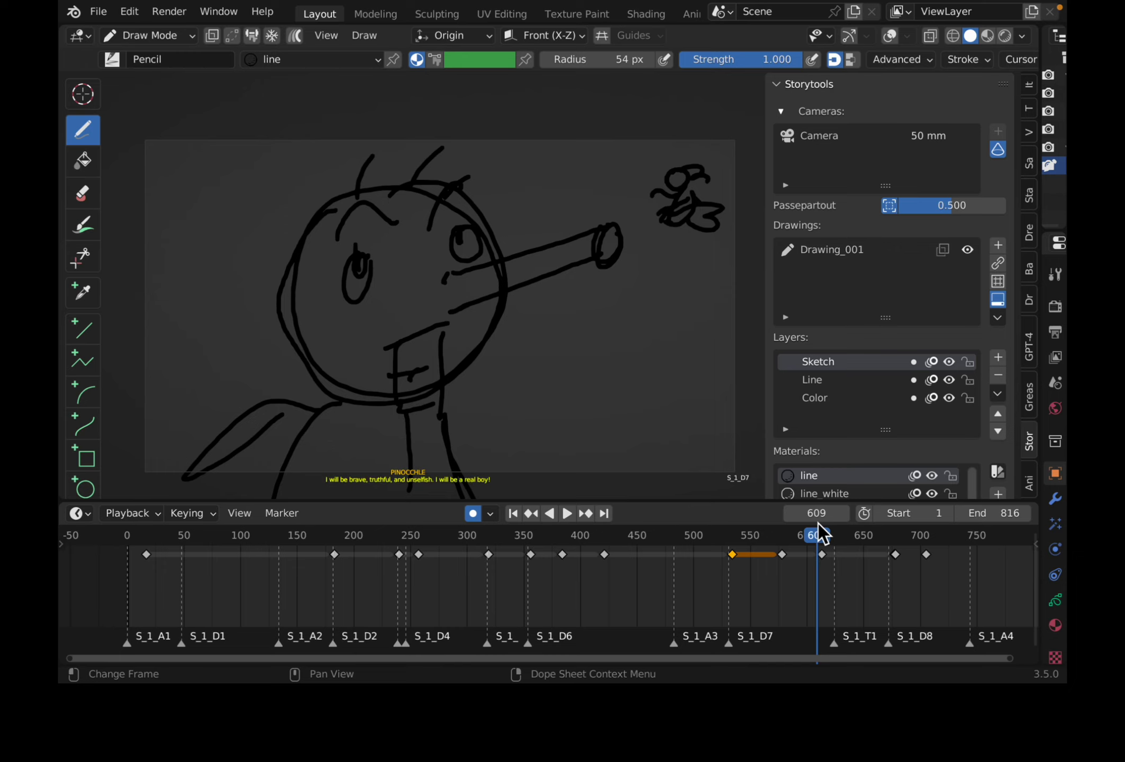
pyautogui.moveTo(671, 531)
pyautogui.mouseDown()
pyautogui.moveTo(367, 515)
pyautogui.moveTo(889, 540)
pyautogui.mouseUp()
# Scrub and play back the end of the storyboard around S_1_D8, reviewing Pinocchio's last drawings.
pyautogui.scroll(-3, 905, 545)
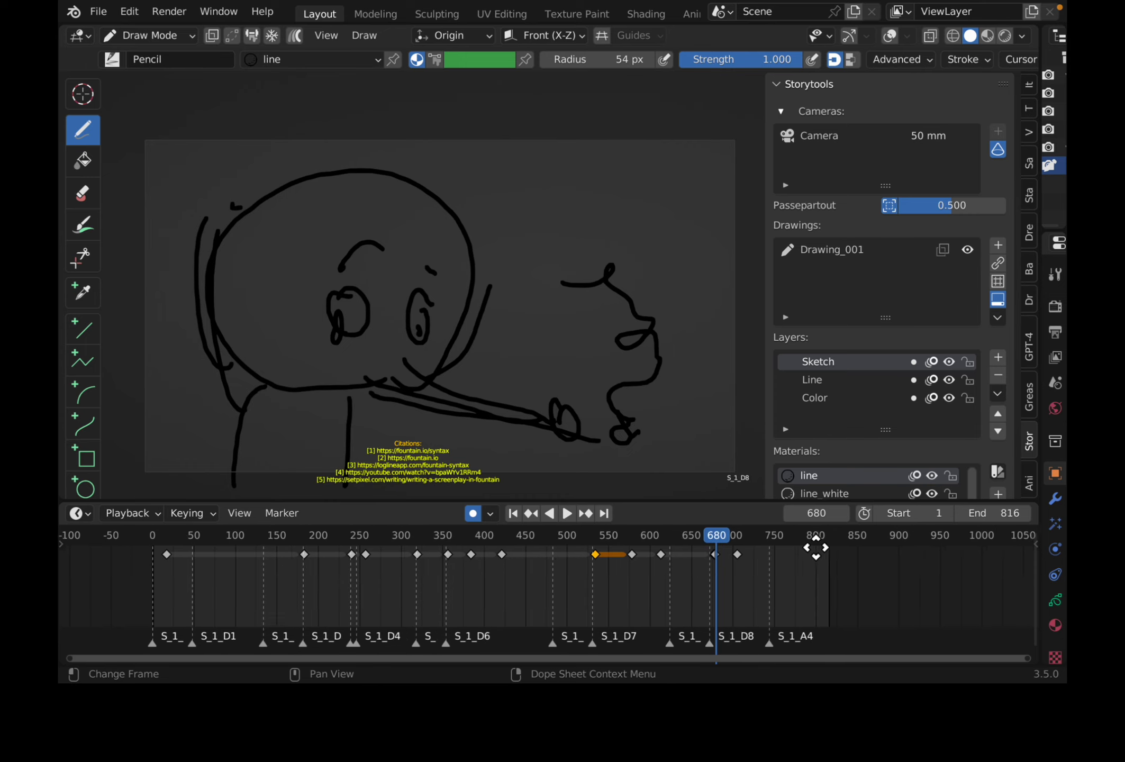
pyautogui.scroll(1, 816, 547)
pyautogui.moveTo(798, 539)
pyautogui.mouseDown()
pyautogui.moveTo(191, 522)
pyautogui.moveTo(344, 550)
pyautogui.moveTo(852, 557)
pyautogui.moveTo(795, 557)
pyautogui.mouseUp()
pyautogui.scroll(-2, 828, 537)
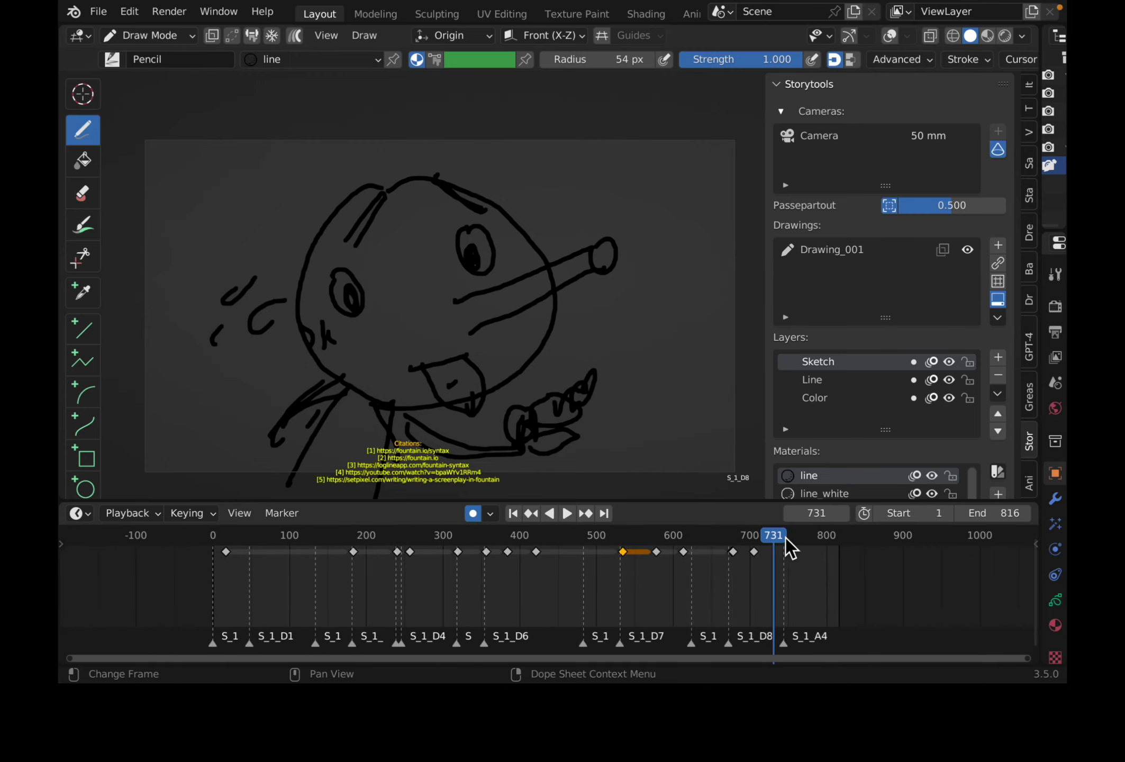
pyautogui.scroll(2, 780, 566)
pyautogui.click(838, 535)
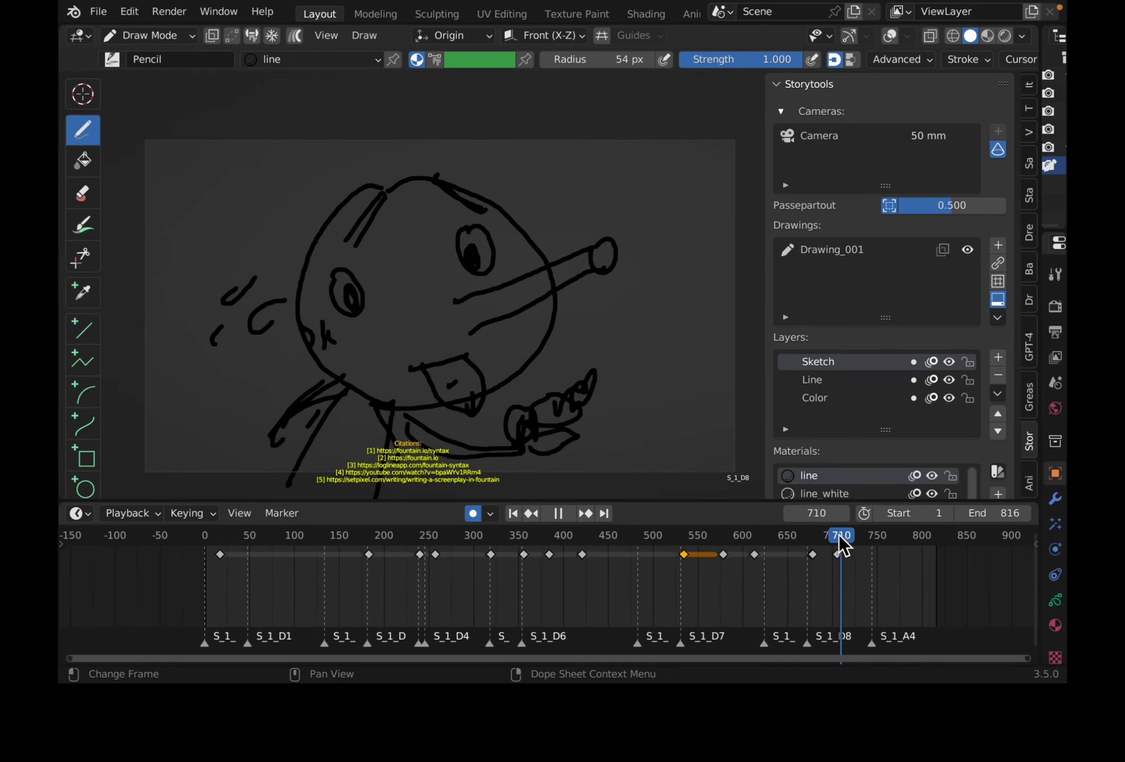
pyautogui.moveTo(838, 535)
pyautogui.mouseDown()
pyautogui.moveTo(261, 530)
pyautogui.moveTo(665, 547)
pyautogui.moveTo(819, 538)
pyautogui.moveTo(804, 529)
pyautogui.moveTo(796, 547)
pyautogui.mouseUp()
pyautogui.press('space')
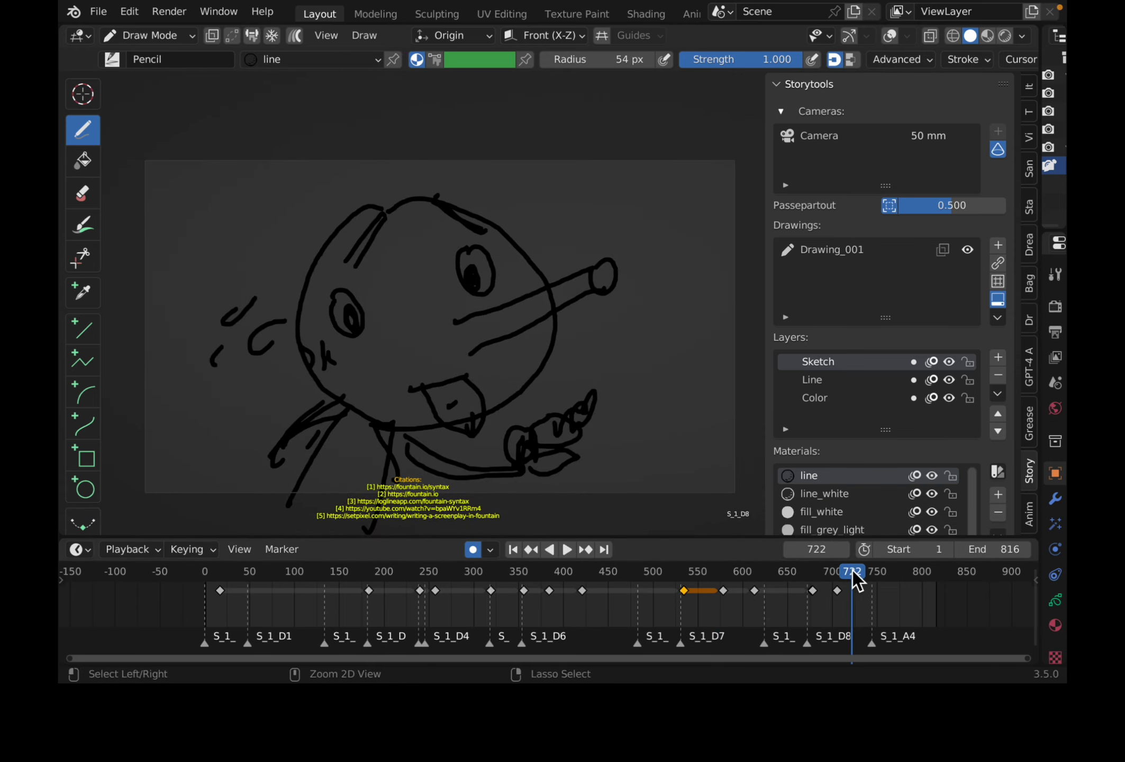
# Save the file, scrub back to frame 551 in S_1_D7, and narrow the Storytools sidebar slightly.
pyautogui.hotkey('ctrl', 's')
pyautogui.moveTo(877, 566)
pyautogui.mouseDown()
pyautogui.moveTo(603, 556)
pyautogui.moveTo(288, 521)
pyautogui.moveTo(910, 573)
pyautogui.moveTo(312, 574)
pyautogui.moveTo(781, 573)
pyautogui.moveTo(724, 576)
pyautogui.mouseUp()
pyautogui.scroll(1, 793, 570)
pyautogui.scroll(-1, 724, 576)
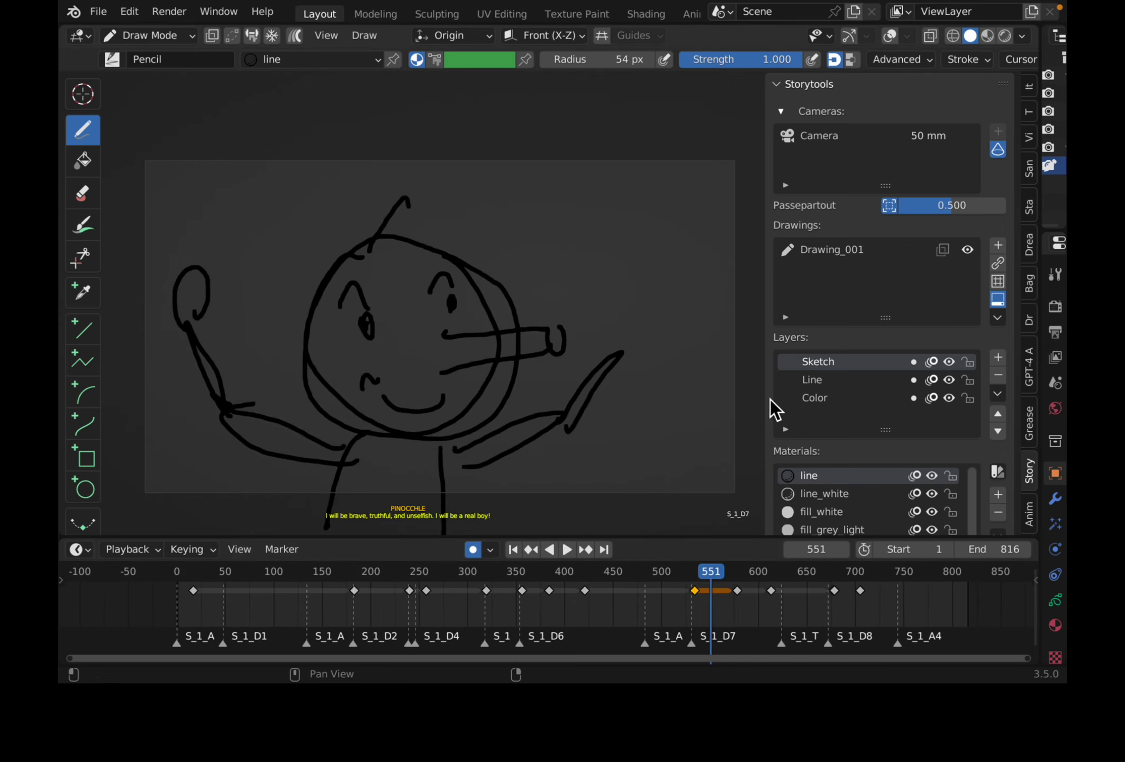
pyautogui.moveTo(764, 383); pyautogui.dragTo(775, 380)
pyautogui.scroll(-2, 841, 441)
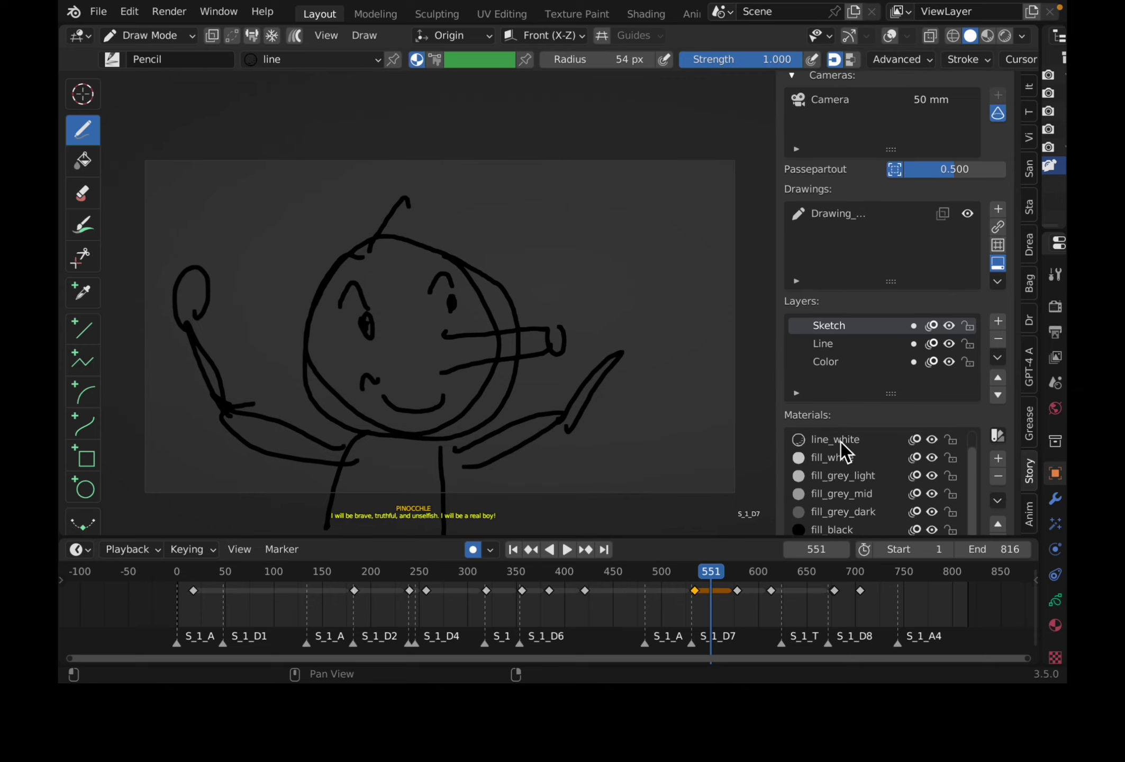
# Play into marker S_1_A4, then review the drawings from S_1_D1 up to frame 480 in S_1_D6.
pyautogui.moveTo(696, 581)
pyautogui.mouseDown()
pyautogui.moveTo(864, 559)
pyautogui.moveTo(820, 558)
pyautogui.mouseUp()
pyautogui.press('space')
pyautogui.click(907, 559)
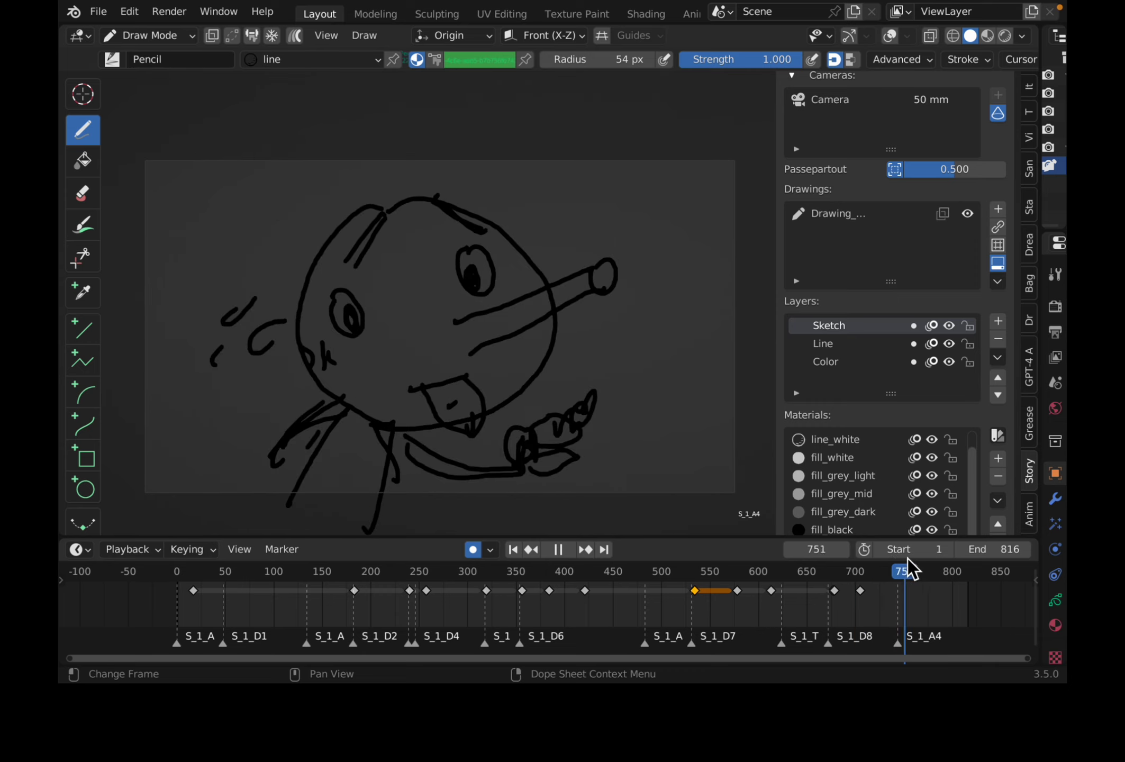
pyautogui.moveTo(932, 559)
pyautogui.mouseDown()
pyautogui.moveTo(872, 559)
pyautogui.moveTo(931, 570)
pyautogui.moveTo(814, 573)
pyautogui.moveTo(237, 537)
pyautogui.mouseUp()
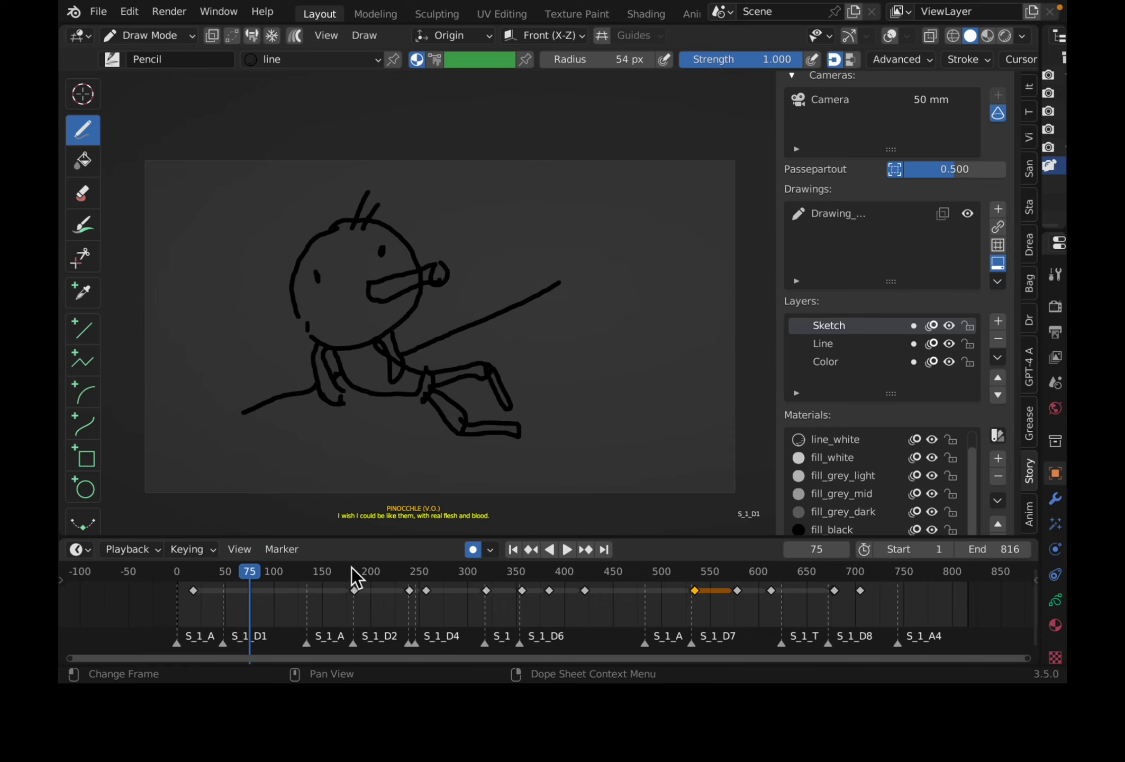
pyautogui.moveTo(351, 568)
pyautogui.mouseDown()
pyautogui.moveTo(557, 560)
pyautogui.moveTo(627, 539)
pyautogui.moveTo(747, 534)
pyautogui.moveTo(559, 531)
pyautogui.moveTo(919, 570)
pyautogui.moveTo(642, 558)
pyautogui.mouseUp()
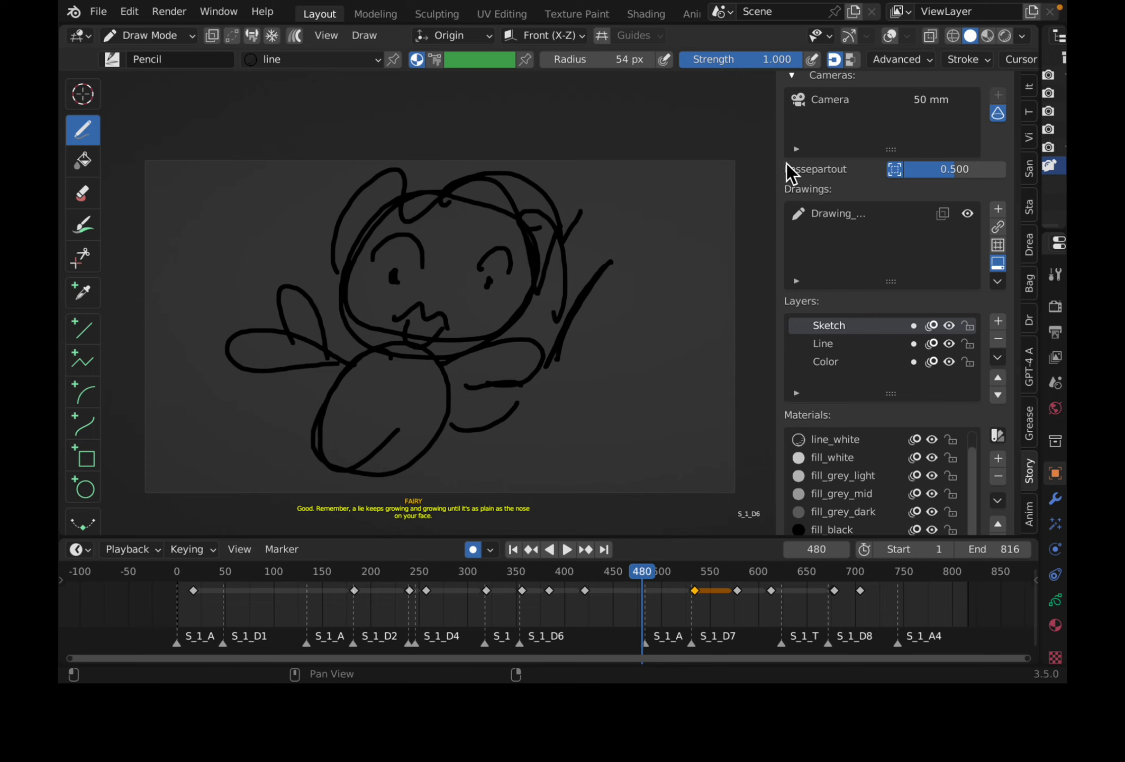
# Show the Fountain Markers settings, move playback to frame 437 in S_1_D6, and save the file.
pyautogui.click(1028, 508)
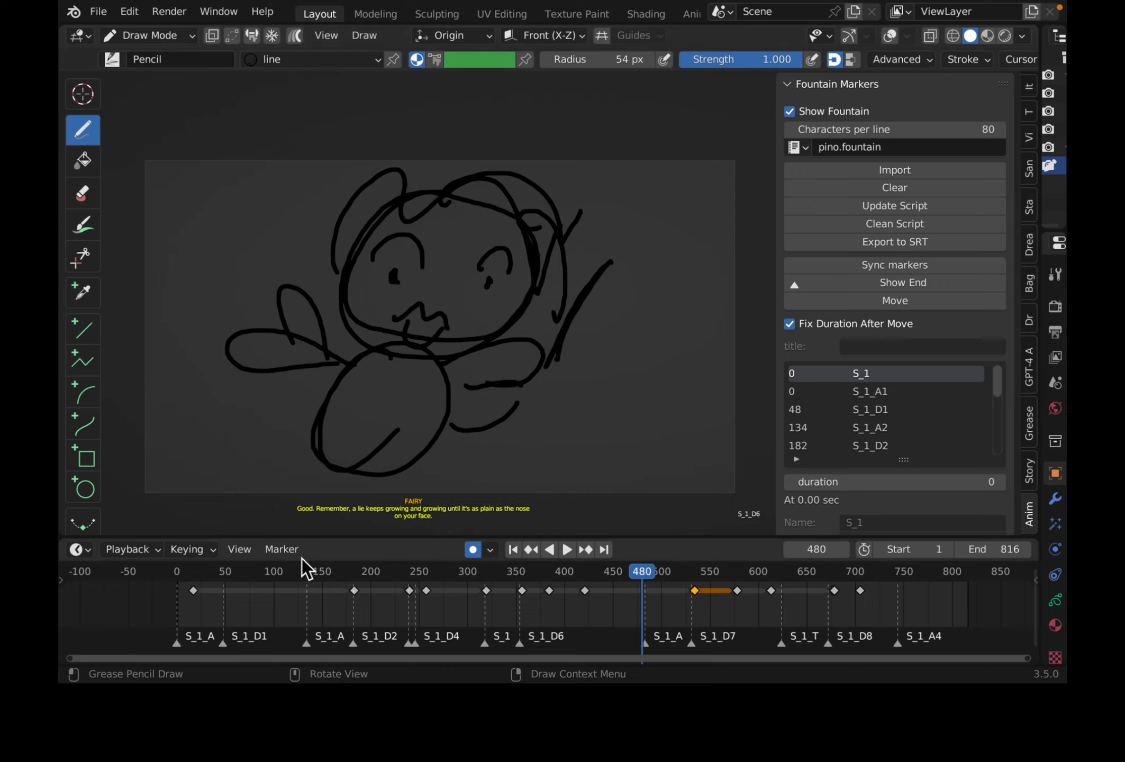
pyautogui.moveTo(305, 569)
pyautogui.mouseDown()
pyautogui.moveTo(188, 579)
pyautogui.moveTo(417, 590)
pyautogui.moveTo(341, 592)
pyautogui.moveTo(618, 578)
pyautogui.mouseUp()
pyautogui.press('space')
pyautogui.hotkey('ctrl', 's')
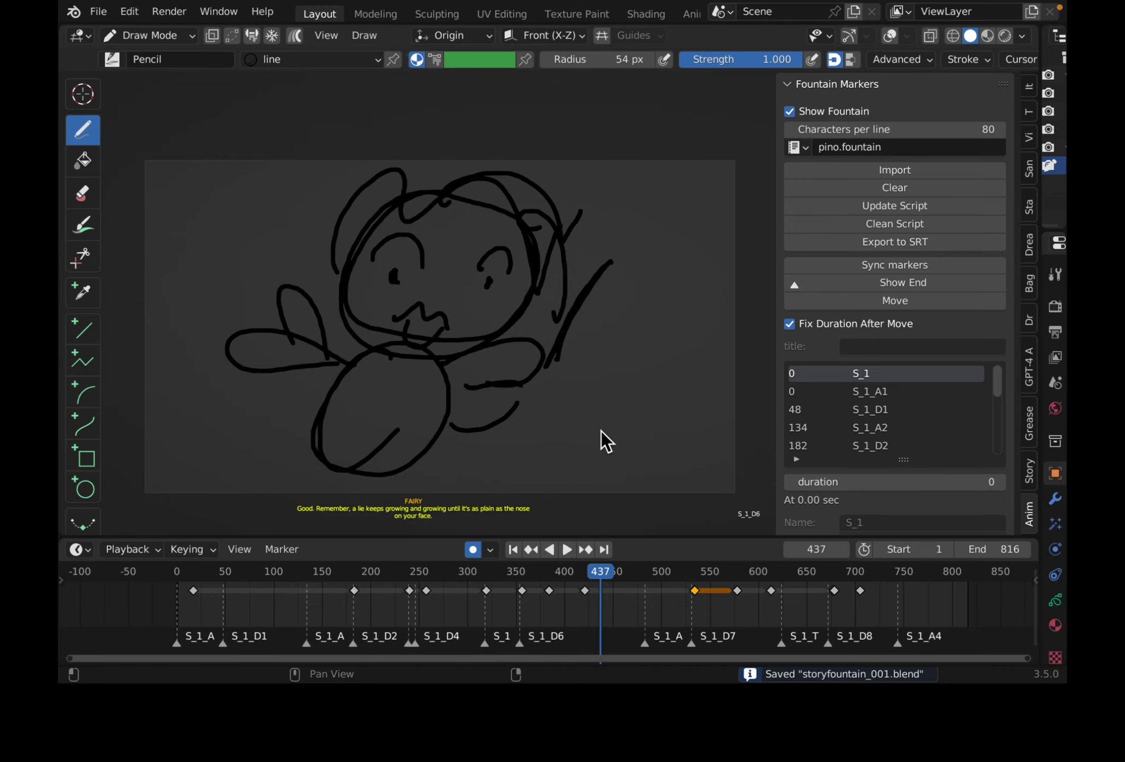
# Switch to the Perplexity story in the browser and highlight the FADE IN, EXT. PARK - DAY and opening PINOCCHLE lines.
pyautogui.hotkey('ctrl', 'Left')
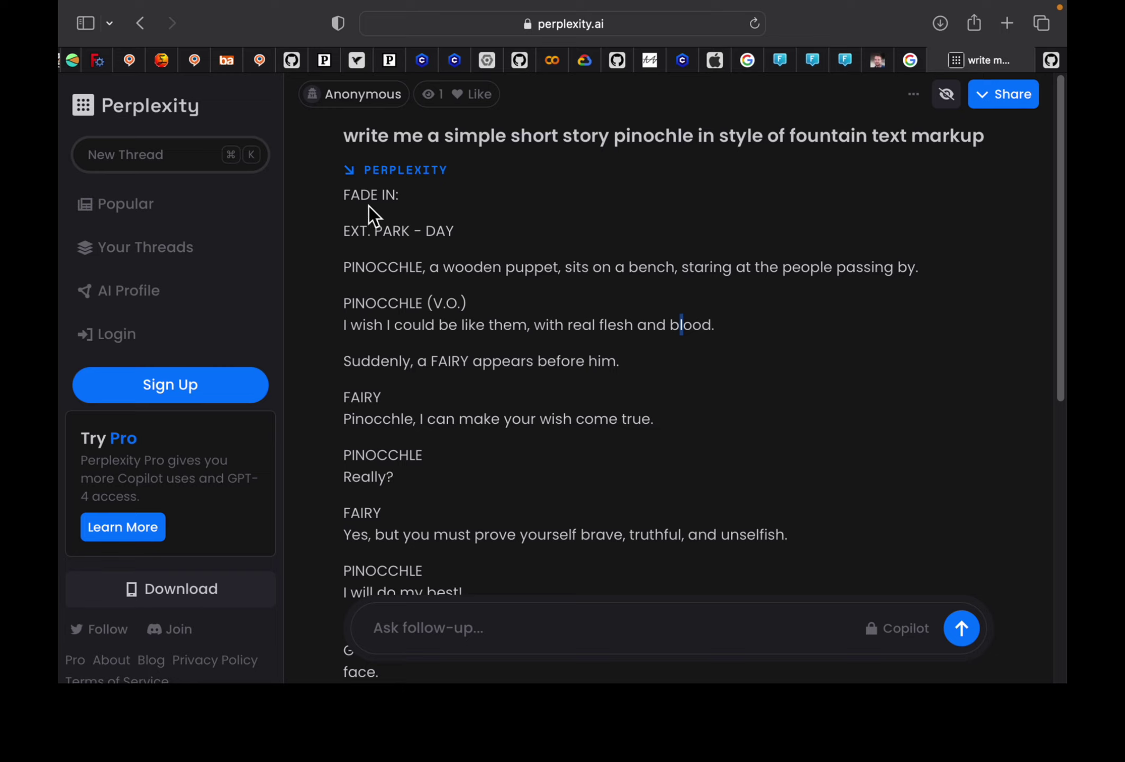
pyautogui.moveTo(409, 196); pyautogui.dragTo(338, 194)
pyautogui.moveTo(456, 231)
pyautogui.mouseDown()
pyautogui.moveTo(330, 223)
pyautogui.moveTo(465, 226)
pyautogui.mouseUp()
pyautogui.click(468, 230)
pyautogui.moveTo(356, 263); pyautogui.dragTo(330, 264)
pyautogui.click(595, 294)
# Return to Blender, save the file, and turn the viewport area into a Text Editor showing pino.fountain.
pyautogui.press('super+Tab')
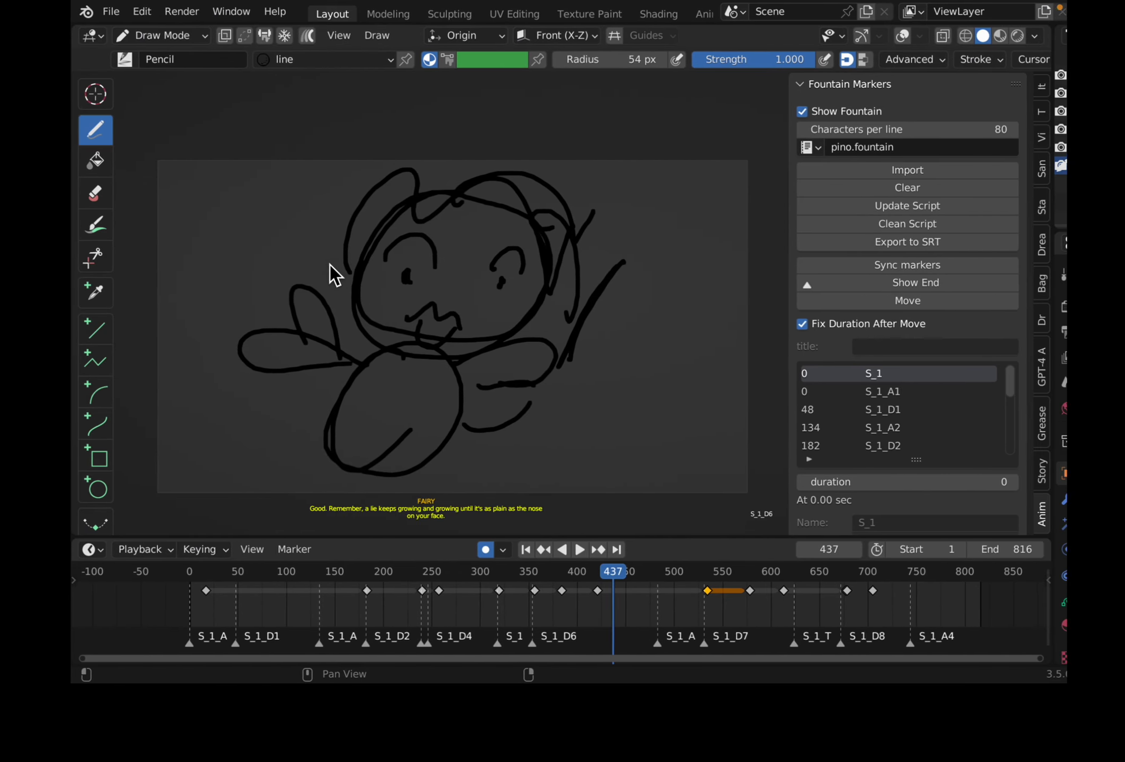
pyautogui.hotkey('ctrl', 's')
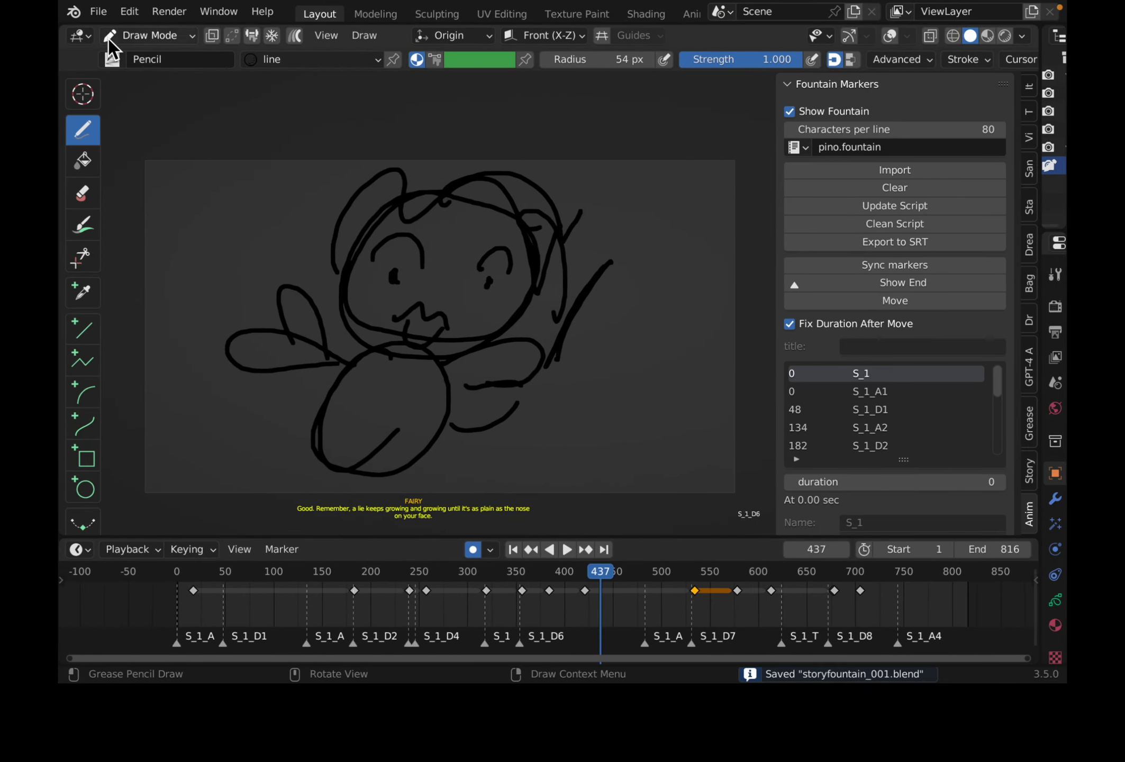
pyautogui.click(80, 36)
pyautogui.click(440, 88)
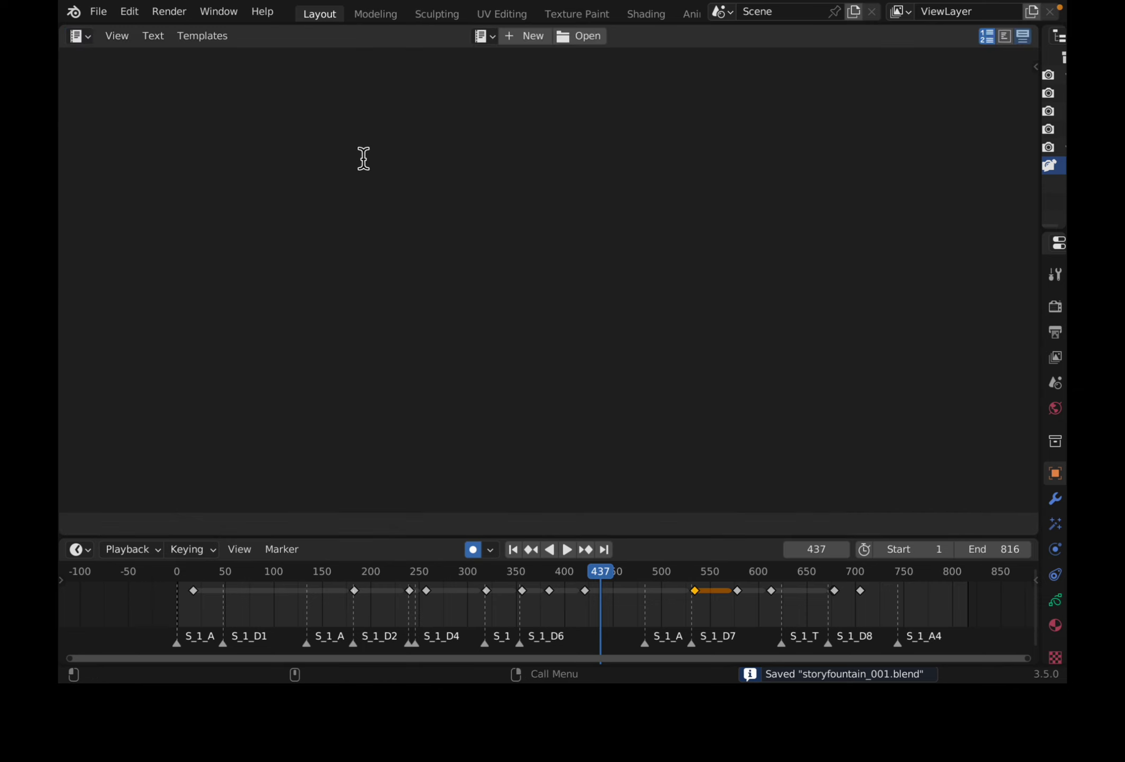
pyautogui.click(484, 36)
pyautogui.click(508, 61)
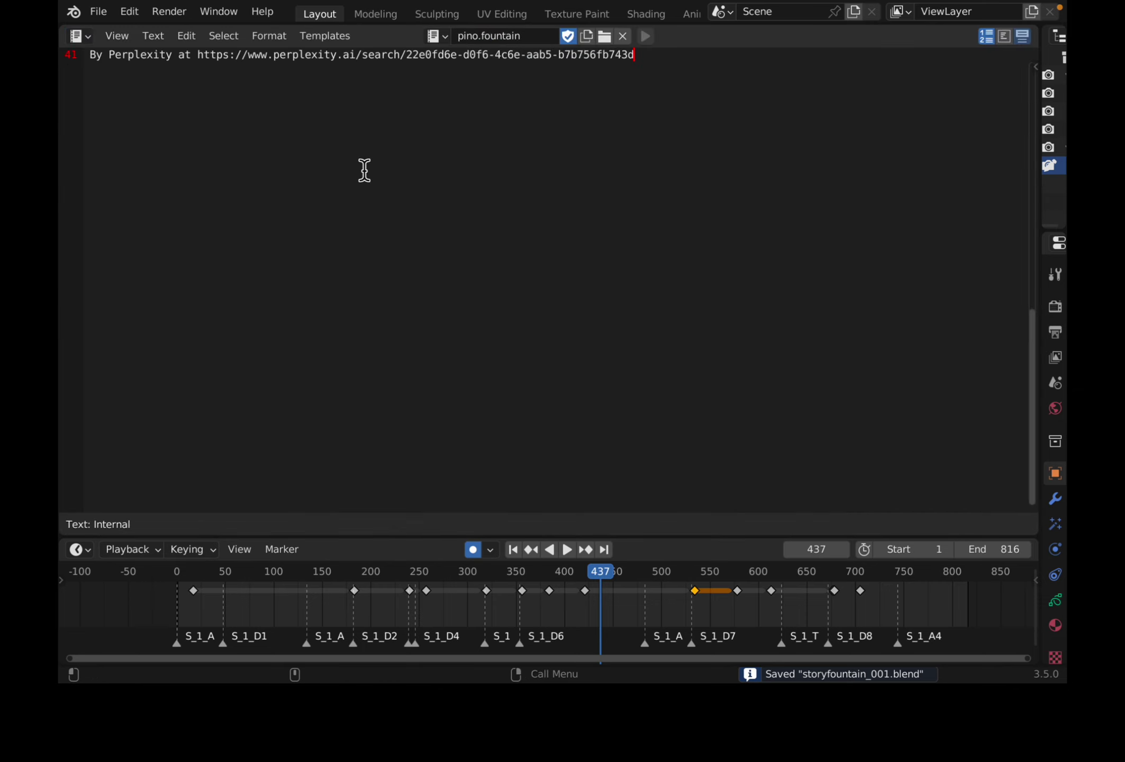
# Highlight the FADE IN, EXT. PARK - DAY and first action lines of pino.fountain to examine the Fountain formatting.
pyautogui.moveTo(191, 81); pyautogui.dragTo(96, 56)
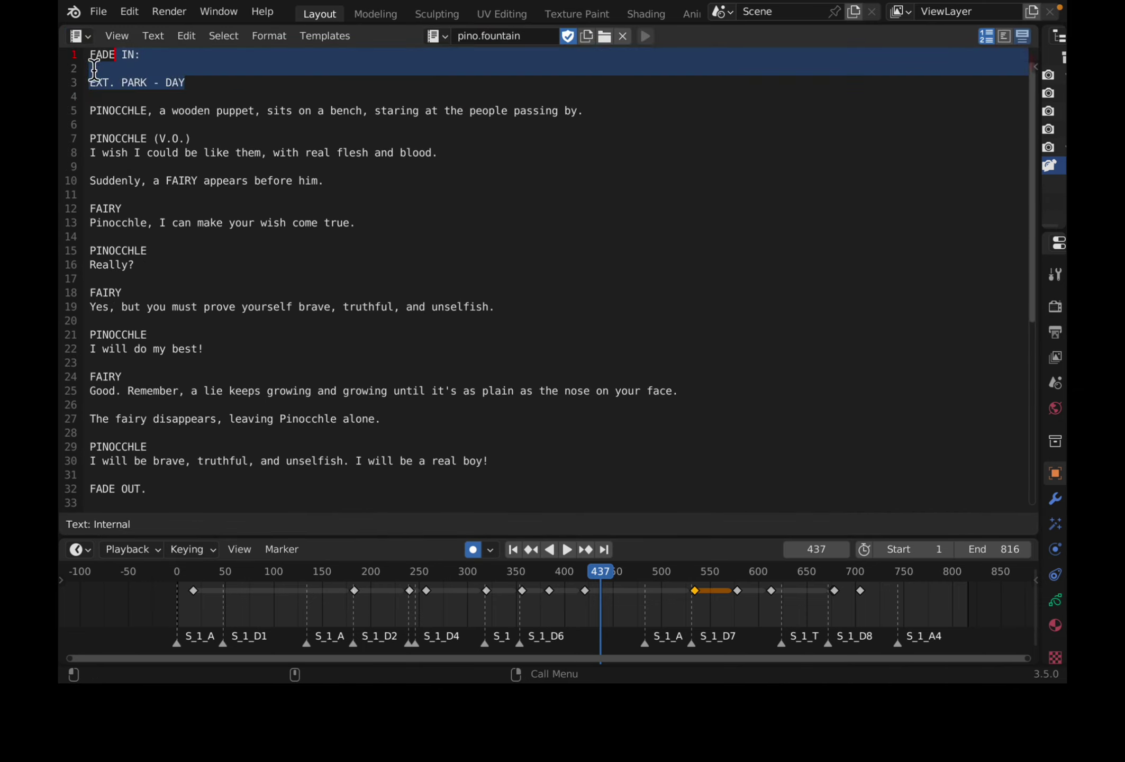
pyautogui.click(152, 84)
pyautogui.moveTo(186, 83); pyautogui.dragTo(115, 86)
pyautogui.click(99, 101)
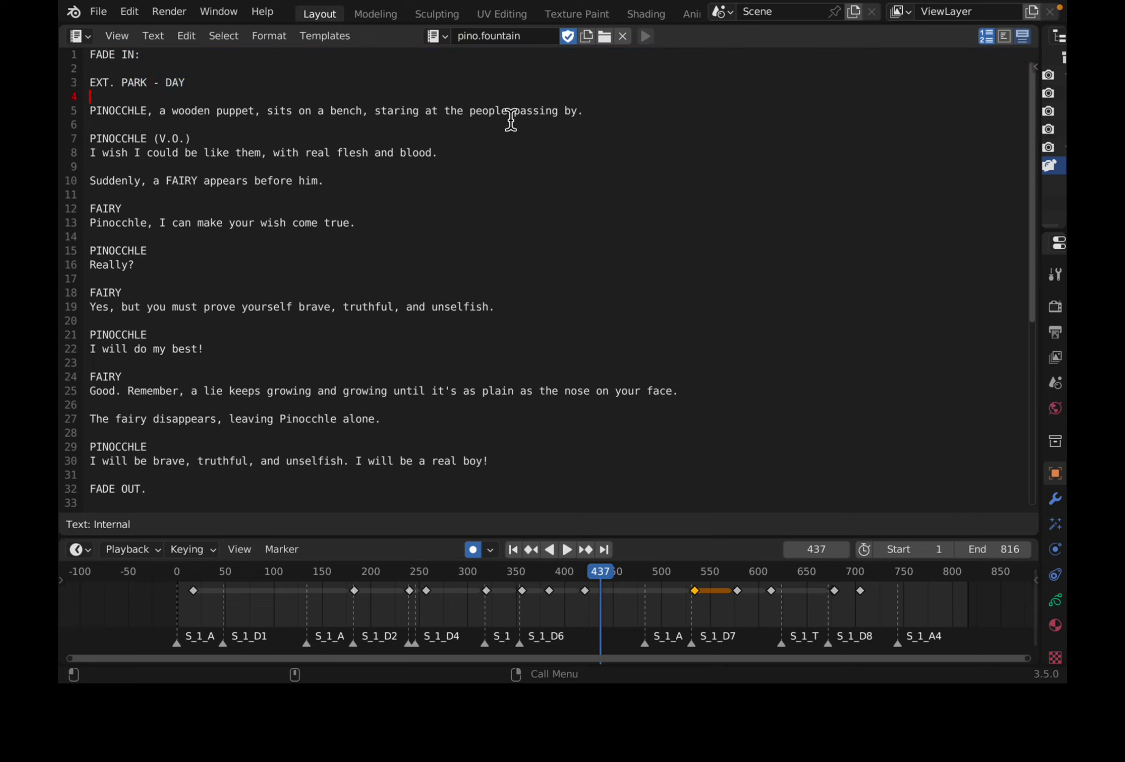
pyautogui.moveTo(511, 120); pyautogui.dragTo(91, 86)
pyautogui.click(174, 96)
# Change the script area back to the 3D Viewport, reposition the camera frame, and widen the Fountain Markers sidebar.
pyautogui.click(75, 36)
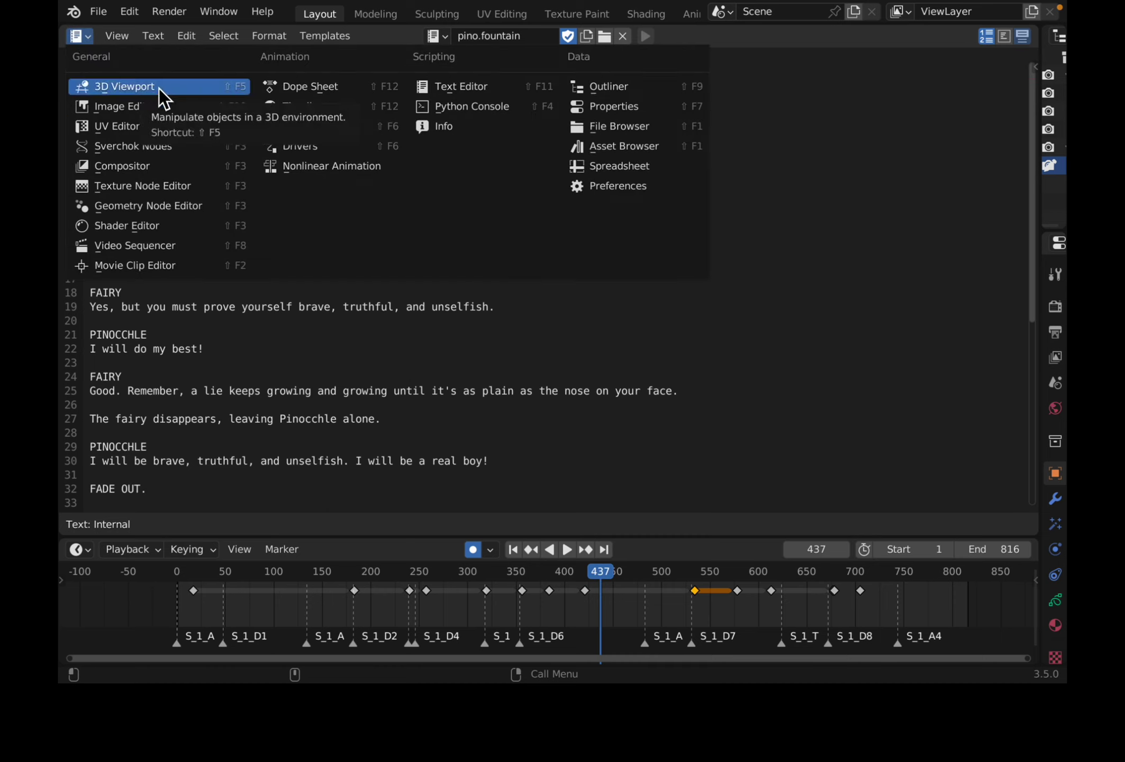
pyautogui.click(217, 36)
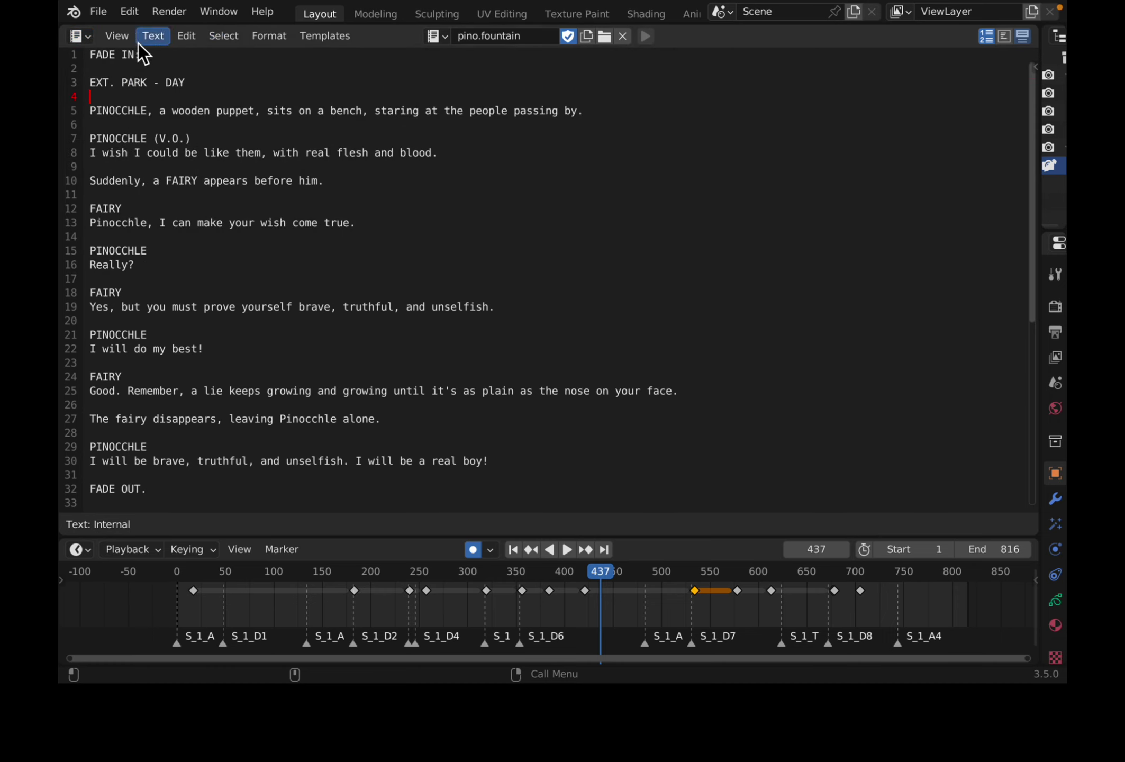
pyautogui.click(70, 36)
pyautogui.click(97, 77)
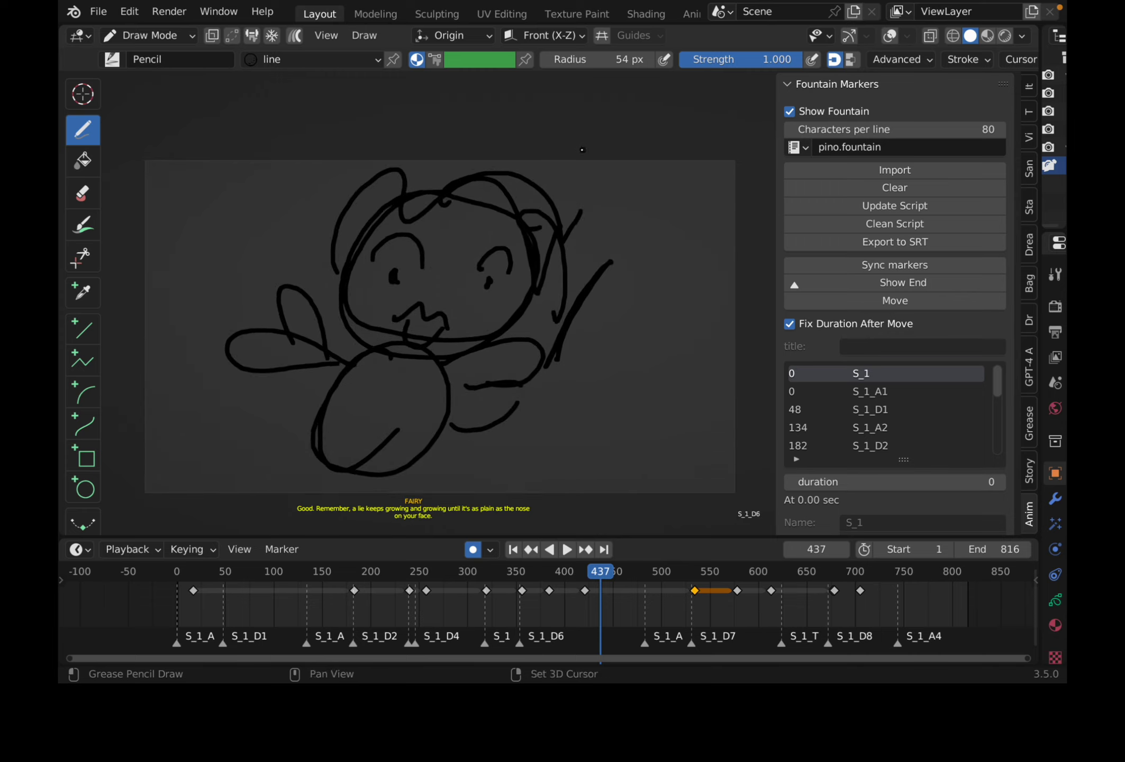
pyautogui.keyDown('shift'); pyautogui.moveTo(582, 147); pyautogui.dragTo(608, 130, button='middle'); pyautogui.keyUp('shift')
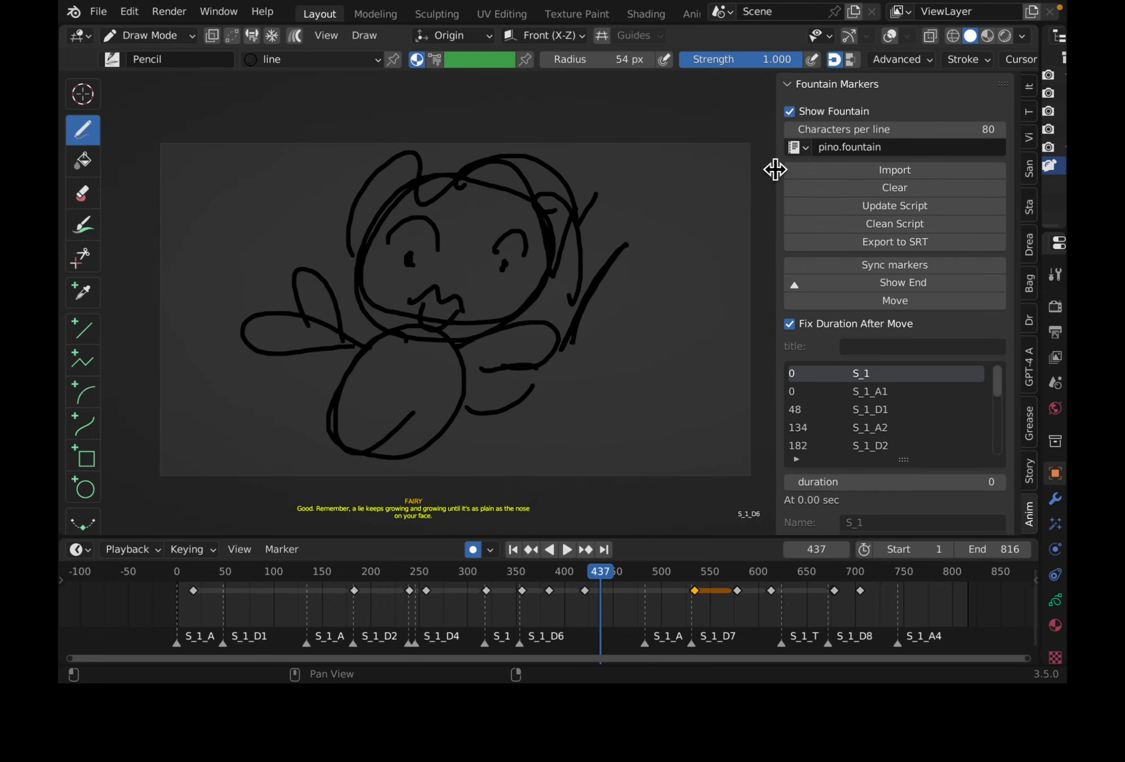
pyautogui.moveTo(775, 168); pyautogui.dragTo(718, 166)
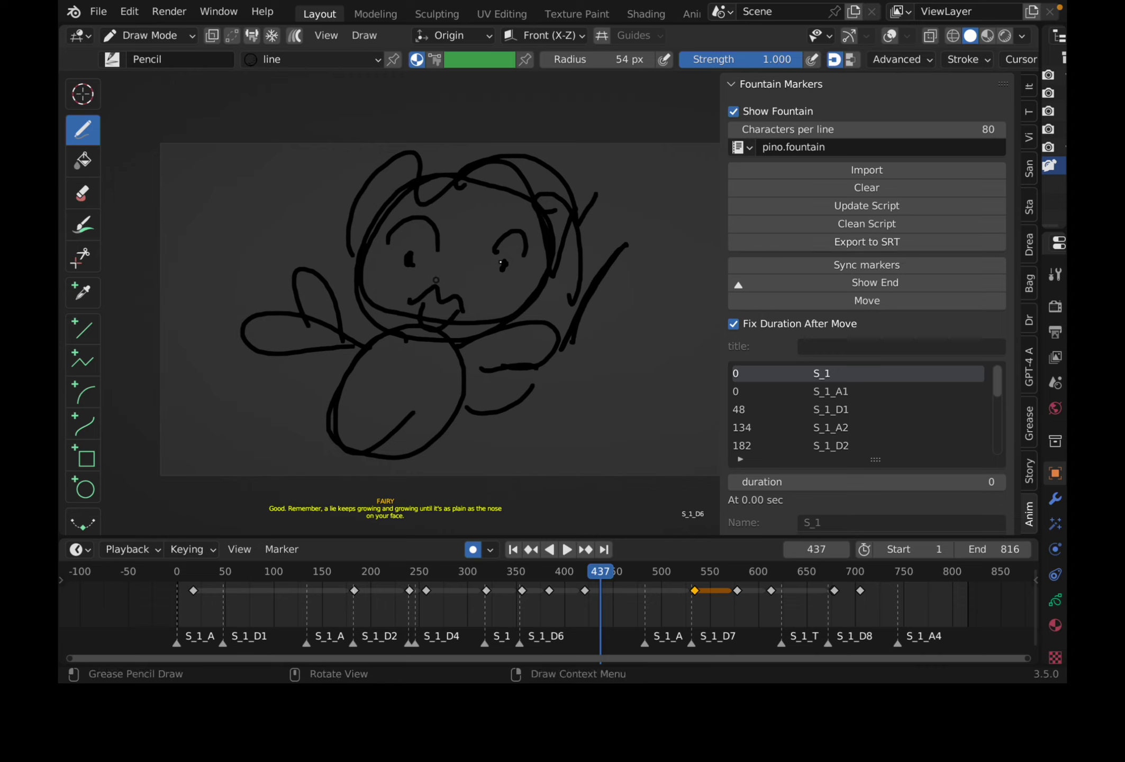
# Save the file, play back S_1_D6, and move ahead to frame 640 in S_1_T1 to check its drawing.
pyautogui.hotkey('ctrl', 's')
pyautogui.press('space')
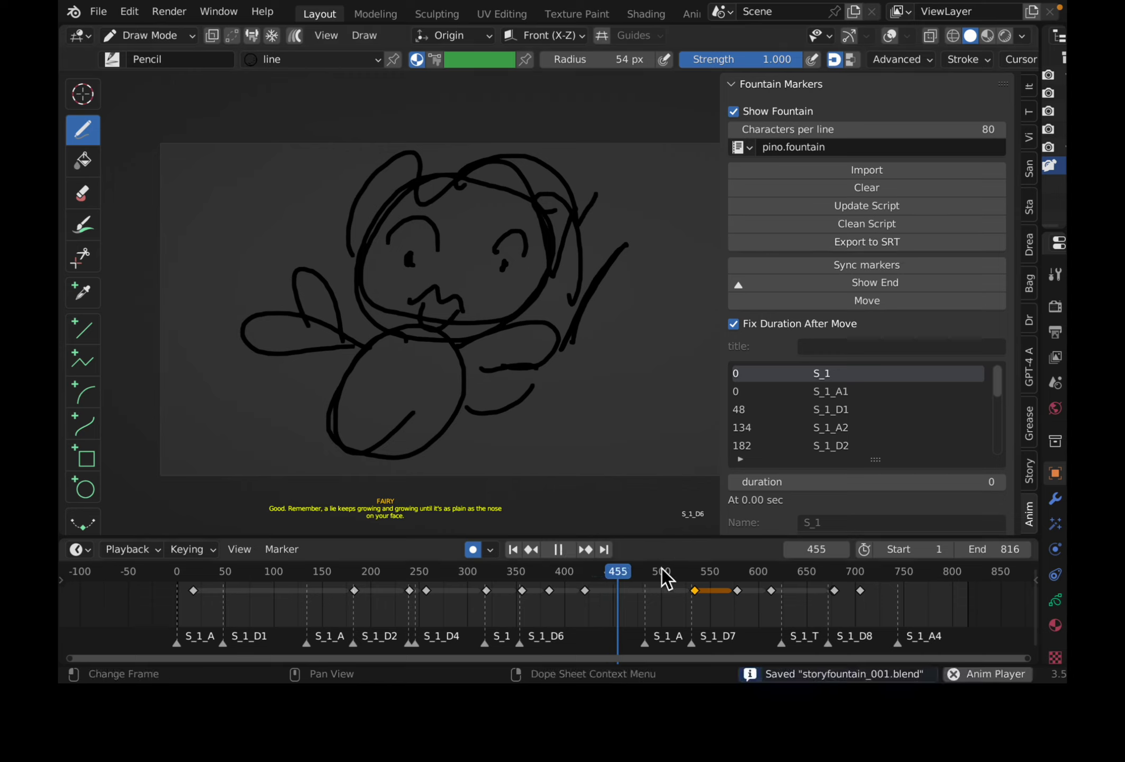
pyautogui.moveTo(666, 573)
pyautogui.mouseDown()
pyautogui.moveTo(895, 574)
pyautogui.moveTo(514, 571)
pyautogui.mouseUp()
pyautogui.moveTo(610, 559)
pyautogui.mouseDown()
pyautogui.moveTo(884, 578)
pyautogui.moveTo(778, 568)
pyautogui.moveTo(895, 568)
pyautogui.moveTo(233, 560)
pyautogui.moveTo(359, 578)
pyautogui.moveTo(877, 573)
pyautogui.moveTo(404, 576)
pyautogui.moveTo(239, 556)
pyautogui.moveTo(550, 574)
pyautogui.moveTo(282, 577)
pyautogui.moveTo(852, 577)
pyautogui.moveTo(571, 560)
pyautogui.moveTo(541, 539)
pyautogui.moveTo(264, 531)
pyautogui.moveTo(302, 534)
pyautogui.moveTo(224, 552)
pyautogui.moveTo(363, 566)
pyautogui.moveTo(397, 556)
pyautogui.moveTo(446, 574)
pyautogui.moveTo(350, 572)
pyautogui.moveTo(435, 575)
pyautogui.moveTo(595, 575)
pyautogui.moveTo(433, 558)
pyautogui.moveTo(545, 551)
pyautogui.moveTo(676, 568)
pyautogui.moveTo(777, 562)
pyautogui.moveTo(725, 571)
pyautogui.moveTo(757, 576)
pyautogui.moveTo(609, 573)
pyautogui.mouseUp()
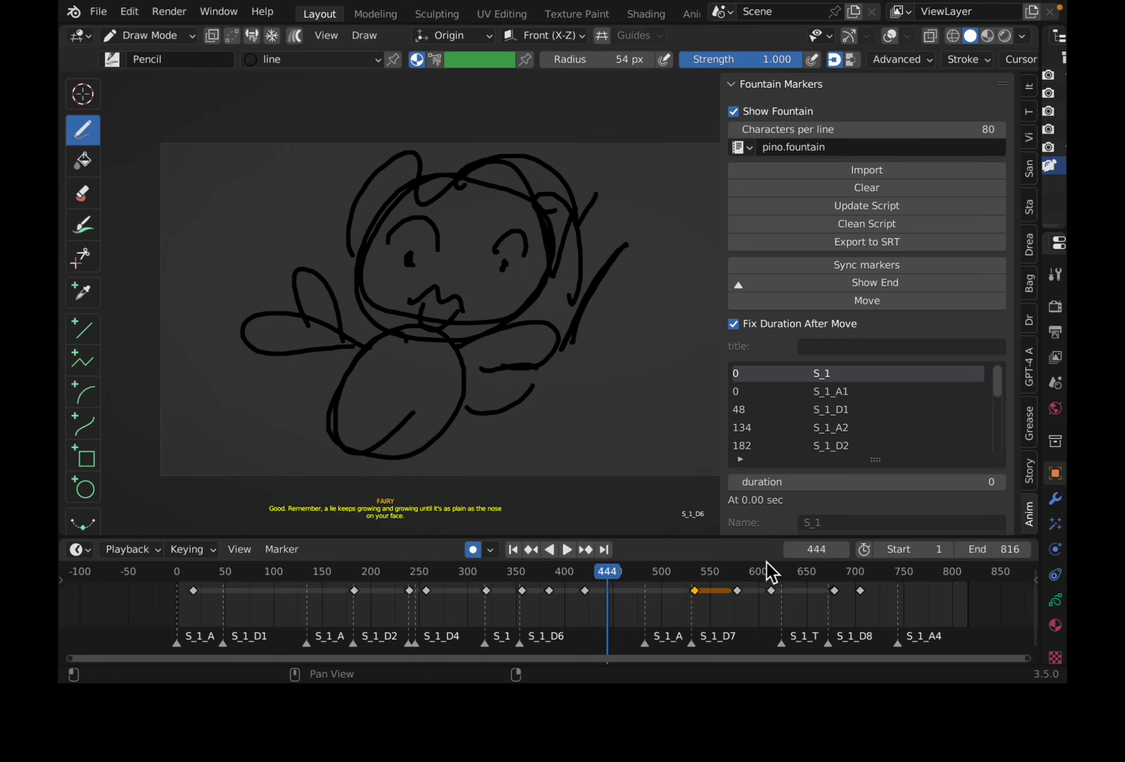
pyautogui.moveTo(816, 569)
pyautogui.mouseDown()
pyautogui.moveTo(708, 564)
pyautogui.moveTo(909, 573)
pyautogui.moveTo(773, 562)
pyautogui.moveTo(845, 541)
pyautogui.mouseUp()
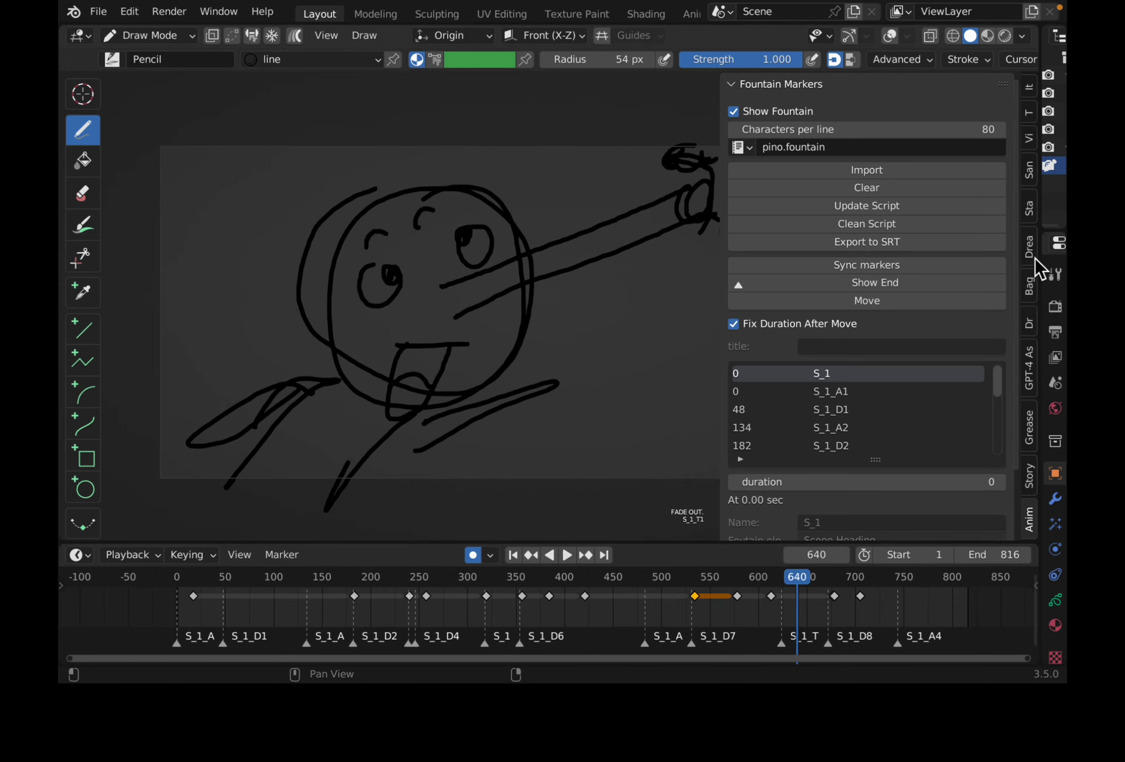
# Narrow the Fountain Markers sidebar so the full camera frame is uncovered.
pyautogui.moveTo(1036, 258)
pyautogui.mouseDown()
pyautogui.moveTo(713, 258)
pyautogui.moveTo(1036, 258)
pyautogui.mouseUp()
pyautogui.scroll(1, 498, 228)
pyautogui.scroll(-1, 498, 229)
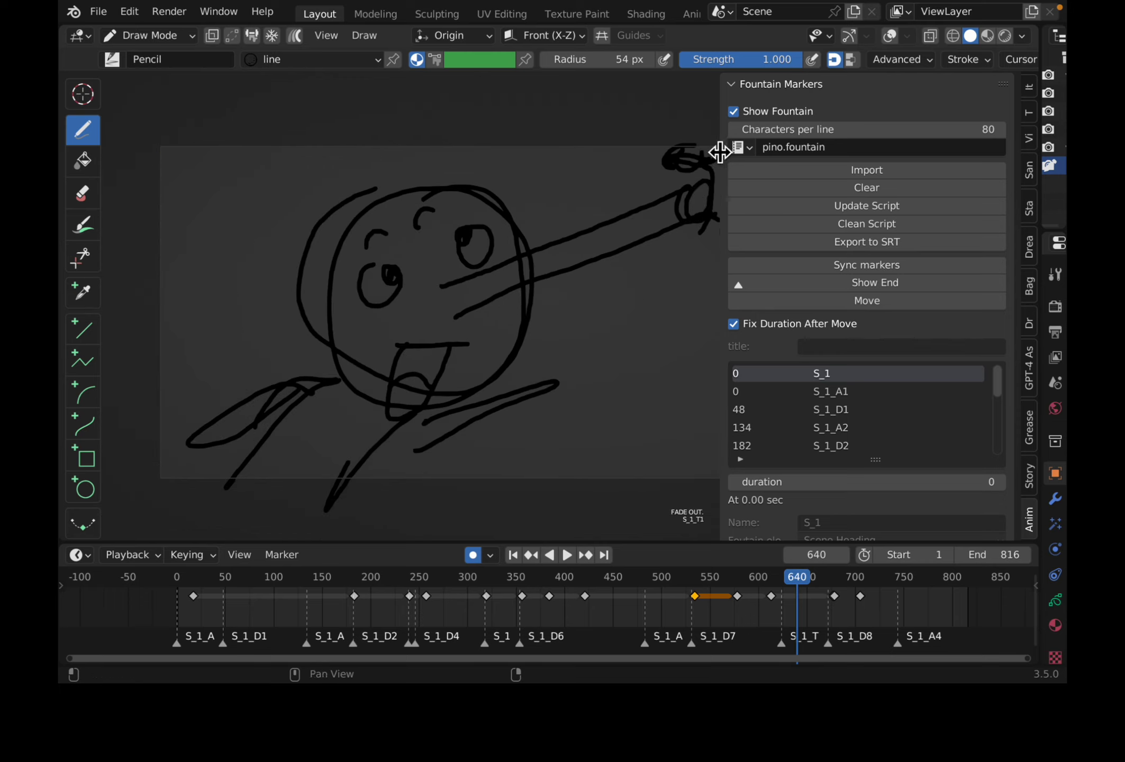
pyautogui.moveTo(722, 153); pyautogui.dragTo(796, 154)
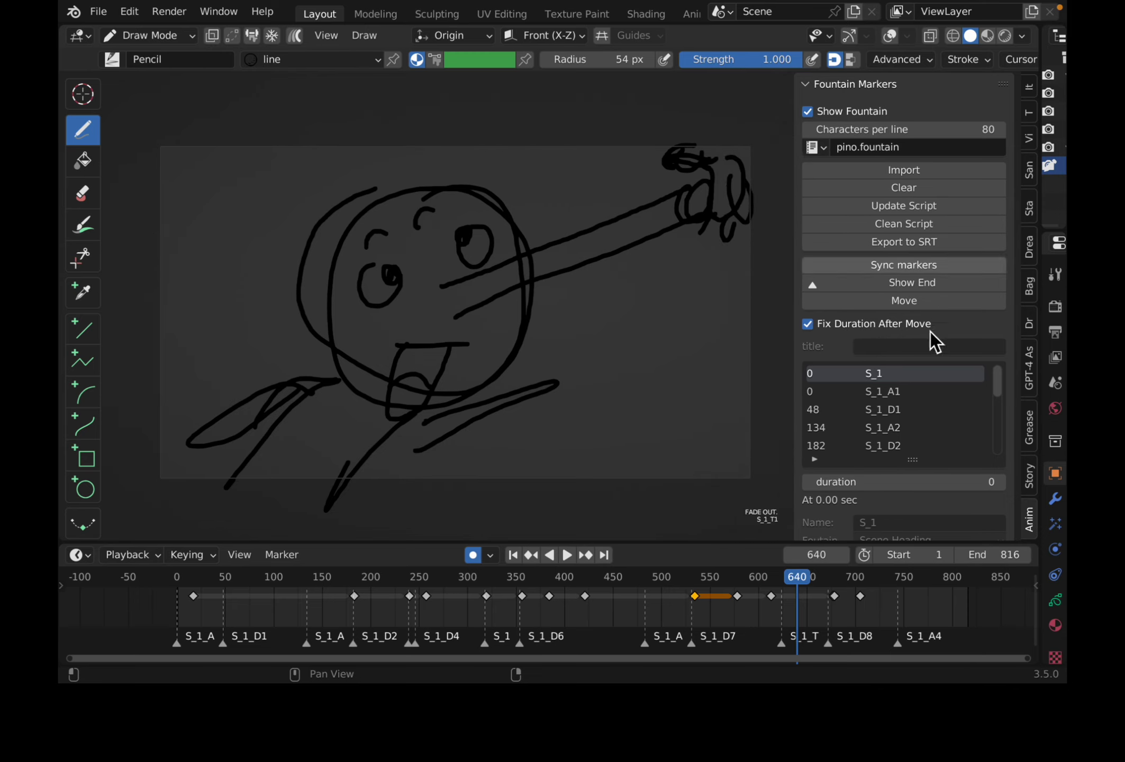
# Show the Storytools settings, go to frame 472 in S_1_D6, and turn on viewport overlays with onion skinning.
pyautogui.click(1028, 462)
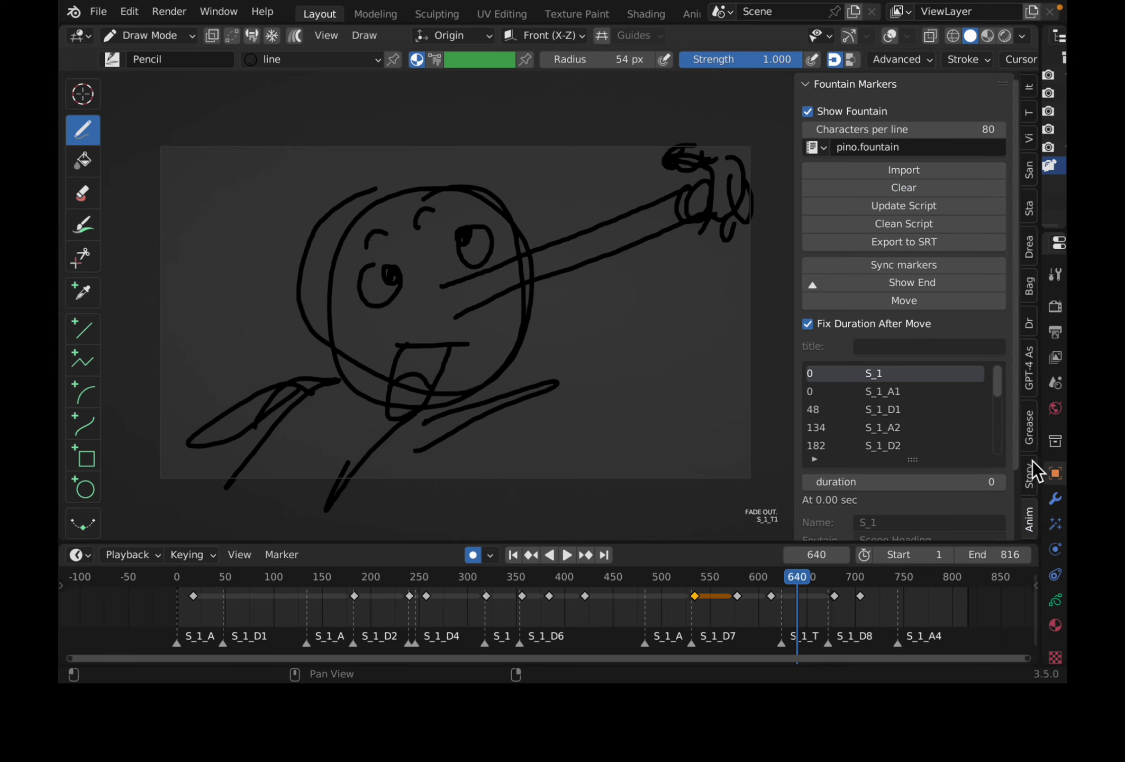
pyautogui.click(1032, 476)
pyautogui.moveTo(751, 580)
pyautogui.mouseDown()
pyautogui.moveTo(769, 577)
pyautogui.moveTo(686, 564)
pyautogui.moveTo(631, 574)
pyautogui.mouseUp()
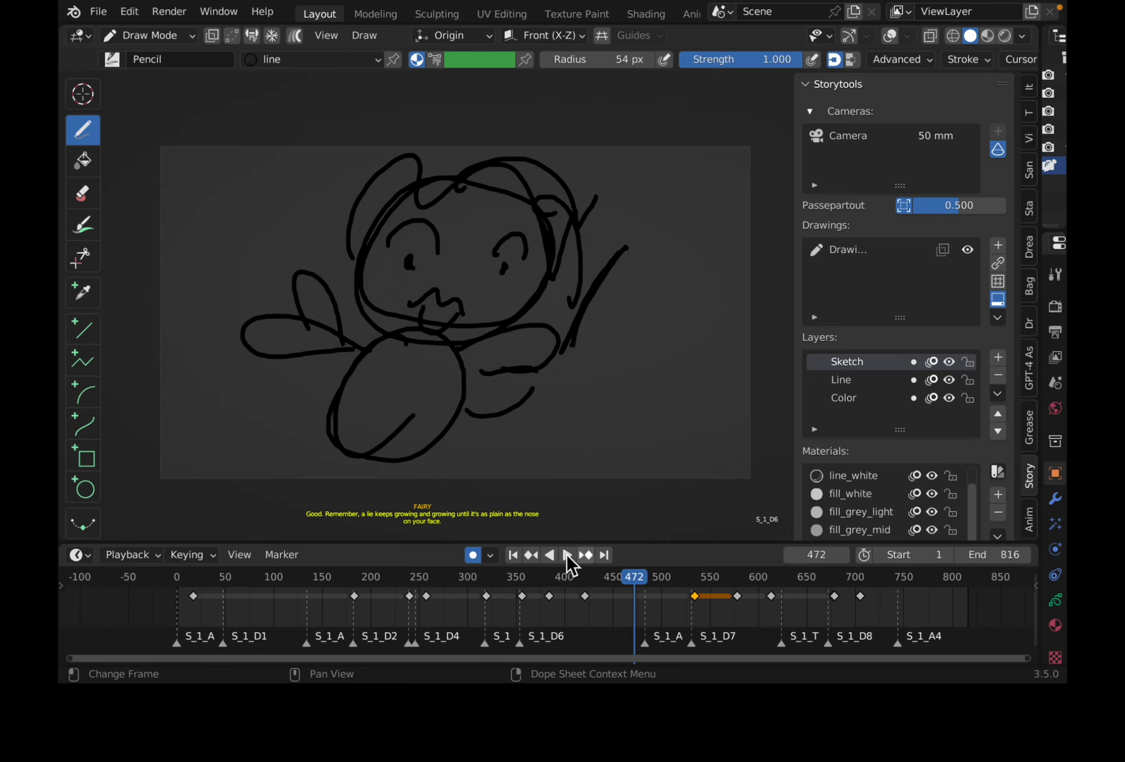
pyautogui.moveTo(629, 541)
pyautogui.mouseDown()
pyautogui.moveTo(628, 653)
pyautogui.moveTo(627, 544)
pyautogui.mouseUp()
pyautogui.click(887, 36)
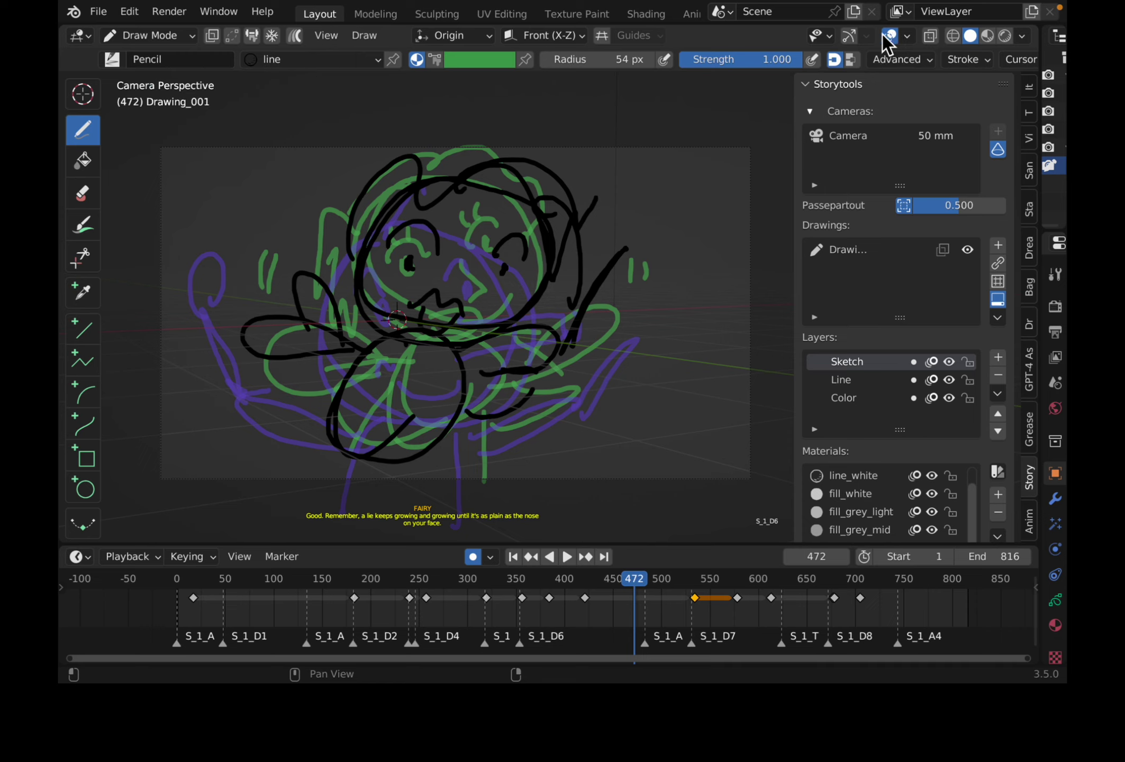
# Show the viewport gizmos with the Storytools controls, hide the viewport overlays, and save the file.
pyautogui.click(850, 33)
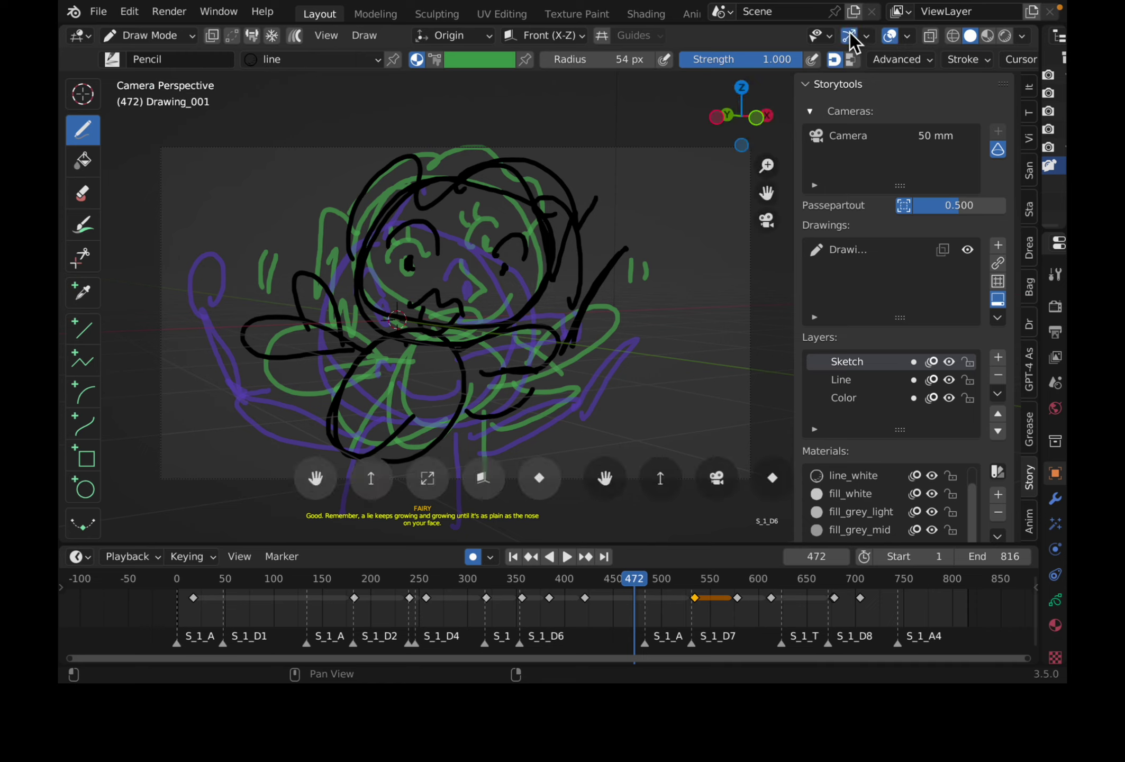
pyautogui.click(891, 36)
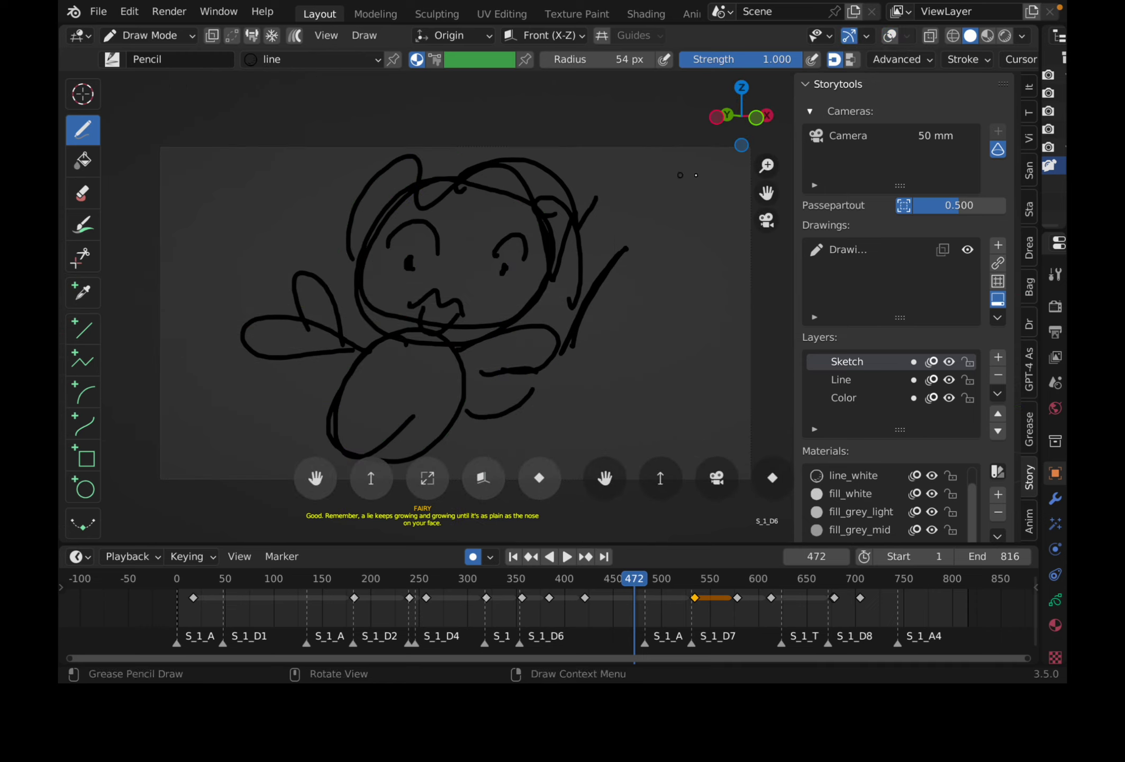
pyautogui.hotkey('ctrl', 's')
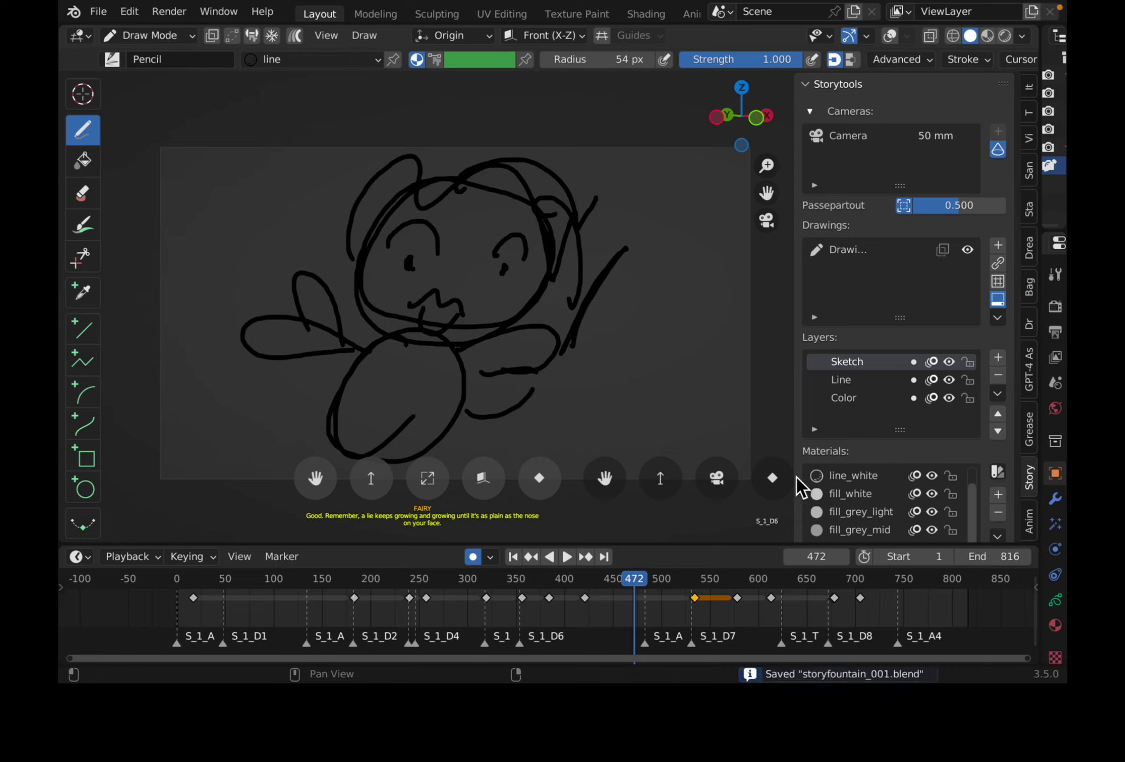
# Narrow the Storytools sidebar so the camera frame and on-screen transform controls are uncovered, staying at frame 472.
pyautogui.moveTo(792, 455); pyautogui.dragTo(869, 444)
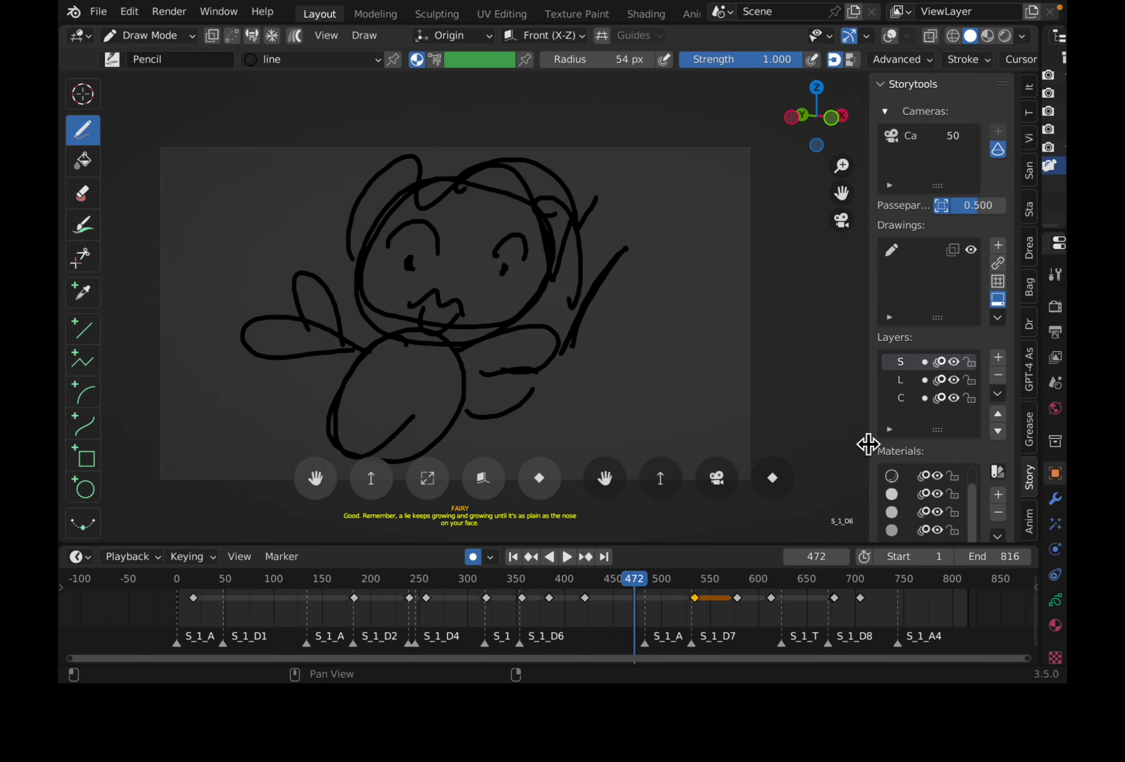
pyautogui.moveTo(624, 571)
pyautogui.mouseDown()
pyautogui.moveTo(677, 577)
pyautogui.moveTo(634, 576)
pyautogui.mouseUp()
pyautogui.press('space')
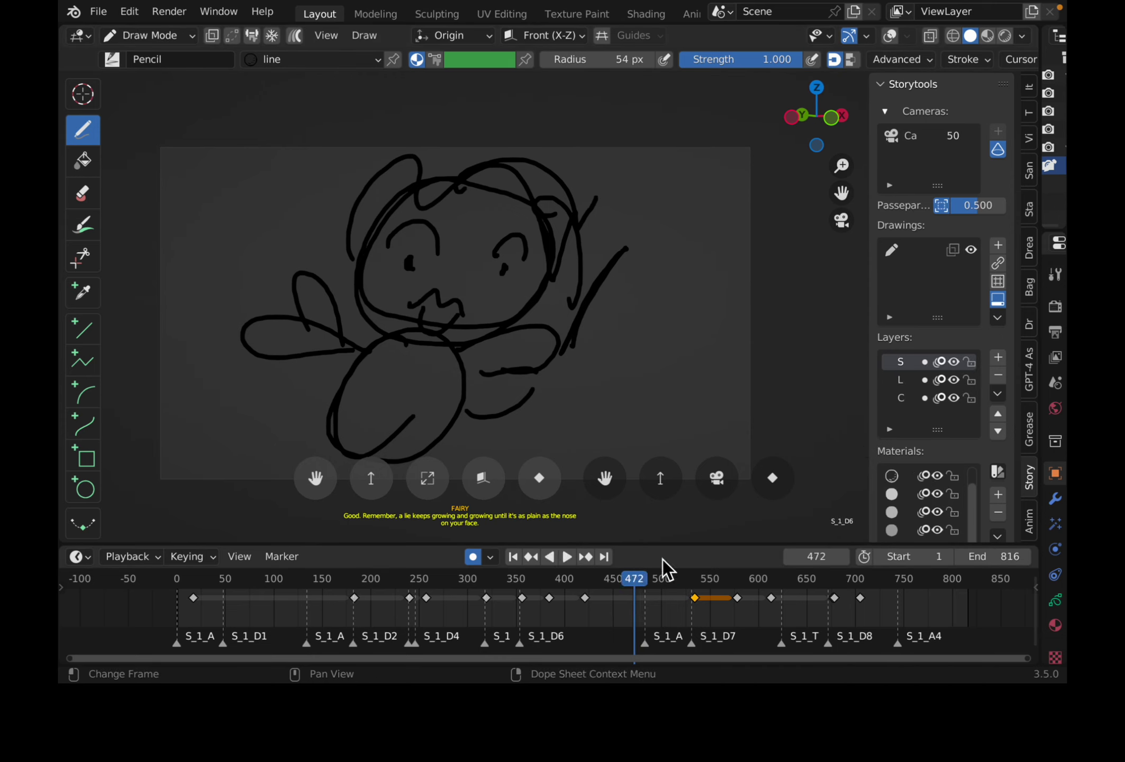
pyautogui.click(716, 473)
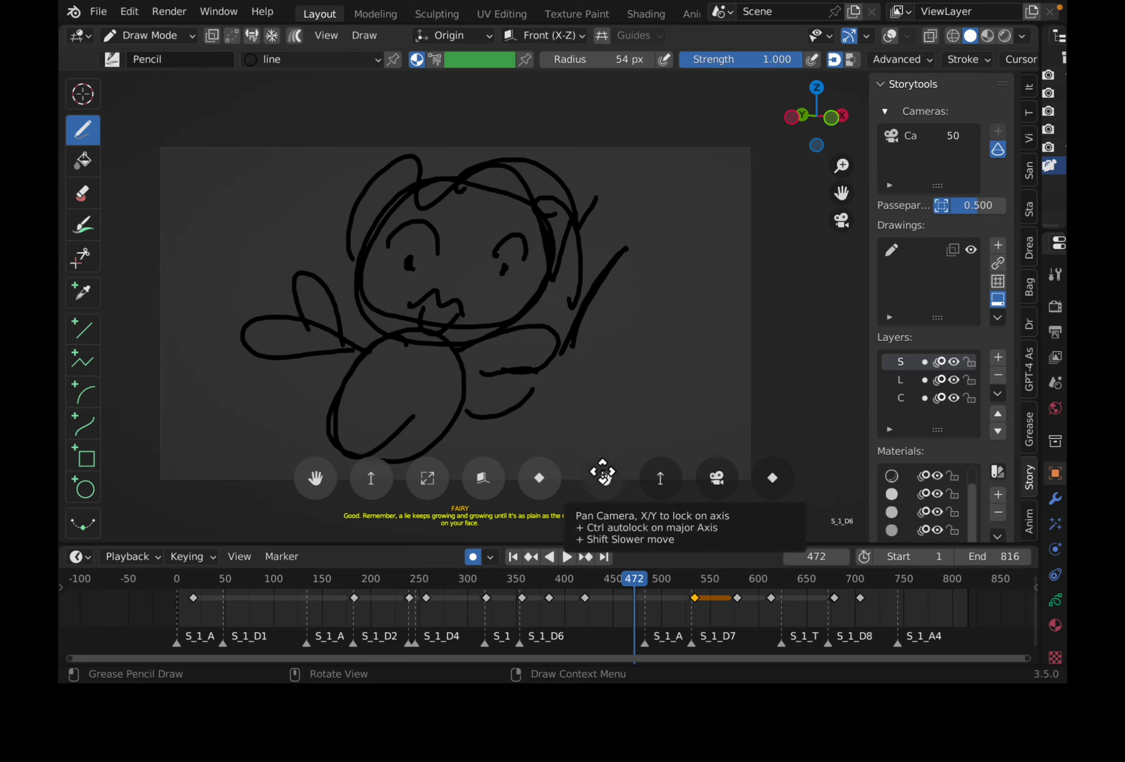
# Auto-key shifted positions of the S_1_D6 drawing: up and right at frame 437, left at about frame 450, right at about frame 465.
pyautogui.moveTo(597, 580)
pyautogui.mouseDown()
pyautogui.moveTo(572, 578)
pyautogui.moveTo(600, 580)
pyautogui.mouseUp()
pyautogui.moveTo(425, 403); pyautogui.dragTo(451, 406)
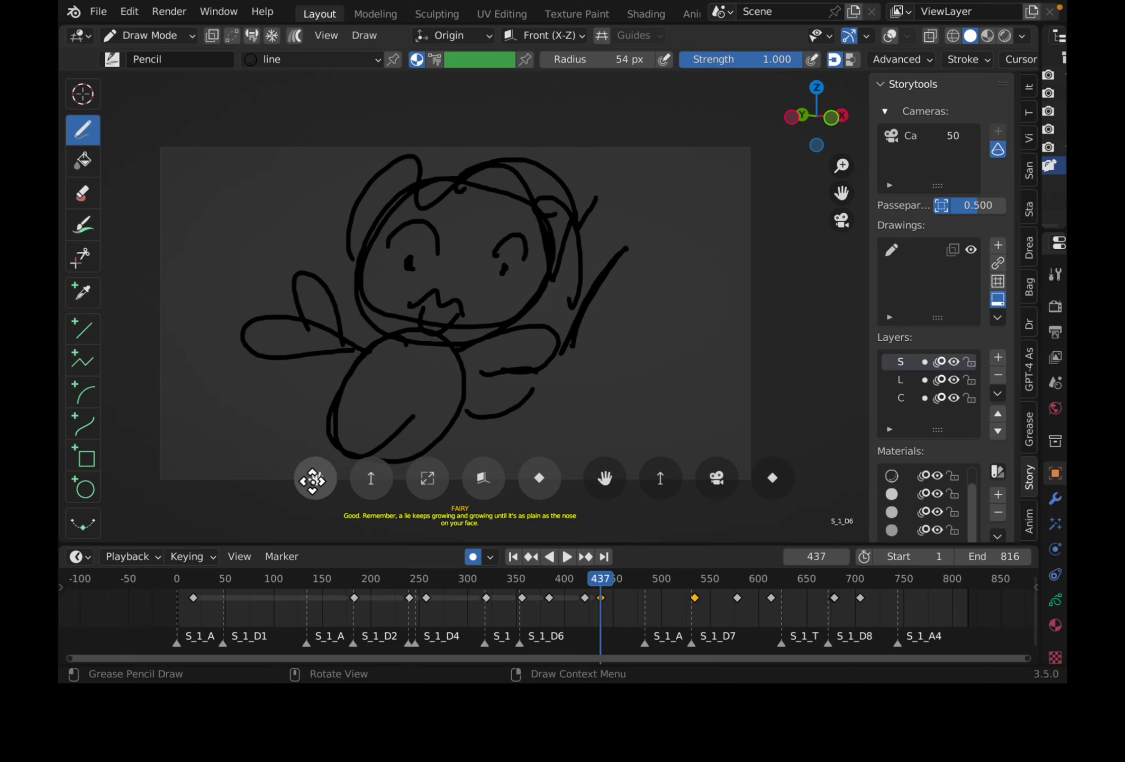
pyautogui.moveTo(311, 477)
pyautogui.mouseDown()
pyautogui.moveTo(274, 474)
pyautogui.moveTo(373, 460)
pyautogui.moveTo(355, 451)
pyautogui.mouseUp()
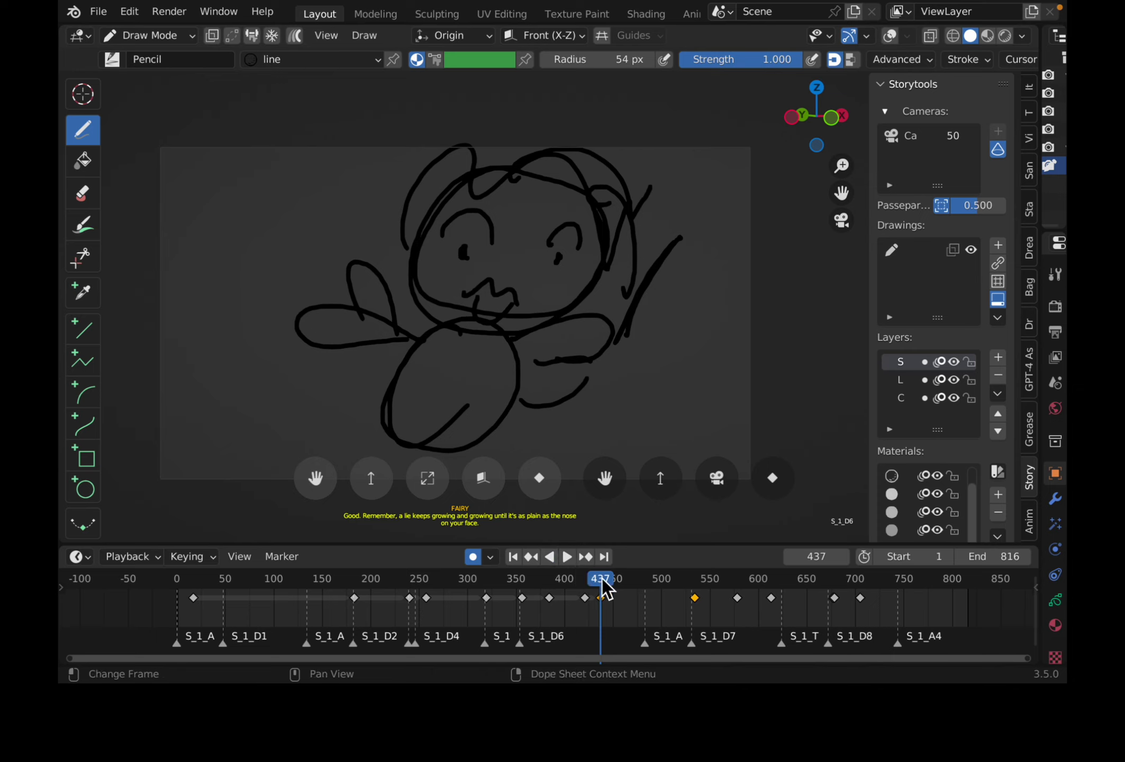
pyautogui.moveTo(602, 585)
pyautogui.mouseDown()
pyautogui.moveTo(580, 585)
pyautogui.moveTo(618, 587)
pyautogui.mouseUp()
pyautogui.moveTo(314, 476); pyautogui.dragTo(256, 481)
pyautogui.moveTo(609, 586); pyautogui.dragTo(627, 582)
pyautogui.moveTo(313, 478)
pyautogui.mouseDown()
pyautogui.moveTo(351, 489)
pyautogui.moveTo(339, 485)
pyautogui.mouseUp()
# Move the fairy drawing left at frame 397 and right at about frame 368 in S_1_D6, auto-keying both positions.
pyautogui.moveTo(608, 583); pyautogui.dragTo(562, 580)
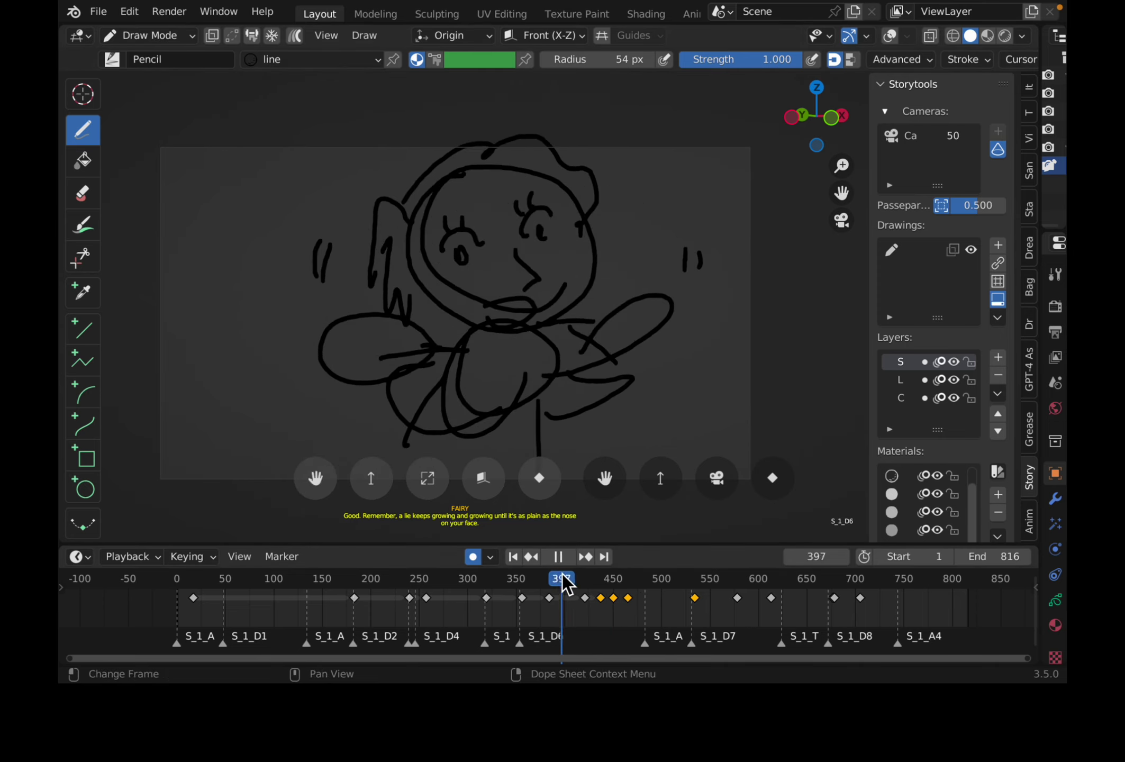
pyautogui.moveTo(314, 475)
pyautogui.mouseDown()
pyautogui.moveTo(292, 474)
pyautogui.moveTo(323, 477)
pyautogui.moveTo(271, 481)
pyautogui.mouseUp()
pyautogui.moveTo(565, 586)
pyautogui.mouseDown()
pyautogui.moveTo(620, 581)
pyautogui.moveTo(465, 580)
pyautogui.moveTo(534, 579)
pyautogui.mouseUp()
pyautogui.moveTo(317, 478)
pyautogui.mouseDown()
pyautogui.moveTo(304, 479)
pyautogui.moveTo(376, 477)
pyautogui.mouseUp()
# In S_1_D2, auto-key the fairy drawing shifted slightly left at frame 205 and back to the right at frame 223.
pyautogui.moveTo(533, 580)
pyautogui.mouseDown()
pyautogui.moveTo(520, 581)
pyautogui.moveTo(551, 581)
pyautogui.moveTo(389, 583)
pyautogui.mouseUp()
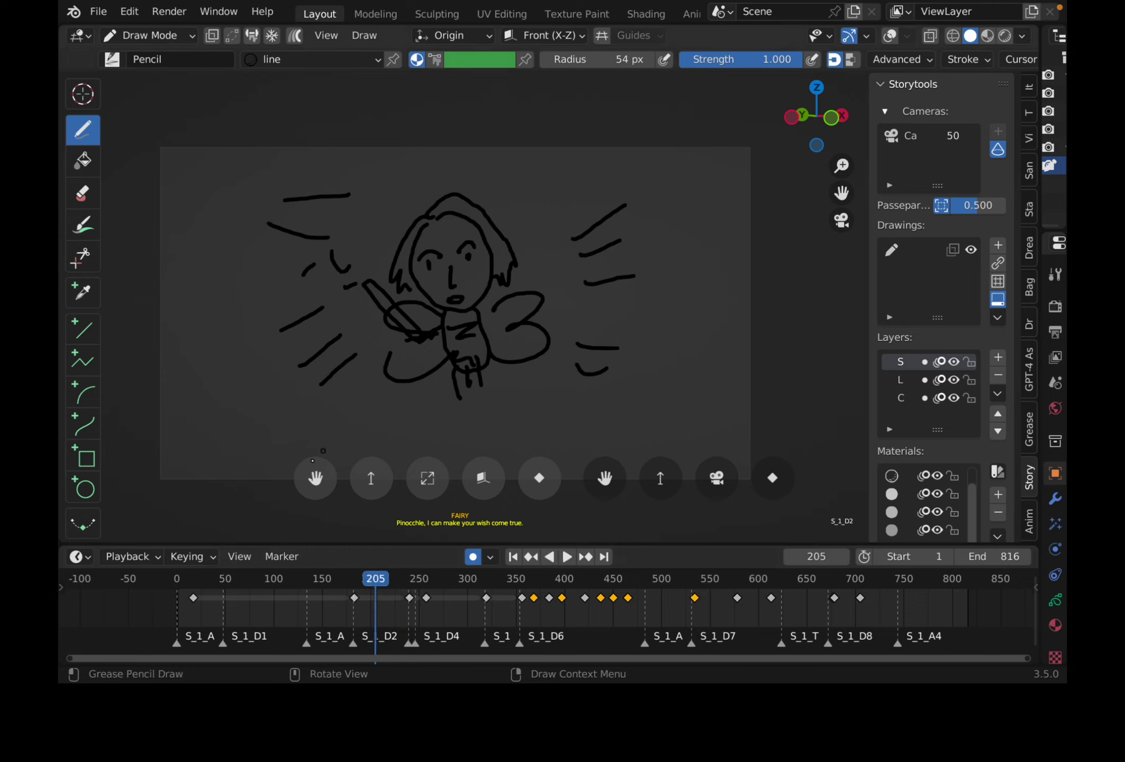
pyautogui.moveTo(316, 478); pyautogui.dragTo(285, 472)
pyautogui.moveTo(383, 579); pyautogui.dragTo(392, 580)
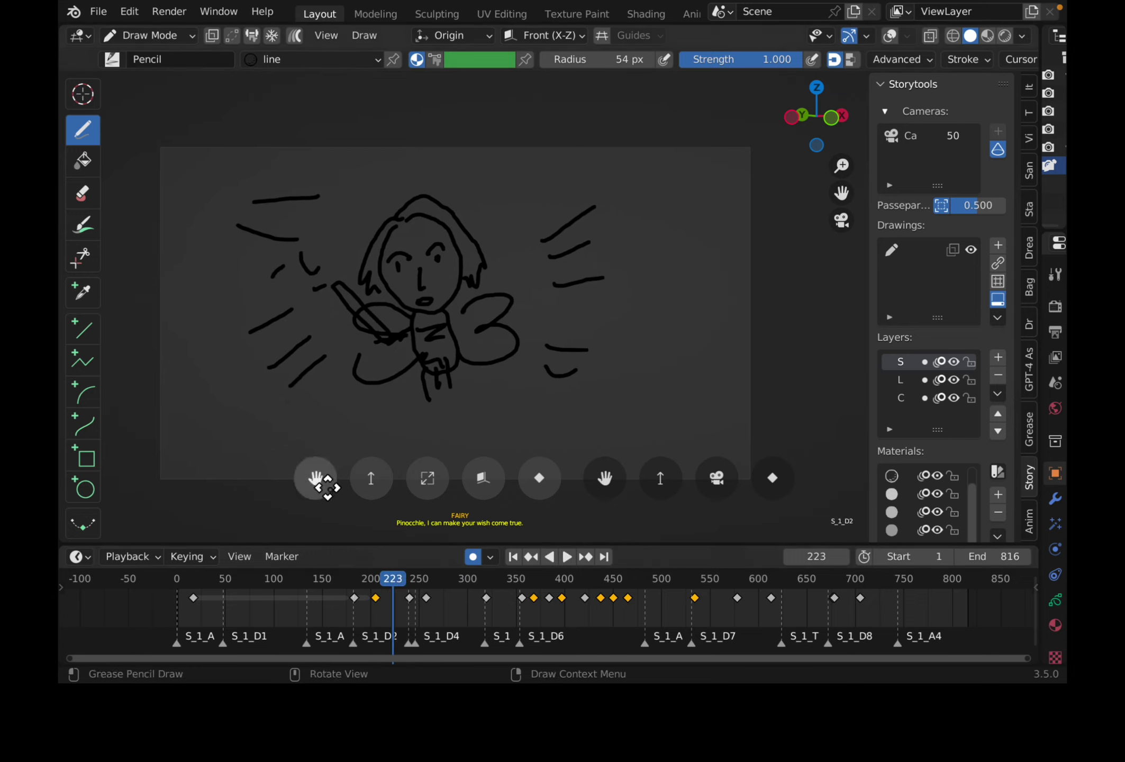
pyautogui.moveTo(328, 487); pyautogui.dragTo(360, 489)
# Go to frame 97 in S_1_D1 and adjust the drawing and camera depth so Pinocchle fills more of the frame.
pyautogui.moveTo(394, 578)
pyautogui.mouseDown()
pyautogui.moveTo(175, 569)
pyautogui.moveTo(197, 571)
pyautogui.mouseUp()
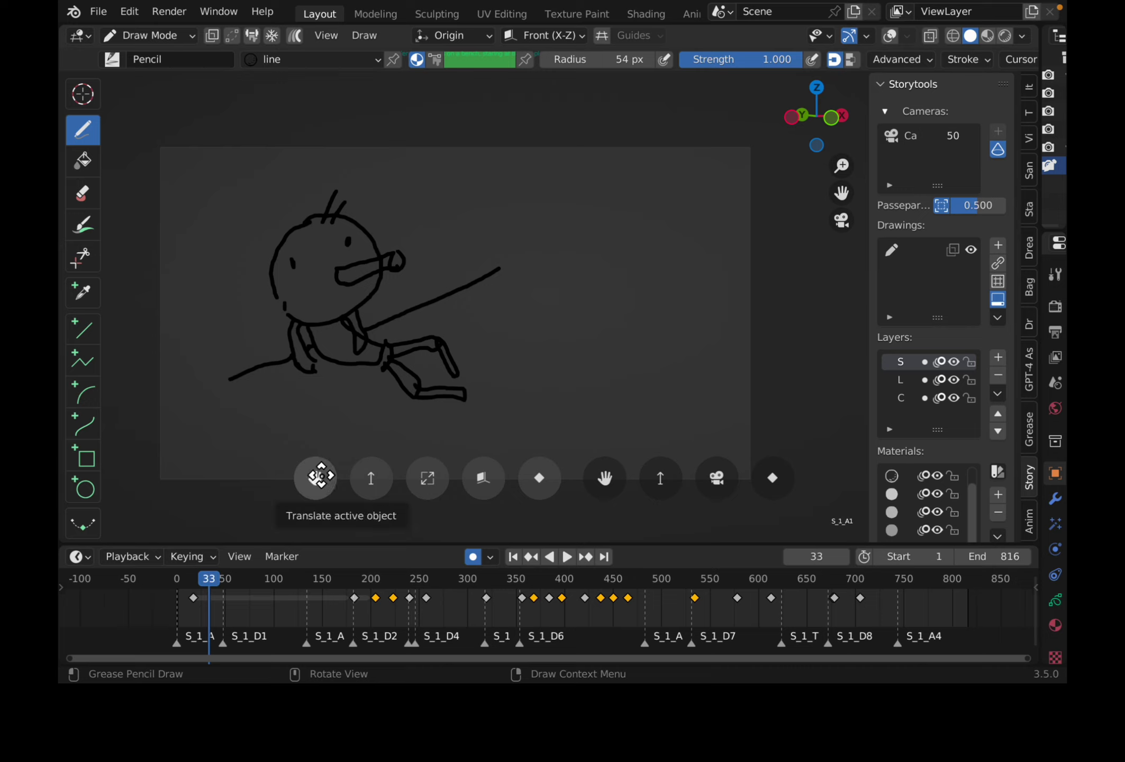
pyautogui.press('space')
pyautogui.moveTo(249, 574); pyautogui.dragTo(267, 575)
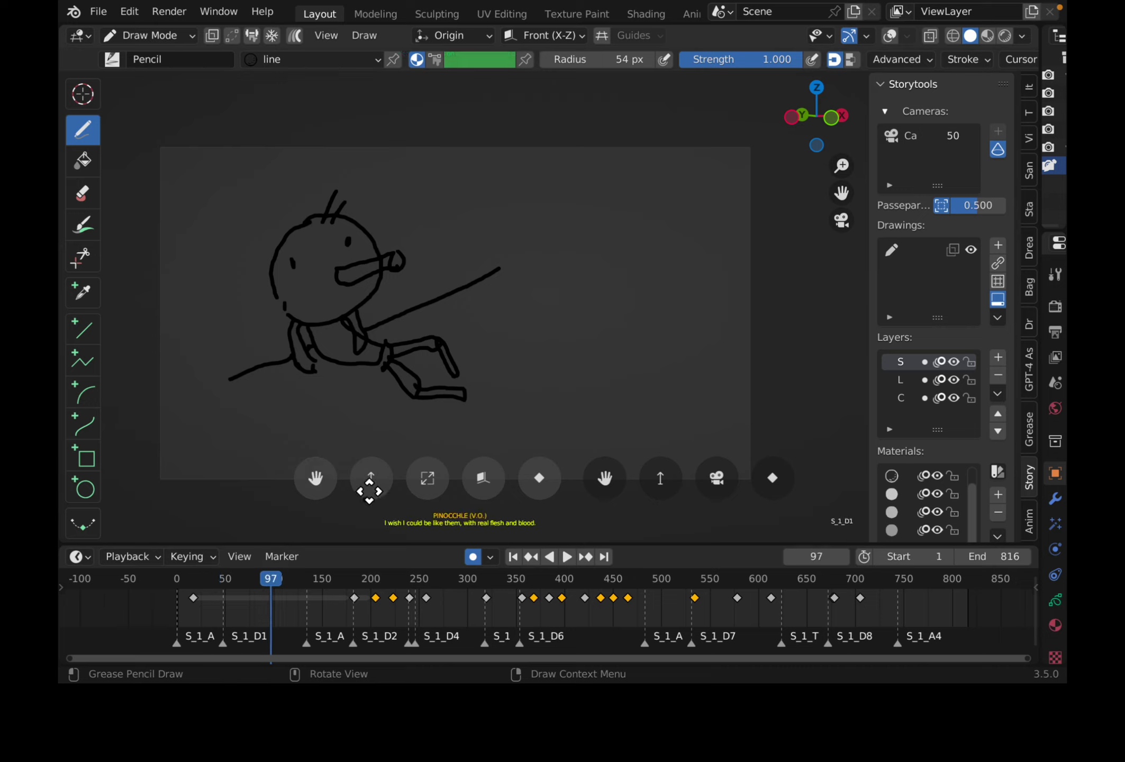
pyautogui.click(370, 485)
pyautogui.moveTo(652, 474)
pyautogui.mouseDown()
pyautogui.moveTo(677, 478)
pyautogui.moveTo(598, 475)
pyautogui.moveTo(670, 480)
pyautogui.moveTo(661, 482)
pyautogui.mouseUp()
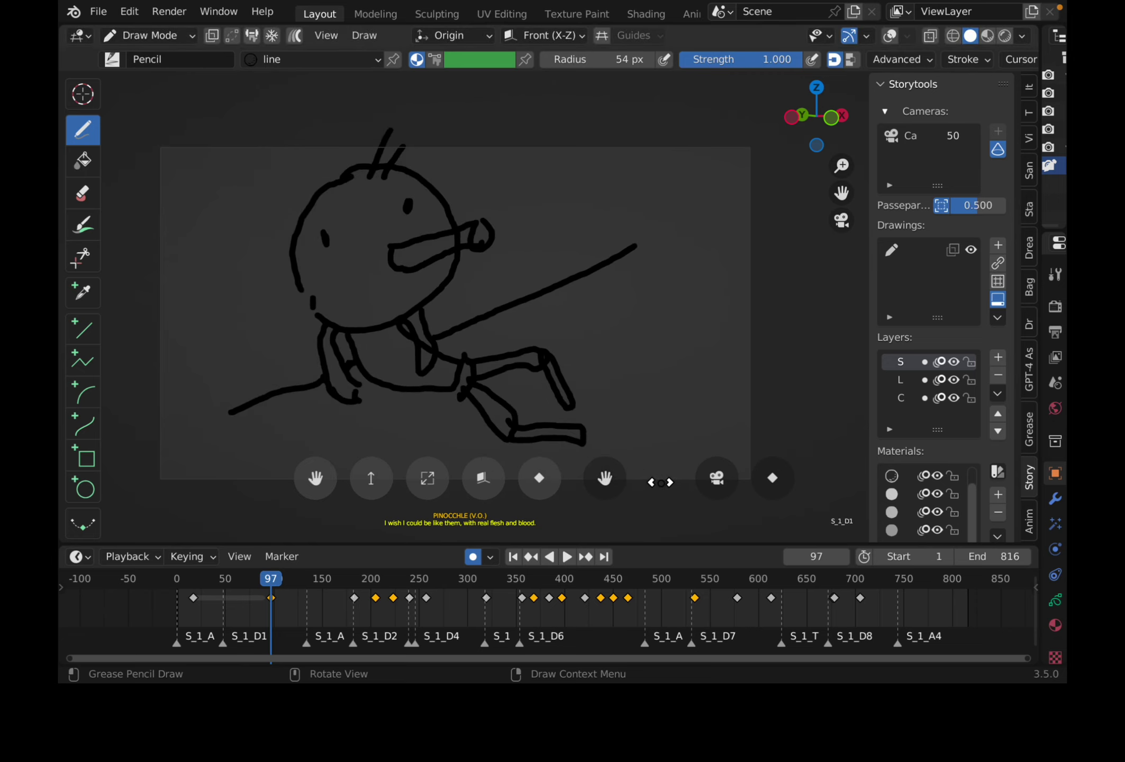
# At frame 17 in S_1_A1, pull the camera back from Pinocchle and key its location and rotation.
pyautogui.click(193, 579)
pyautogui.press('space')
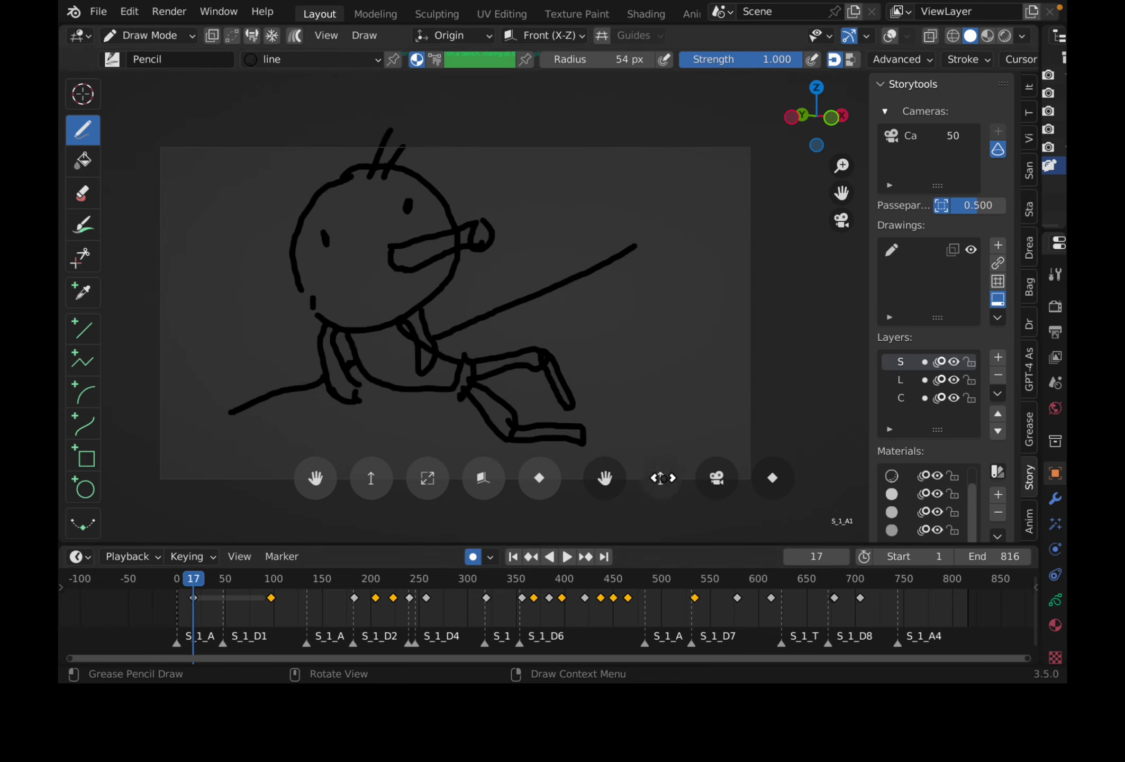
pyautogui.moveTo(661, 478)
pyautogui.mouseDown()
pyautogui.moveTo(614, 478)
pyautogui.moveTo(628, 481)
pyautogui.mouseUp()
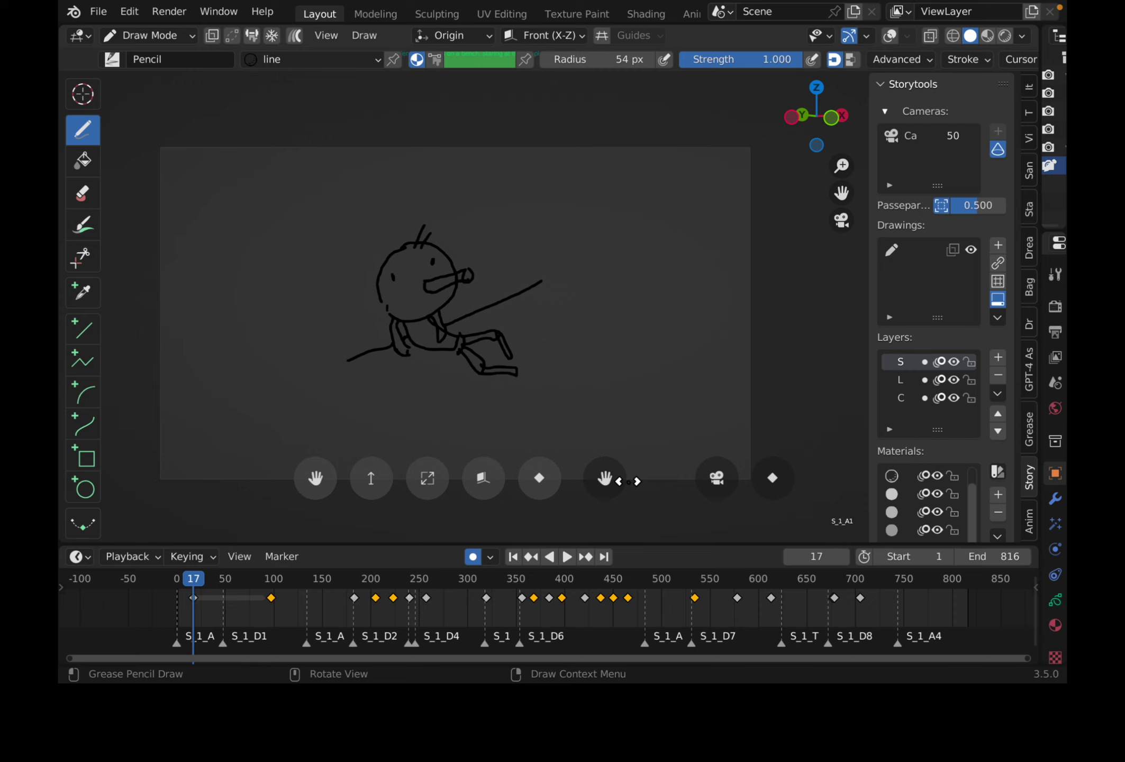
pyautogui.click(771, 478)
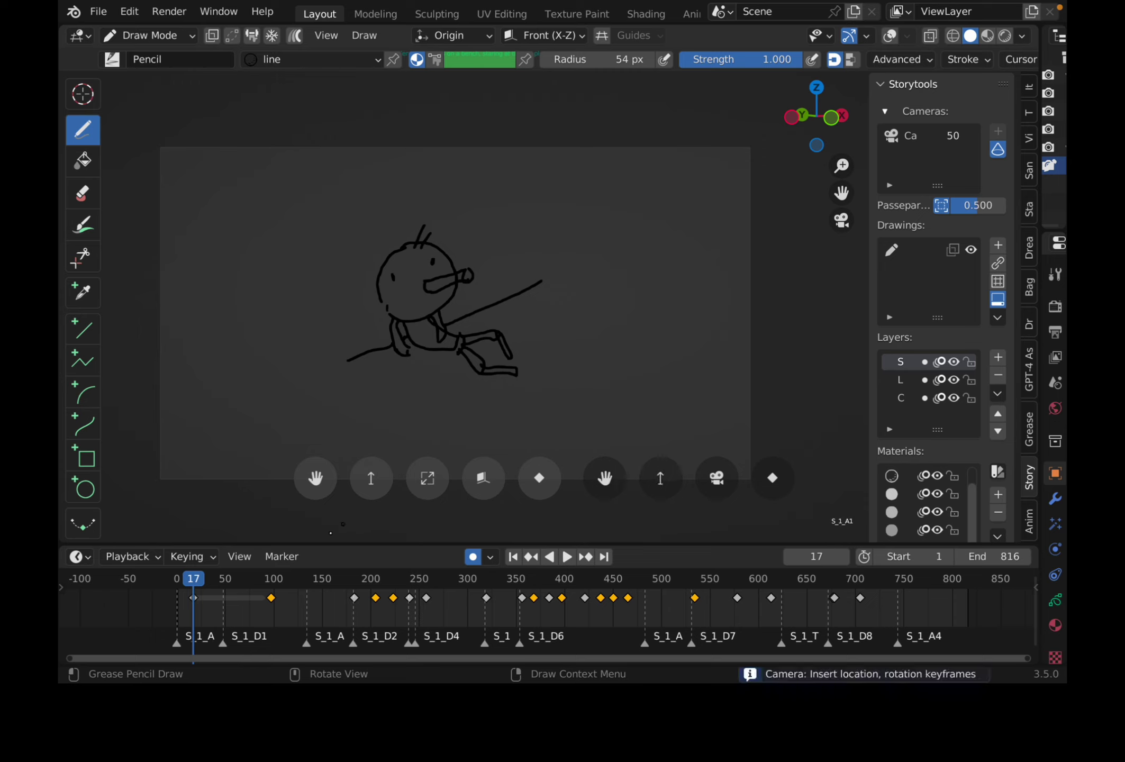
# At frame 254 in S_1_D4, pan the camera to bring the fairy inside the frame and key its location and rotation.
pyautogui.moveTo(270, 585)
pyautogui.mouseDown()
pyautogui.moveTo(175, 562)
pyautogui.moveTo(231, 579)
pyautogui.moveTo(457, 577)
pyautogui.moveTo(427, 578)
pyautogui.moveTo(234, 558)
pyautogui.moveTo(498, 547)
pyautogui.moveTo(381, 545)
pyautogui.moveTo(292, 565)
pyautogui.moveTo(396, 586)
pyautogui.moveTo(423, 576)
pyautogui.mouseUp()
pyautogui.press('space')
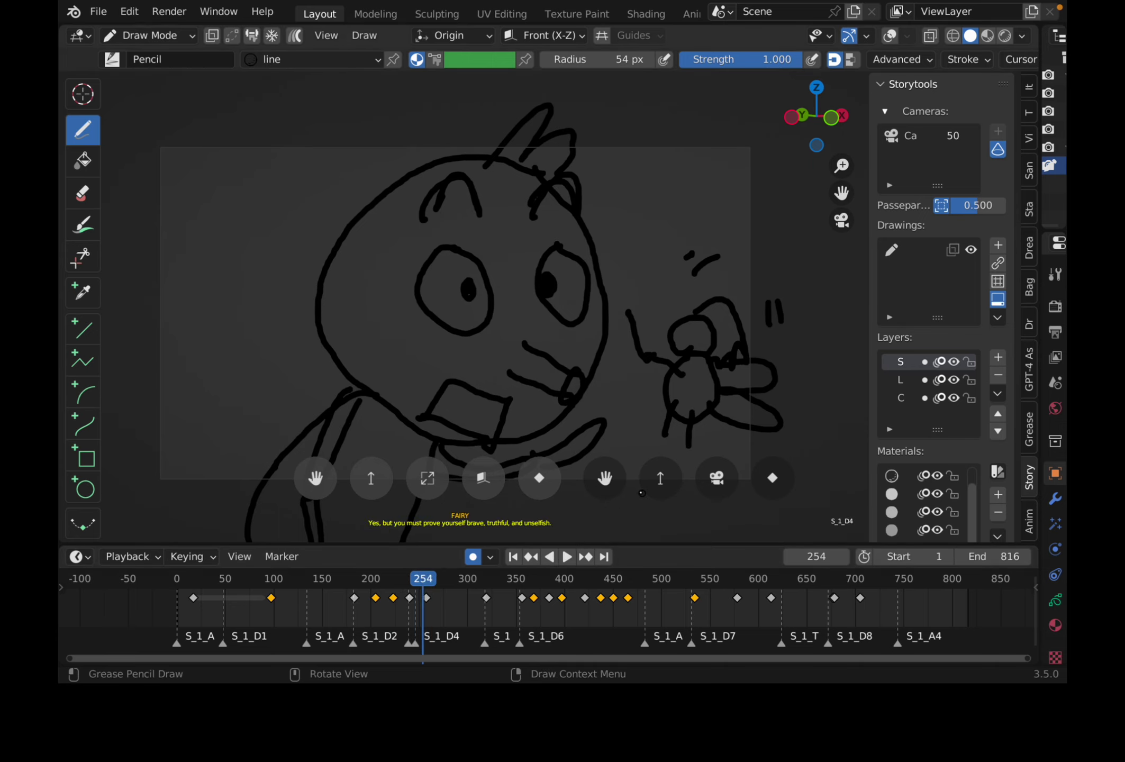
pyautogui.click(720, 476)
pyautogui.moveTo(616, 475)
pyautogui.mouseDown()
pyautogui.moveTo(587, 477)
pyautogui.moveTo(622, 476)
pyautogui.mouseUp()
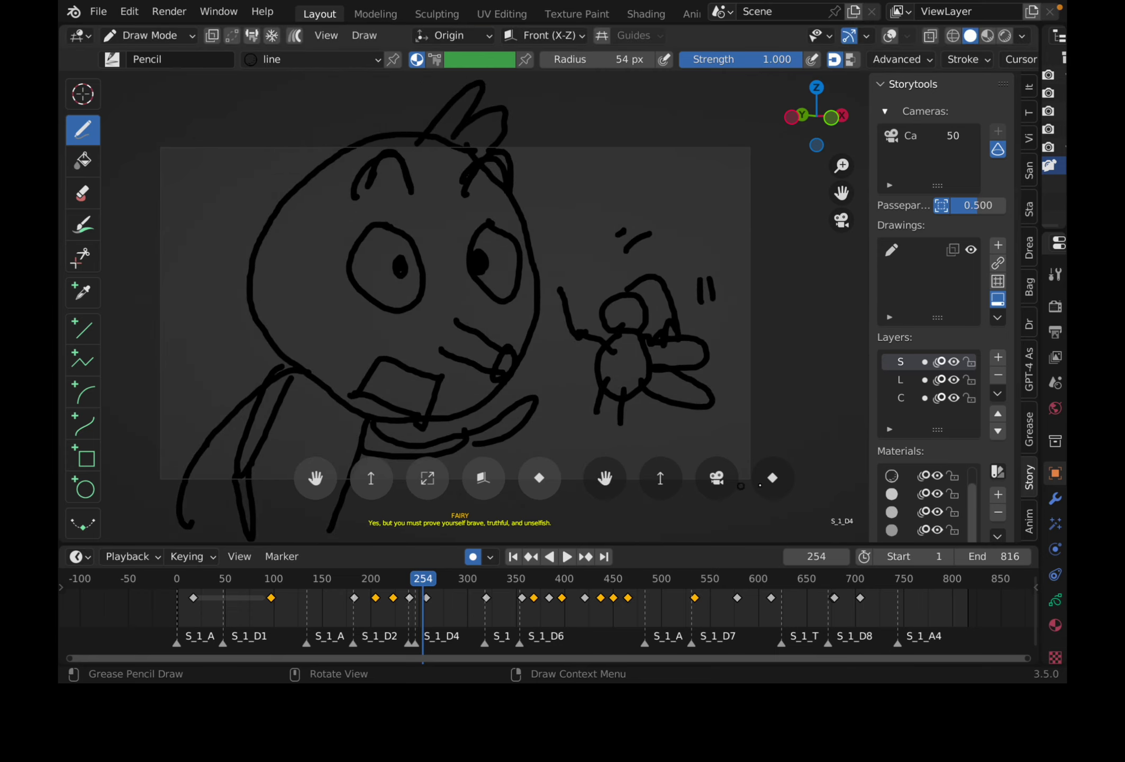
pyautogui.click(761, 481)
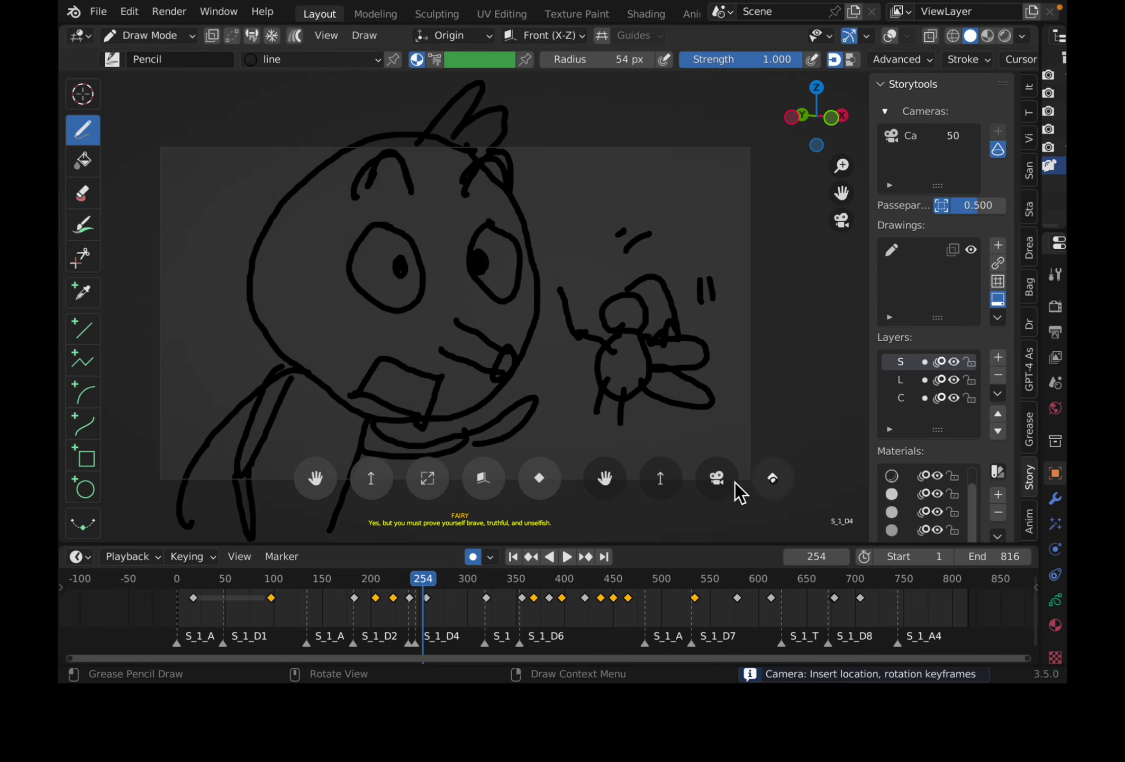
# At frame 240 in S_1_D3, pull the camera back to fit both characters and insert a camera keyframe.
pyautogui.moveTo(411, 578)
pyautogui.mouseDown()
pyautogui.moveTo(821, 581)
pyautogui.moveTo(176, 579)
pyautogui.moveTo(976, 587)
pyautogui.moveTo(273, 588)
pyautogui.moveTo(429, 580)
pyautogui.moveTo(394, 586)
pyautogui.moveTo(410, 587)
pyautogui.mouseUp()
pyautogui.moveTo(662, 477)
pyautogui.mouseDown()
pyautogui.moveTo(639, 475)
pyautogui.moveTo(655, 472)
pyautogui.mouseUp()
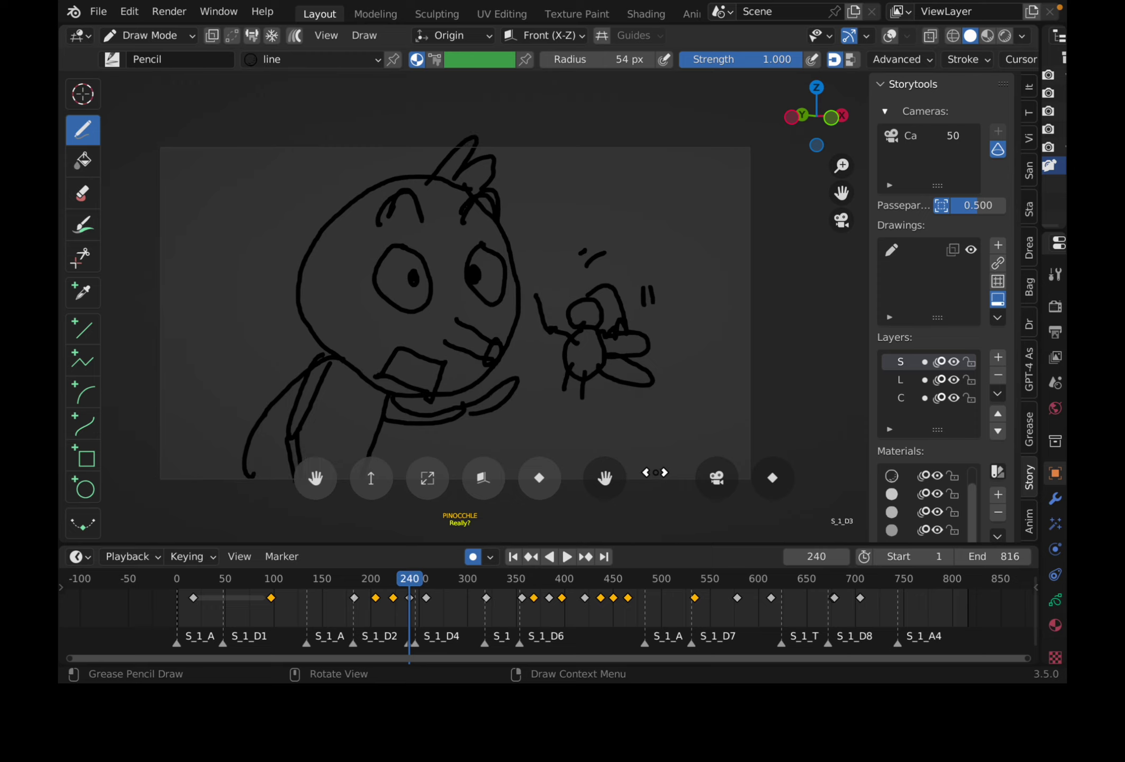
pyautogui.click(773, 479)
# Widen the Outliner and Properties area, review the drawings around frame 160 in S_1_A2, and save the file.
pyautogui.moveTo(415, 584)
pyautogui.mouseDown()
pyautogui.moveTo(722, 582)
pyautogui.moveTo(249, 555)
pyautogui.moveTo(292, 555)
pyautogui.moveTo(260, 567)
pyautogui.moveTo(269, 578)
pyautogui.mouseUp()
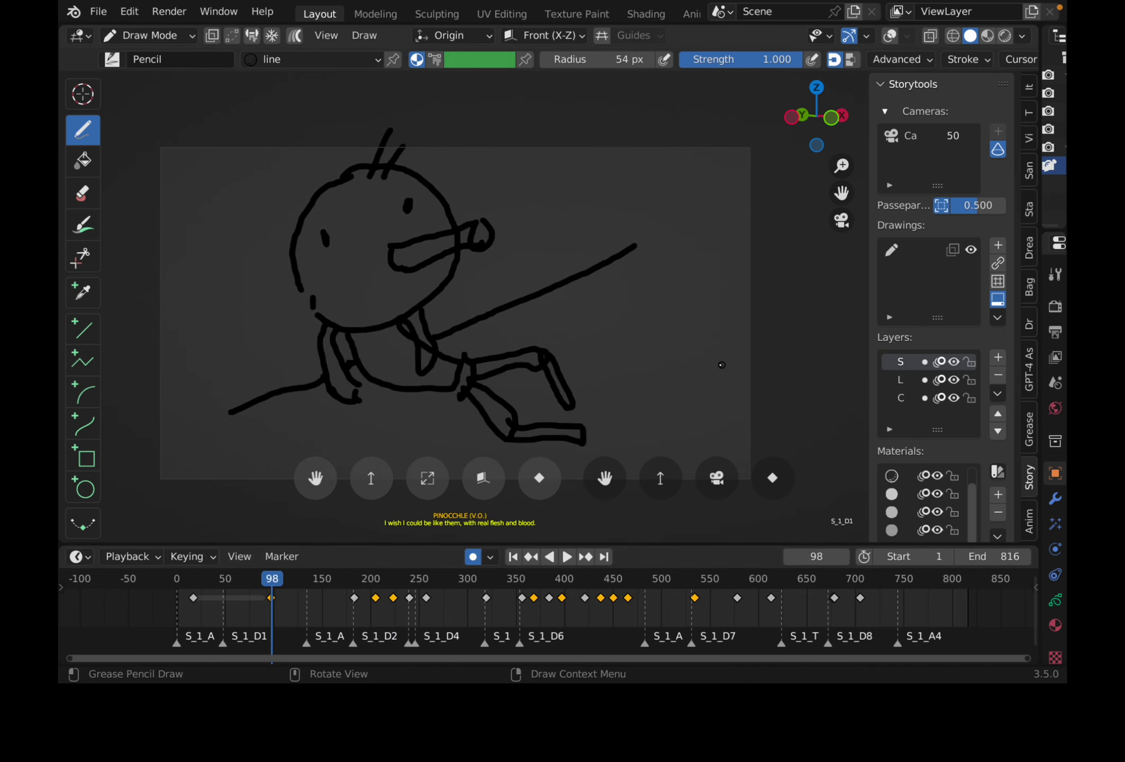
pyautogui.moveTo(1034, 159); pyautogui.dragTo(968, 159)
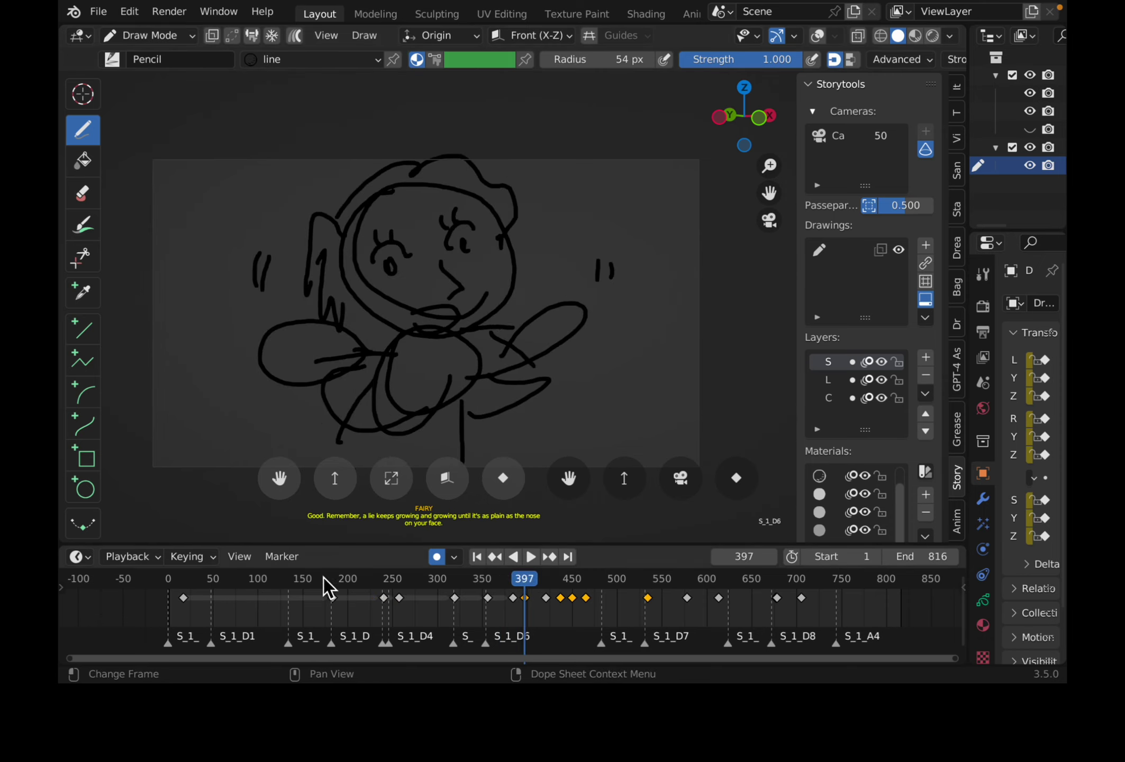
pyautogui.moveTo(323, 578)
pyautogui.mouseDown()
pyautogui.moveTo(167, 565)
pyautogui.moveTo(390, 566)
pyautogui.moveTo(298, 573)
pyautogui.moveTo(297, 559)
pyautogui.moveTo(354, 574)
pyautogui.moveTo(278, 574)
pyautogui.moveTo(388, 577)
pyautogui.moveTo(155, 574)
pyautogui.moveTo(315, 574)
pyautogui.mouseUp()
pyautogui.hotkey('ctrl', 's')
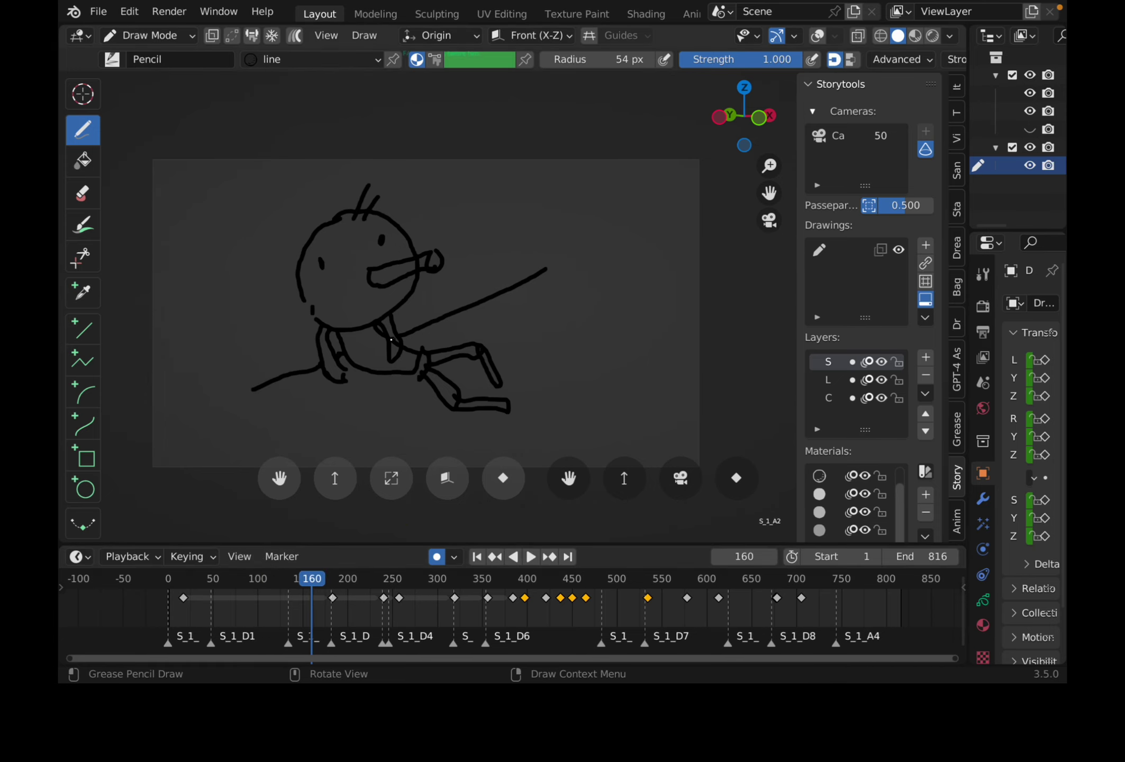
# Switch to the browser, show the Fountain add-on's GitHub page, and open the introduction video linked in its README.
pyautogui.press('super+Tab')
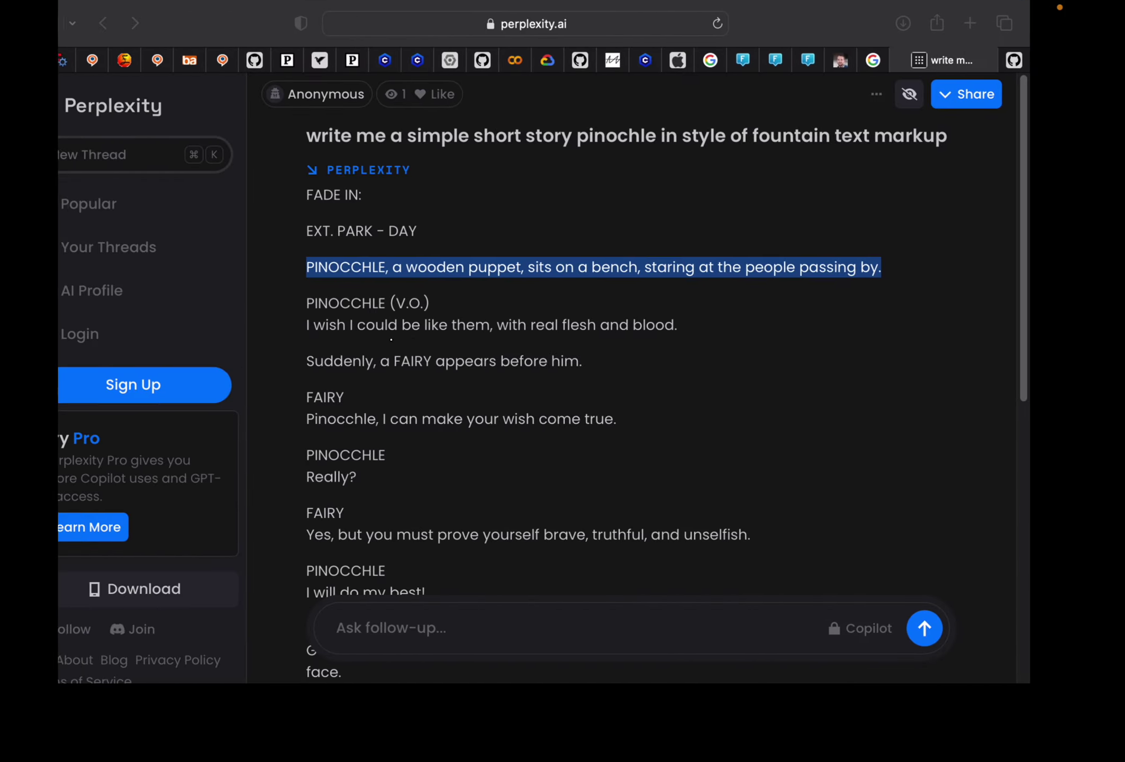
pyautogui.click(1058, 60)
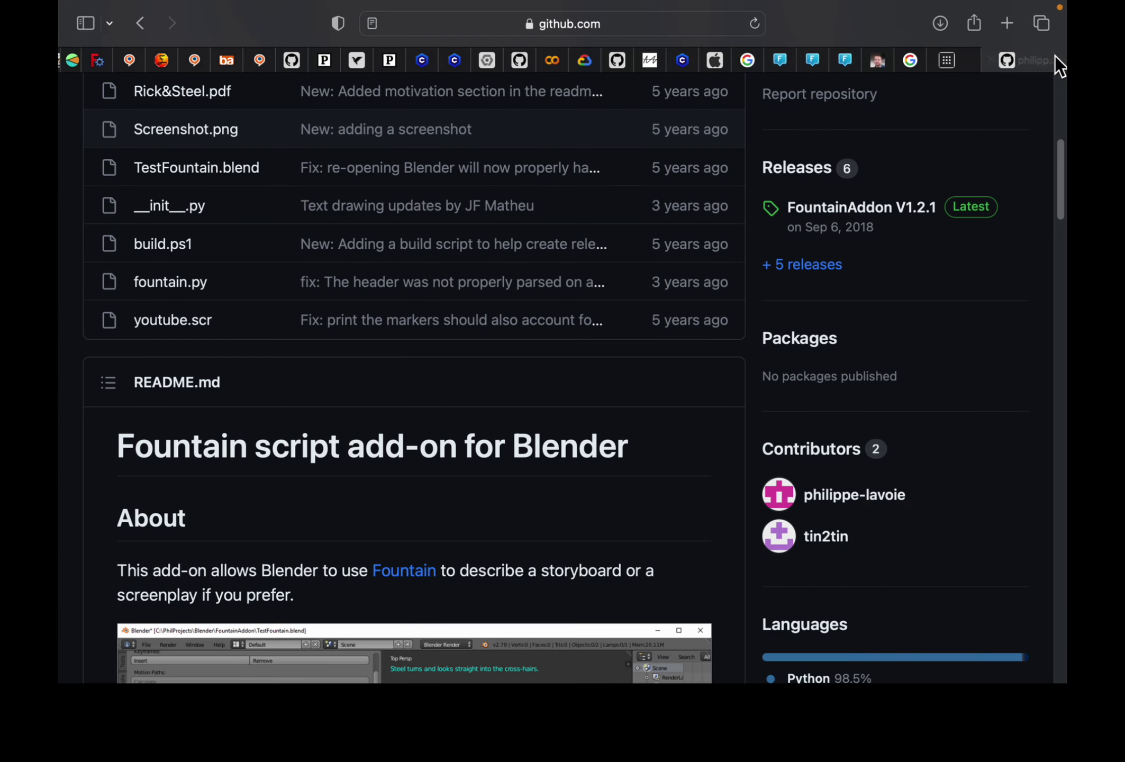
pyautogui.scroll(5, 390, 463)
pyautogui.scroll(-15, 379, 469)
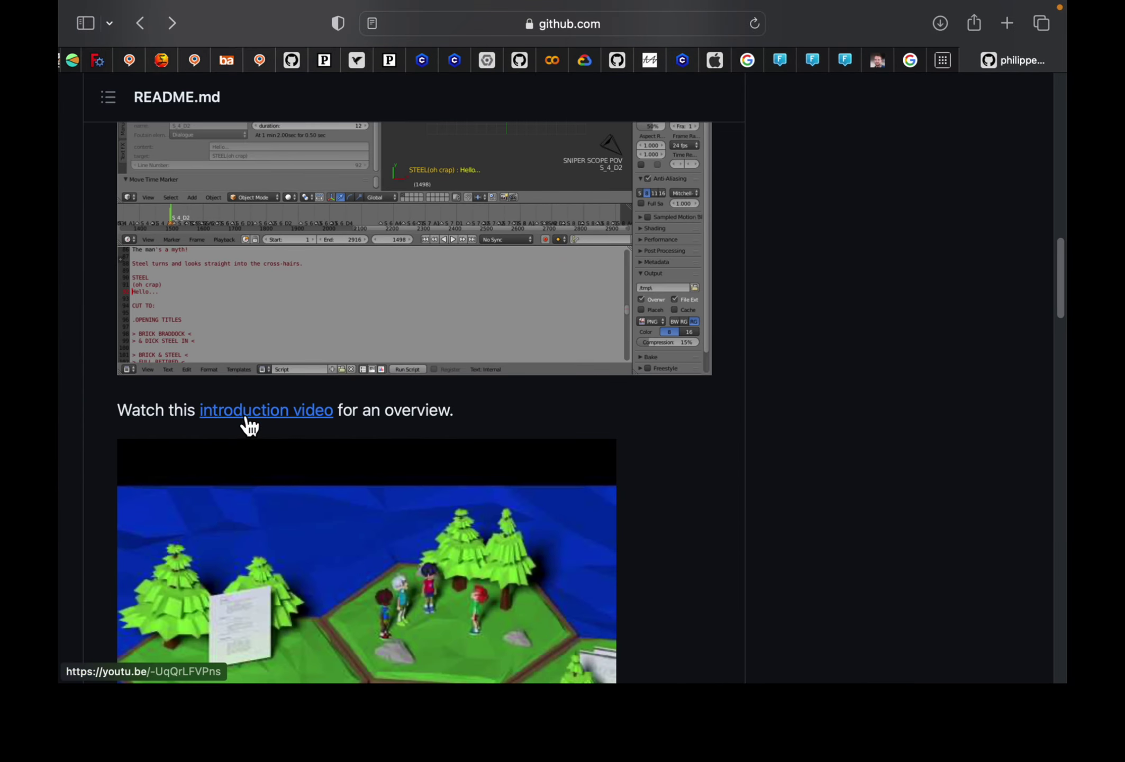
pyautogui.click(241, 415)
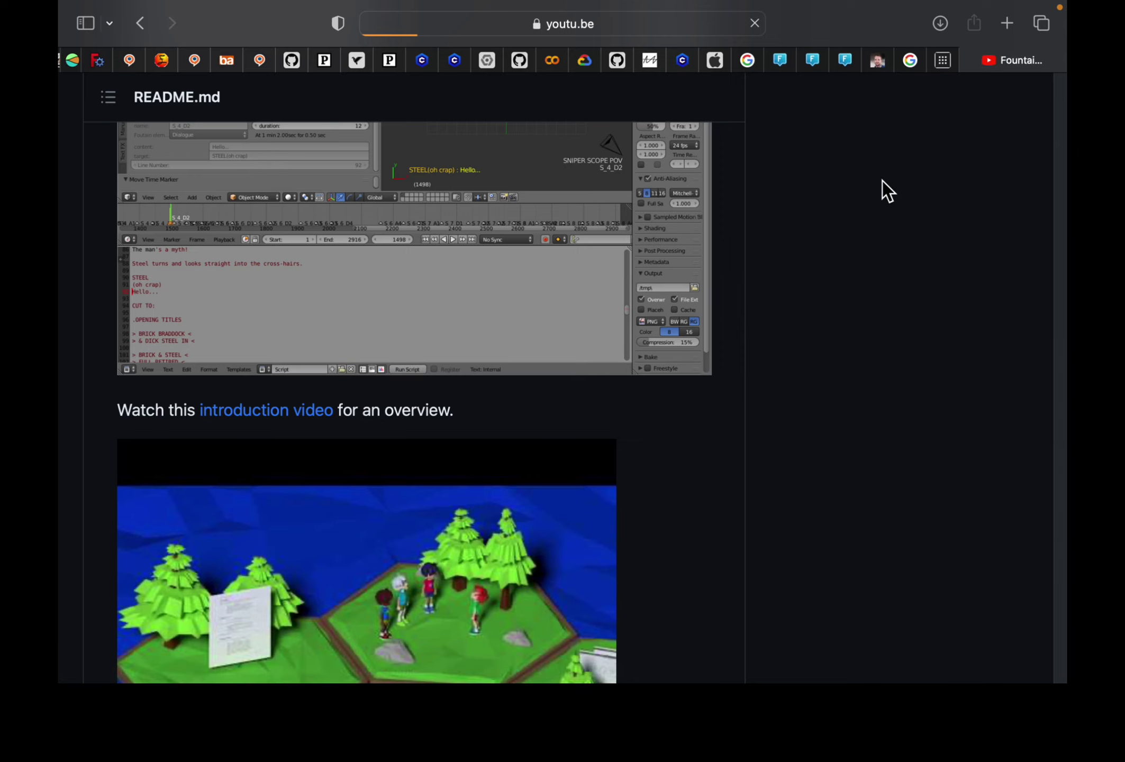